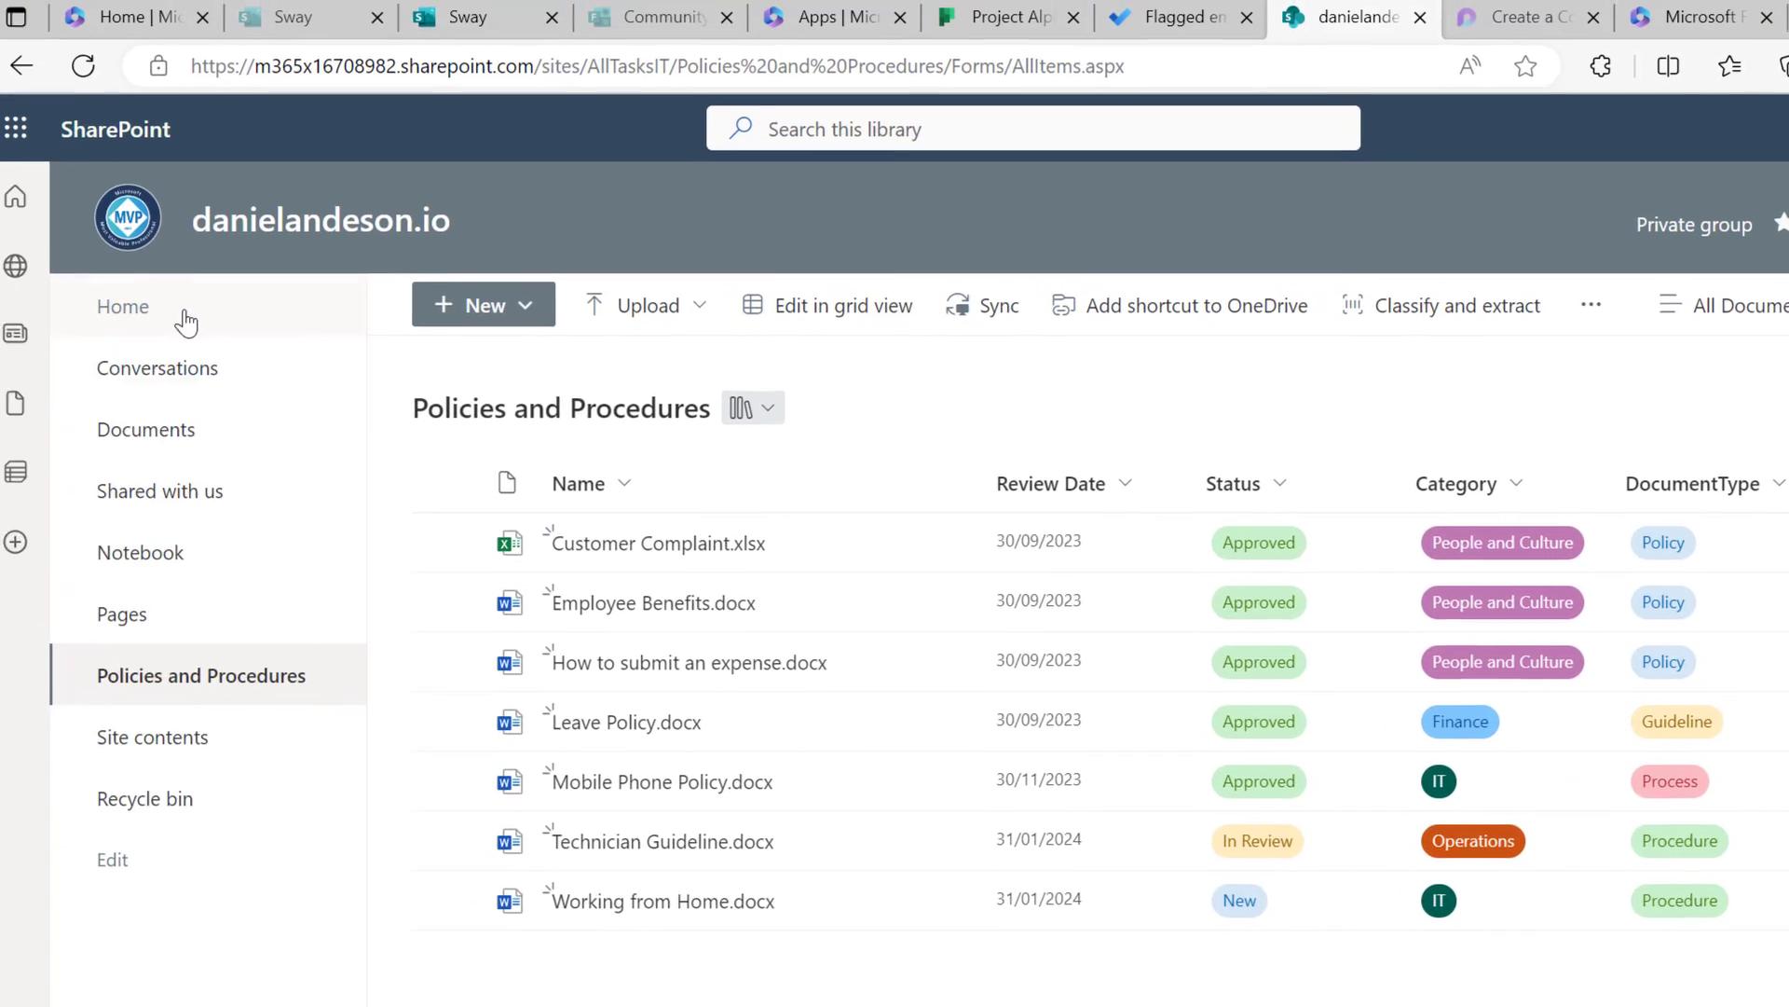
From Home, create a document library named 'Controlled Documents', kept in the site navigation.
left_click(180, 312)
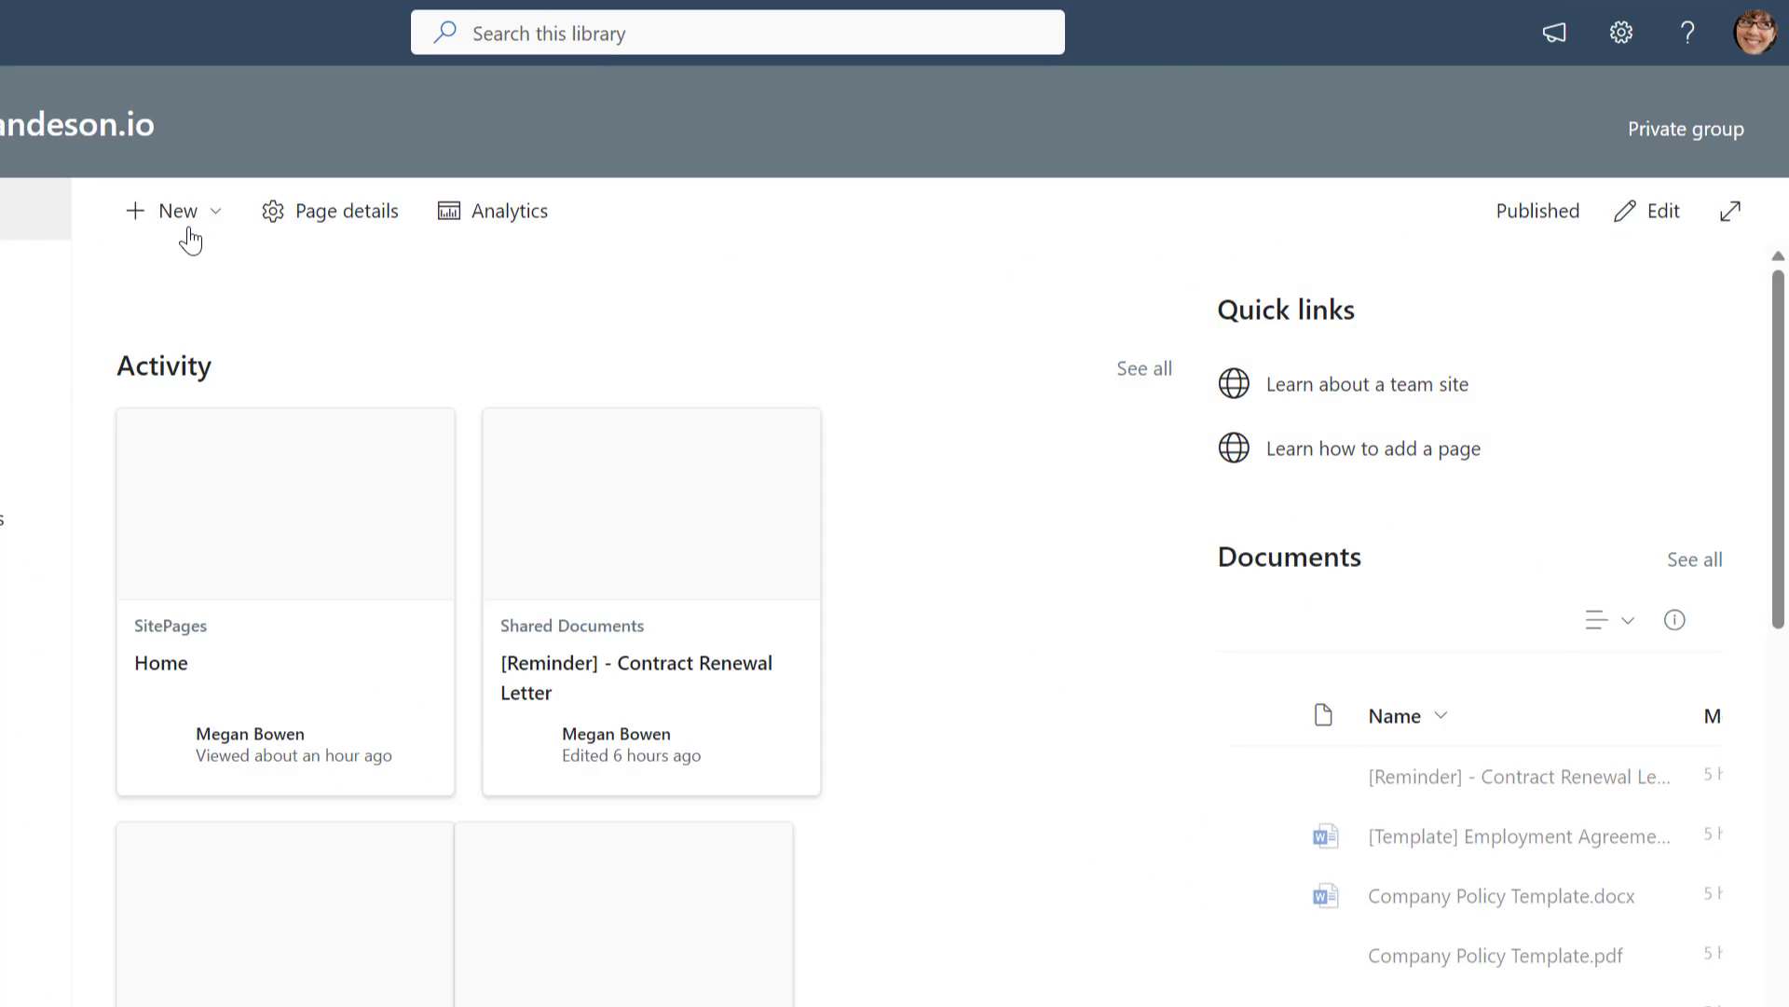
left_click(190, 225)
left_click(189, 315)
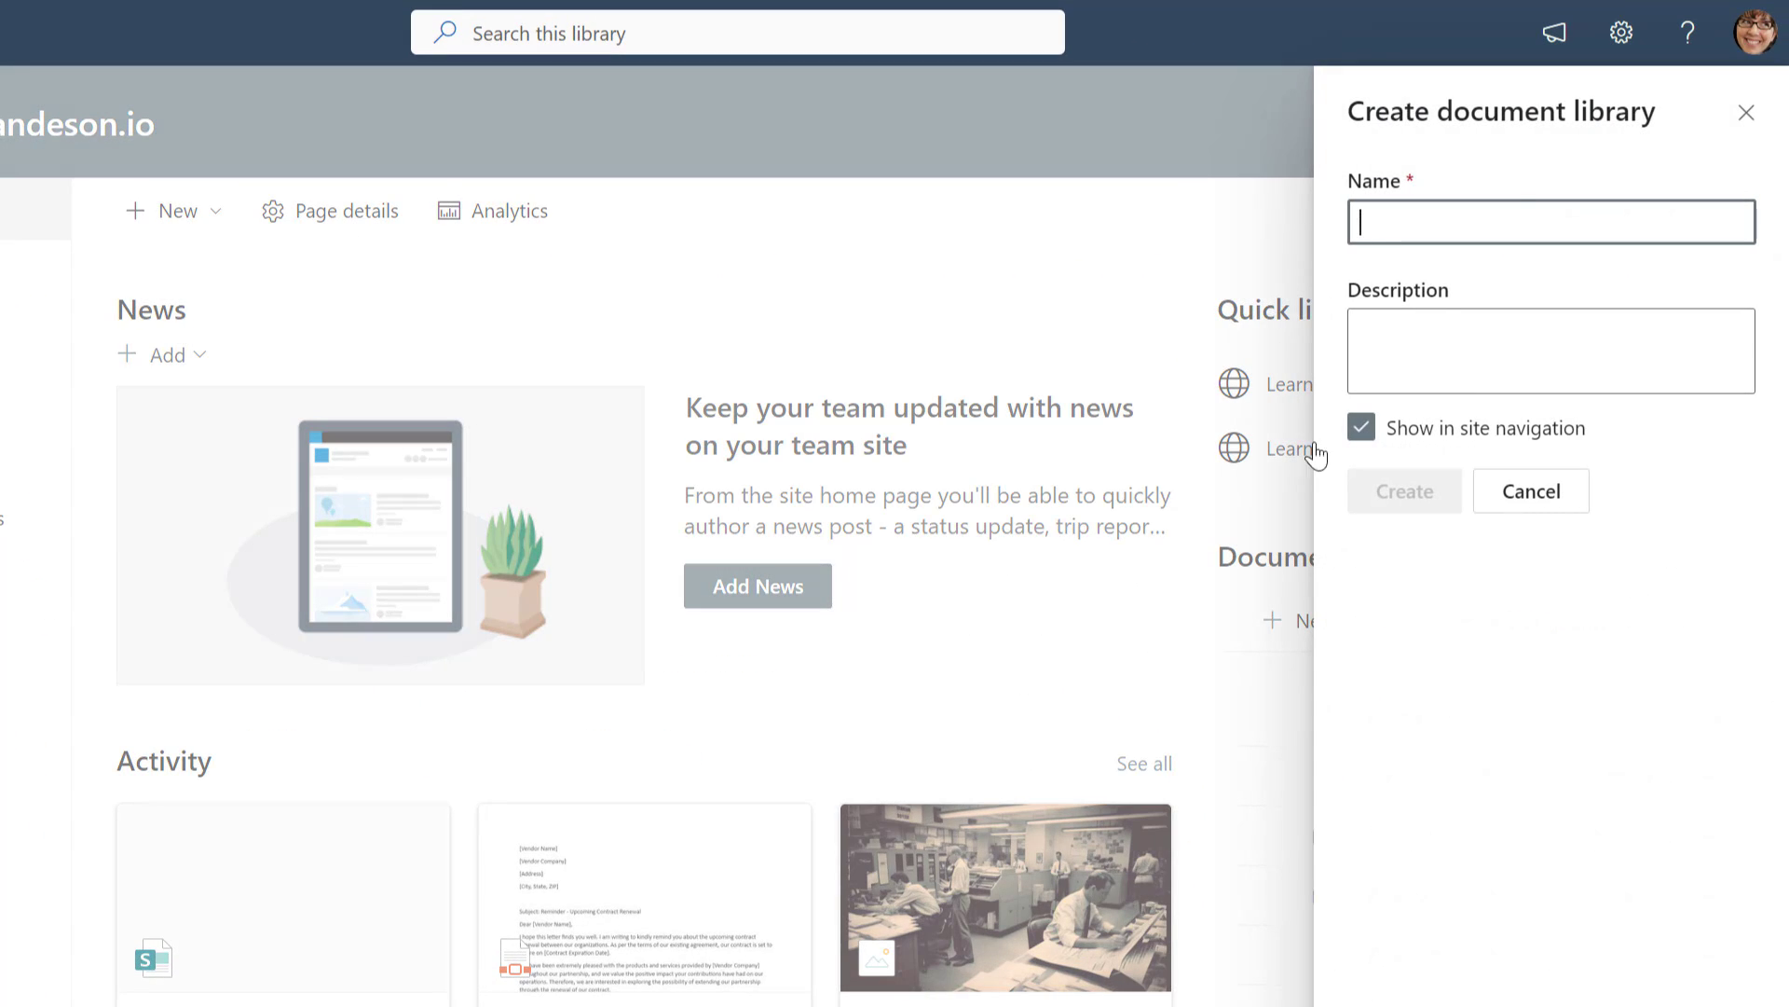
type("Contro")
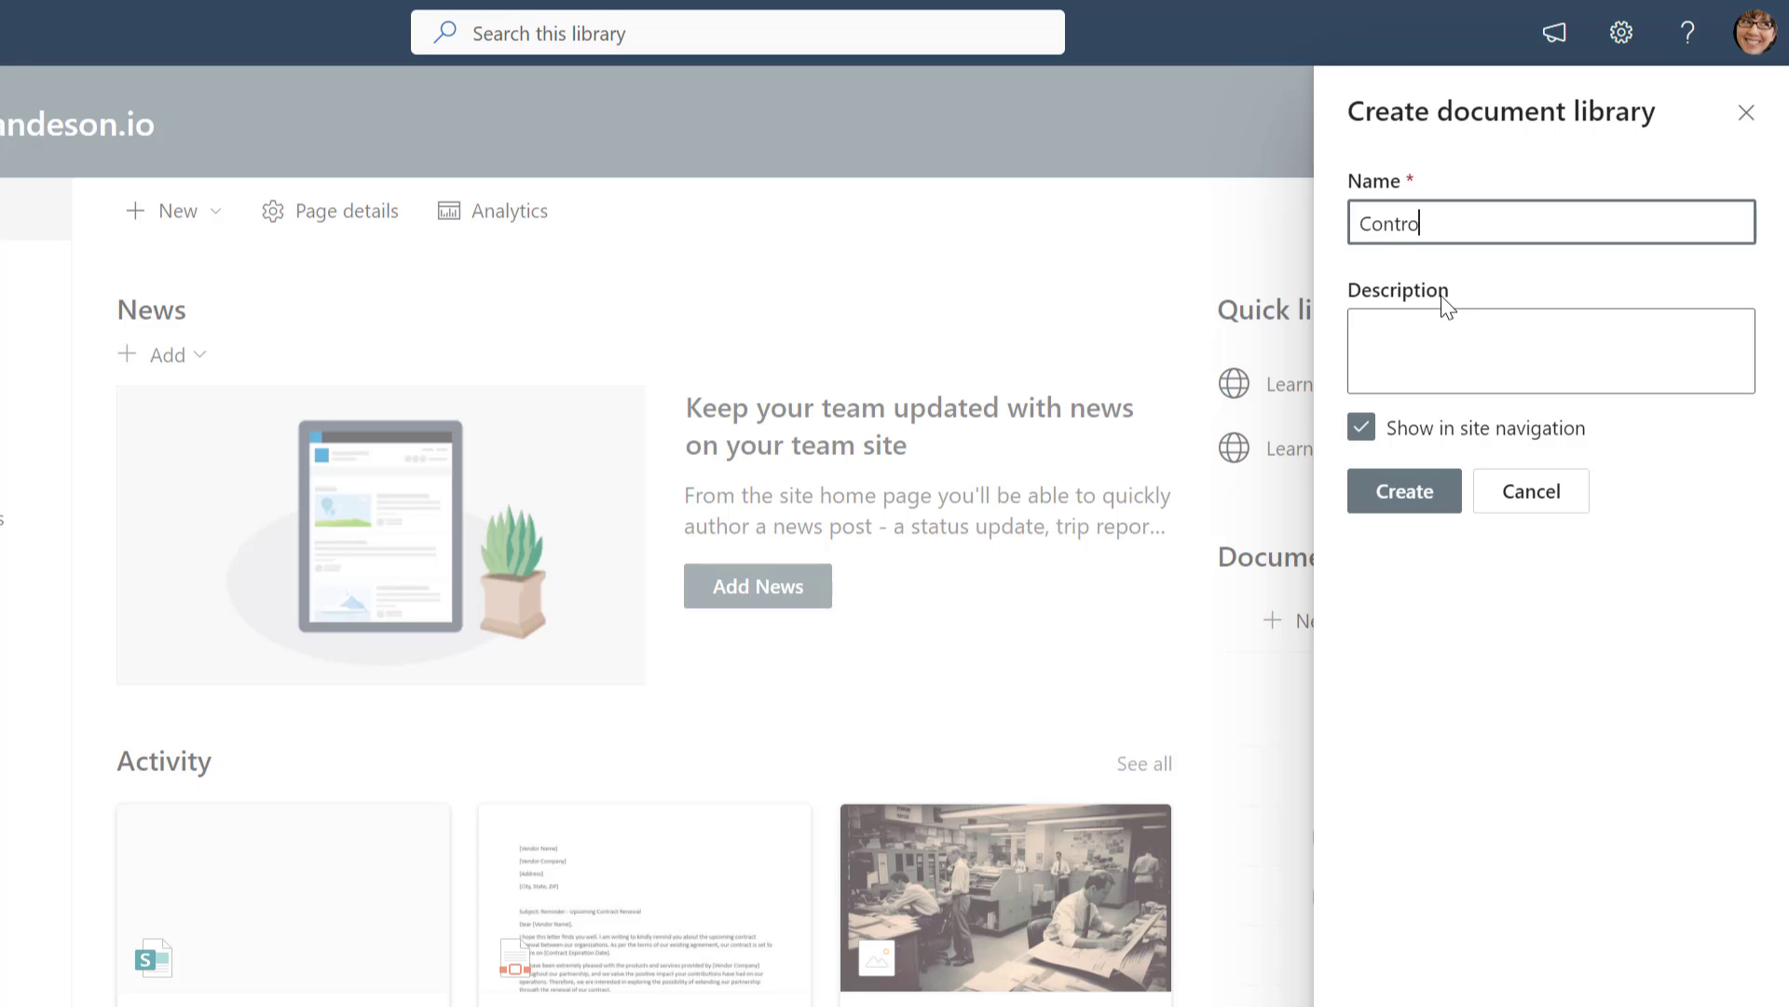
type("lled Documents")
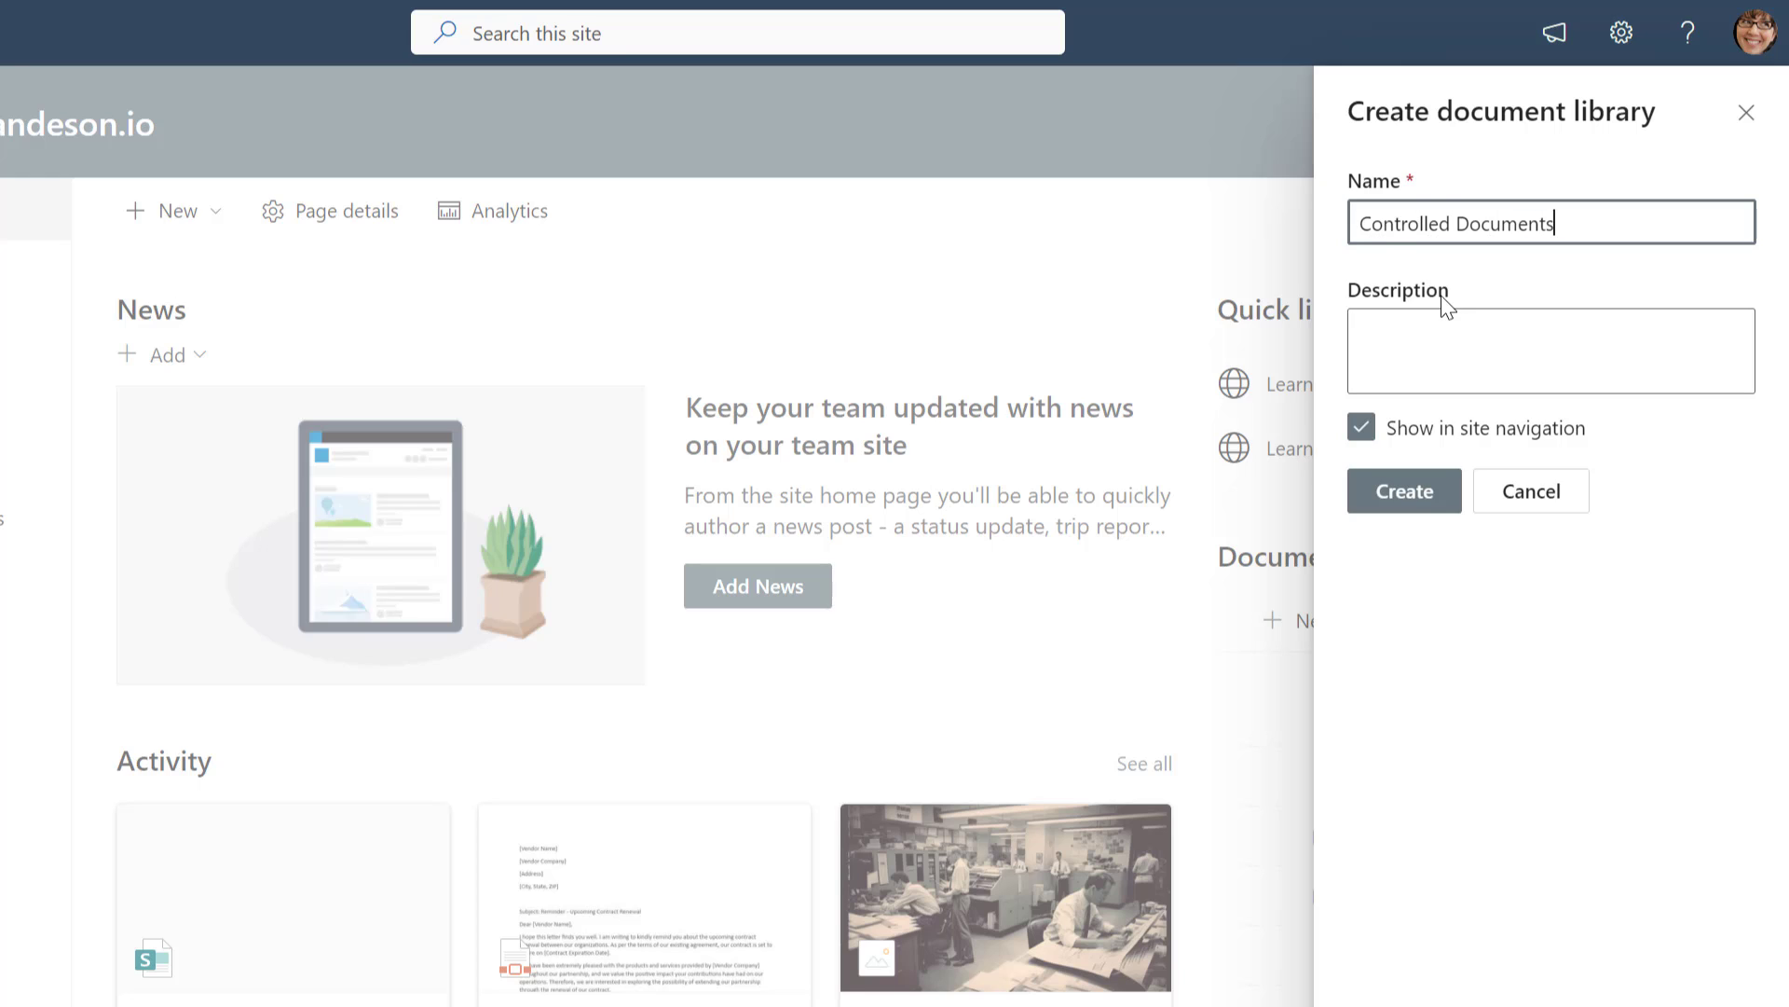
left_click(1430, 501)
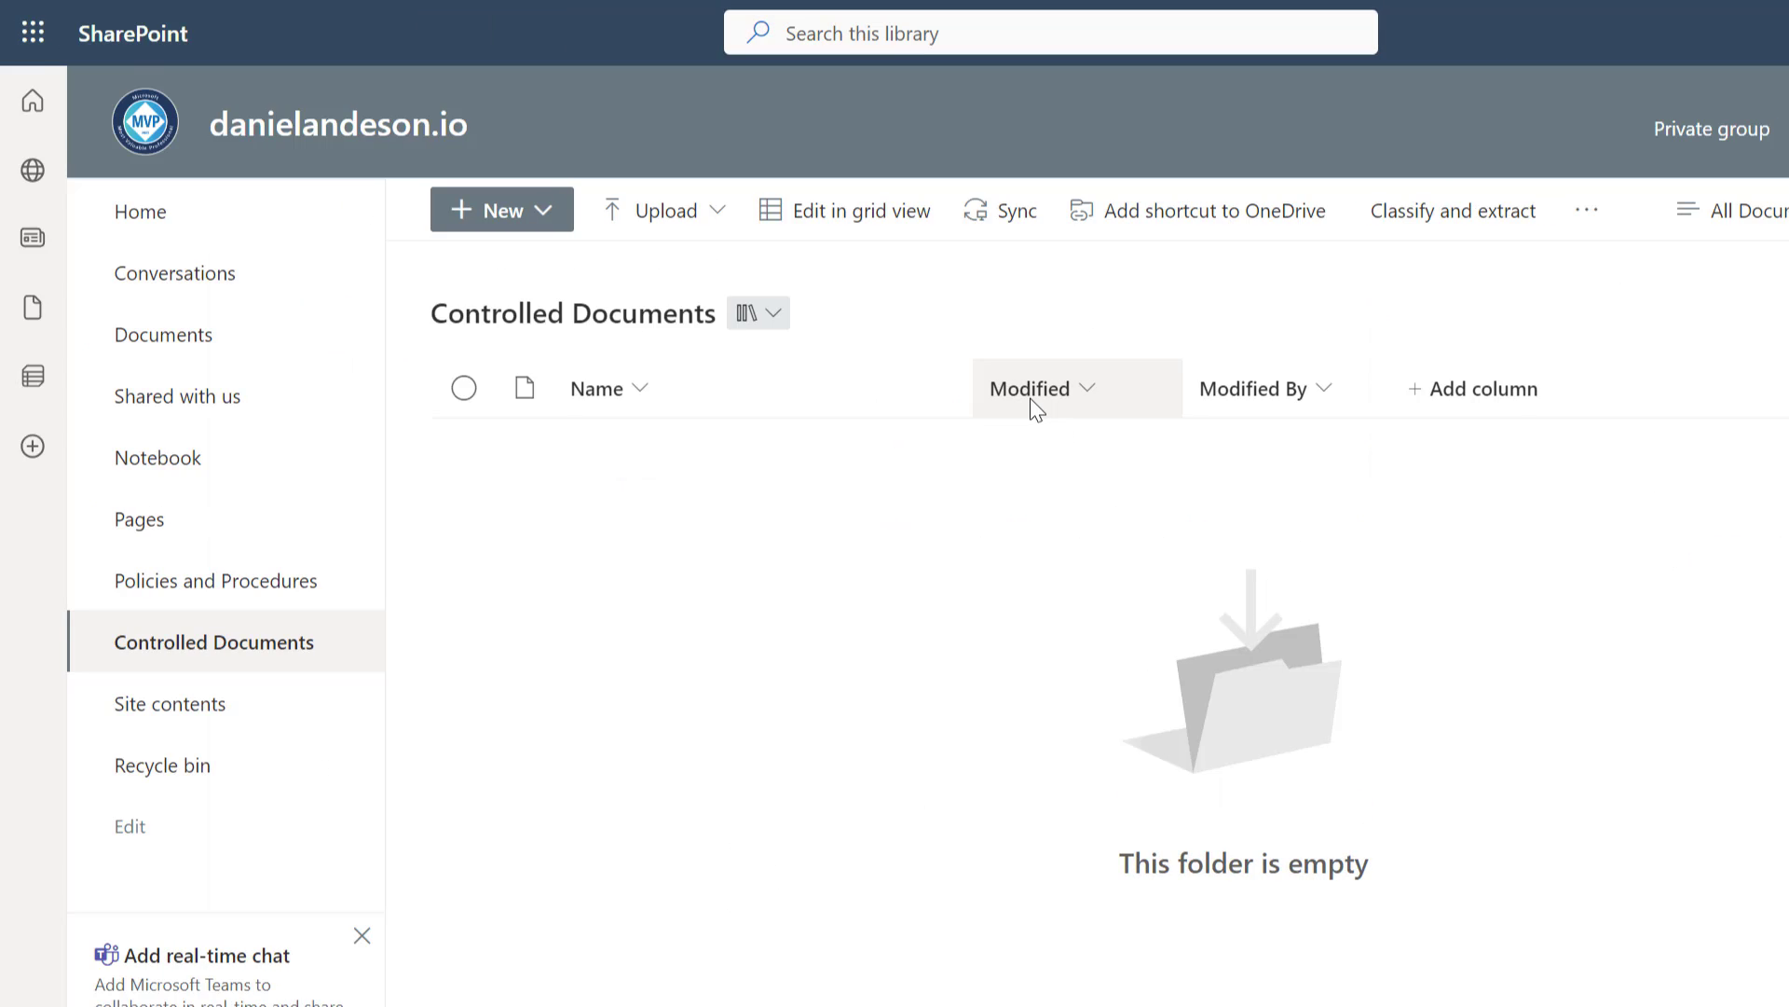
Start a new choice column named Category in the library.
left_click(1456, 401)
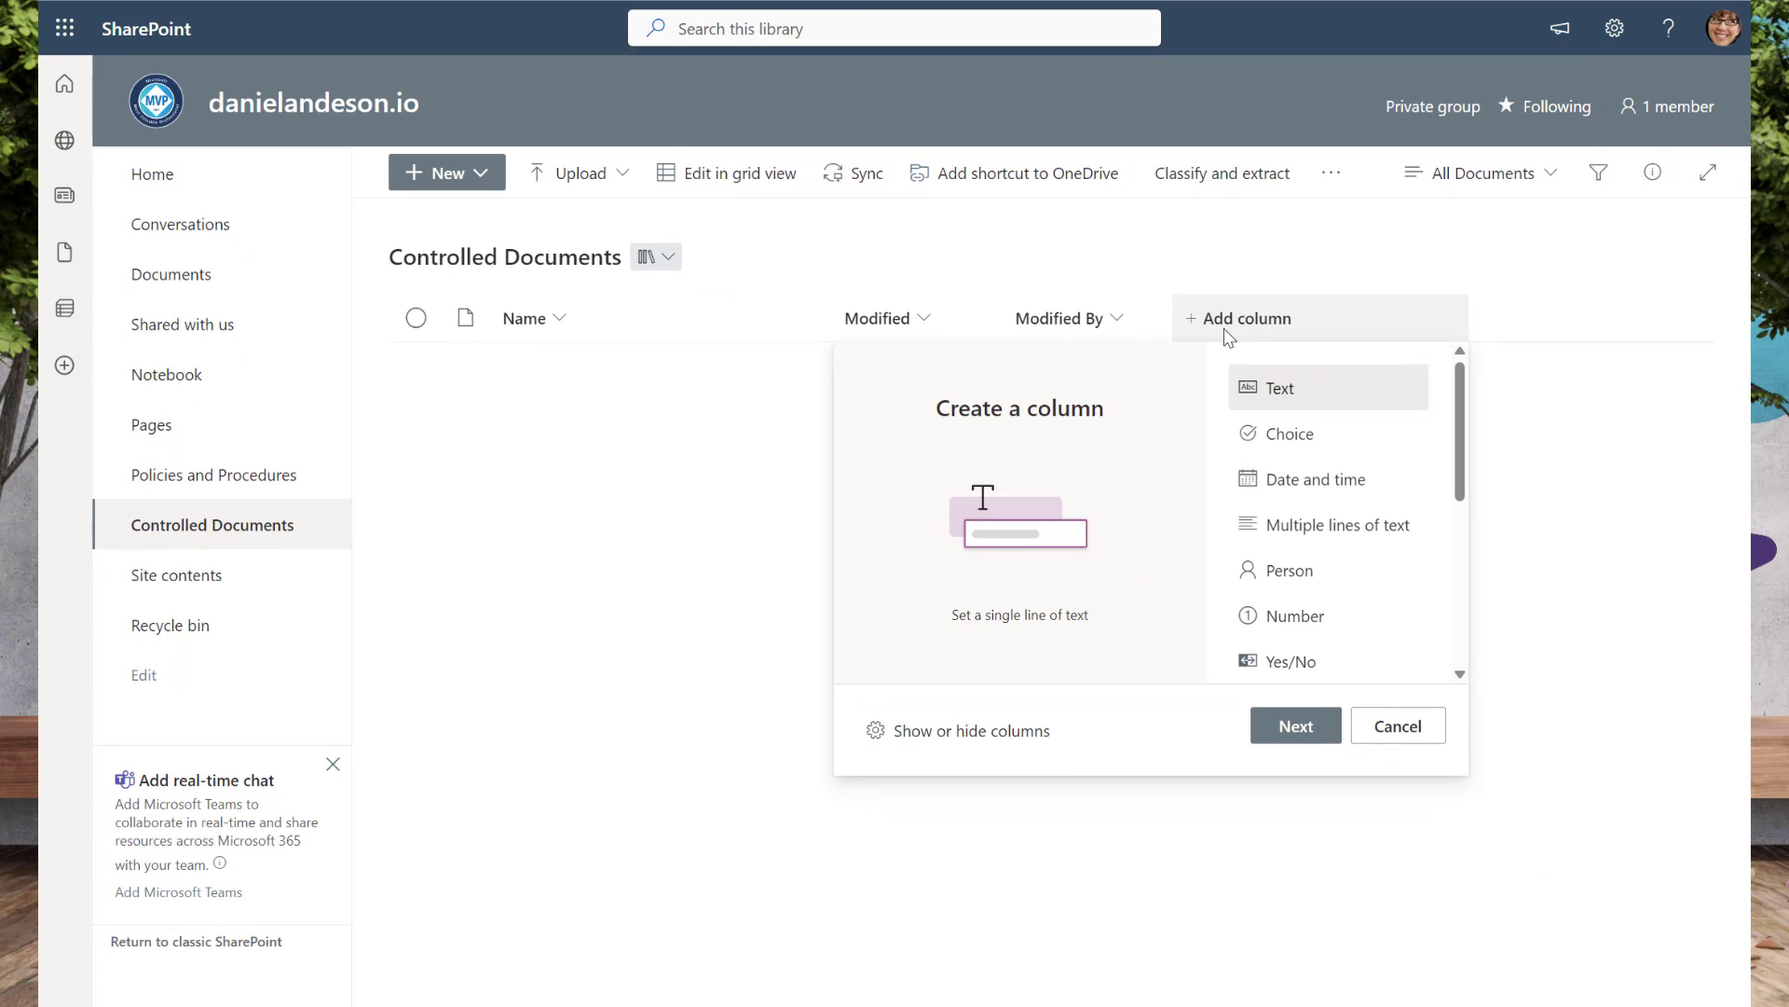
left_click(1285, 438)
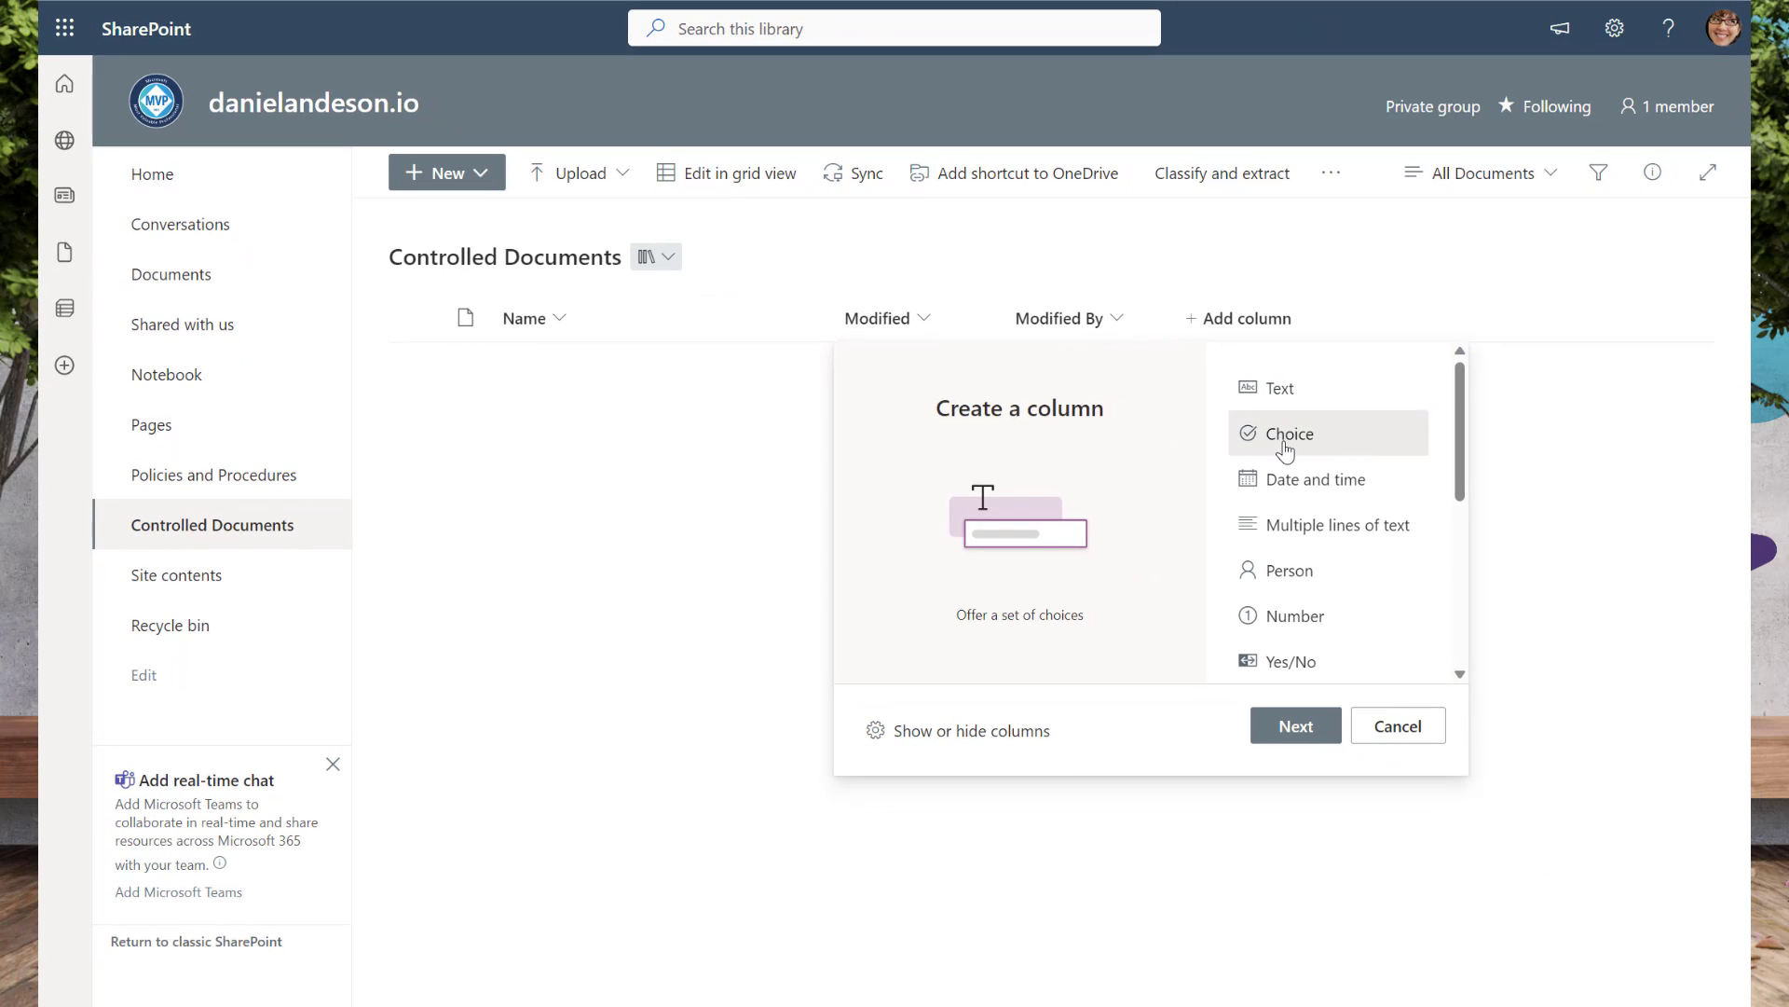
left_click(1295, 726)
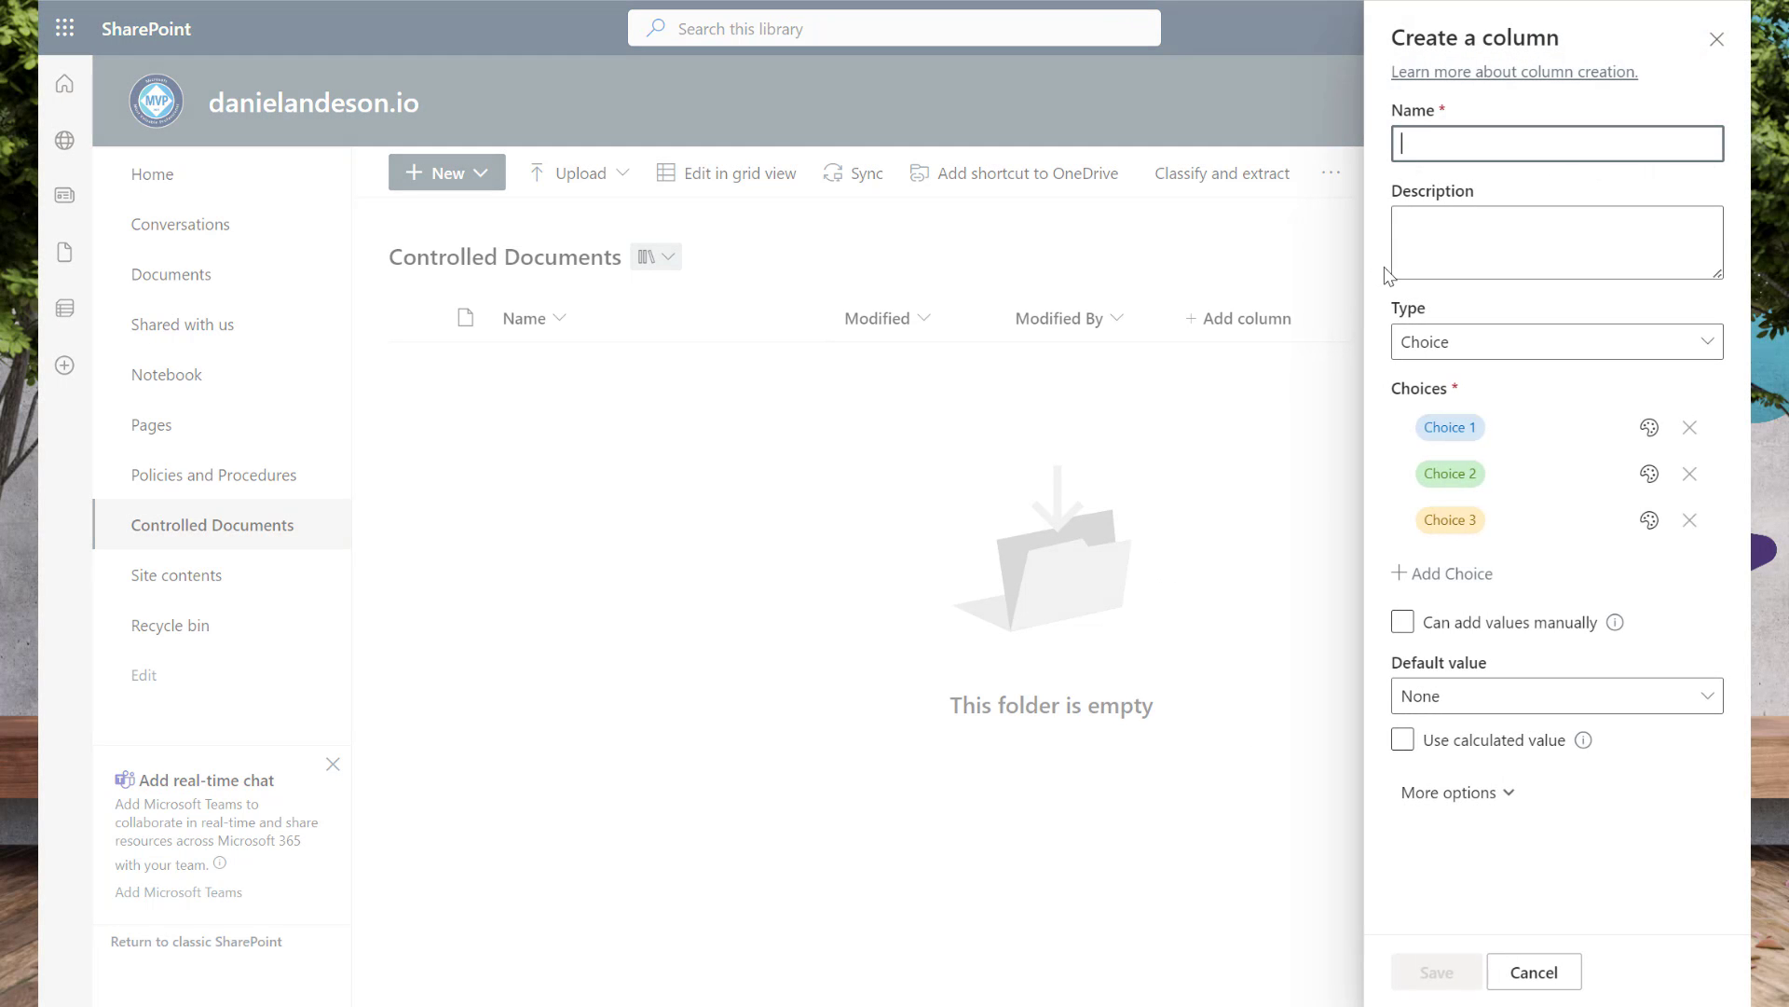
type("Category")
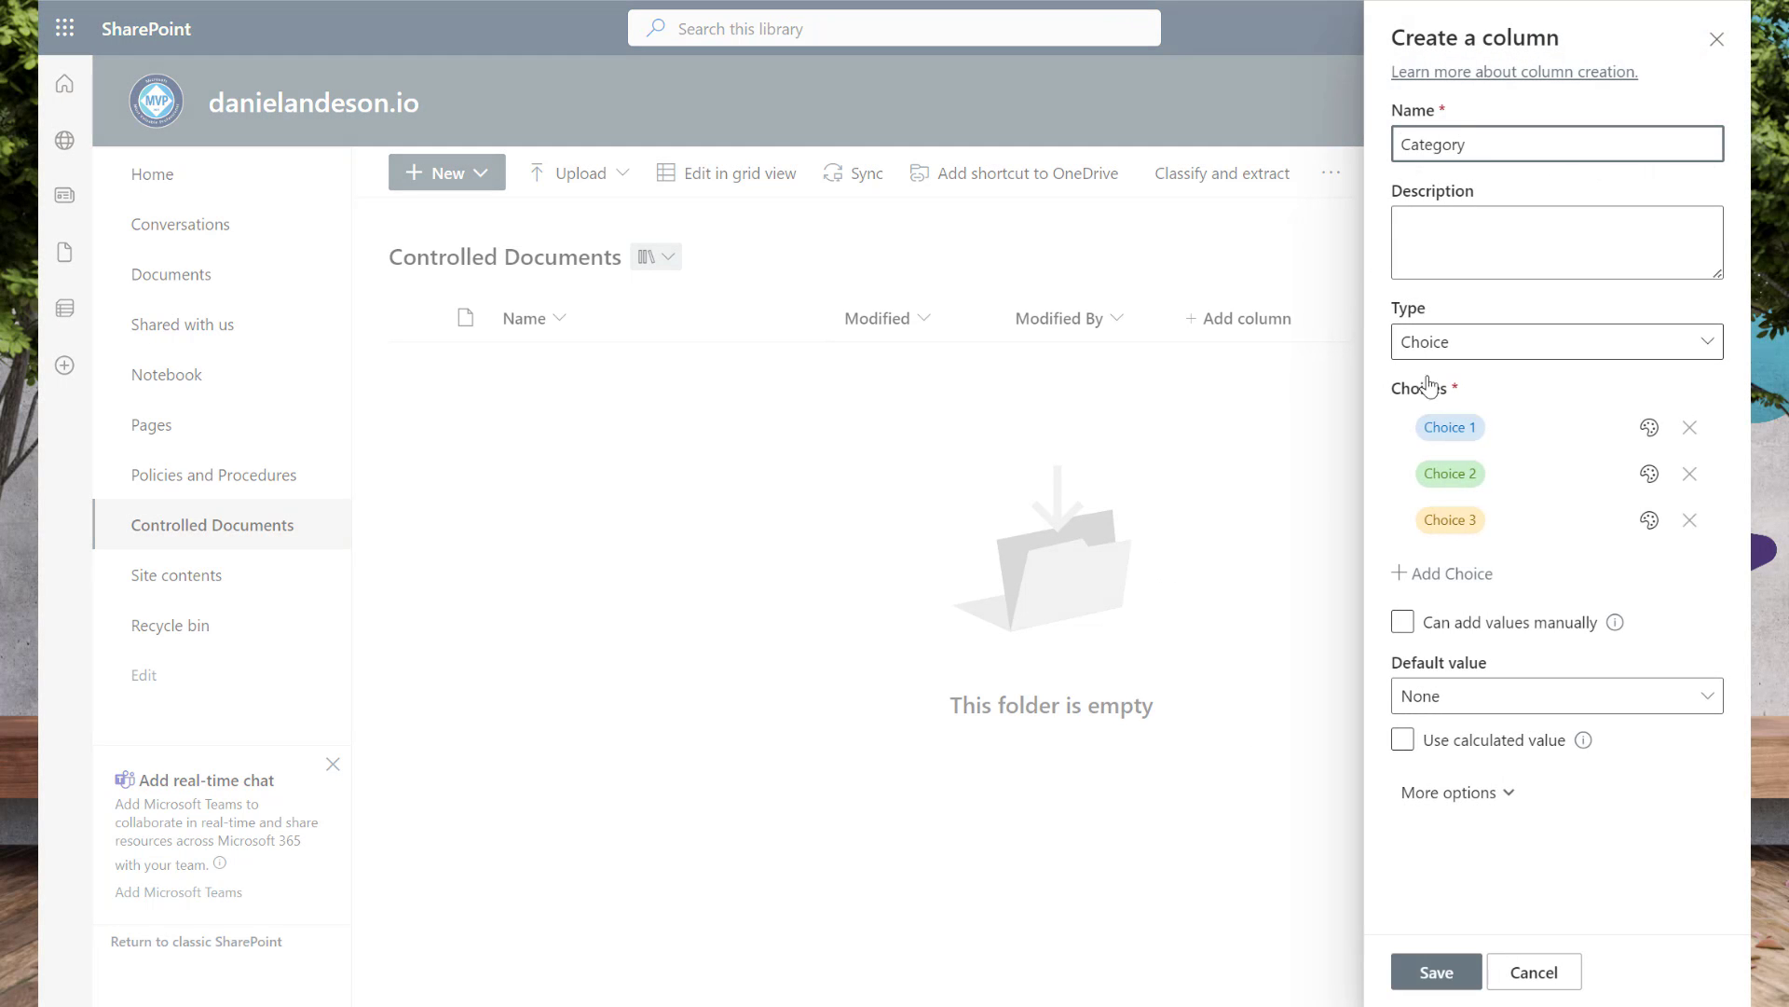
Enter the choices Finance, HR, IT and Operations and save the column.
left_click(1485, 421)
type("Finance")
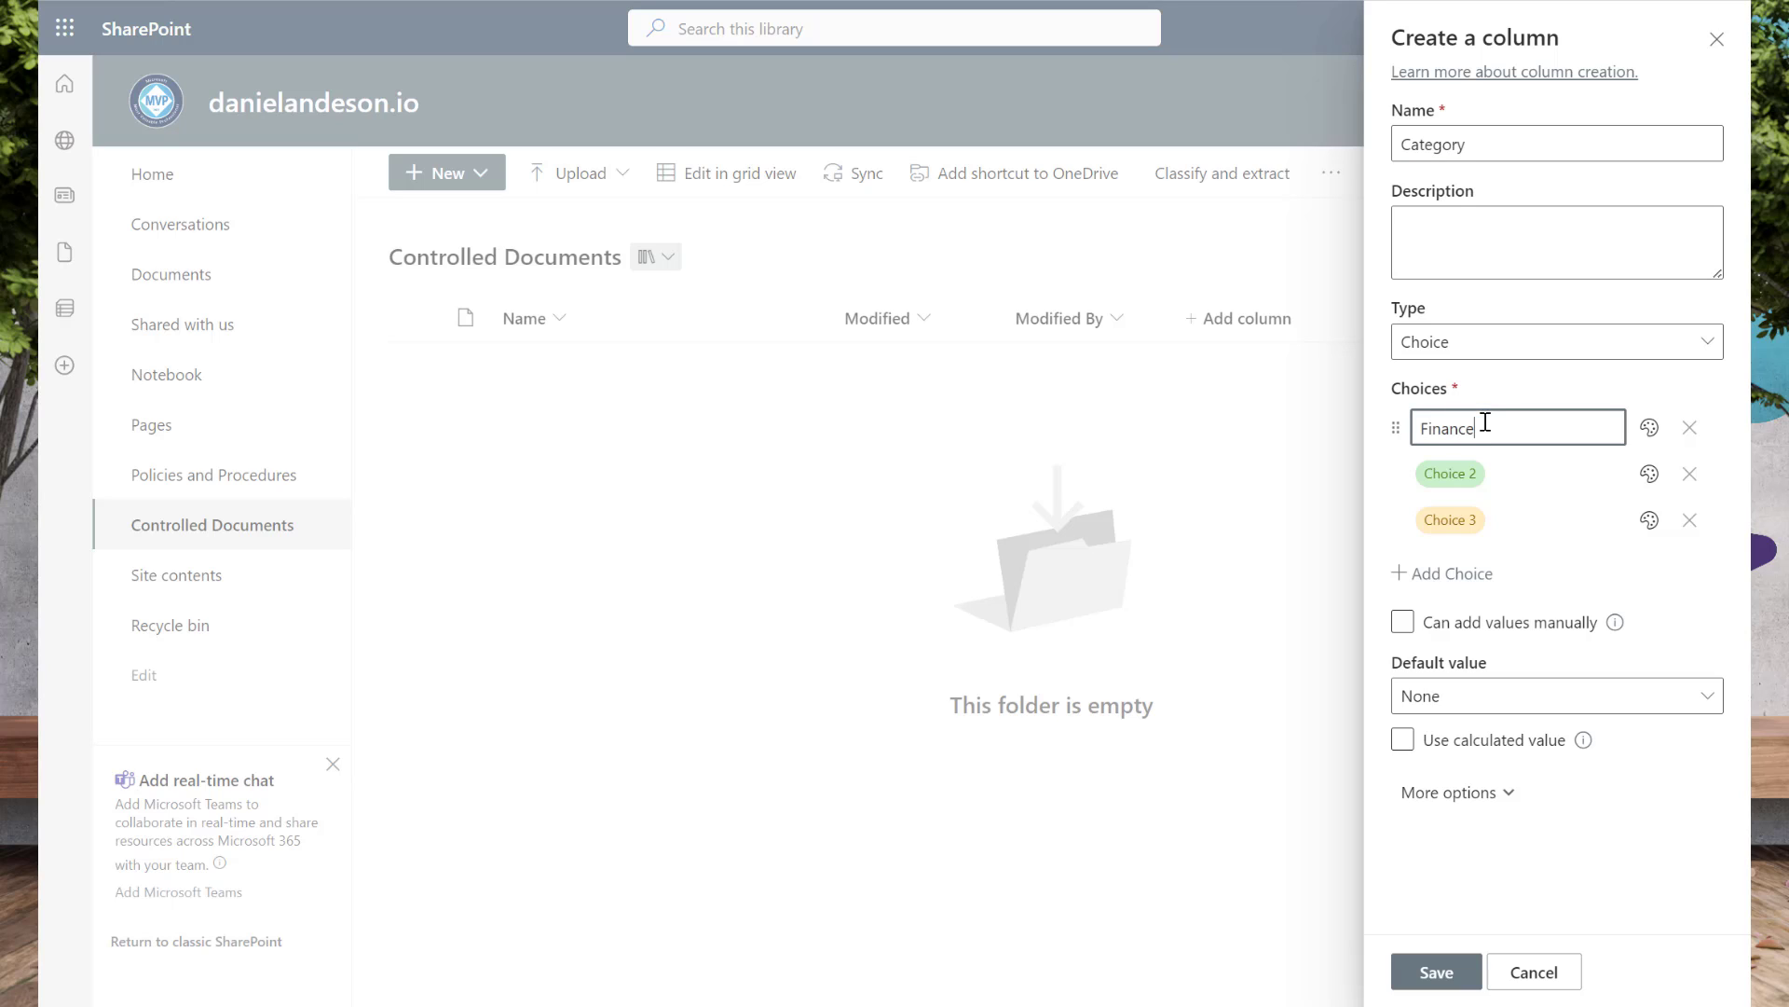
key("Return")
type("H")
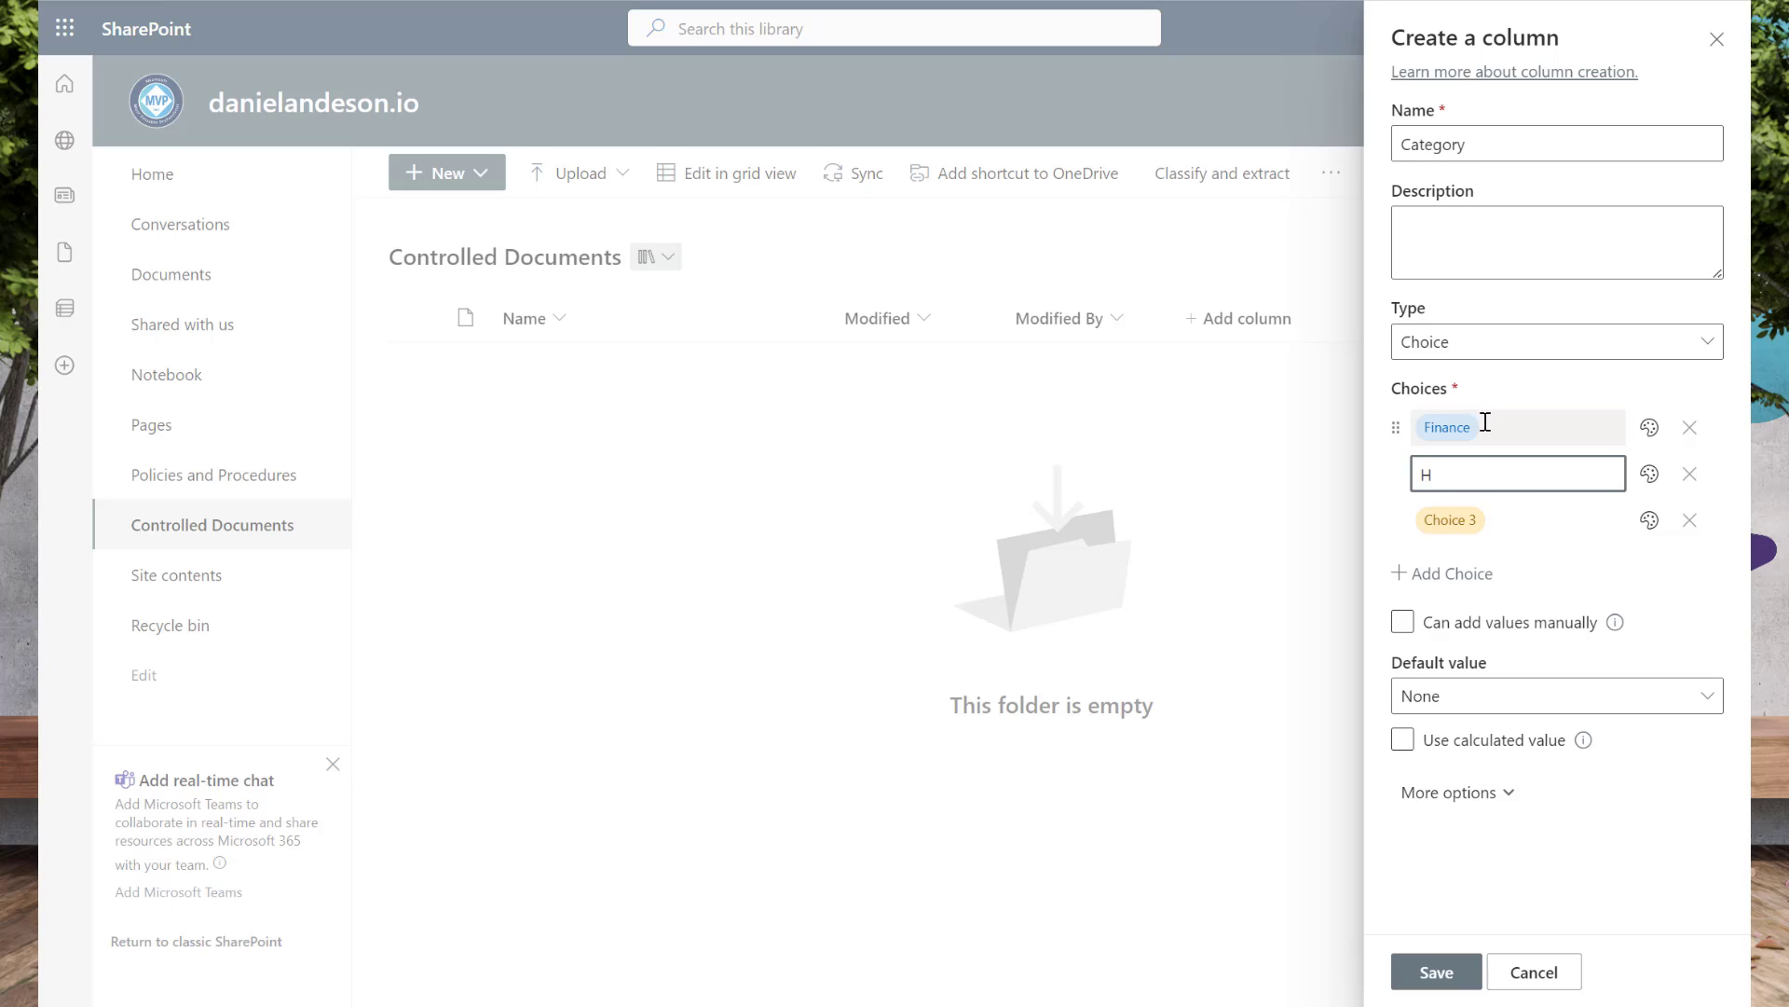
type("R")
key("Return")
type("IT")
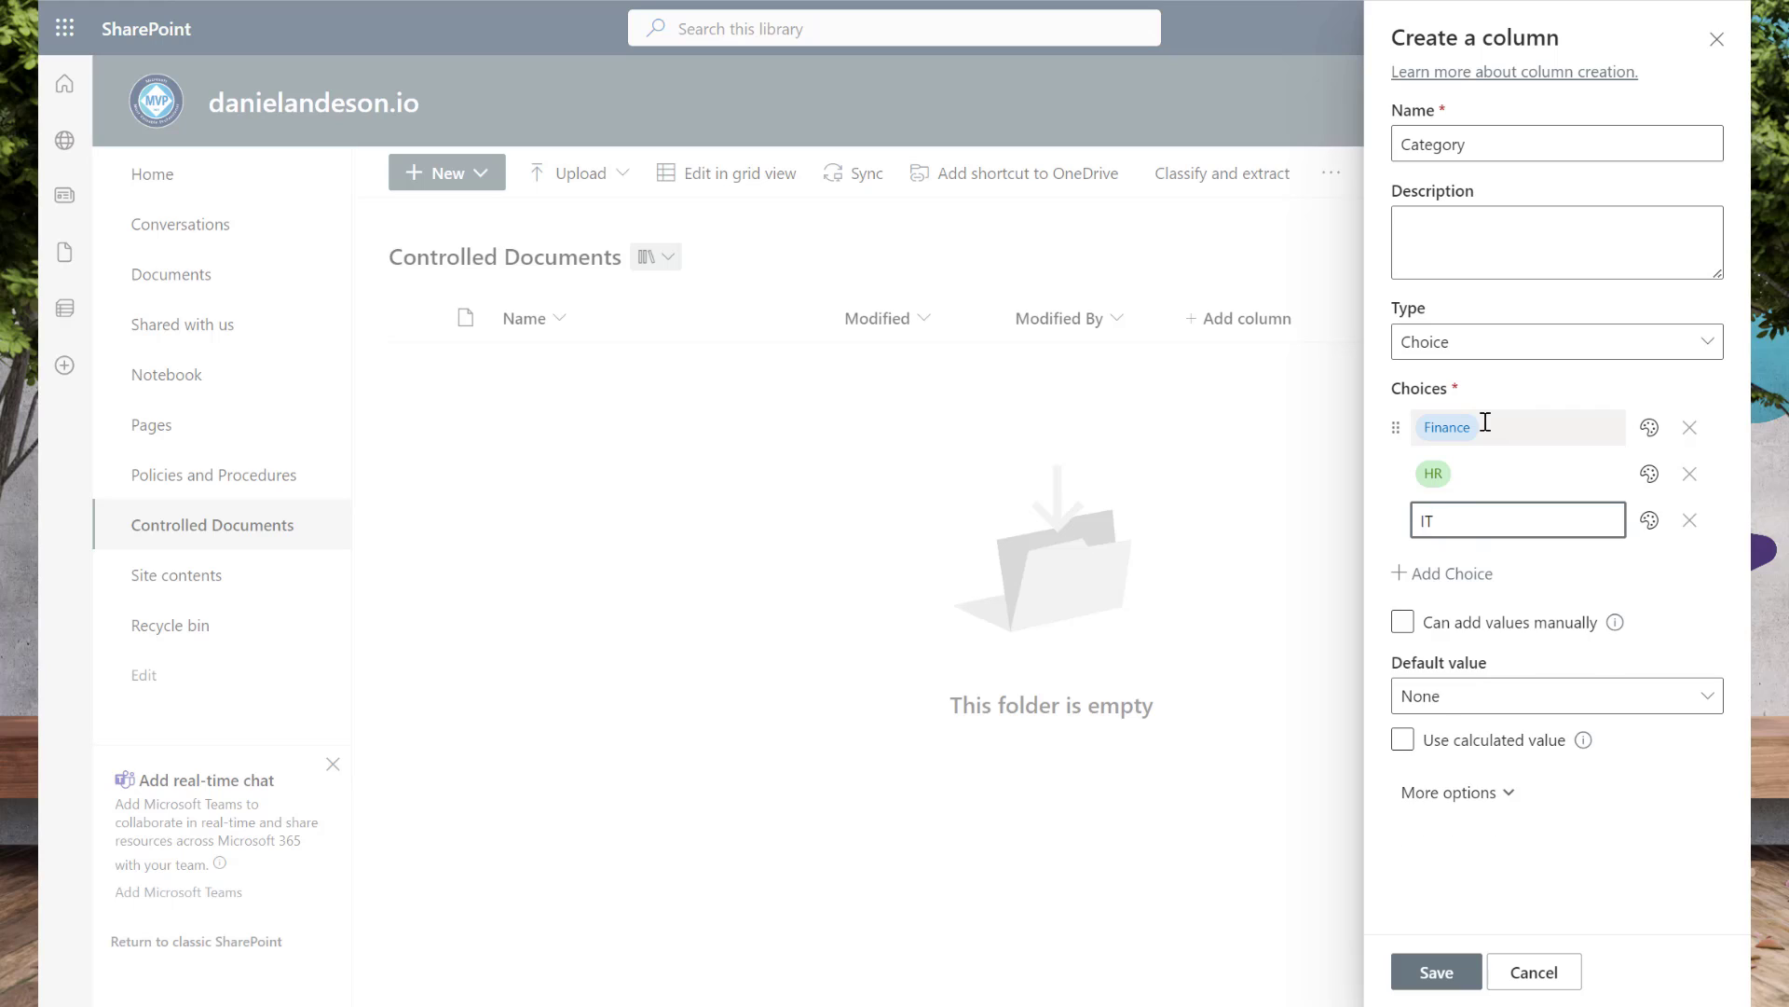
key("Return")
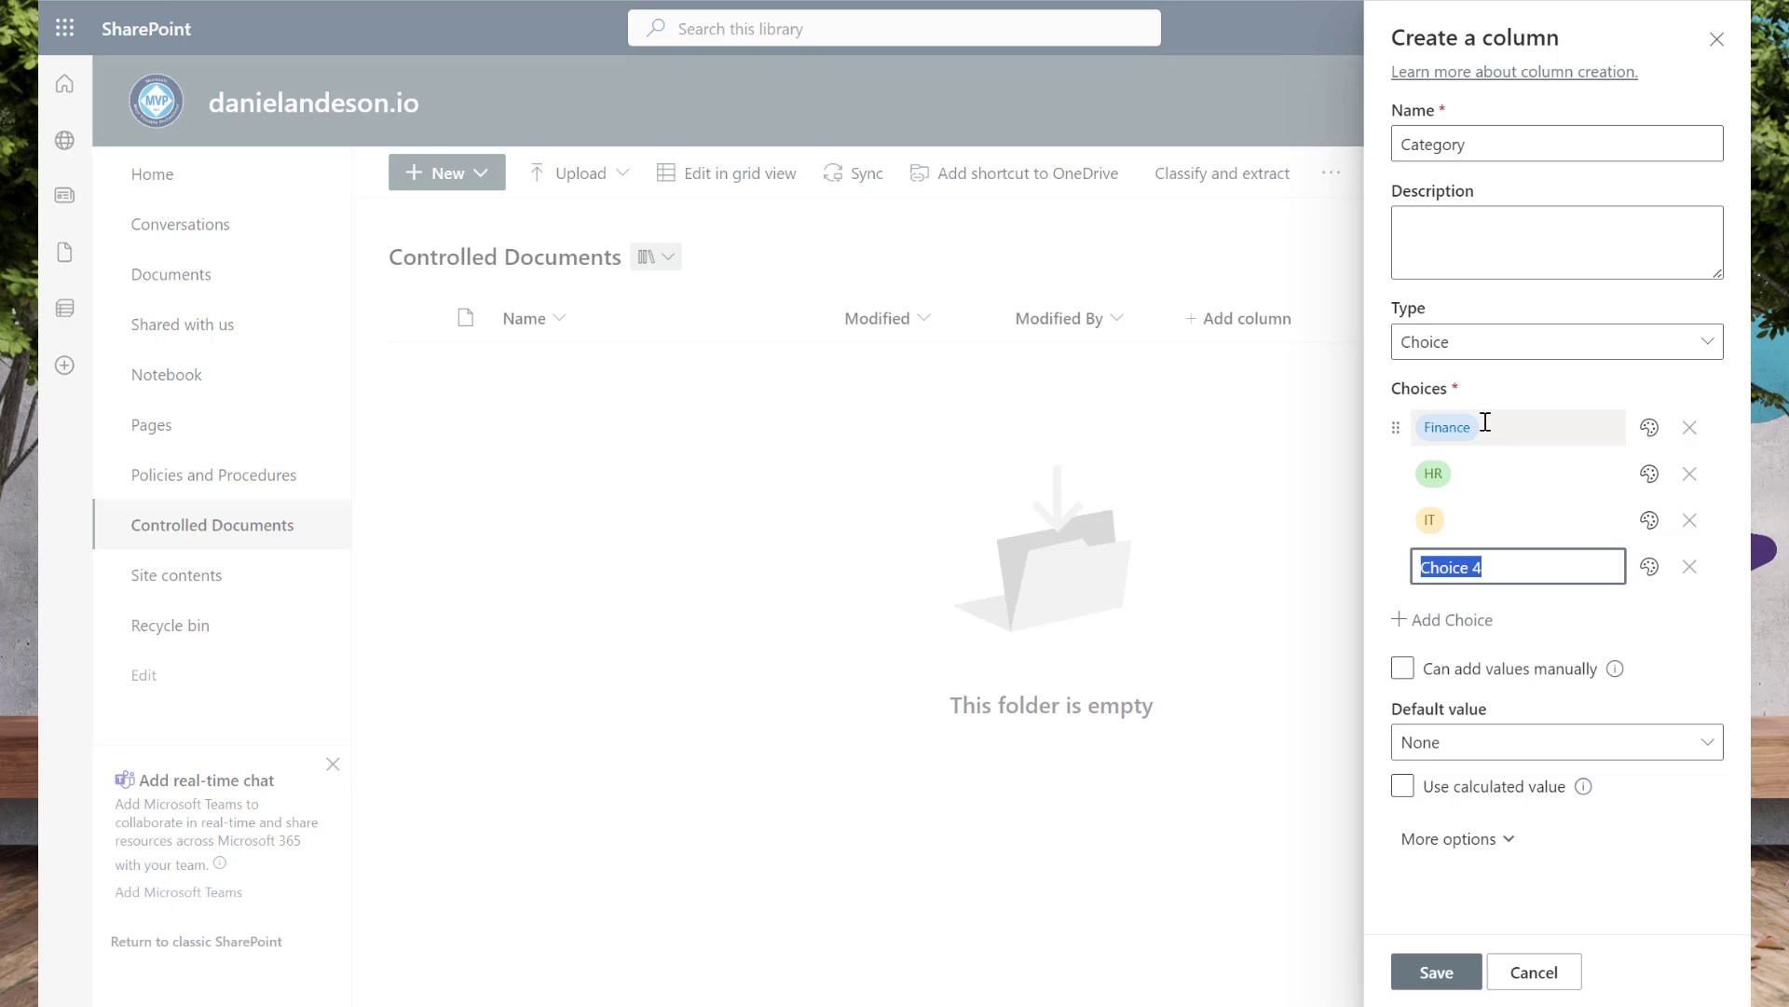
type("Operations")
key("Return")
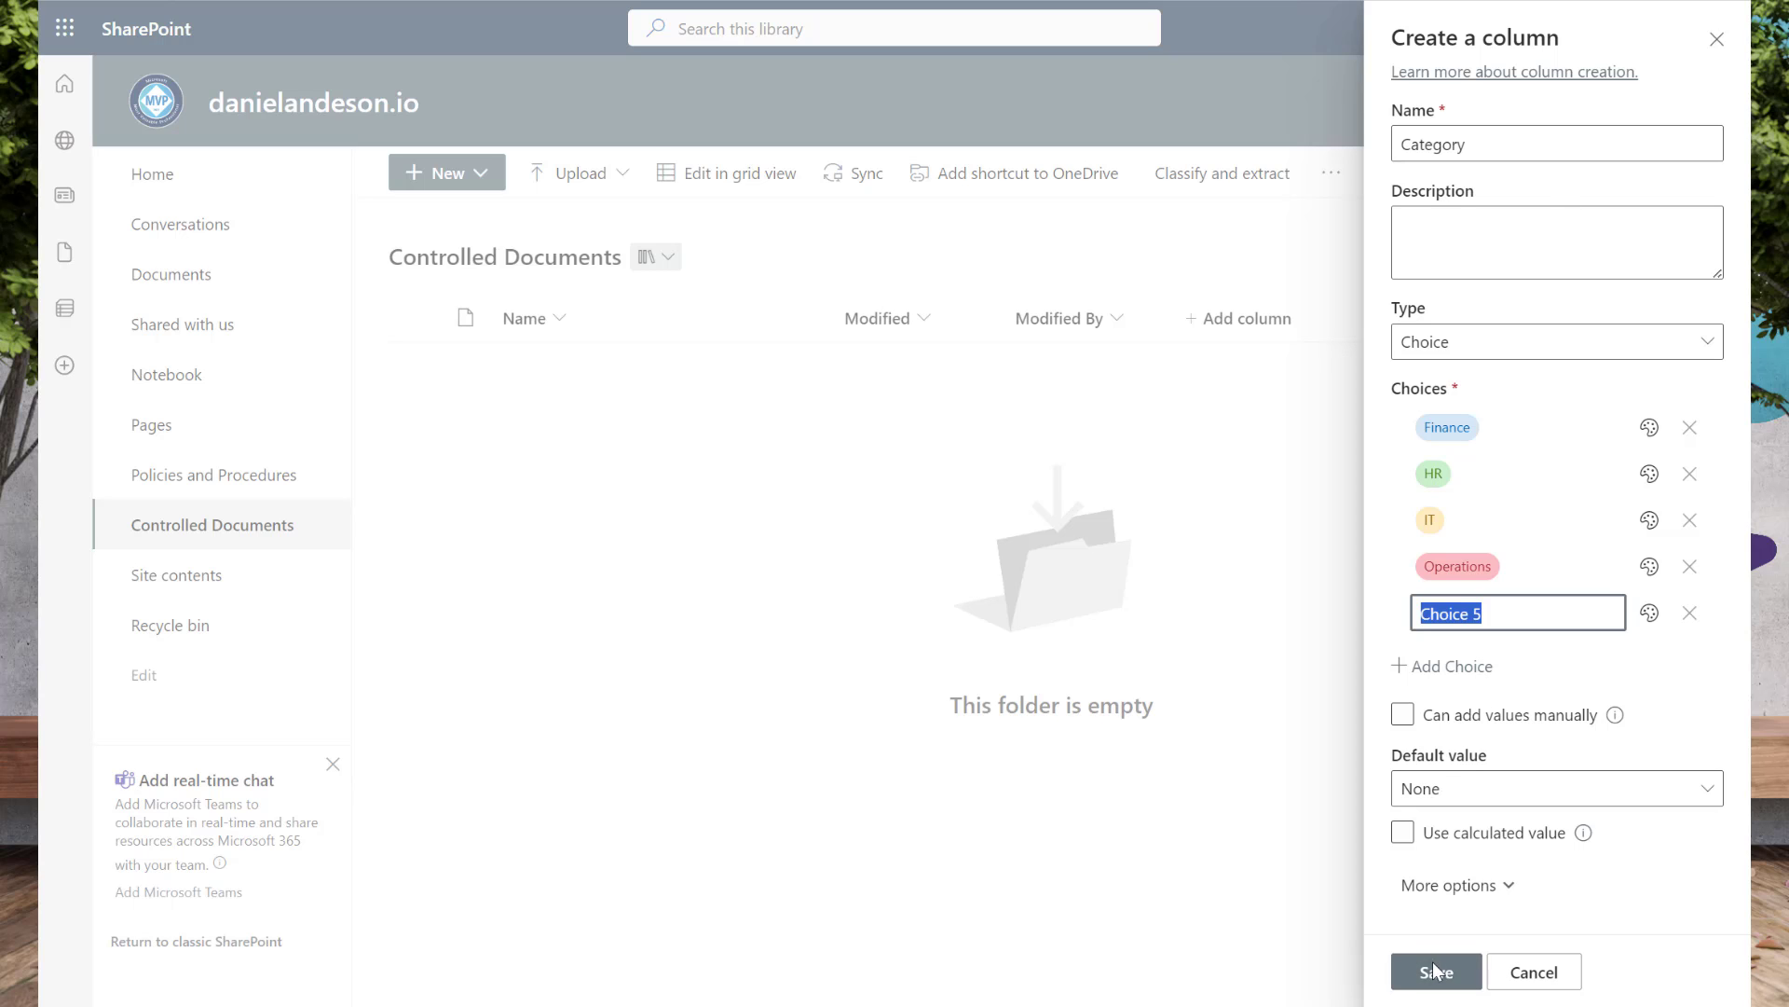
left_click(1408, 980)
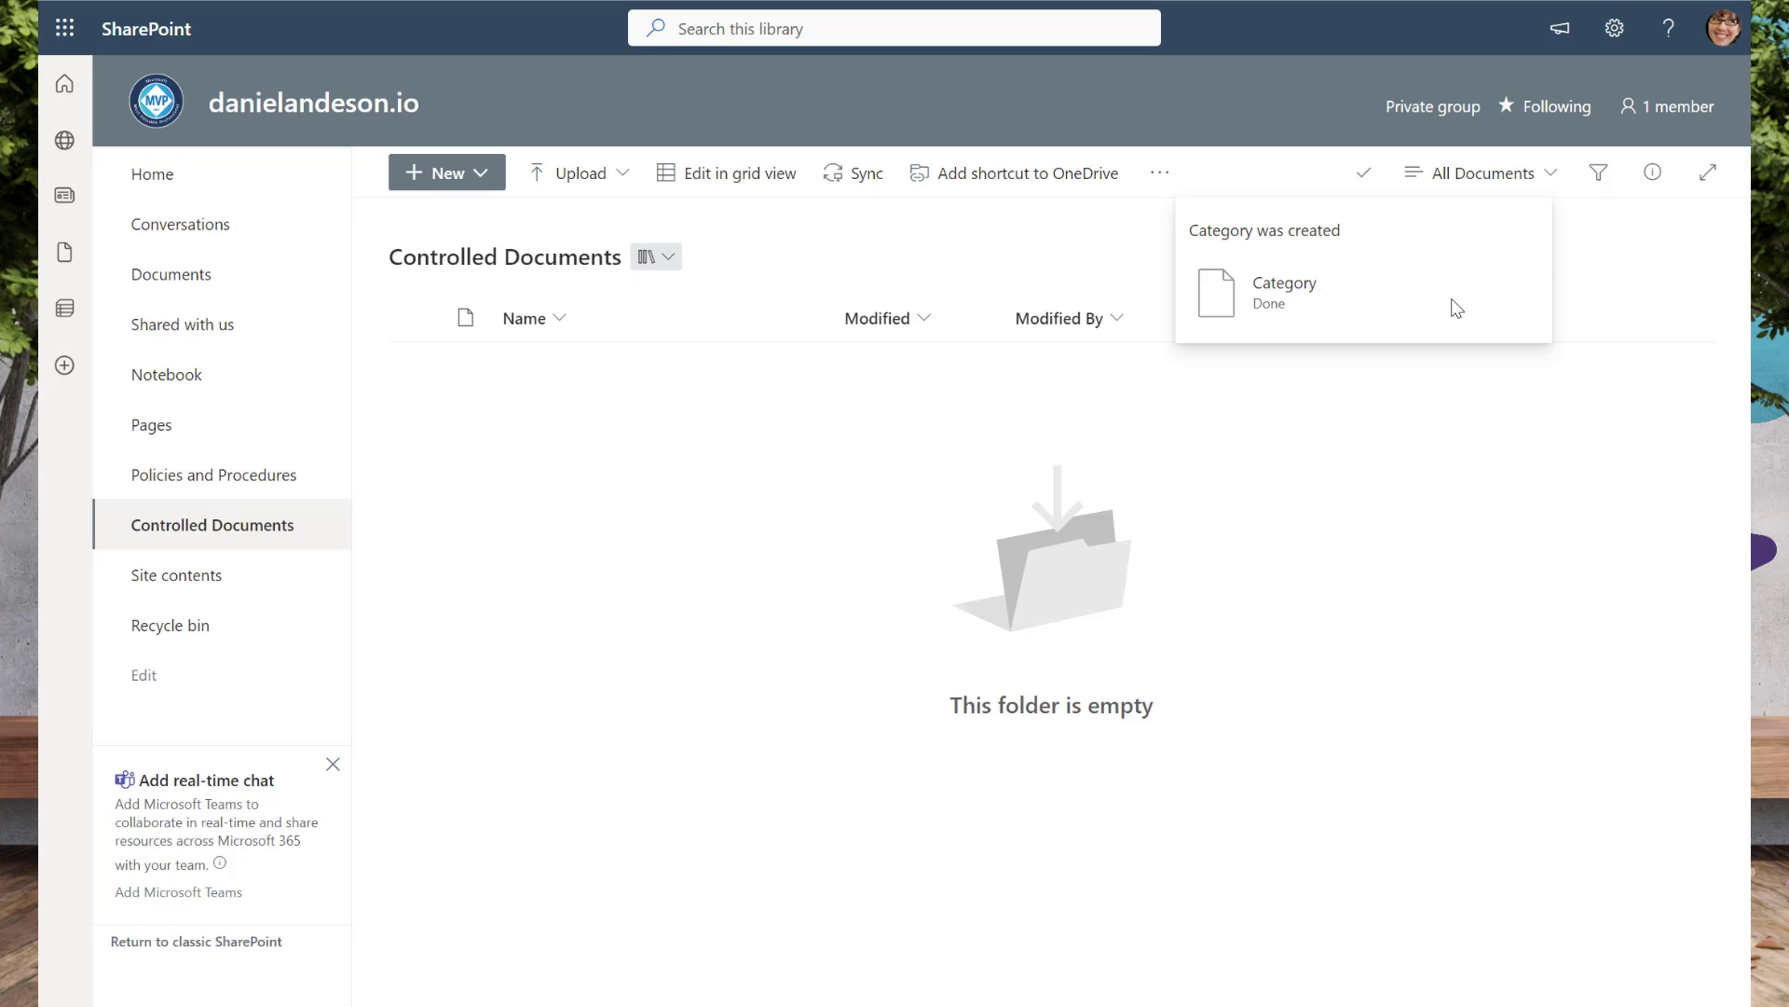
Add a date-and-time column named Review Date and save it.
left_click(1364, 173)
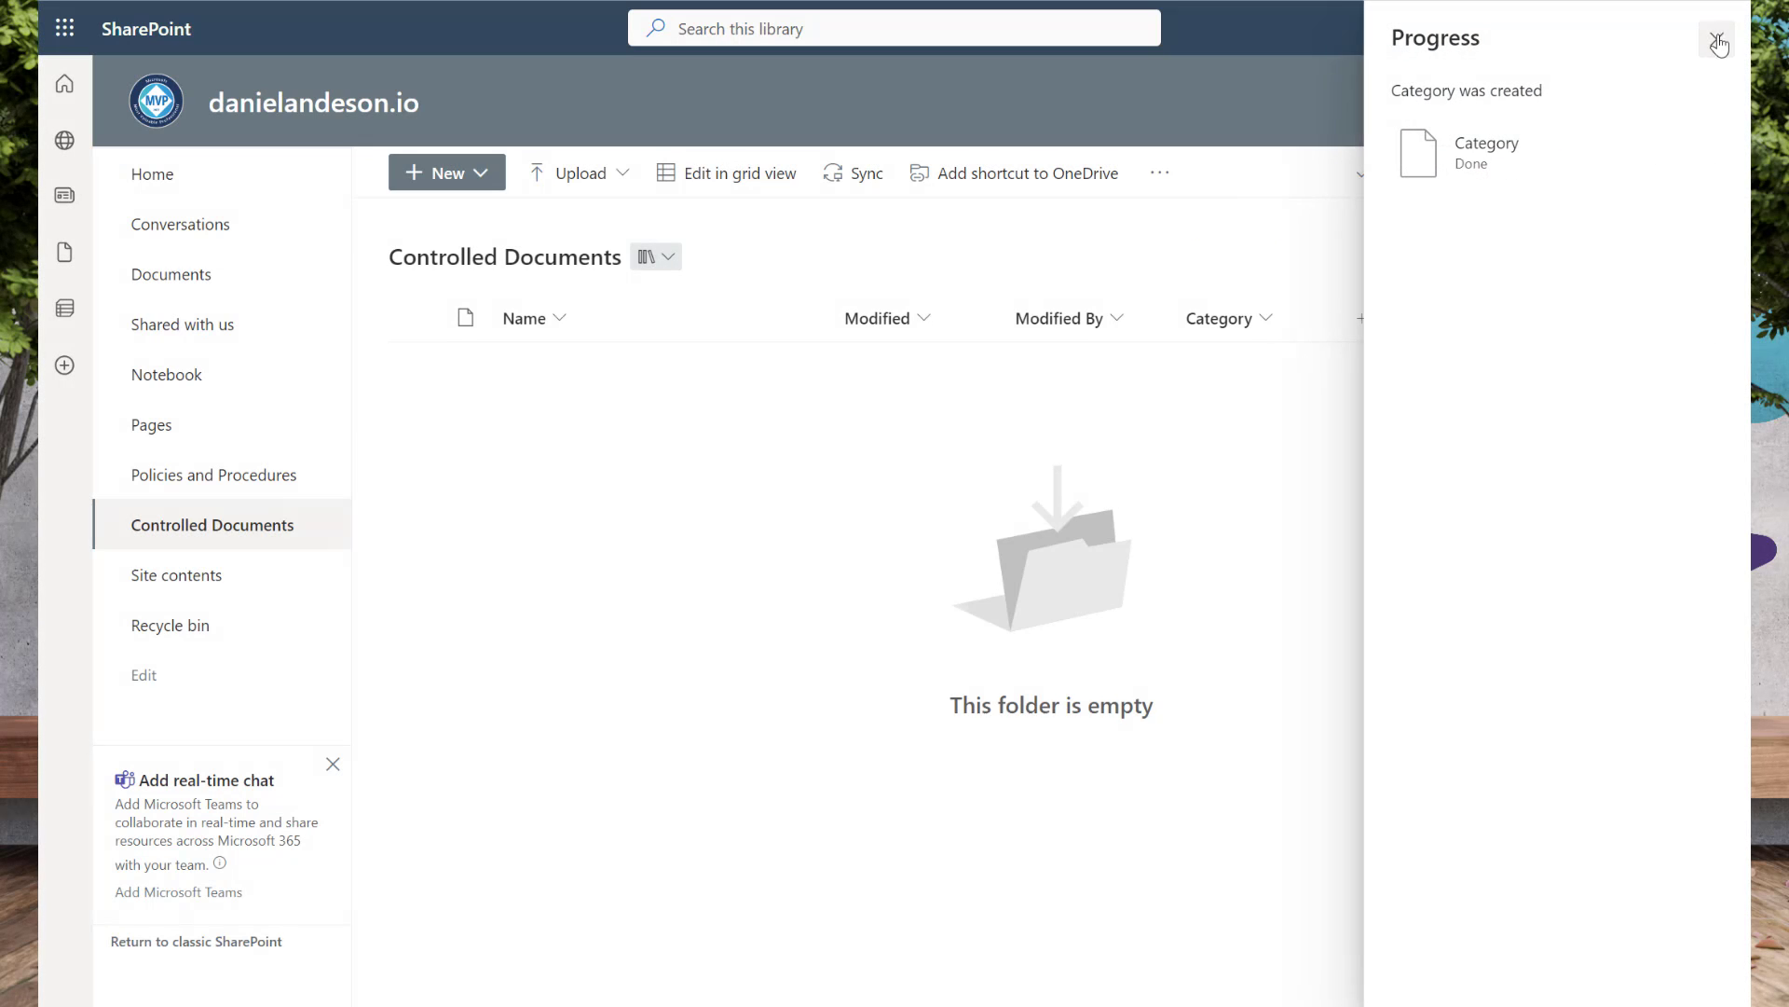
left_click(1713, 38)
left_click(1412, 318)
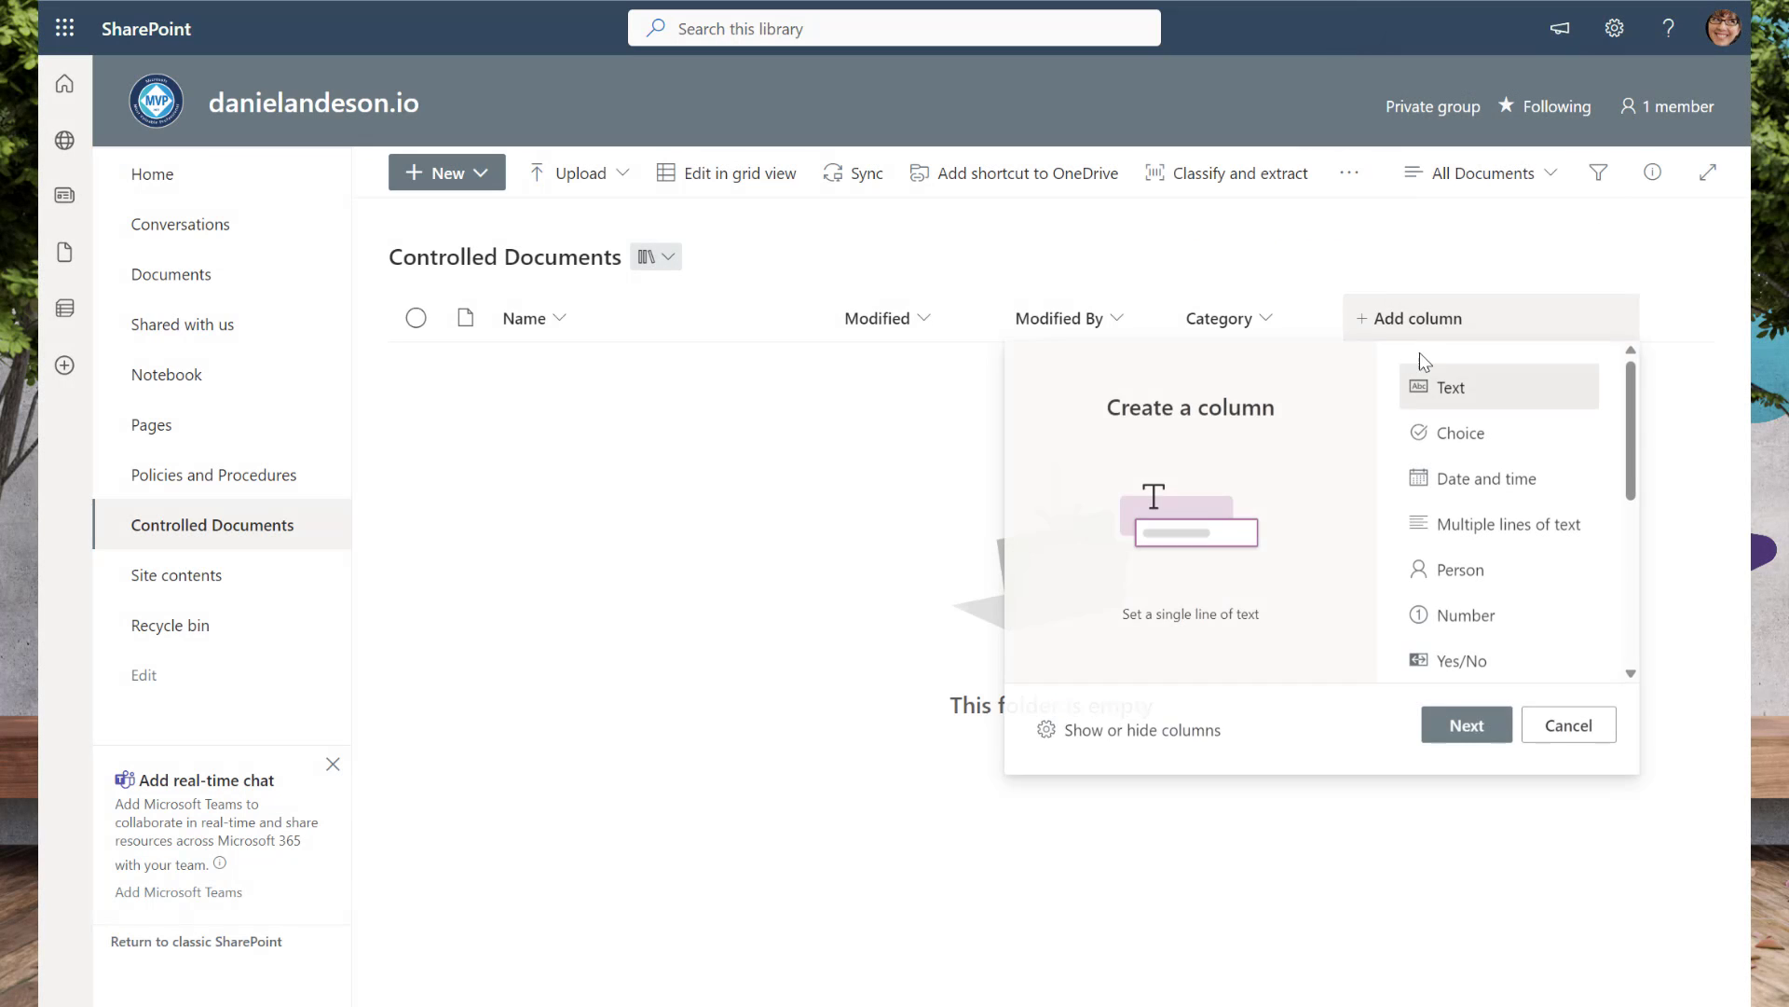
left_click(1471, 492)
left_click(1467, 726)
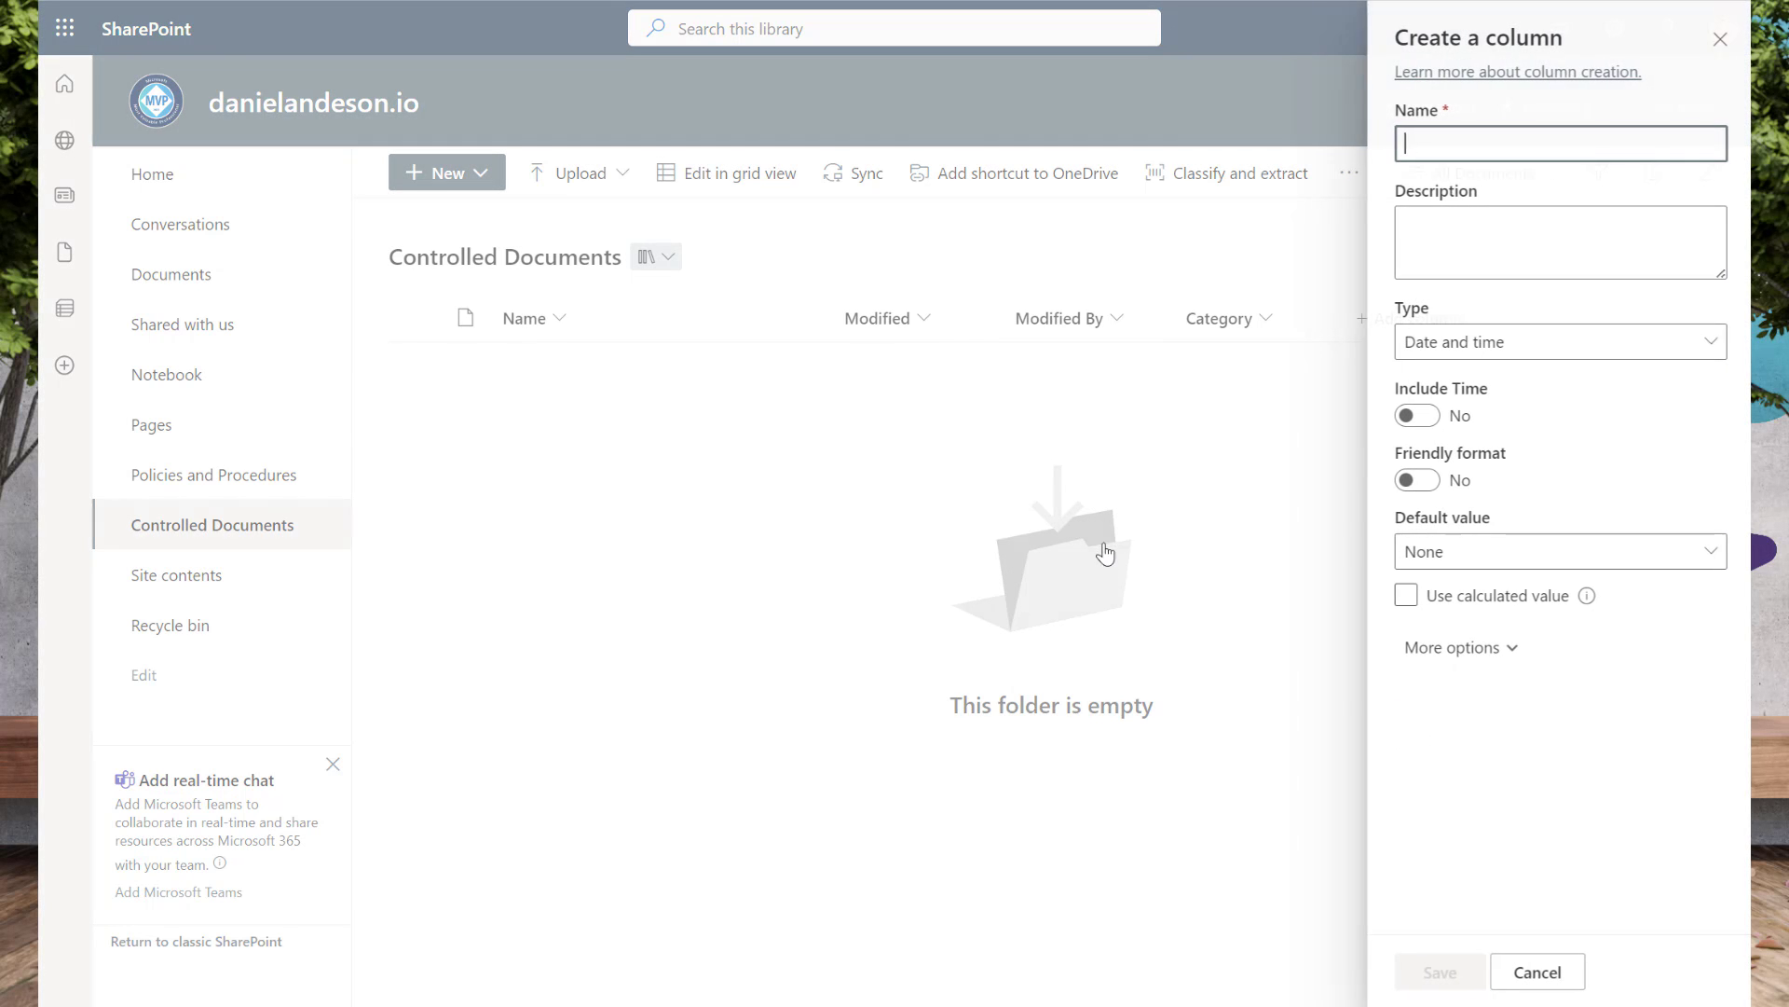
type("Review Date")
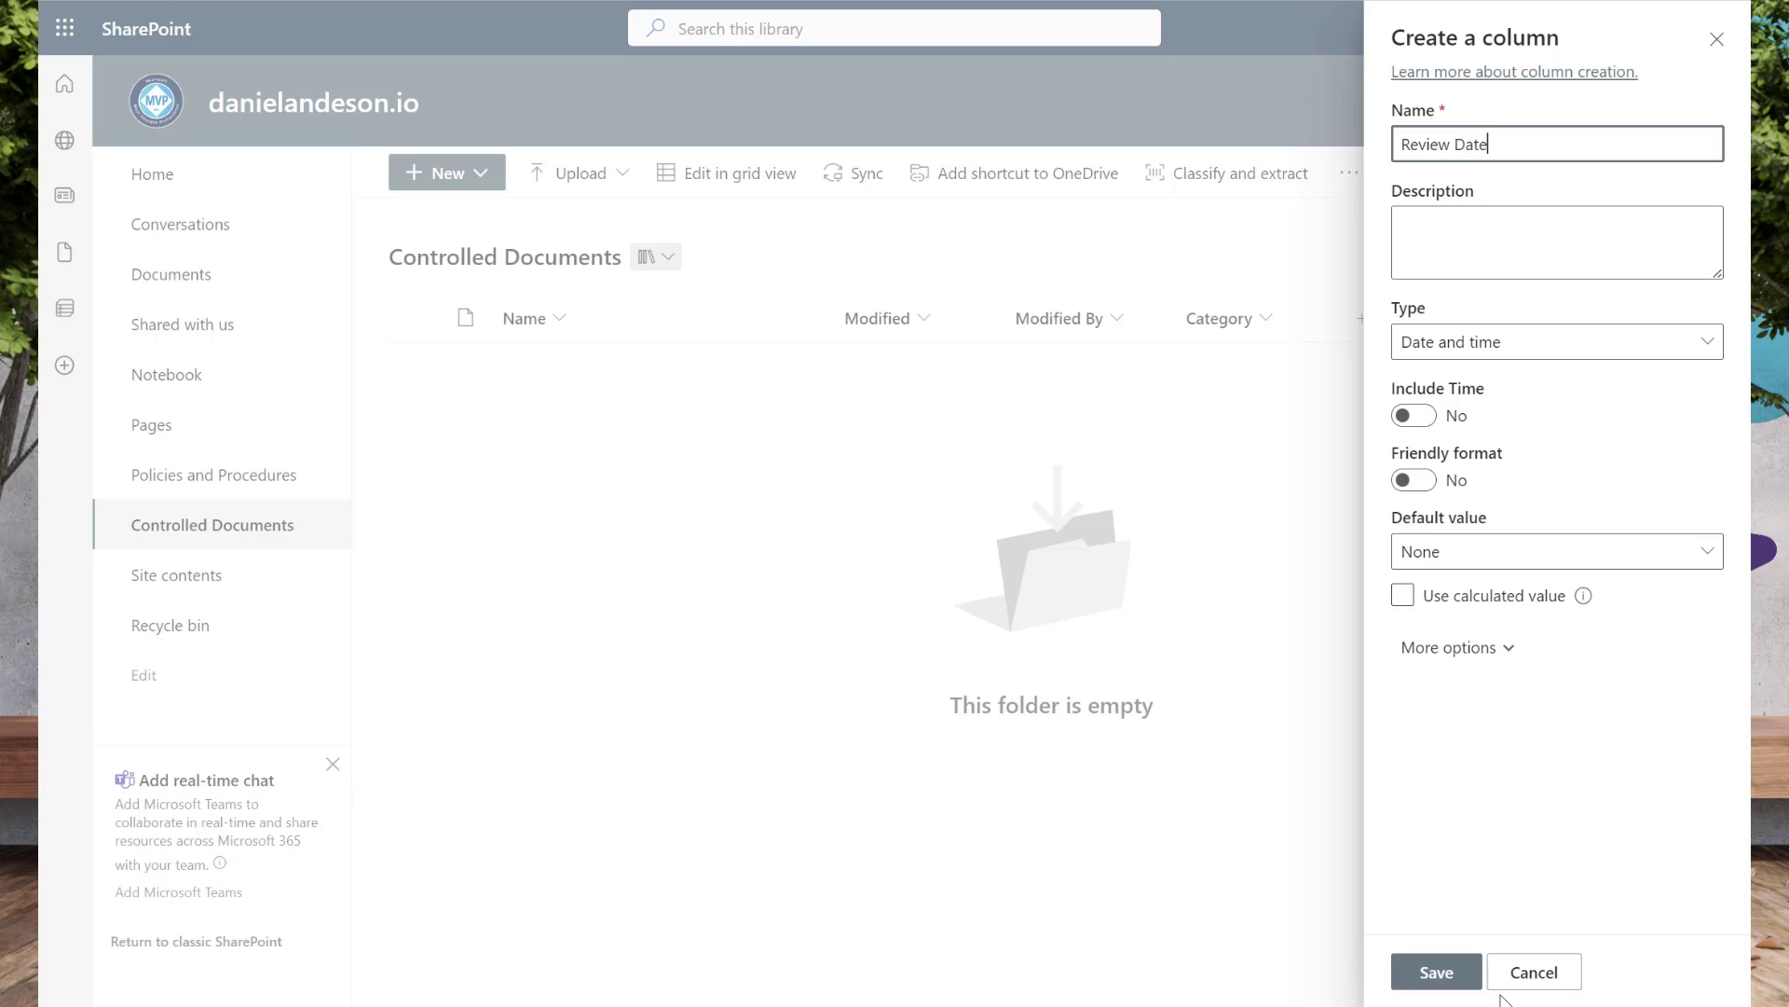
left_click(1431, 972)
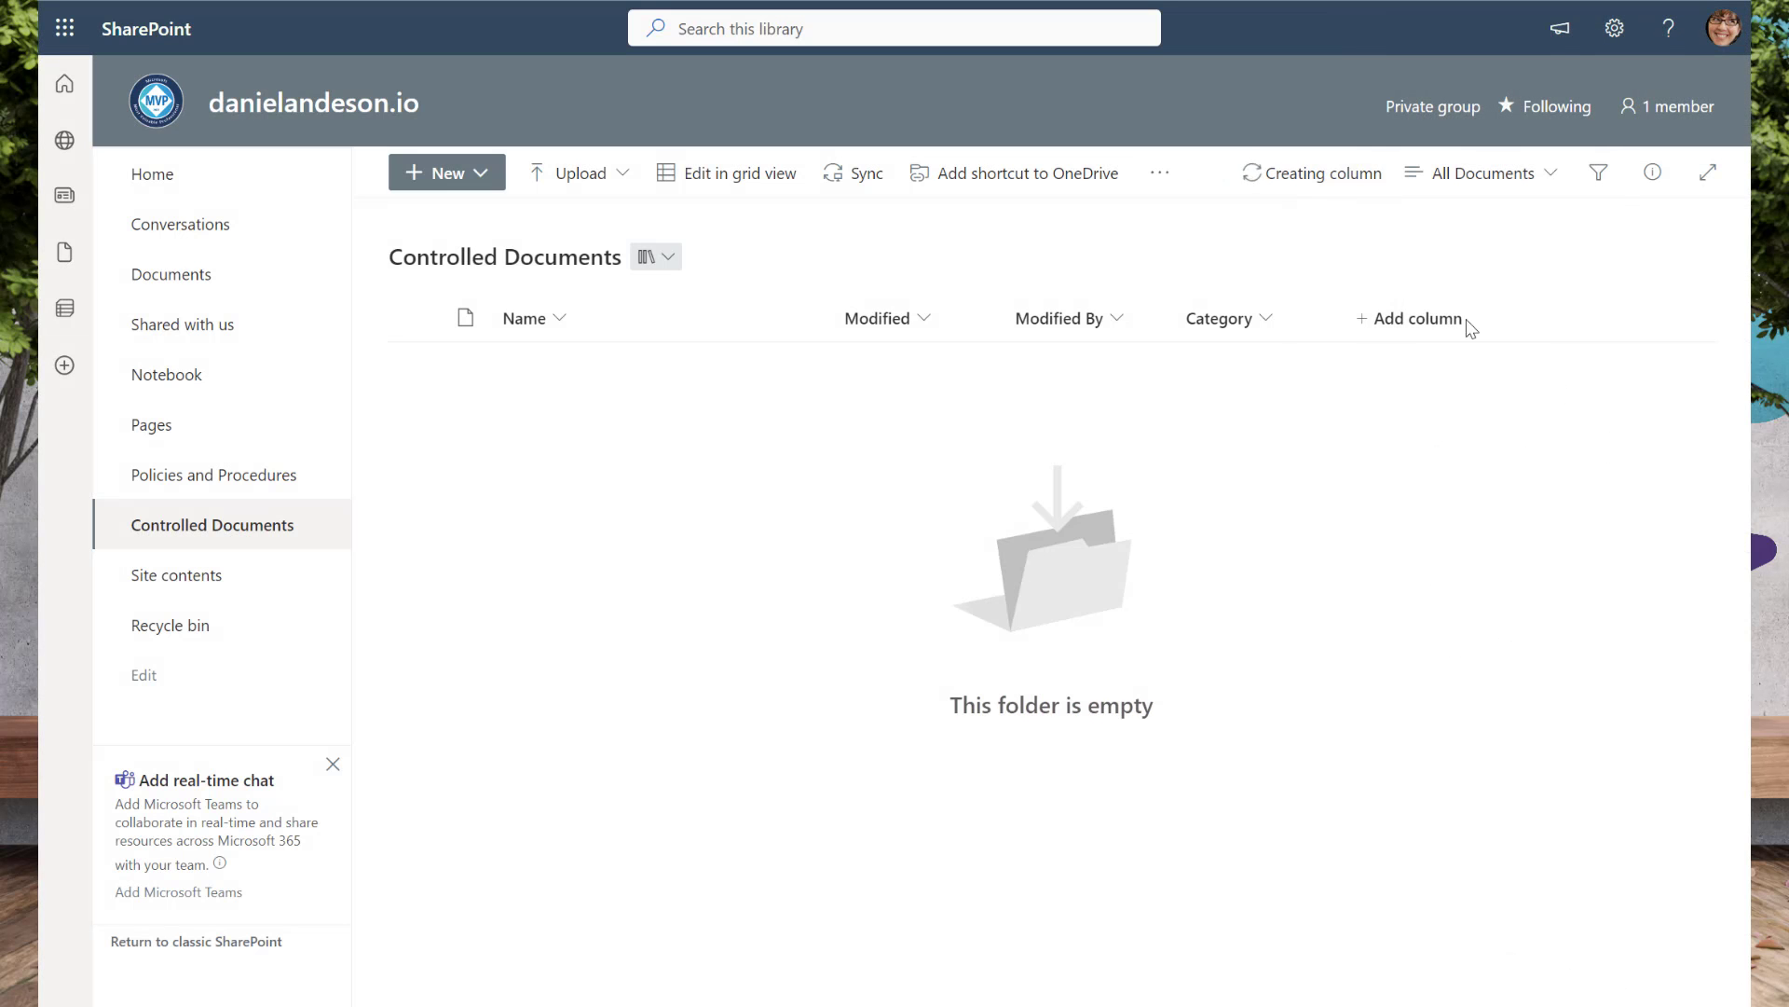
left_click(1366, 176)
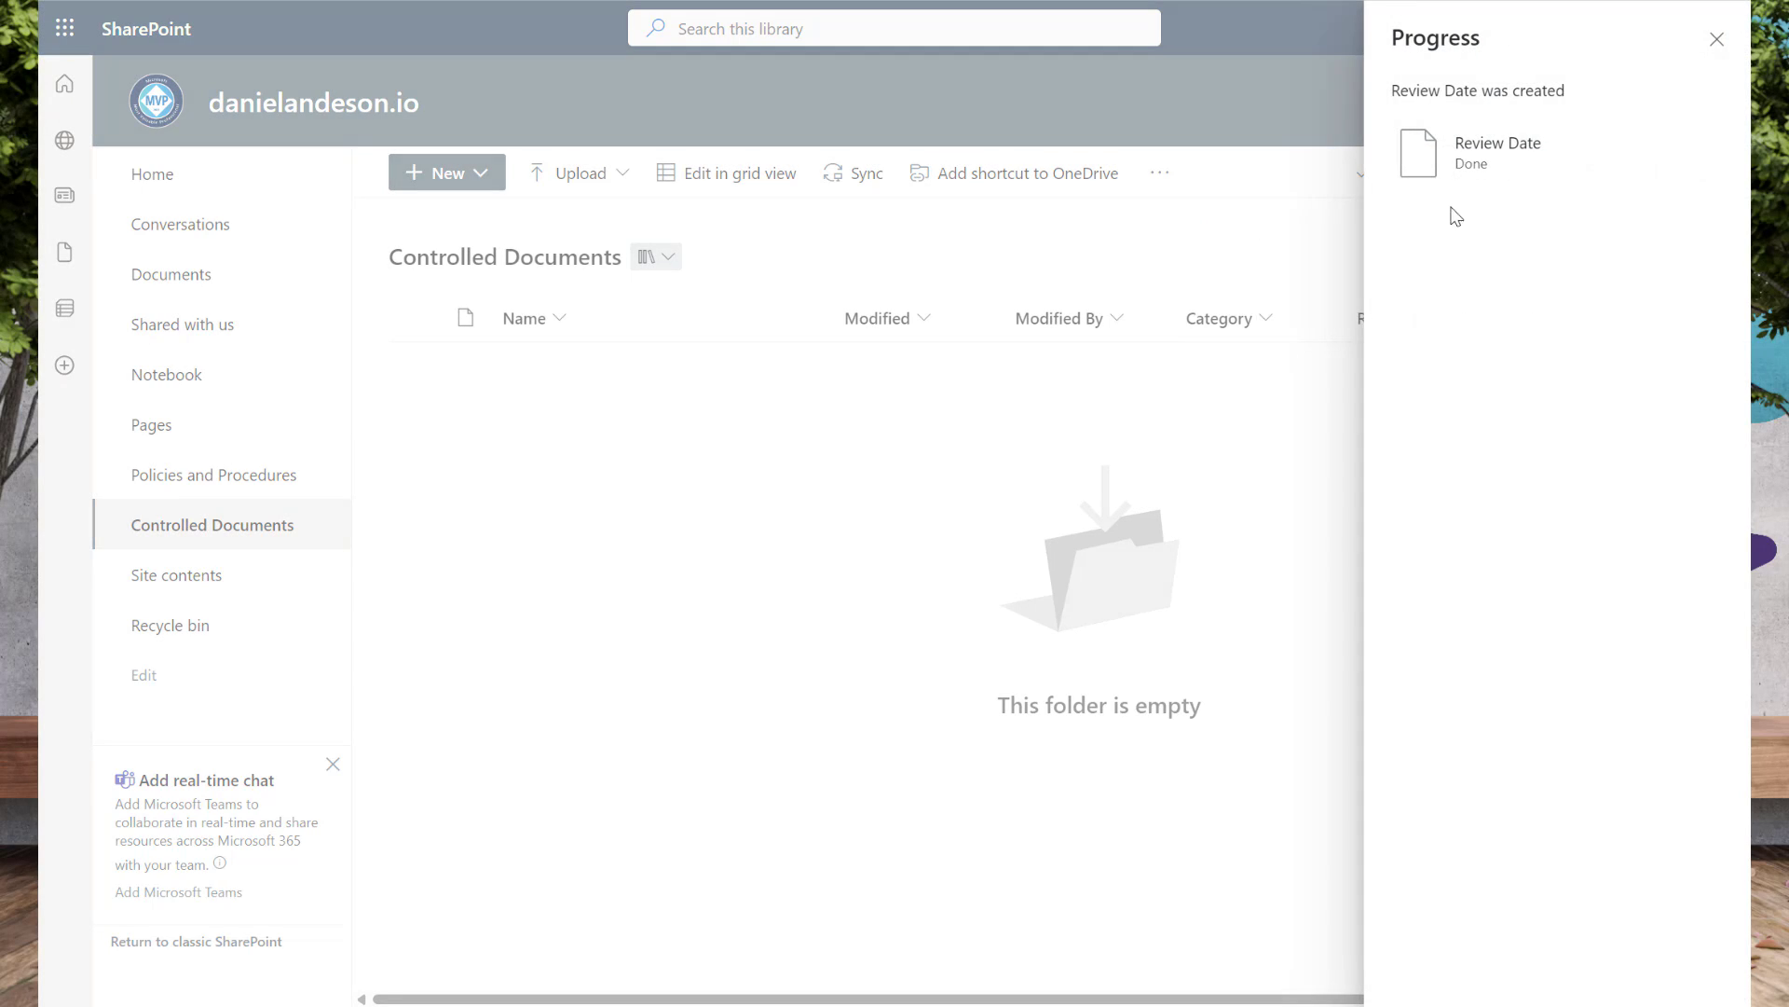
left_click(1717, 39)
Start a new choice column named DocumentType.
left_click(1575, 318)
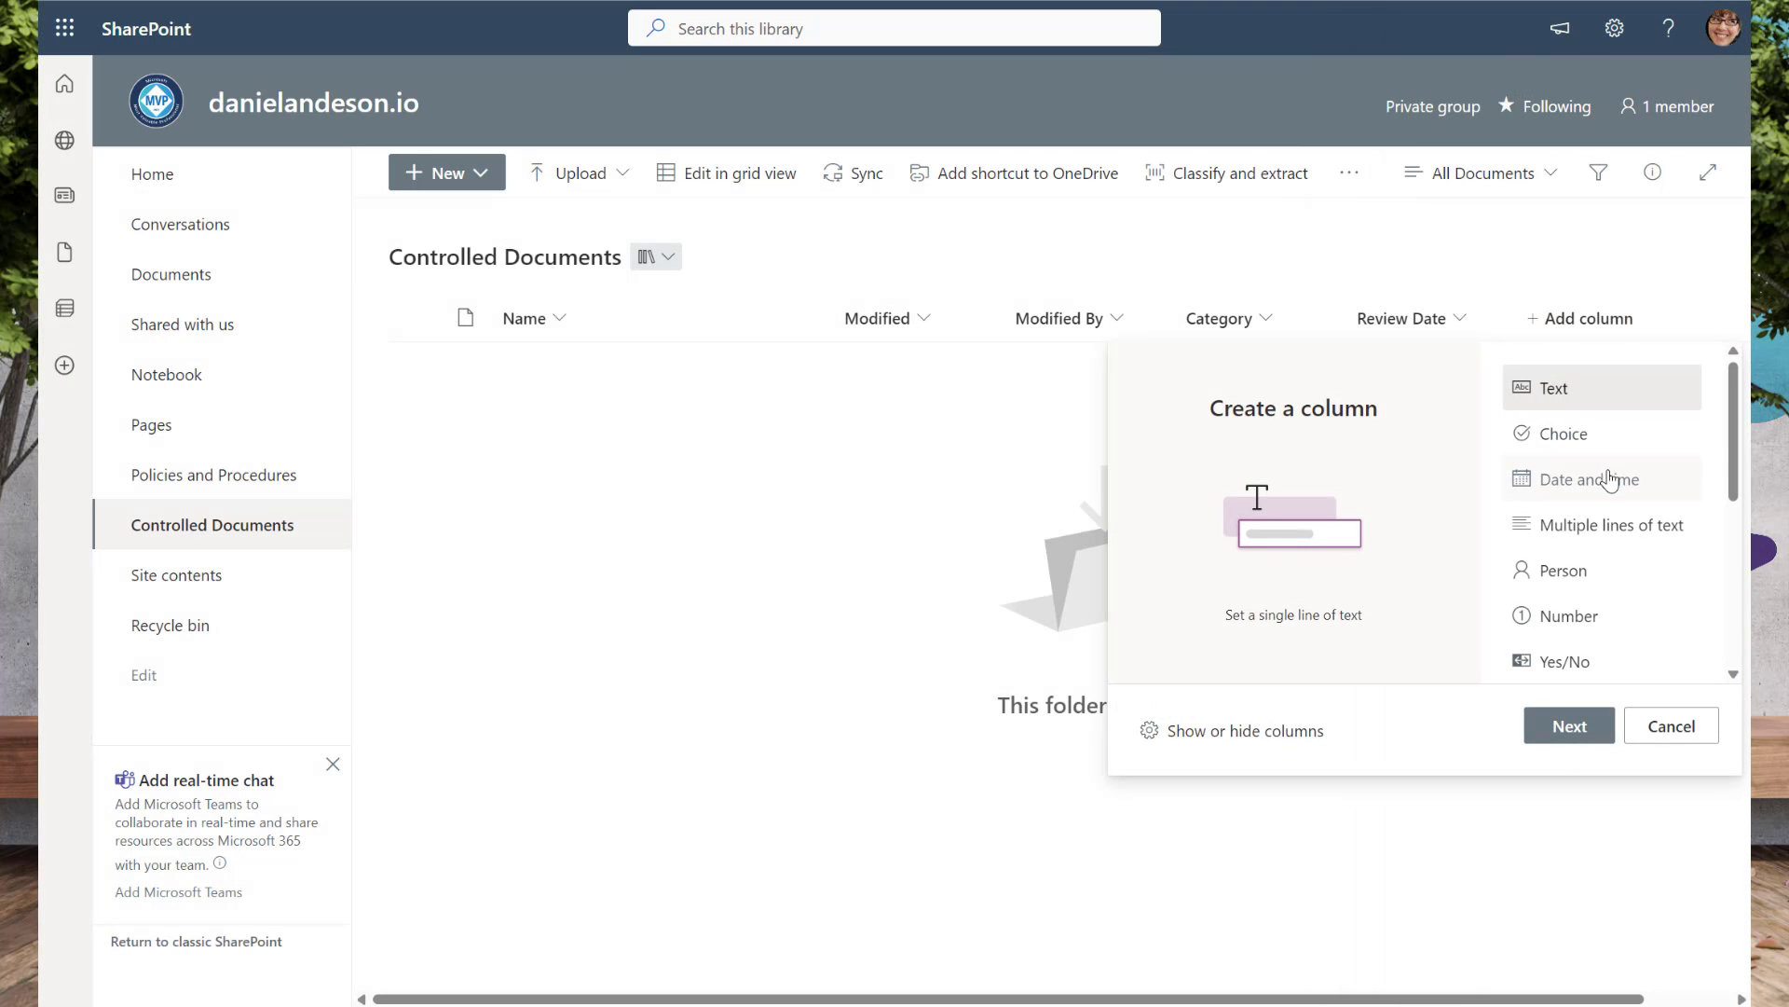
left_click(1573, 433)
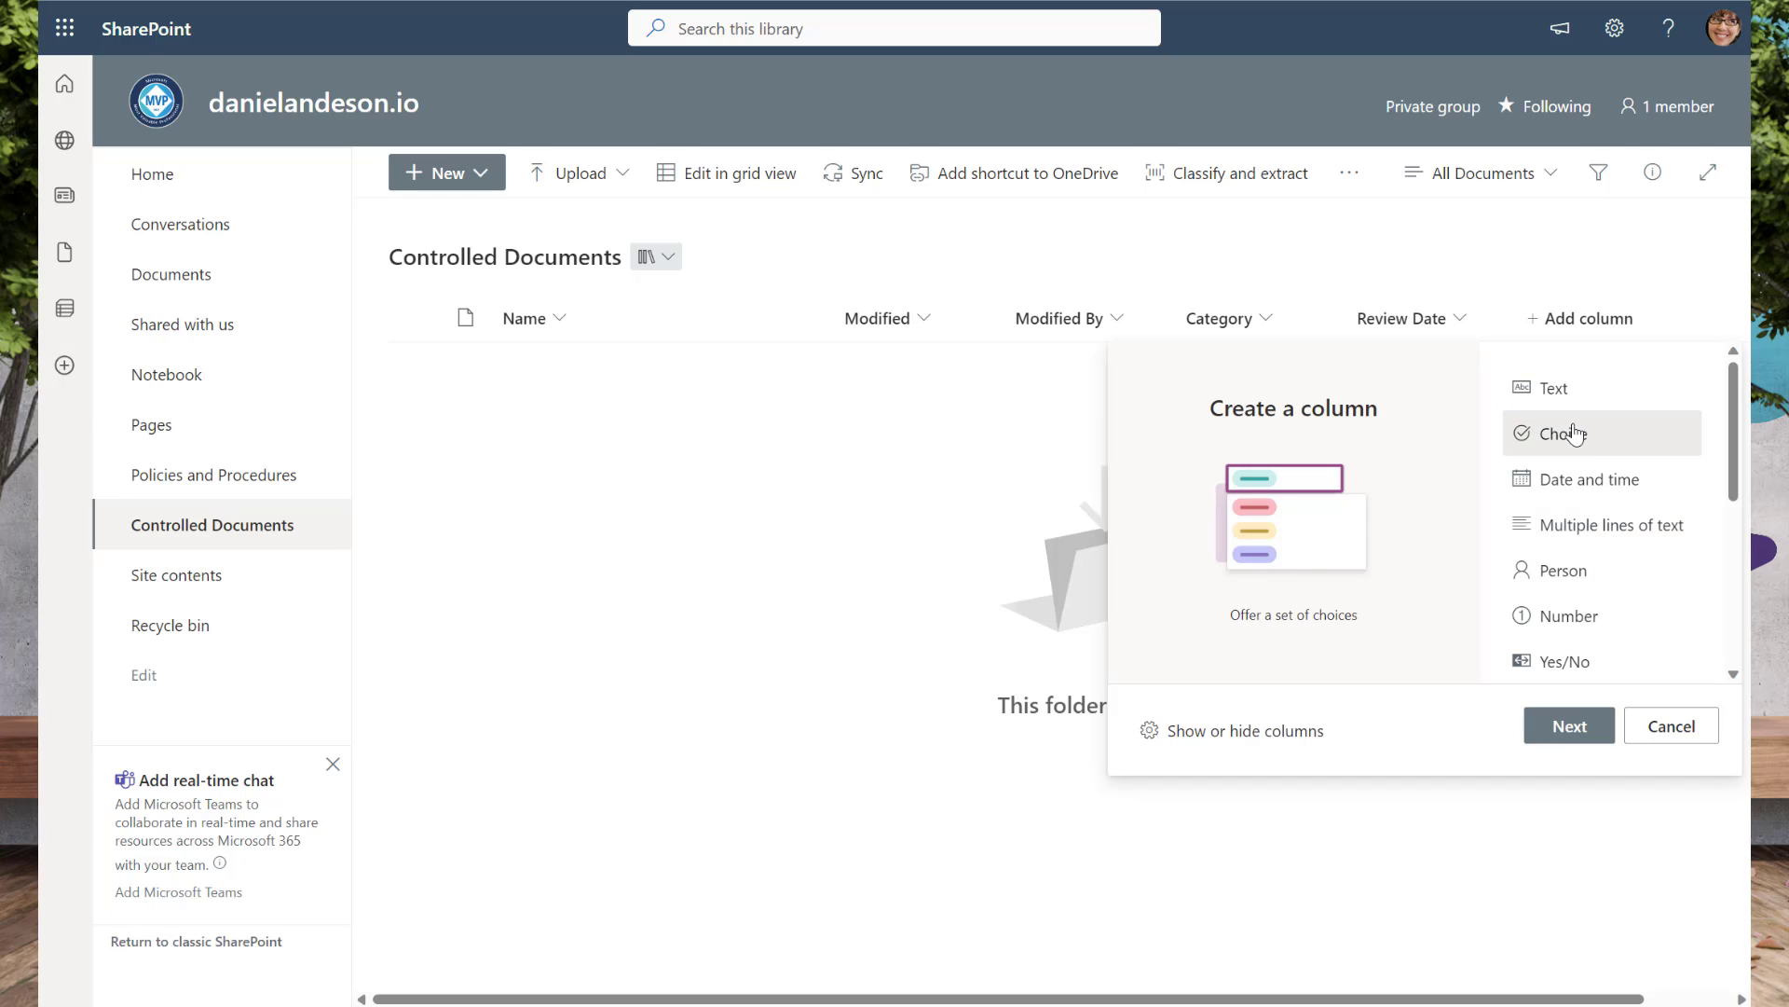
left_click(1569, 726)
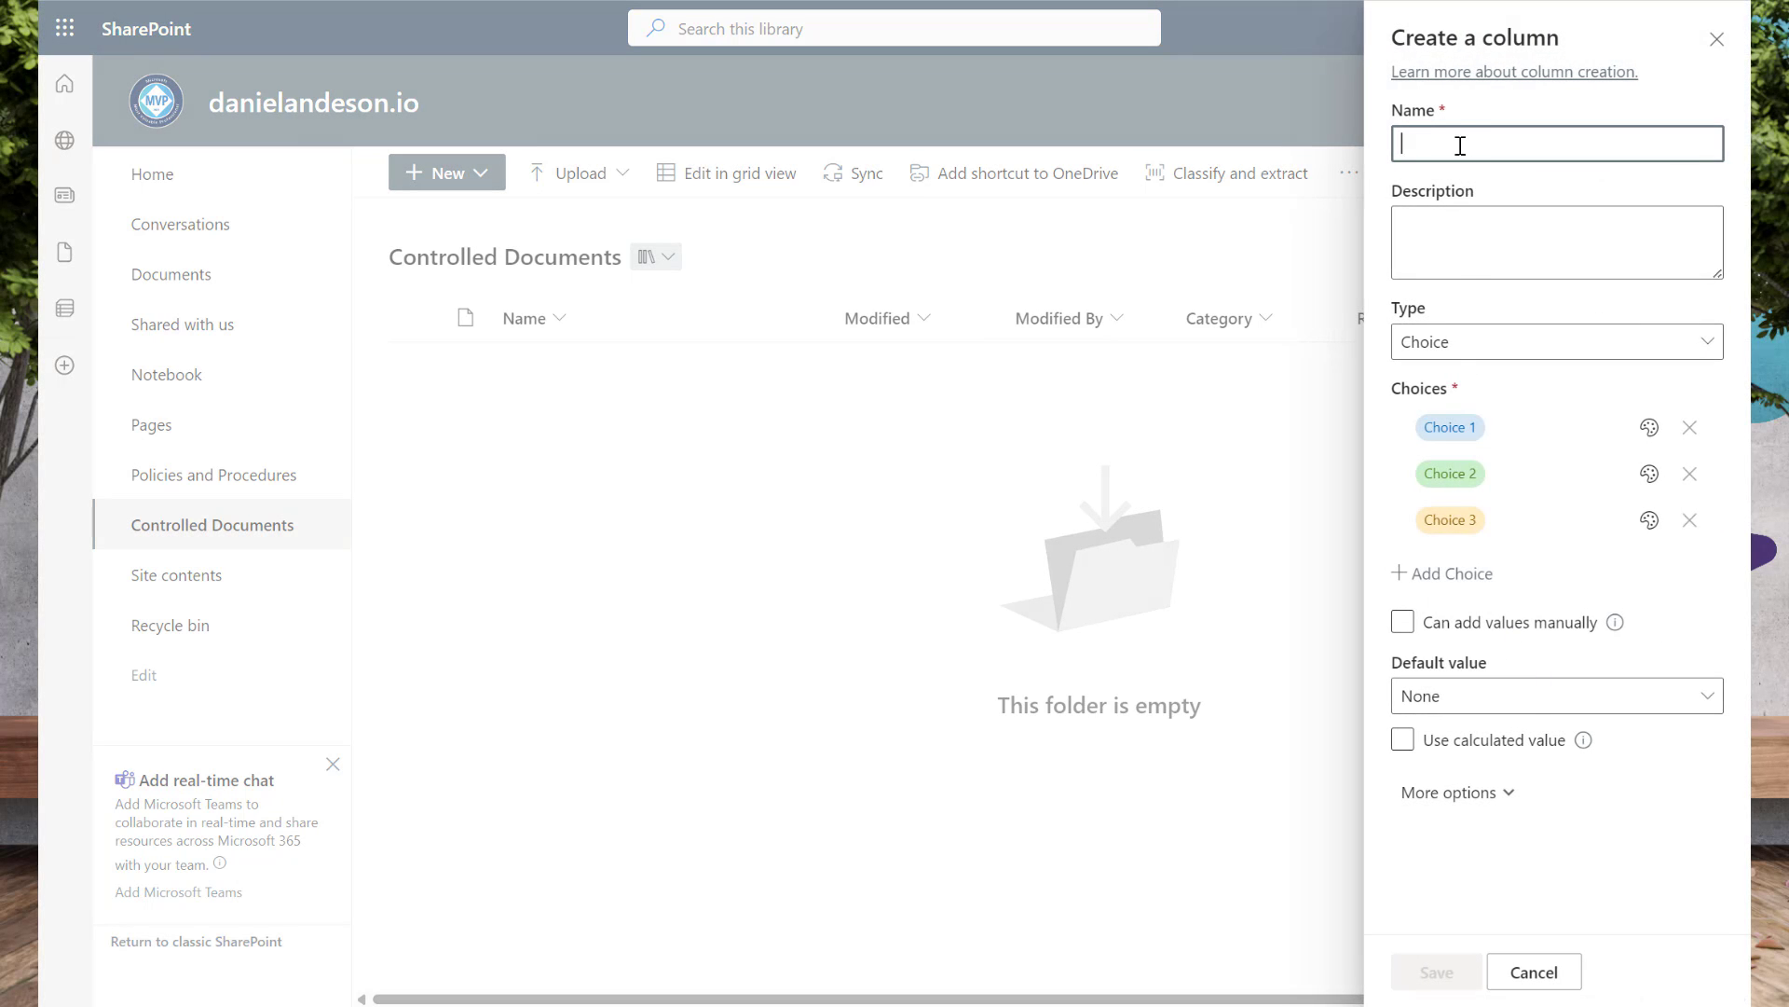
left_click(1459, 140)
type("Docume")
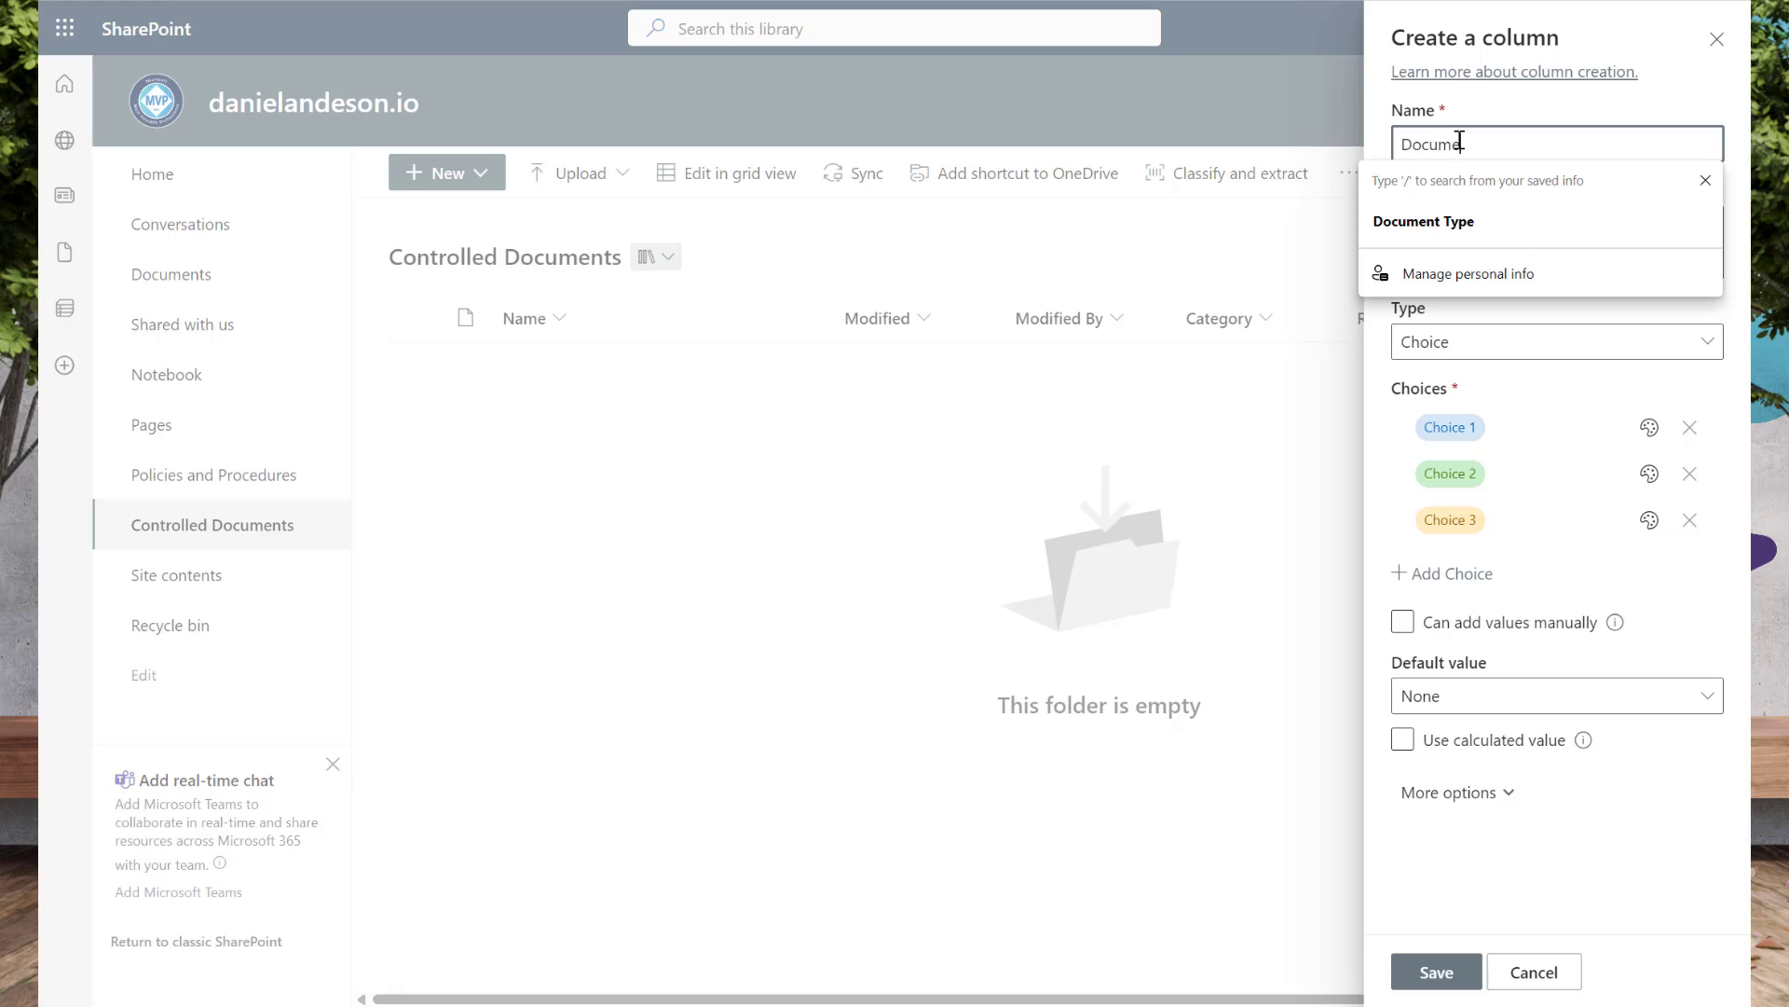
type("ntType")
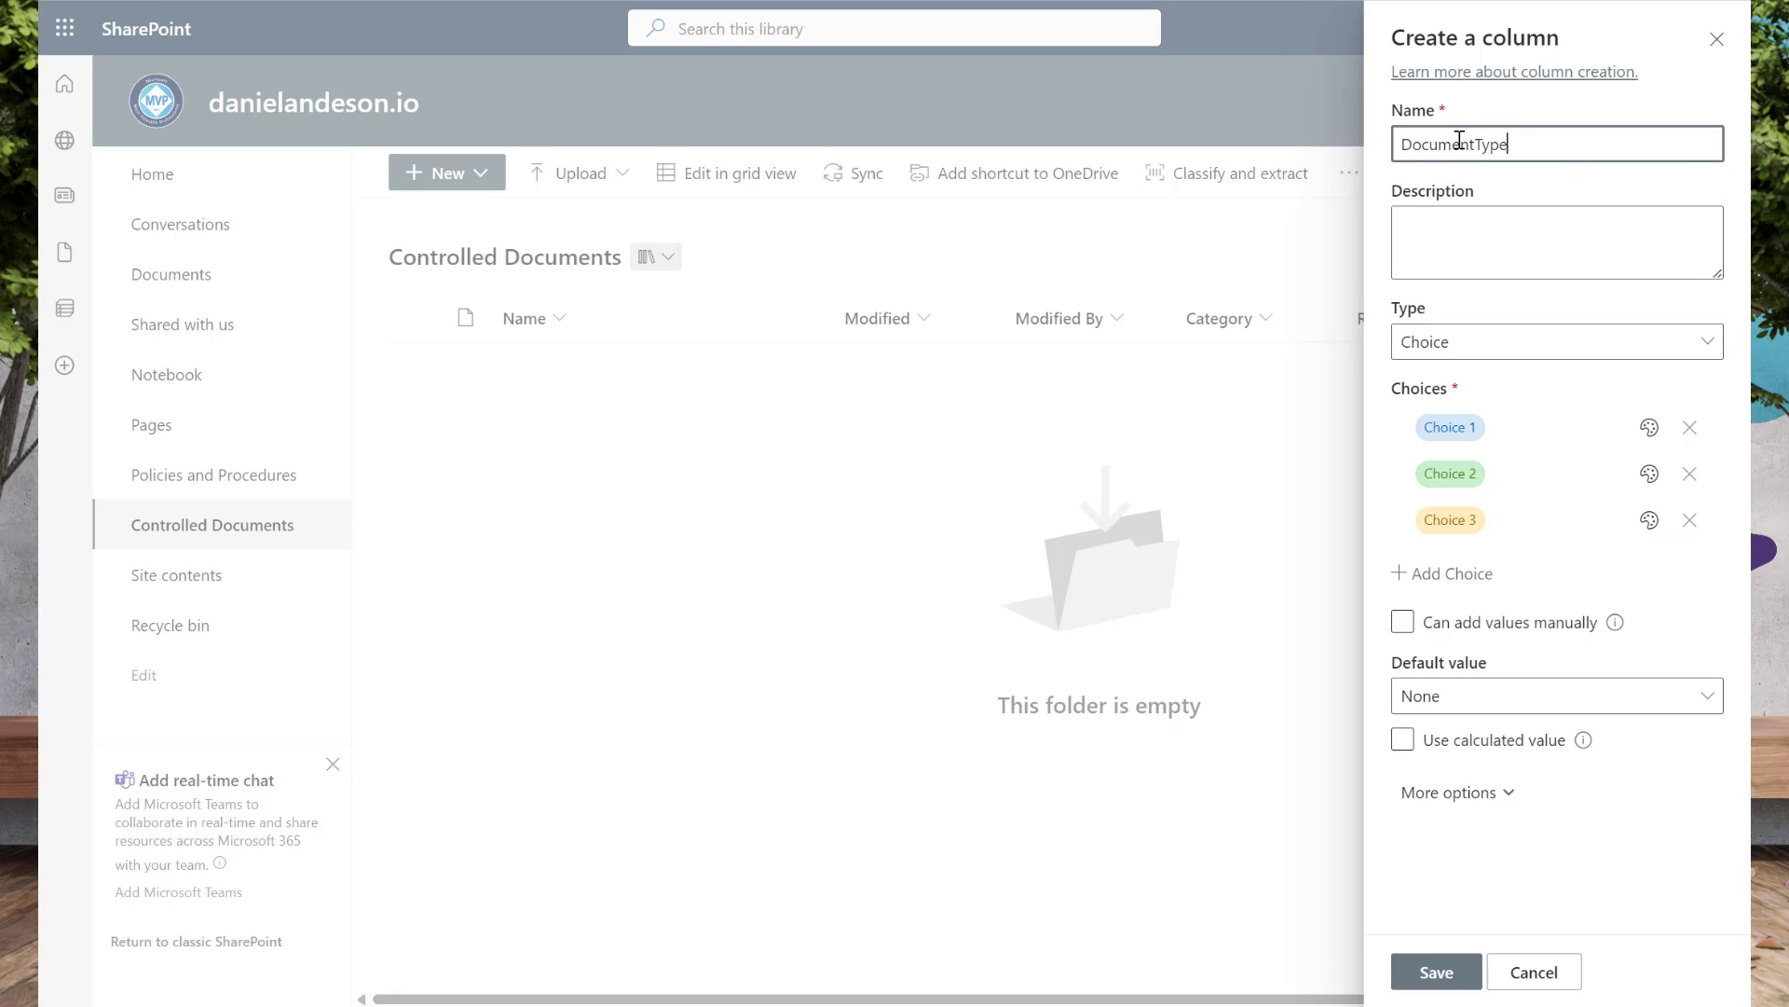
Enter choices Policy, Procedure and Guide, correcting the misspelled Guide entry.
left_click(1572, 431)
type("Policy")
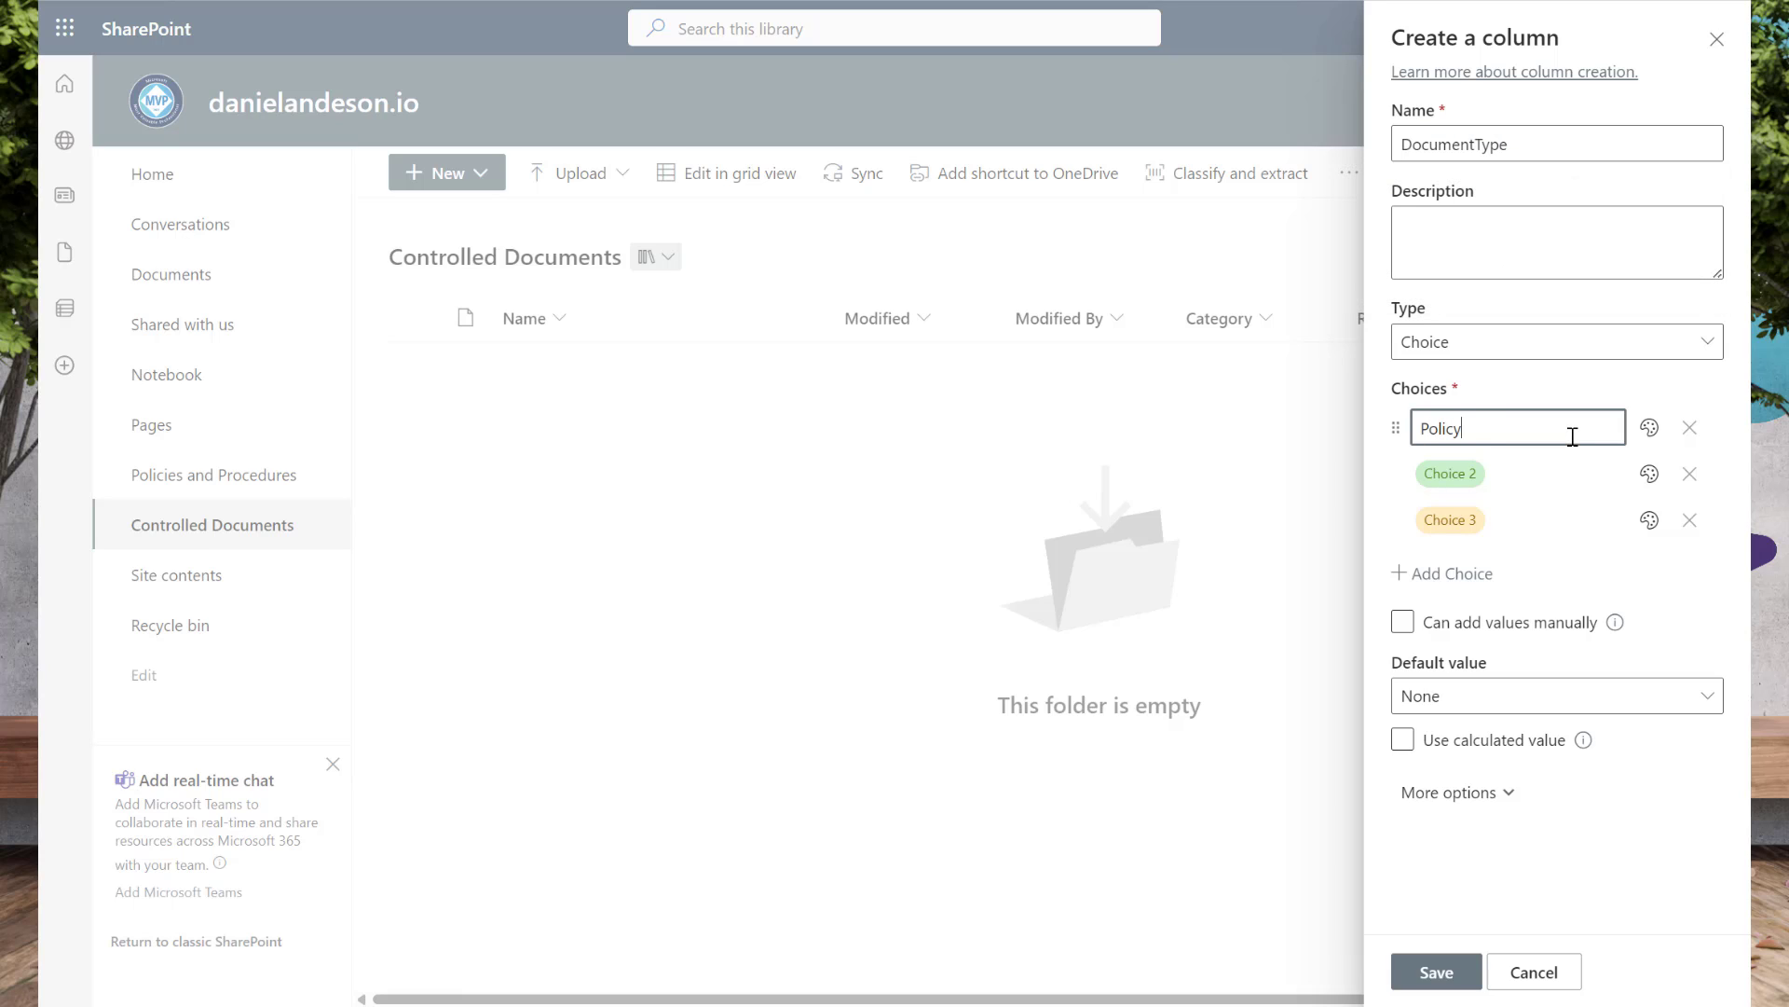
left_click(1557, 480)
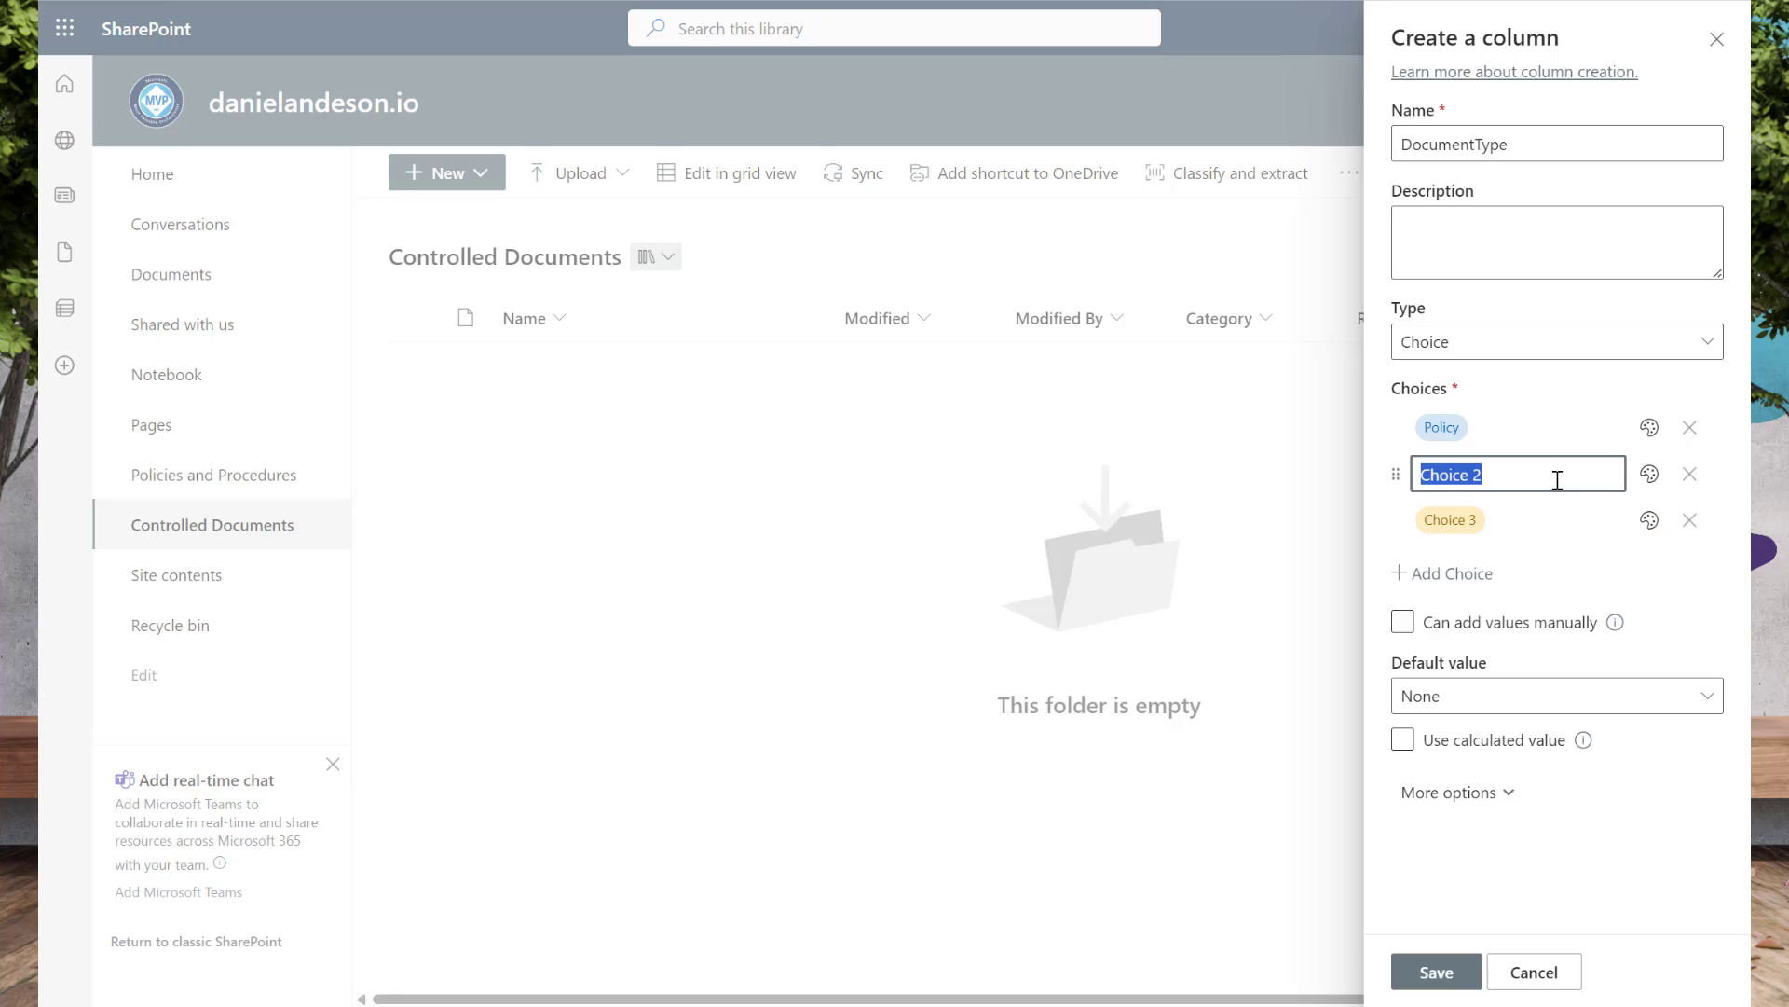
type("Procedure")
left_click(1533, 528)
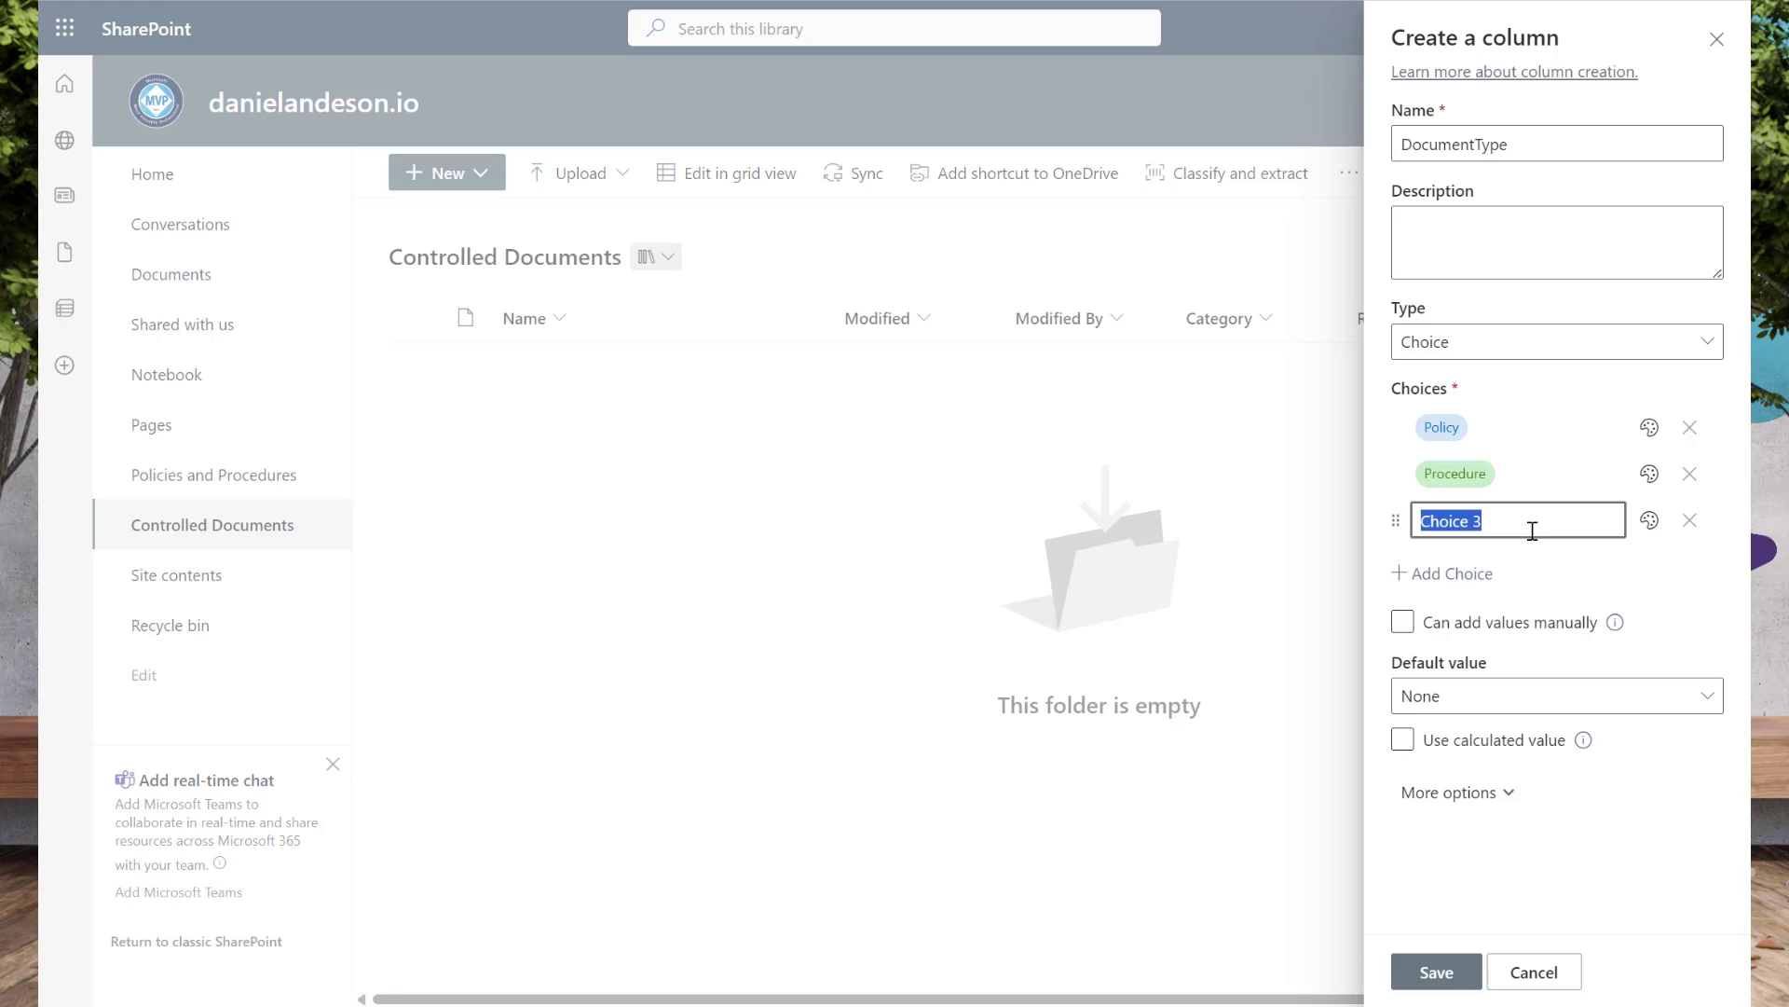
type("Gjuide")
double_click(1444, 520)
right_click(1449, 527)
left_click(1287, 547)
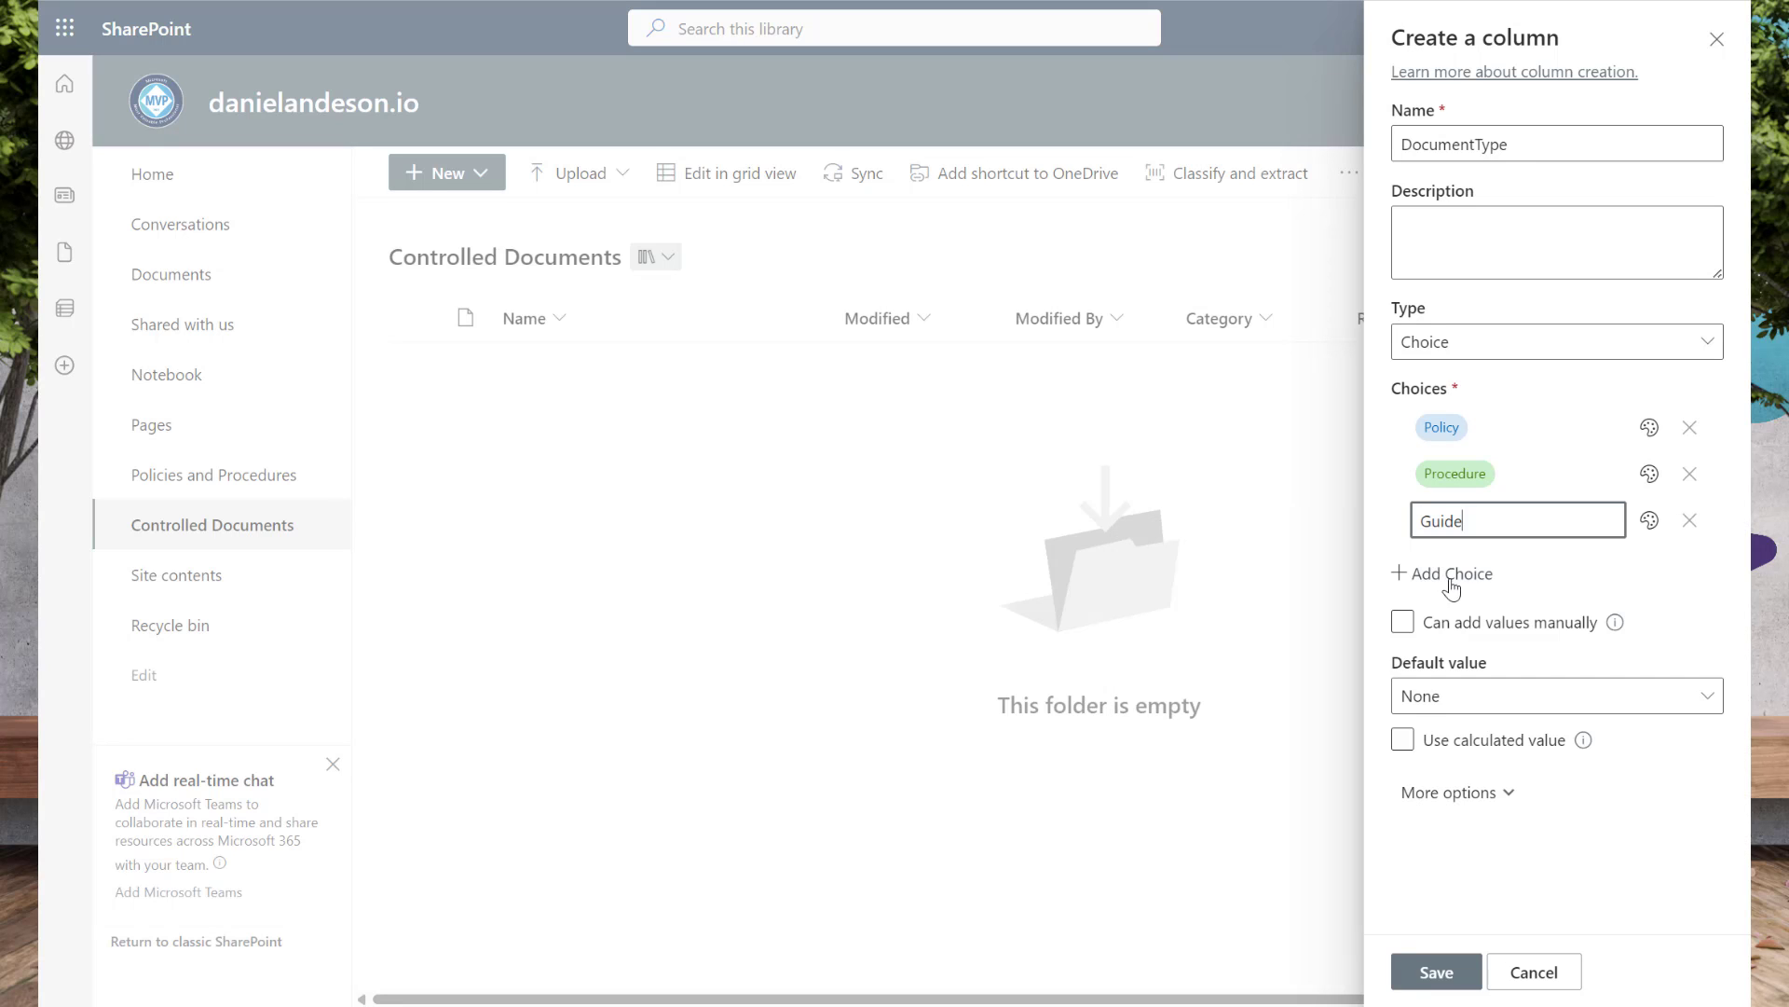
Add a Work Instruction choice, delete the empty fifth choice, and save the column.
left_click(1485, 569)
left_click(1486, 566)
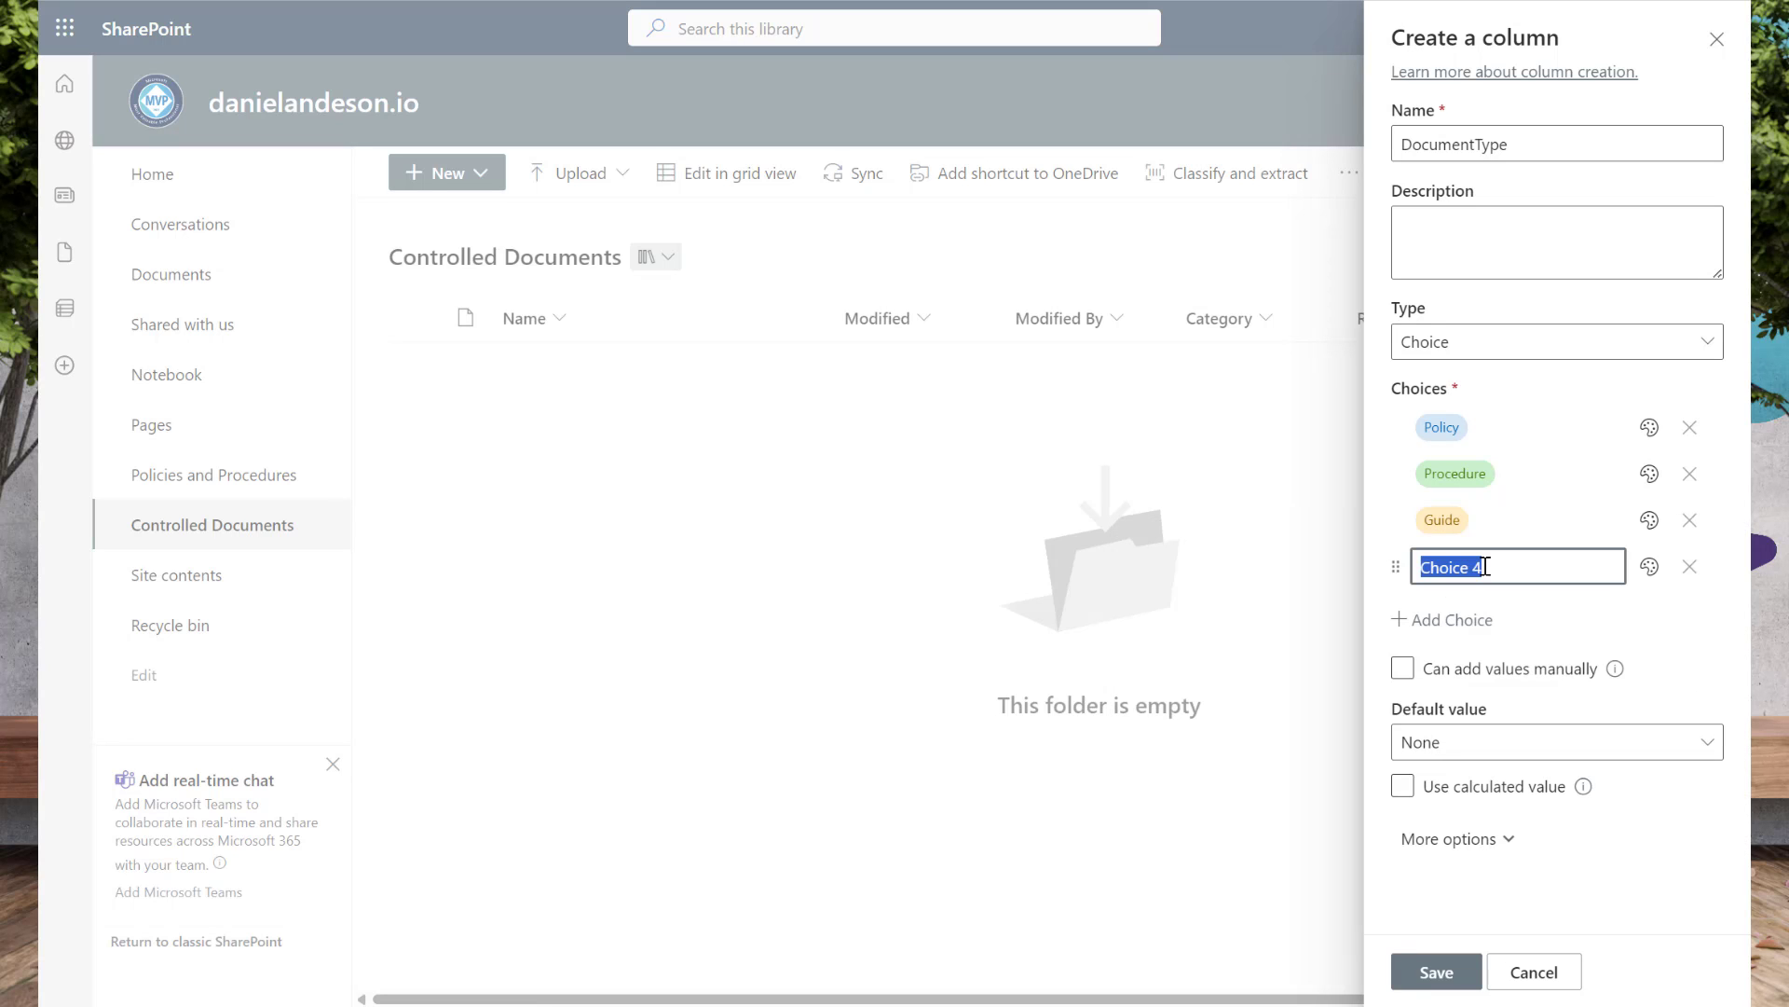
type("Work Instruction")
key("Return")
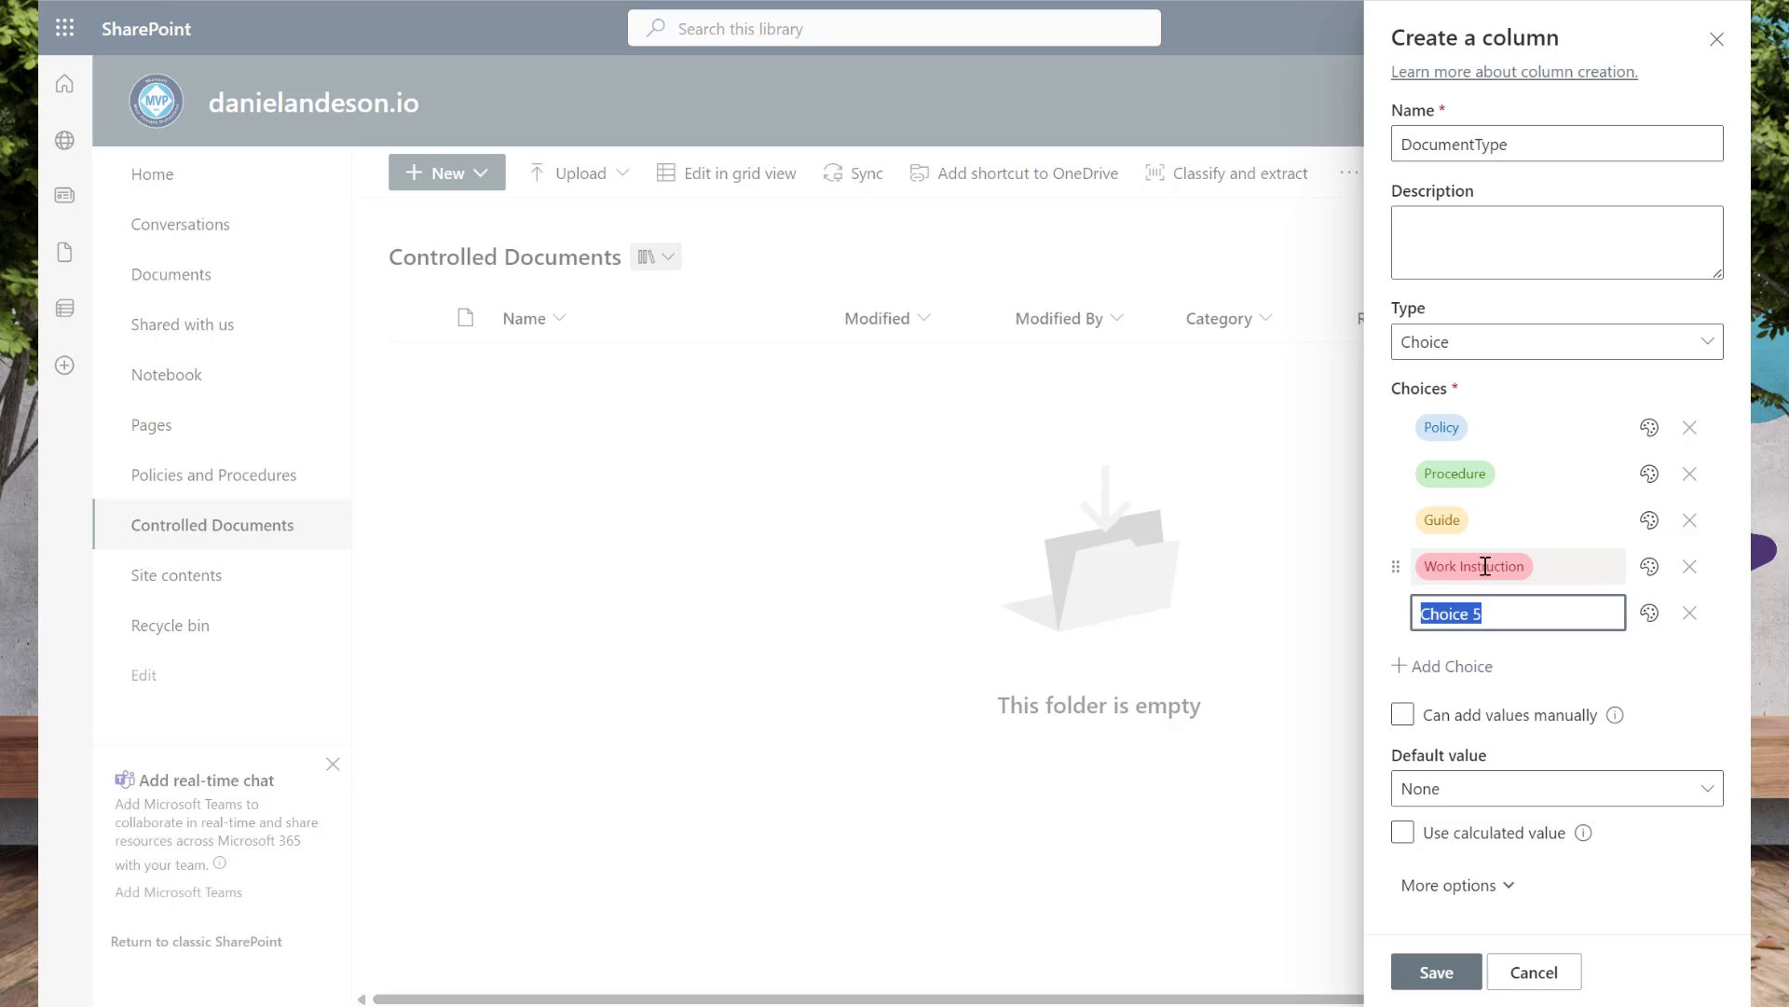
left_click(1688, 612)
left_click(1403, 986)
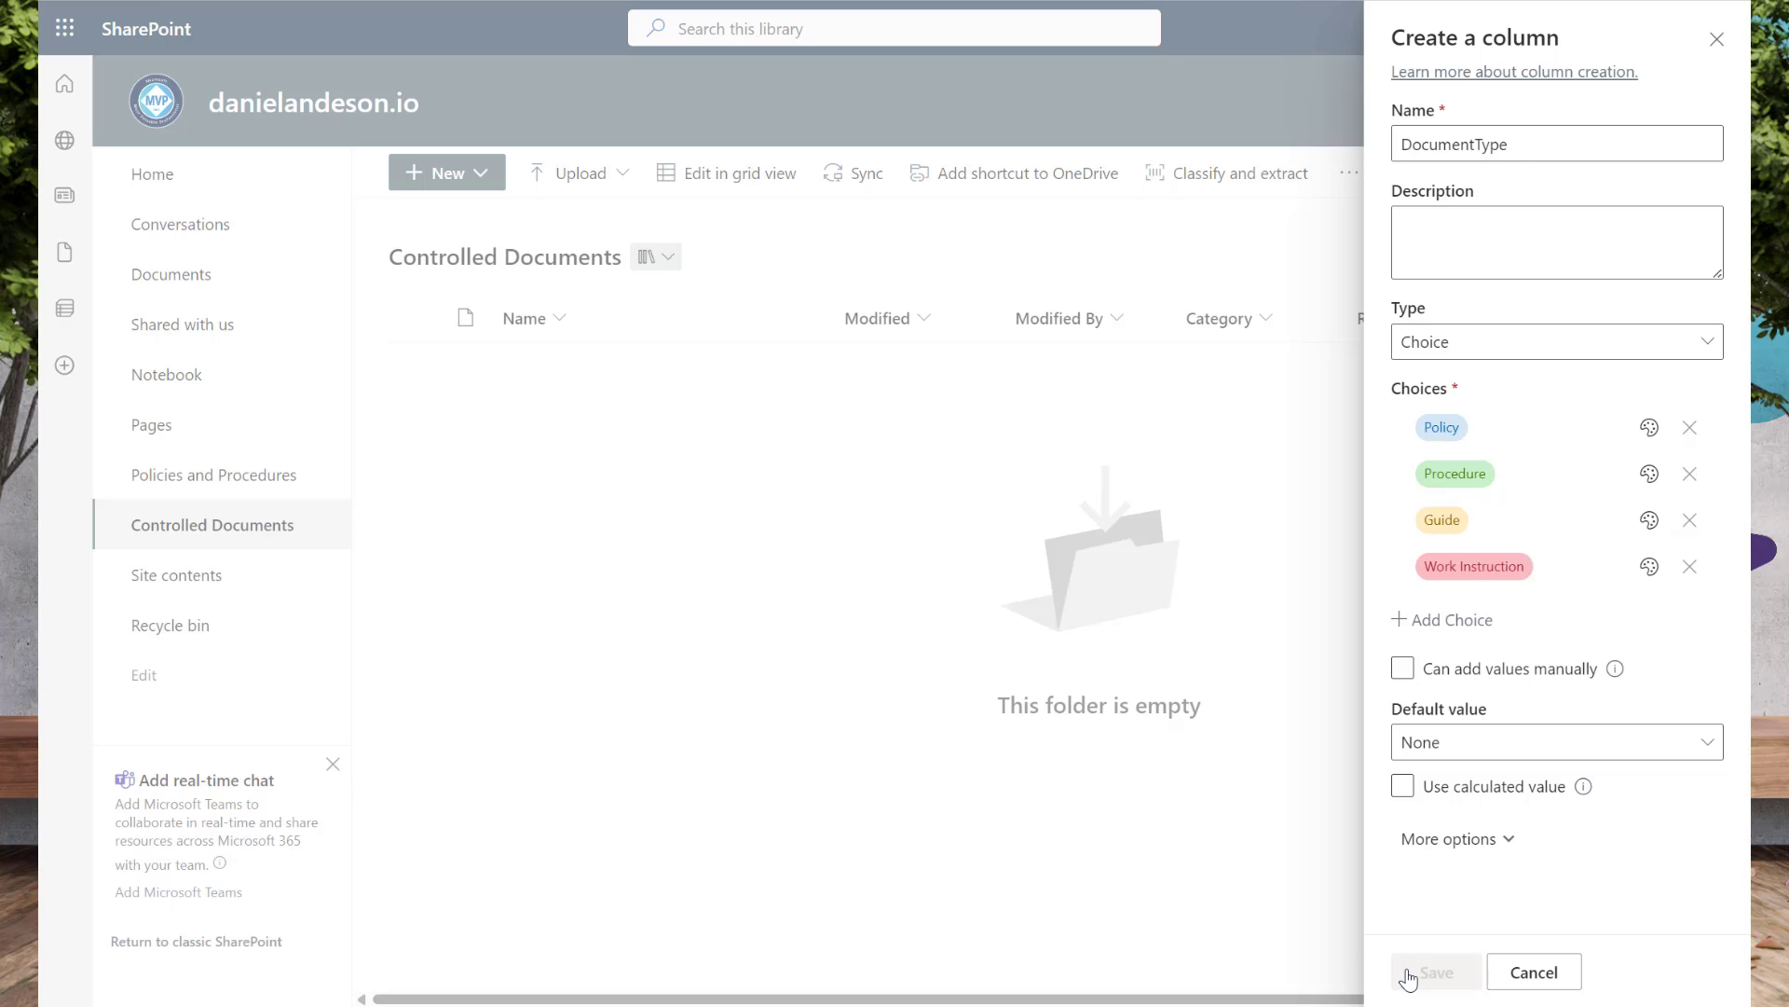
Hide the Modified and Modified By columns through their column settings menus.
left_click(922, 320)
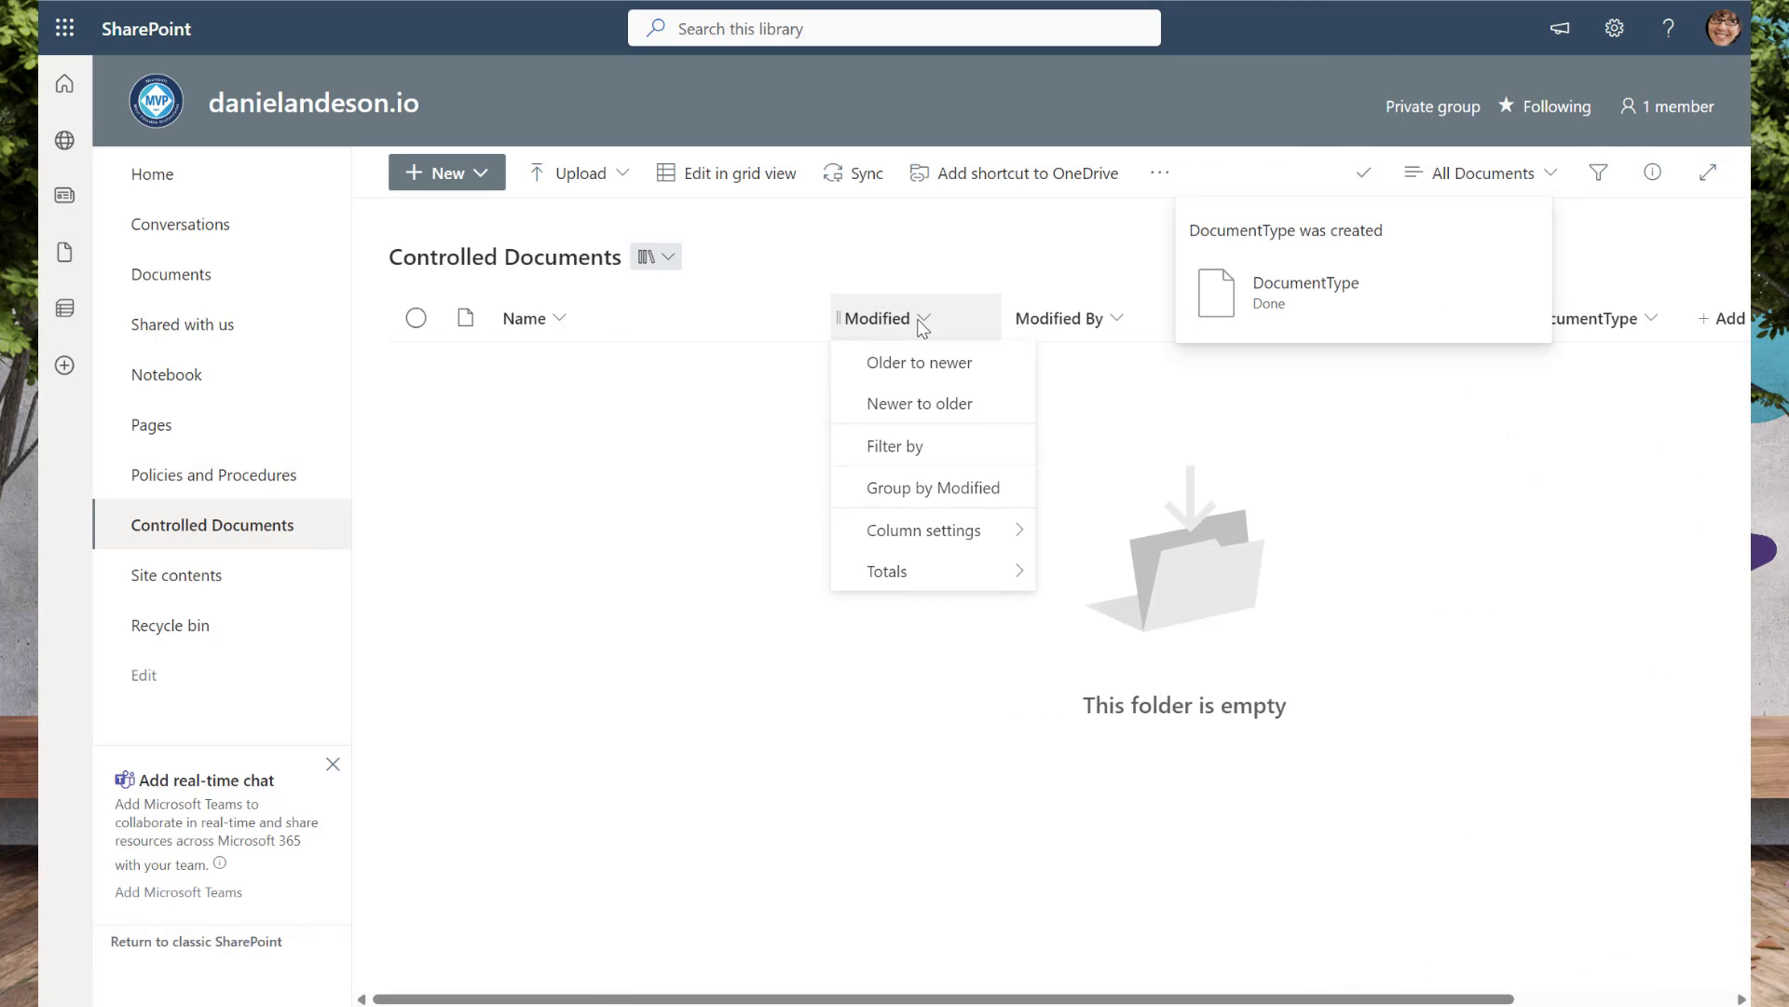
mouse_move(928, 539)
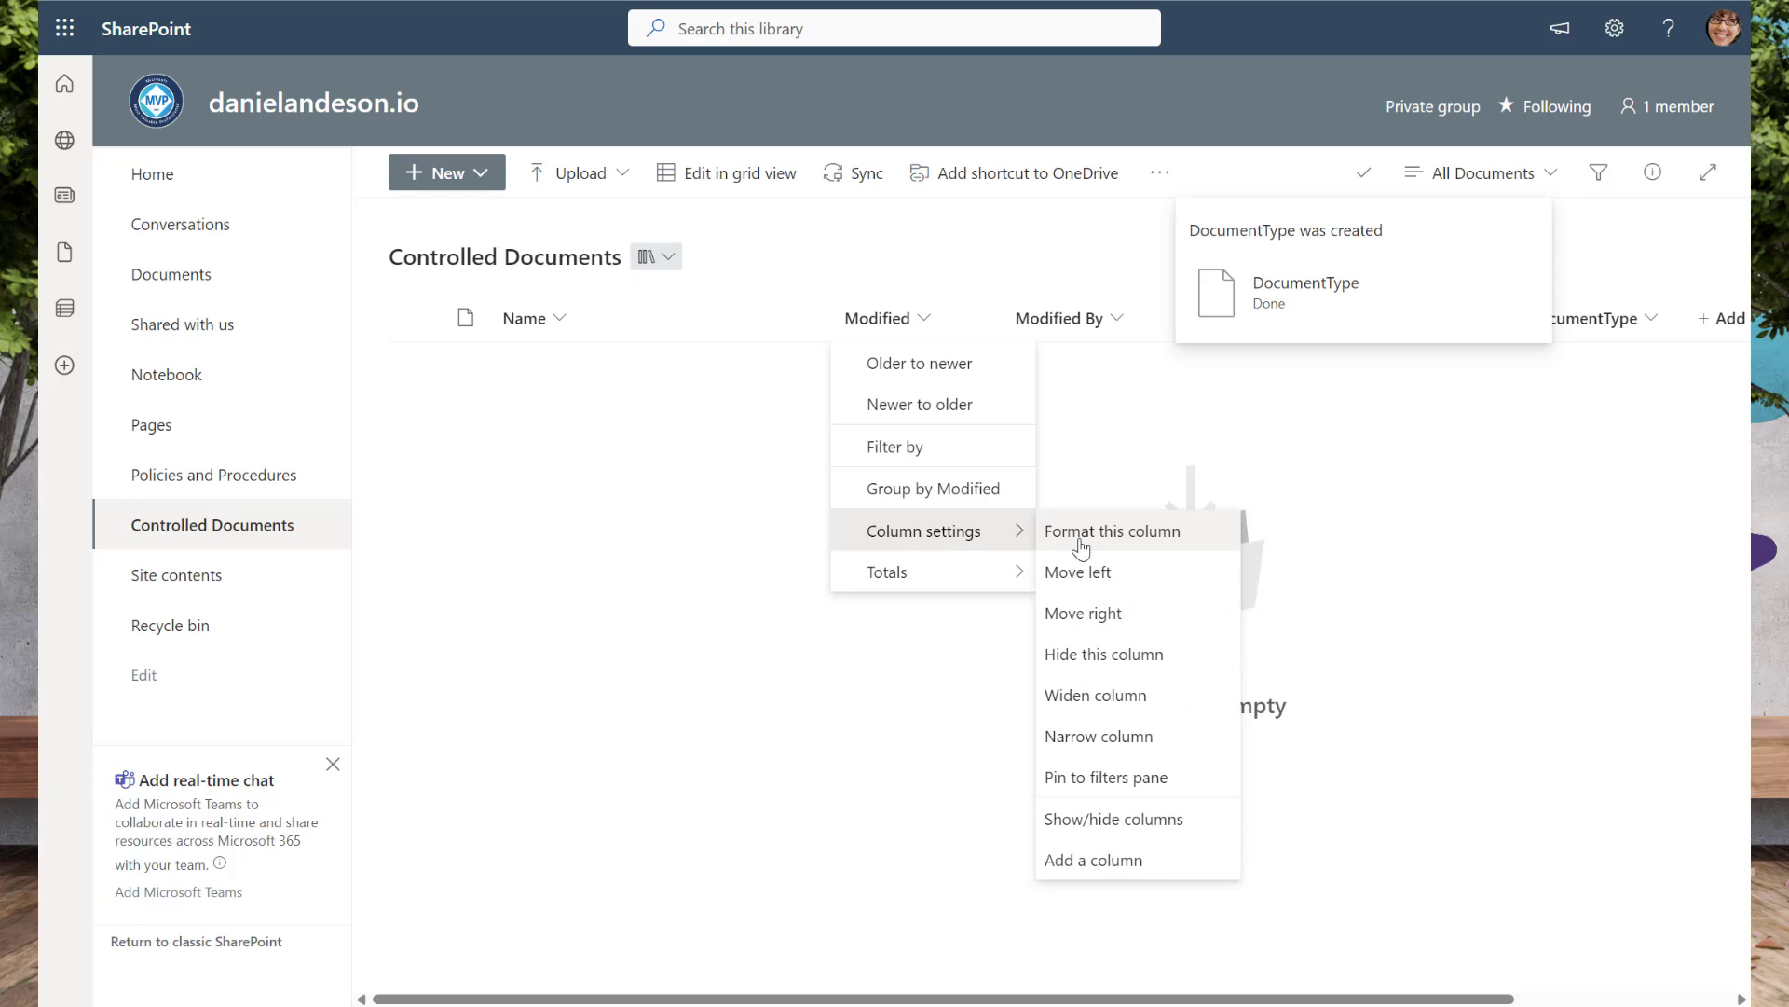
left_click(1139, 656)
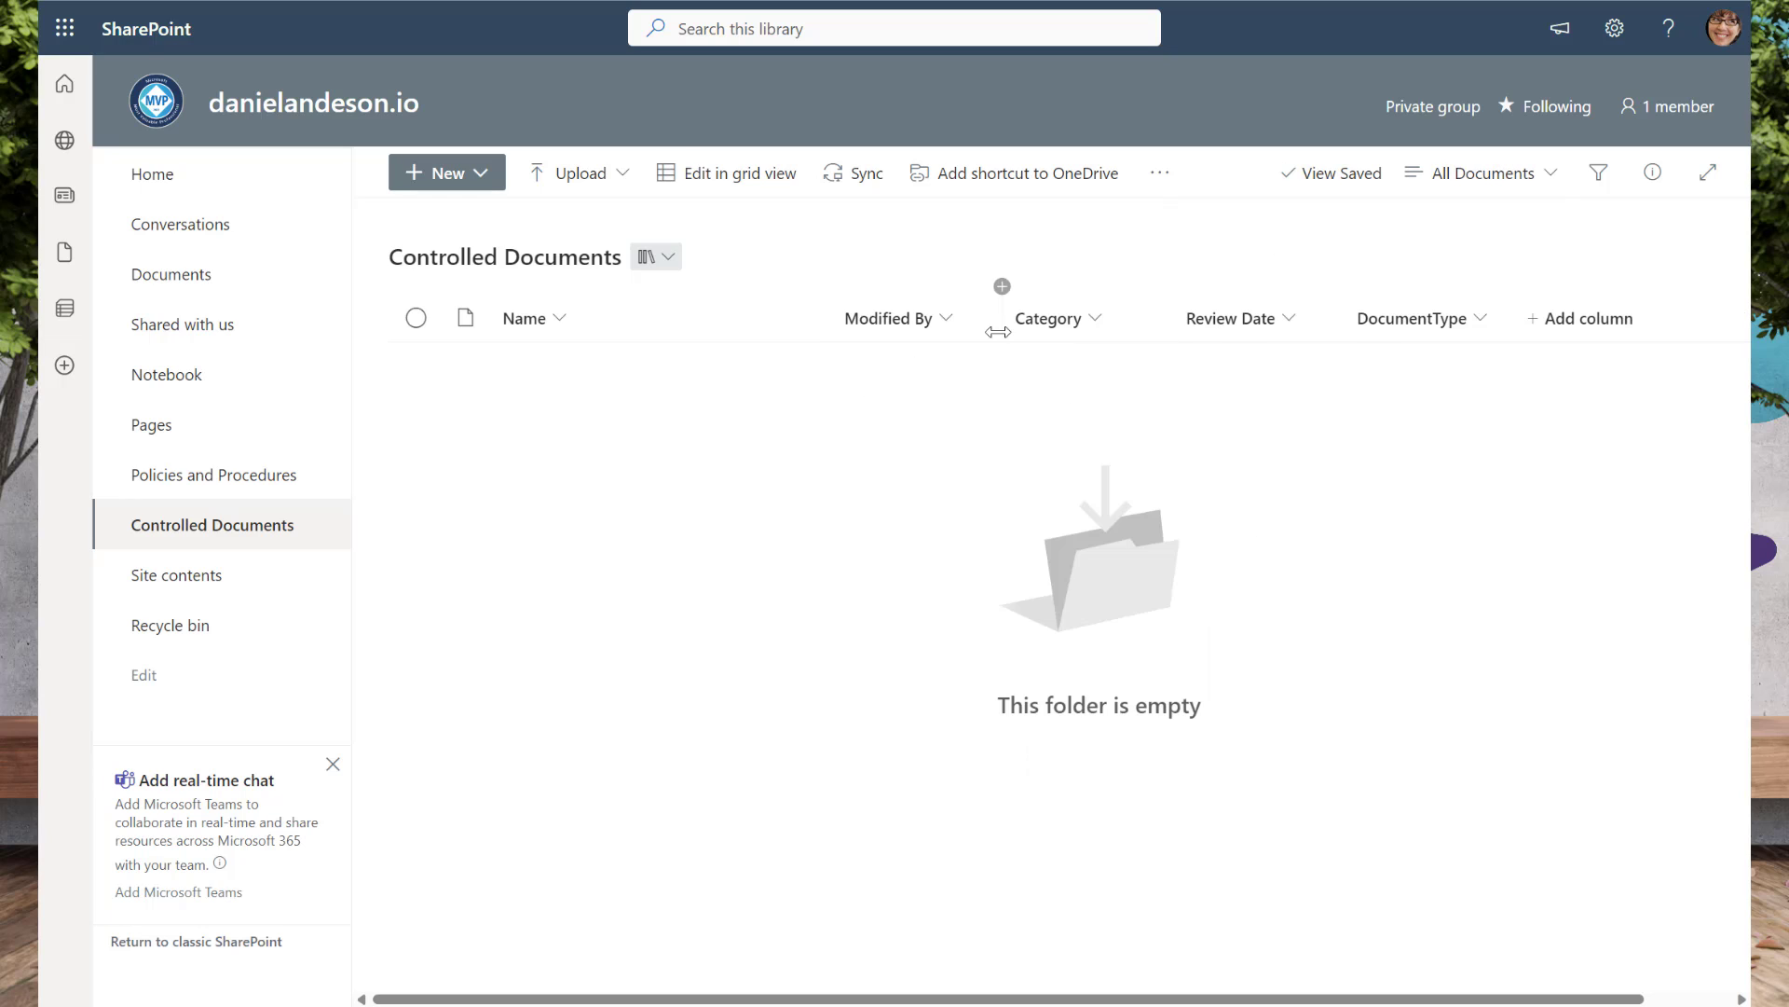
left_click(949, 325)
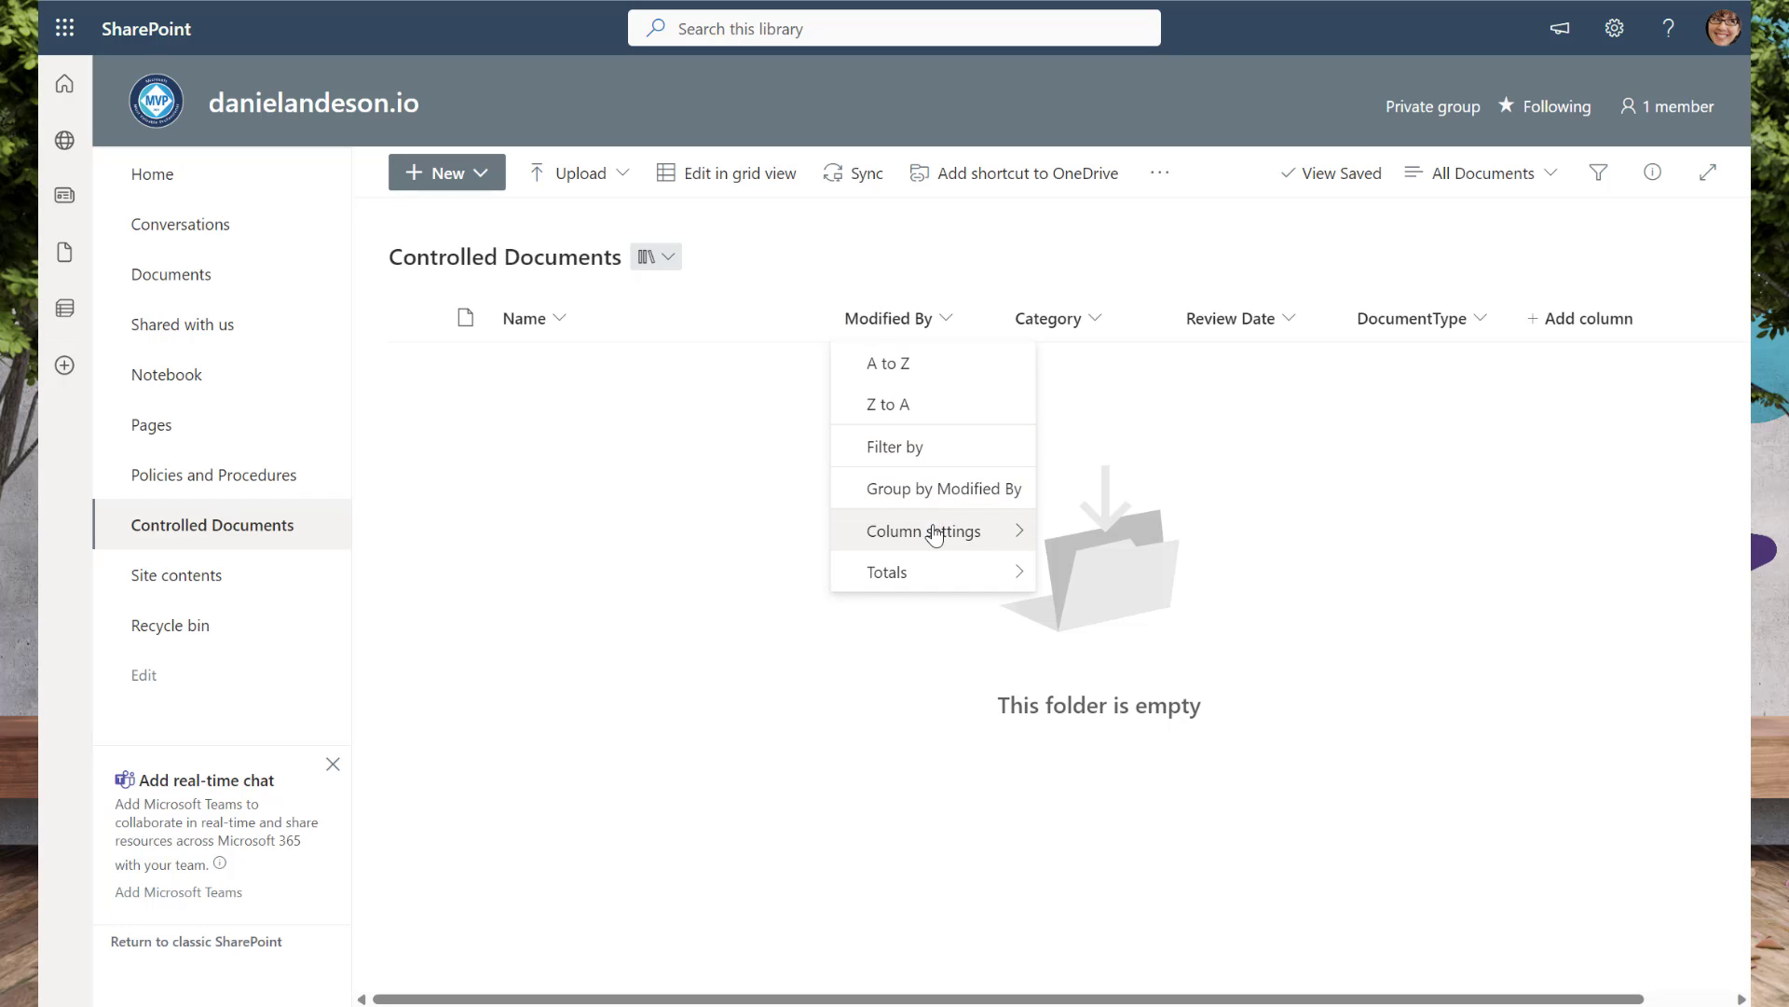
mouse_move(960, 531)
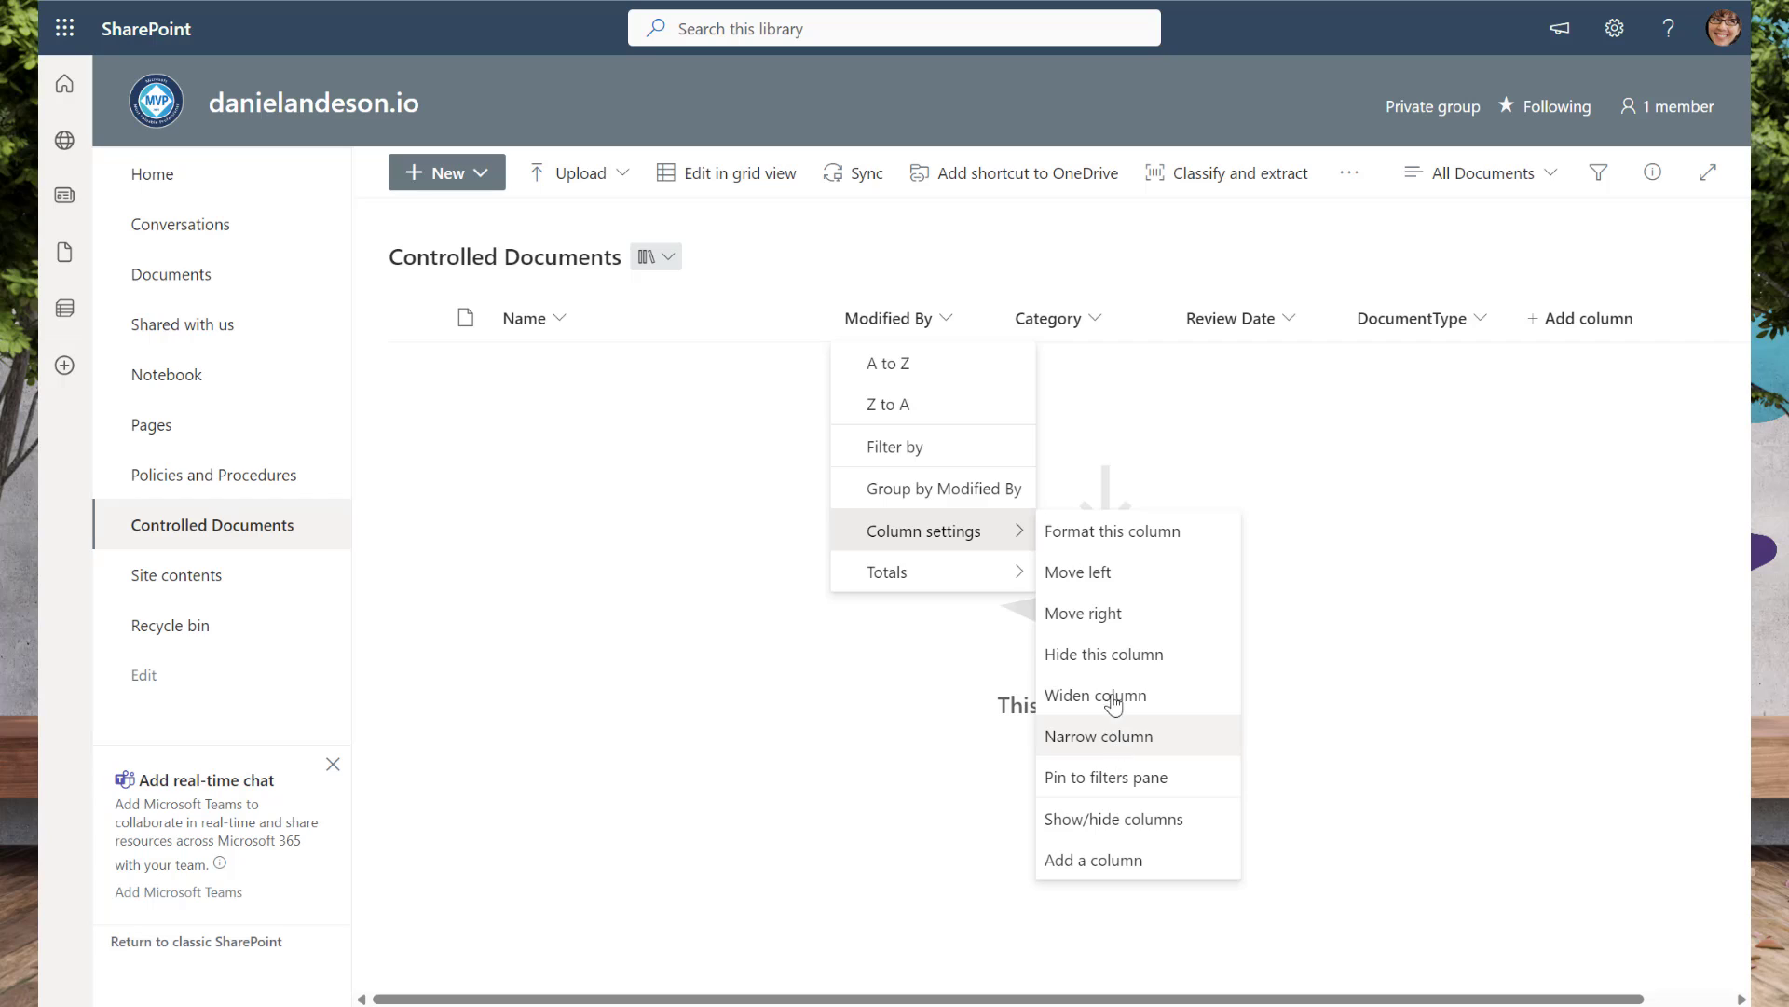
left_click(1118, 657)
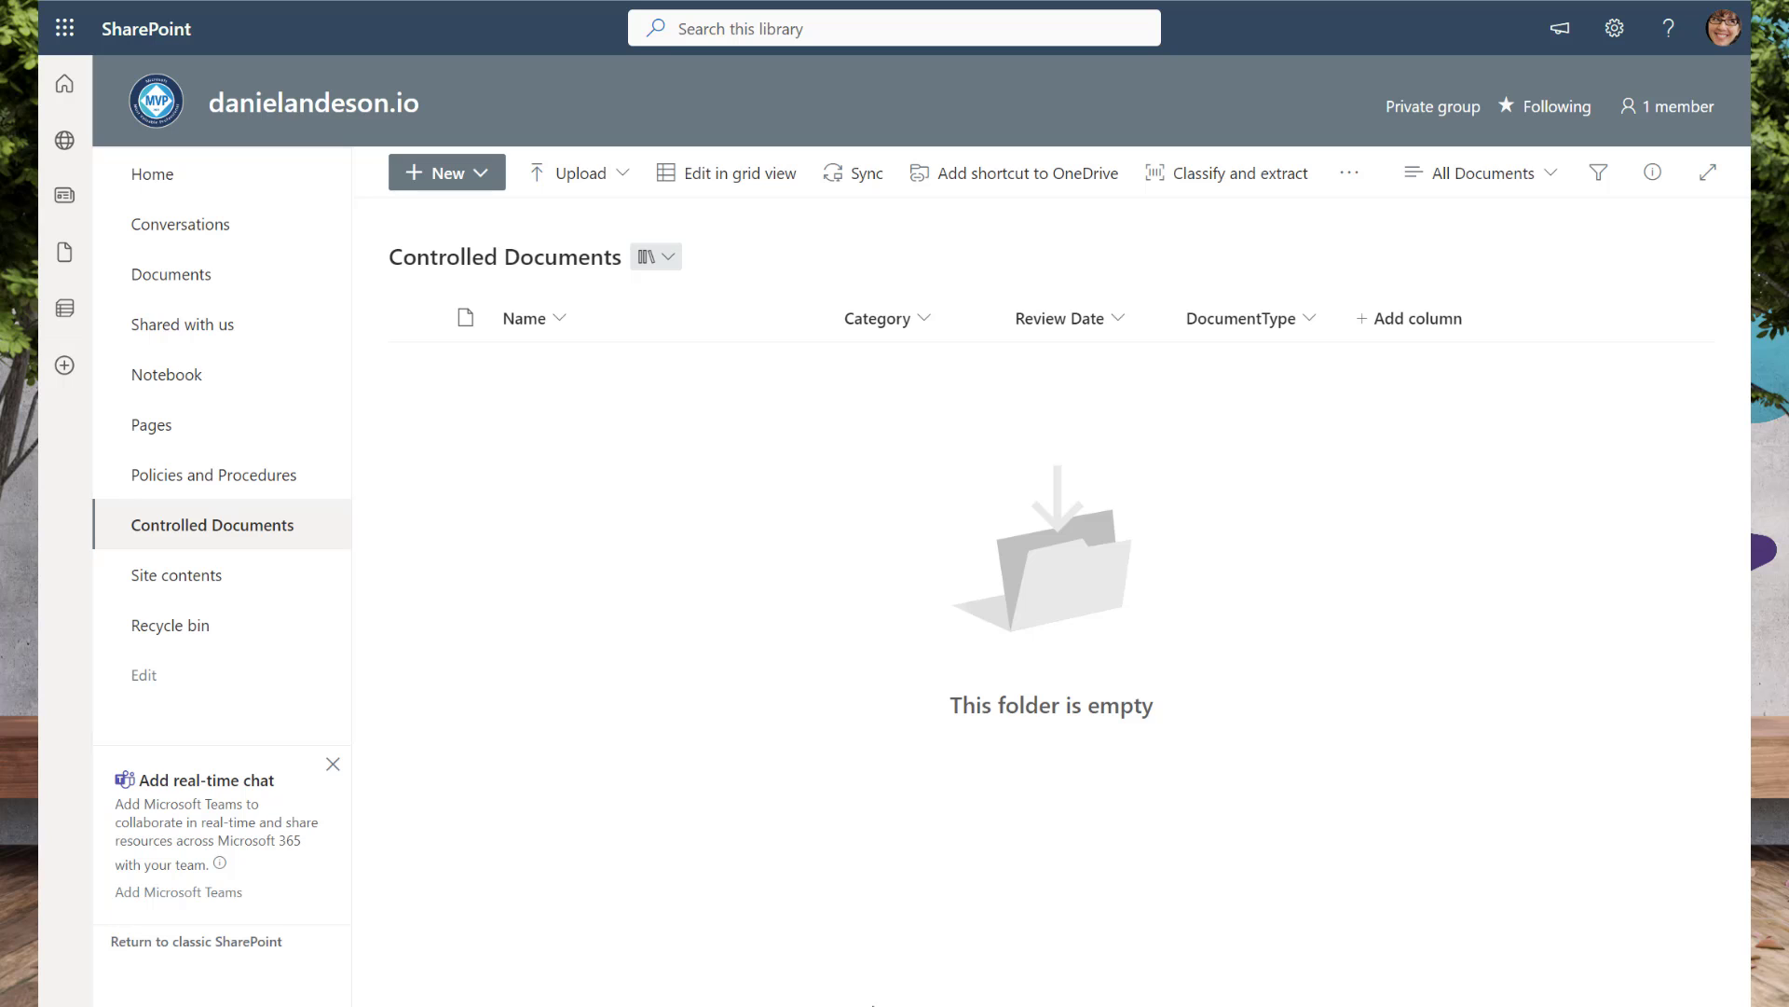
Drag ten files from the _demo docs folder into the Controlled Documents library.
key("super+e")
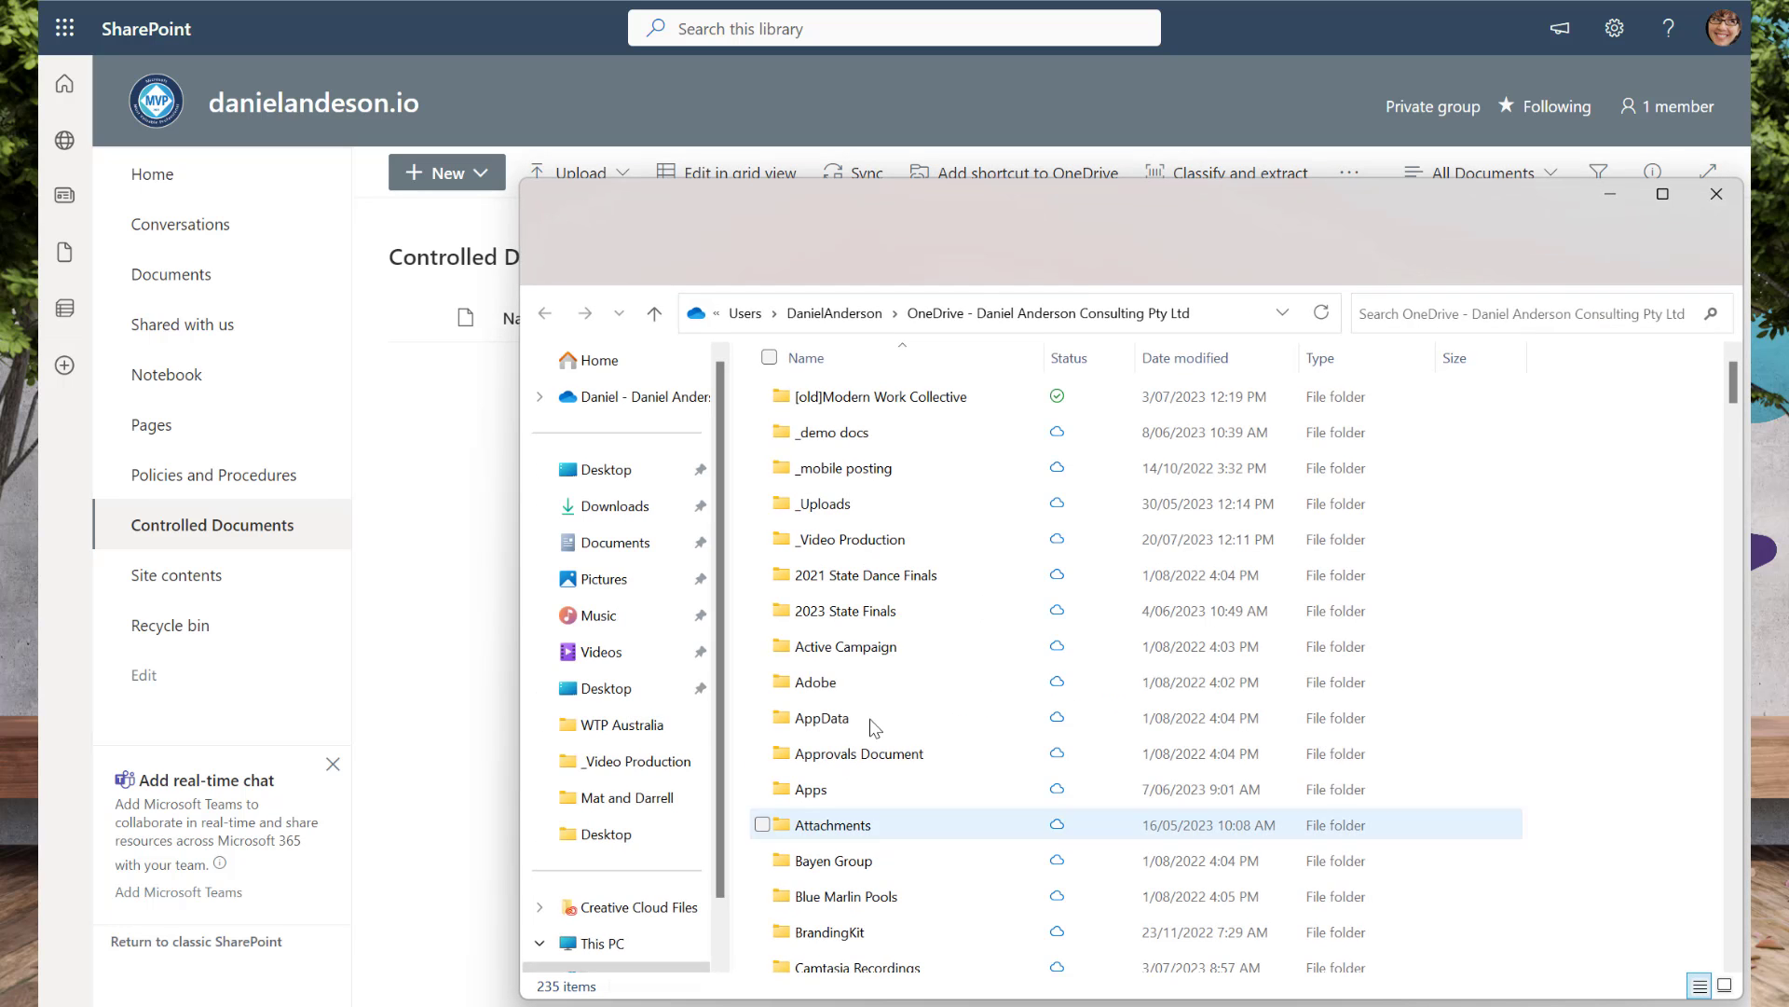
double_click(868, 445)
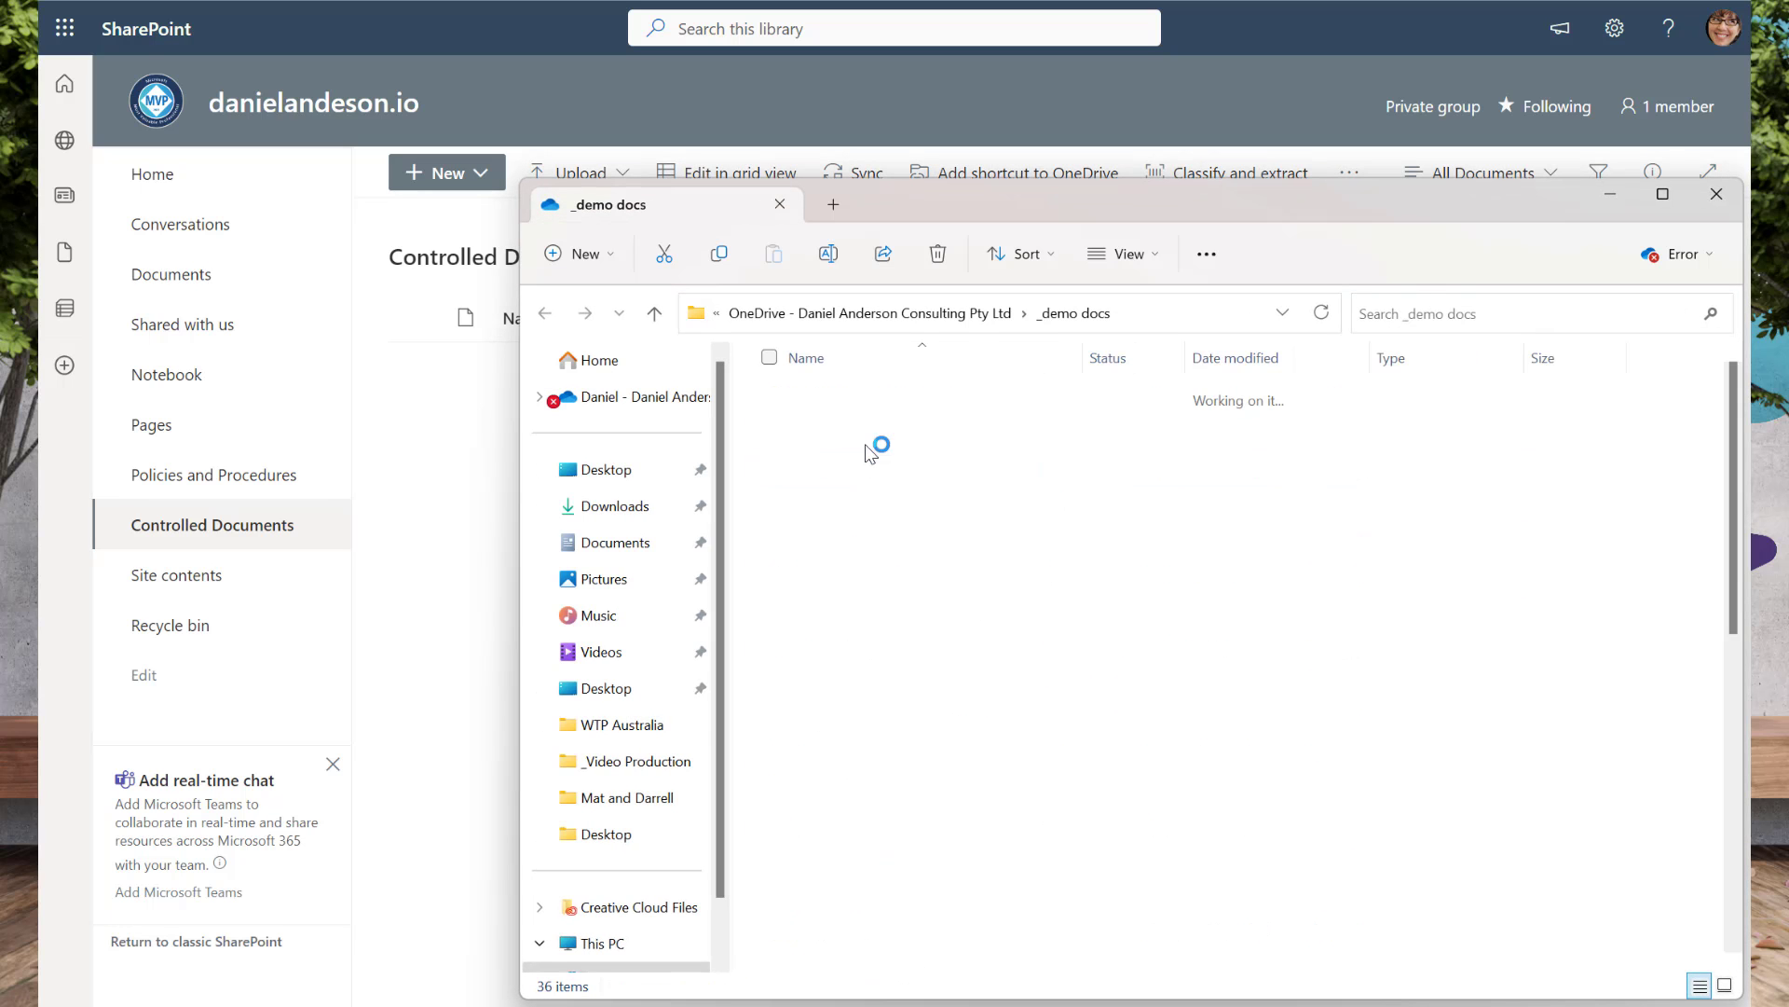
left_click(837, 511)
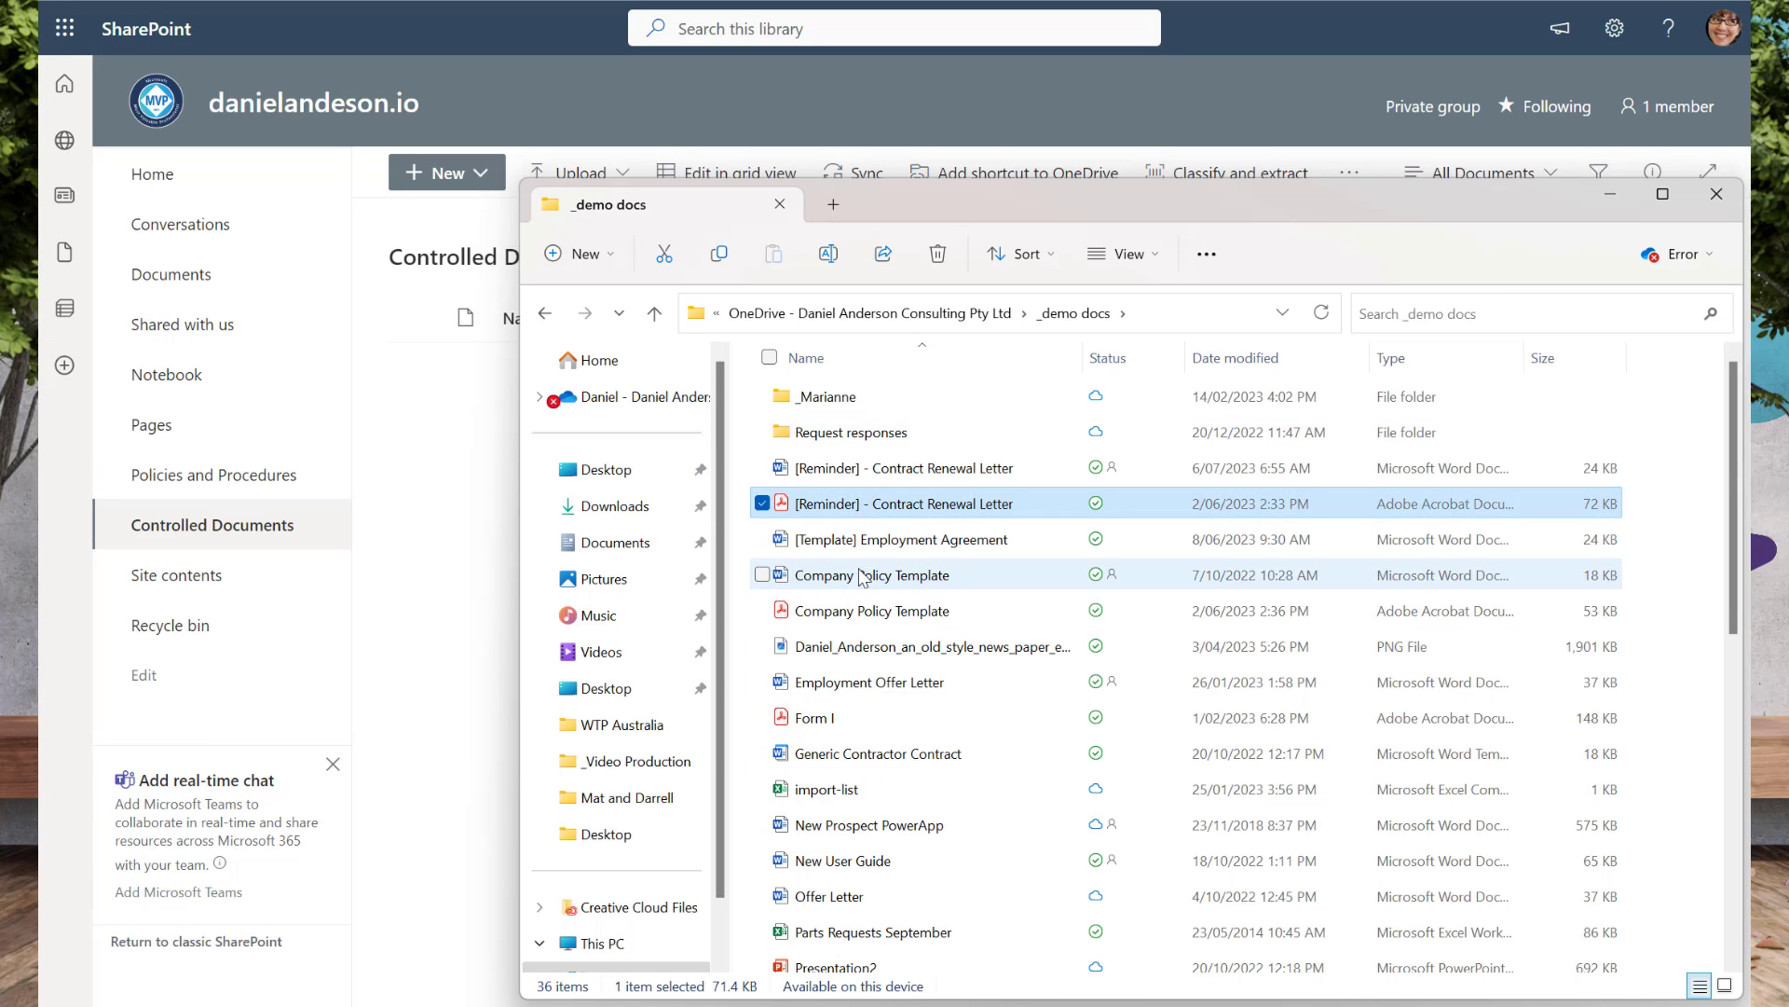
left_click(888, 811, "shift")
left_click_drag(899, 619, 451, 555)
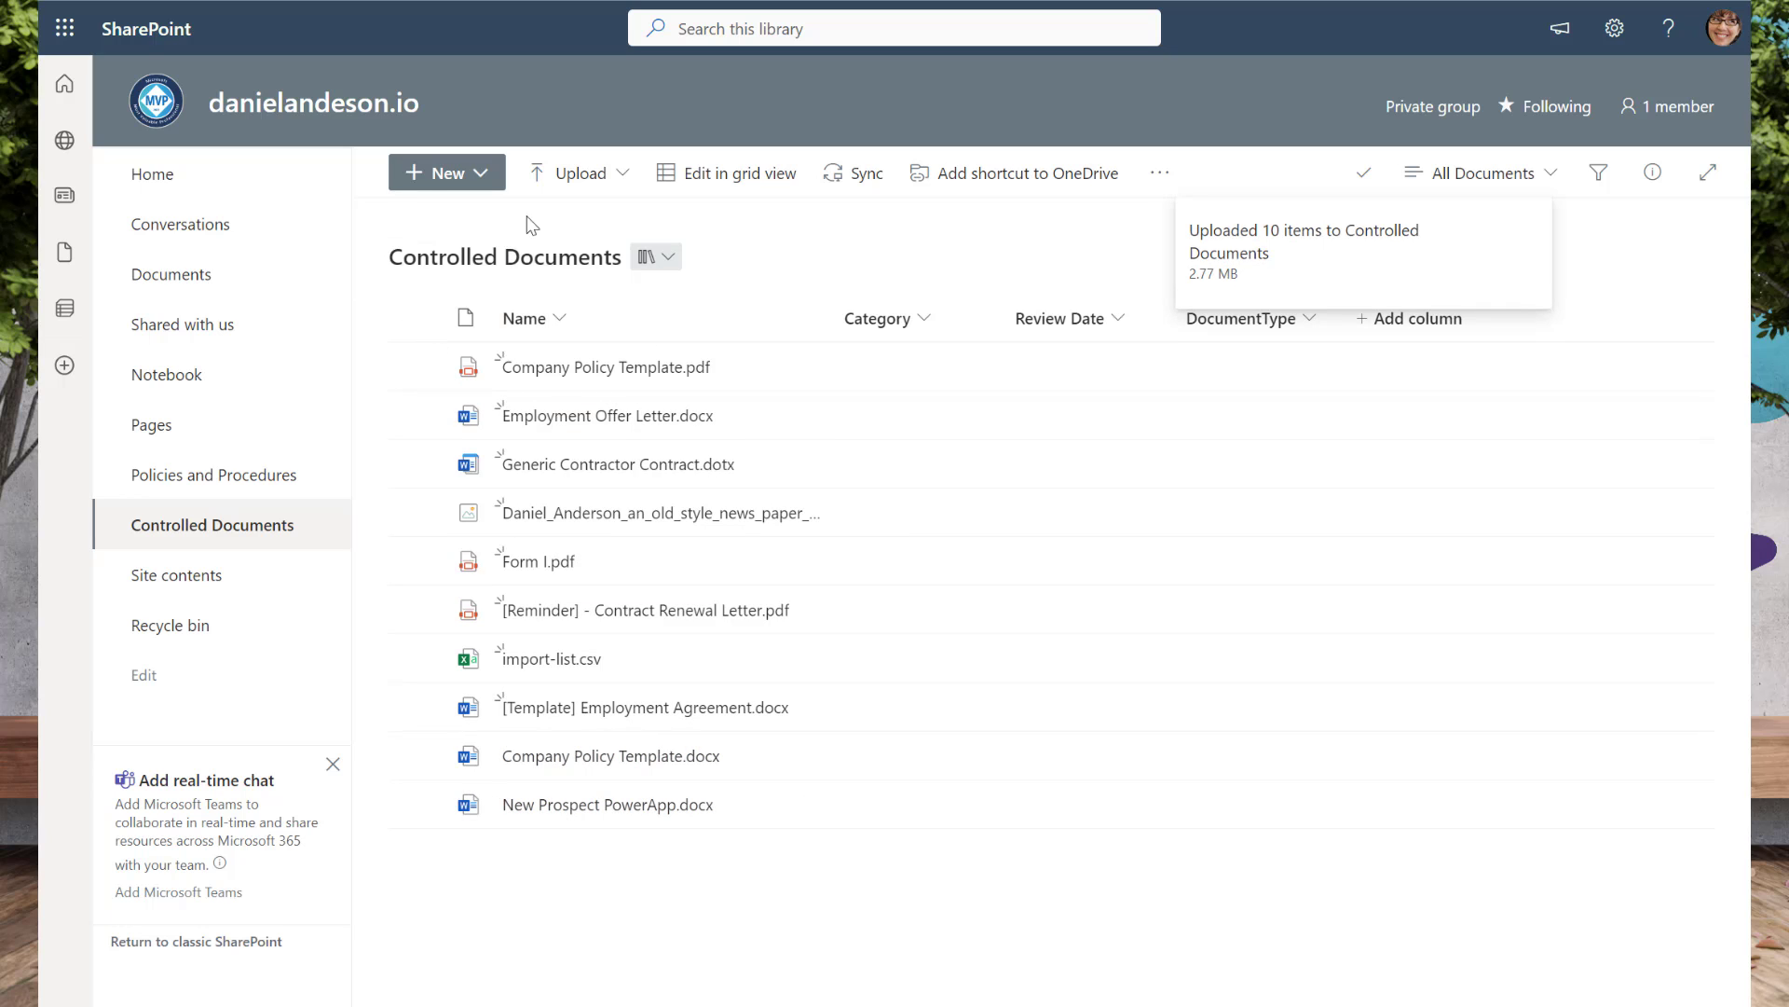
In grid view, set Category to Finance for the first four documents.
left_click(713, 175)
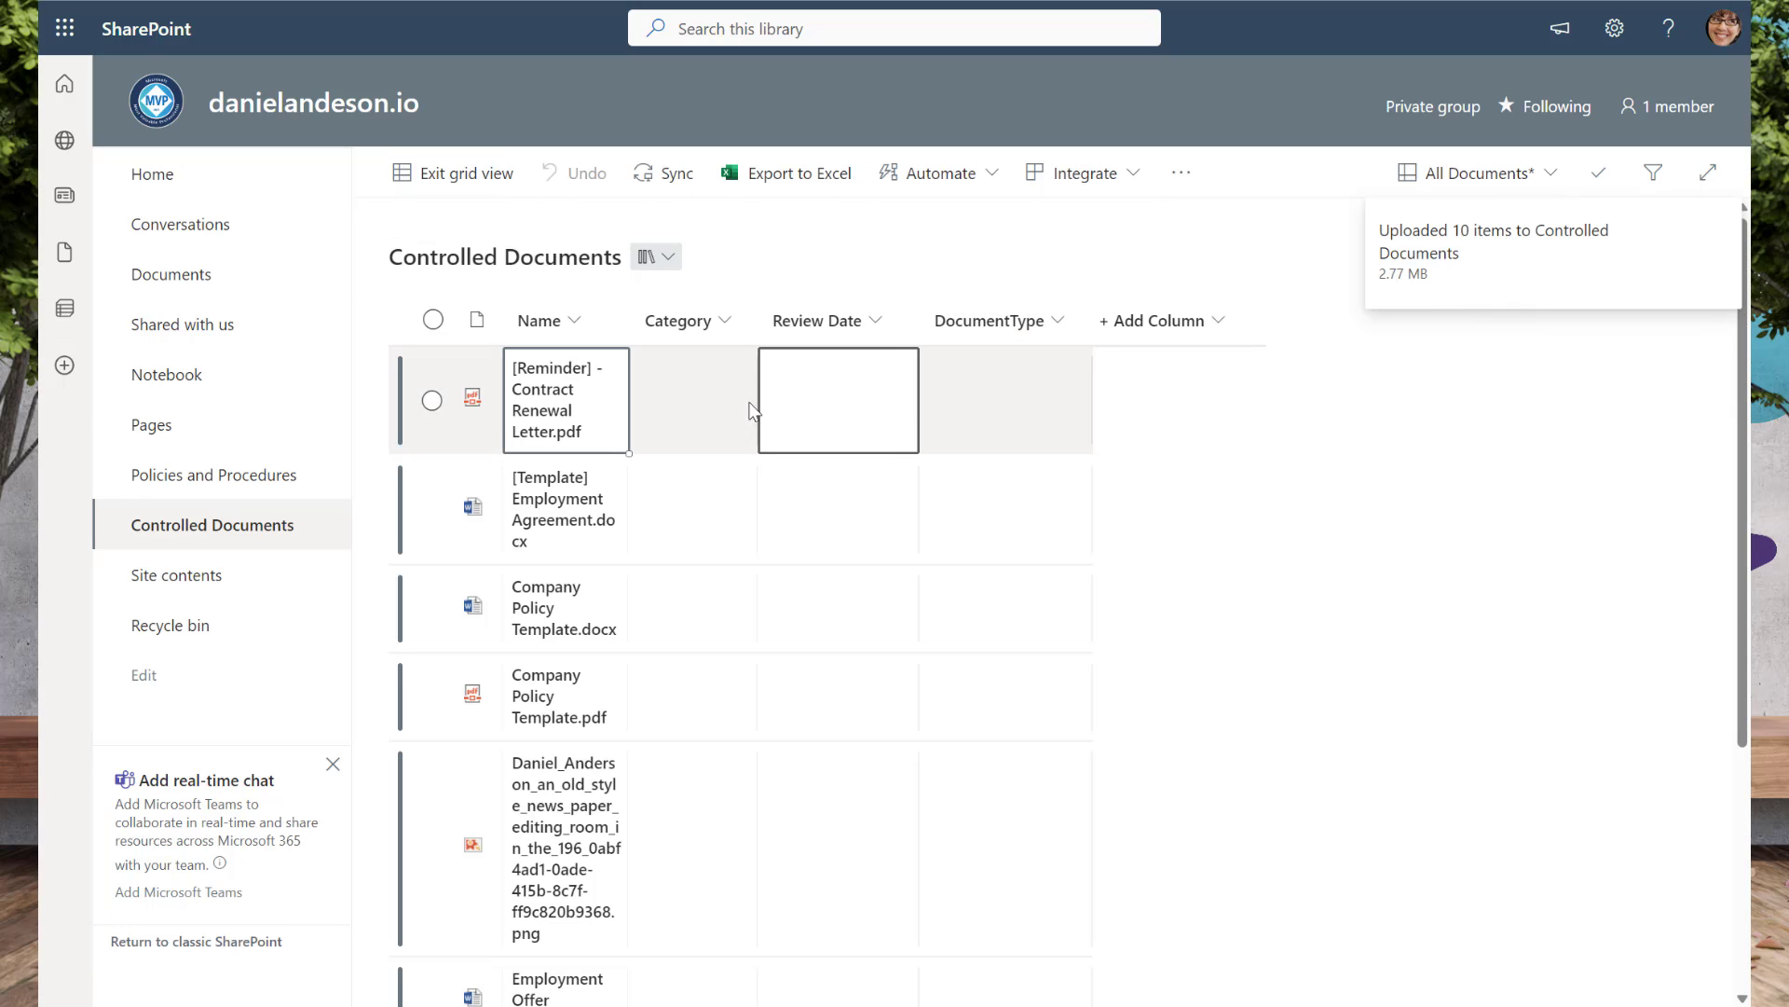
left_click(727, 408)
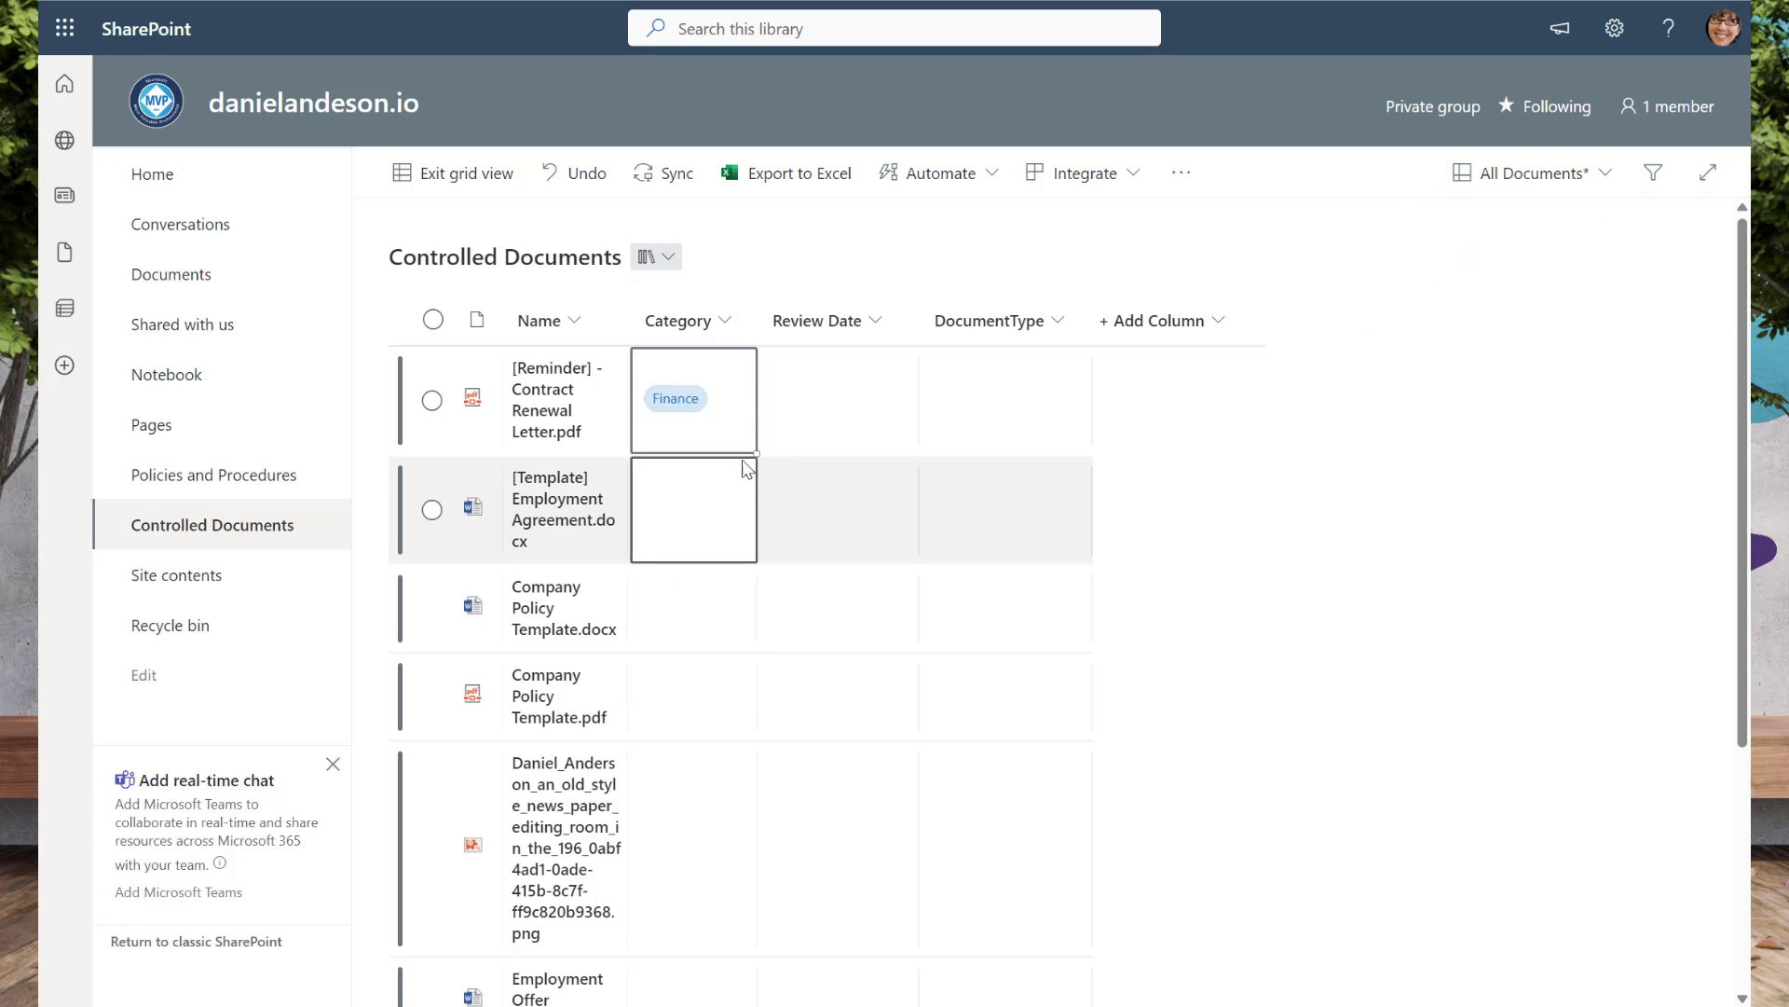
left_click_drag(747, 469, 742, 679)
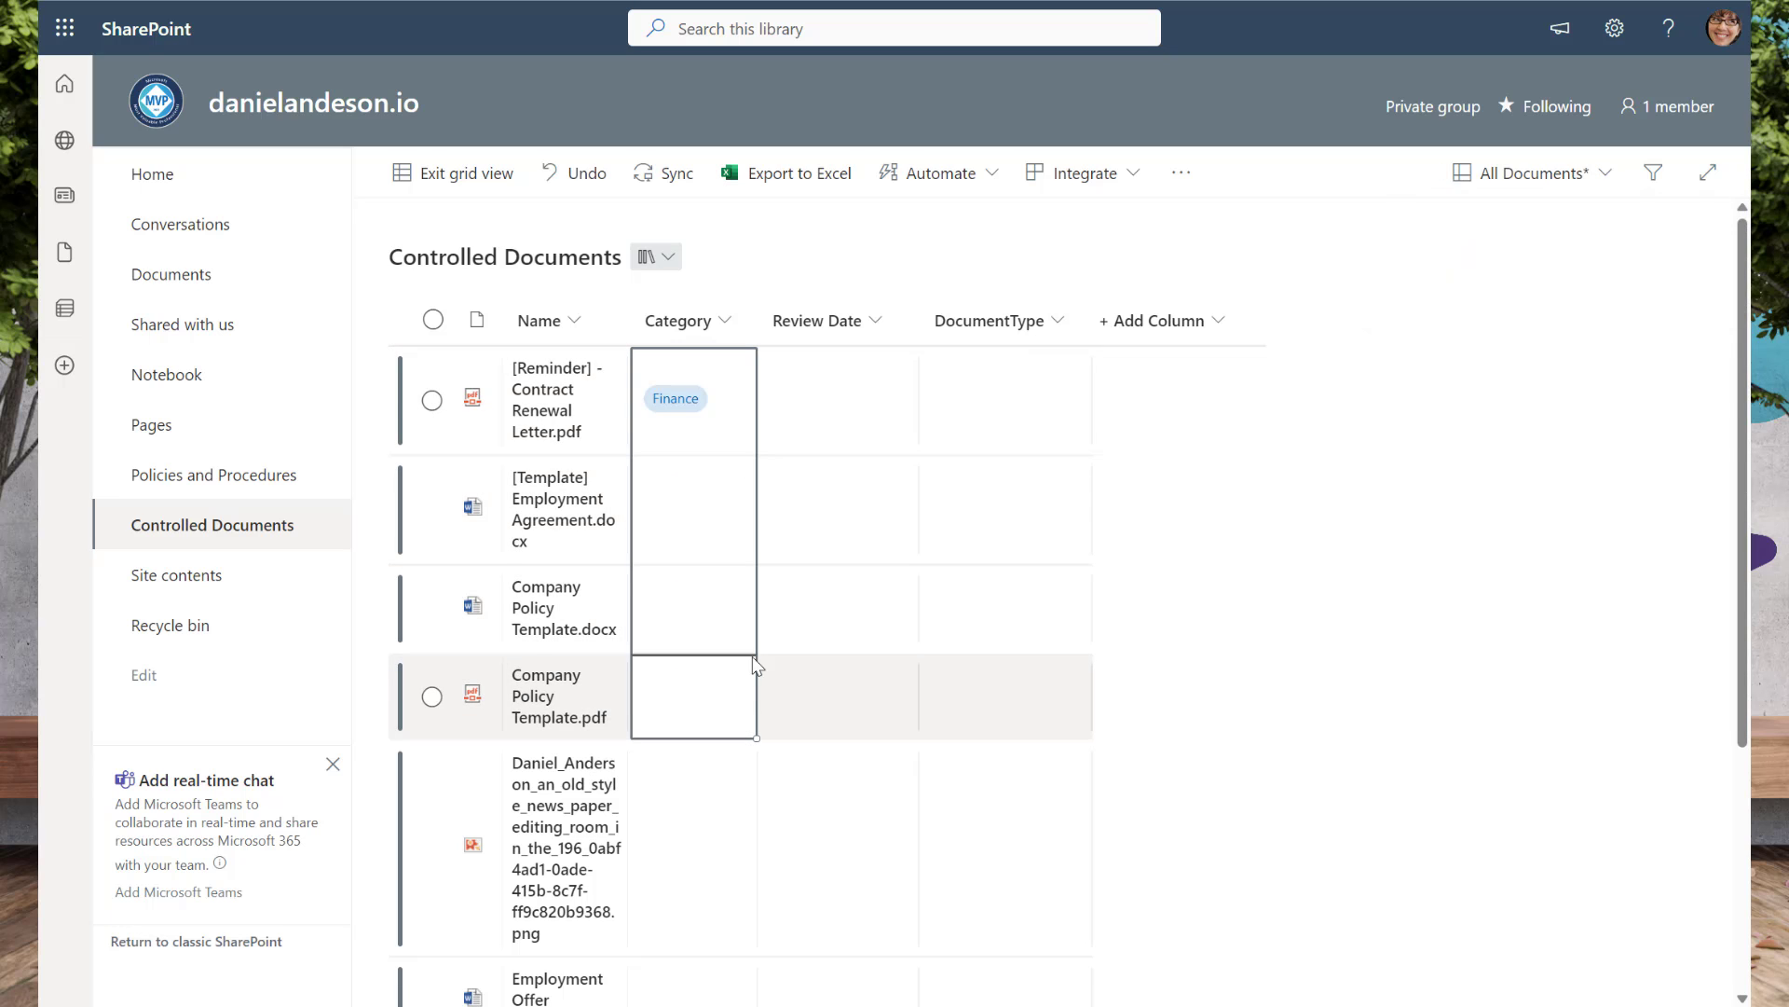
Set Category to HR for the image, Employment Offer Letter and Form I.
left_click(709, 520)
left_click(696, 765)
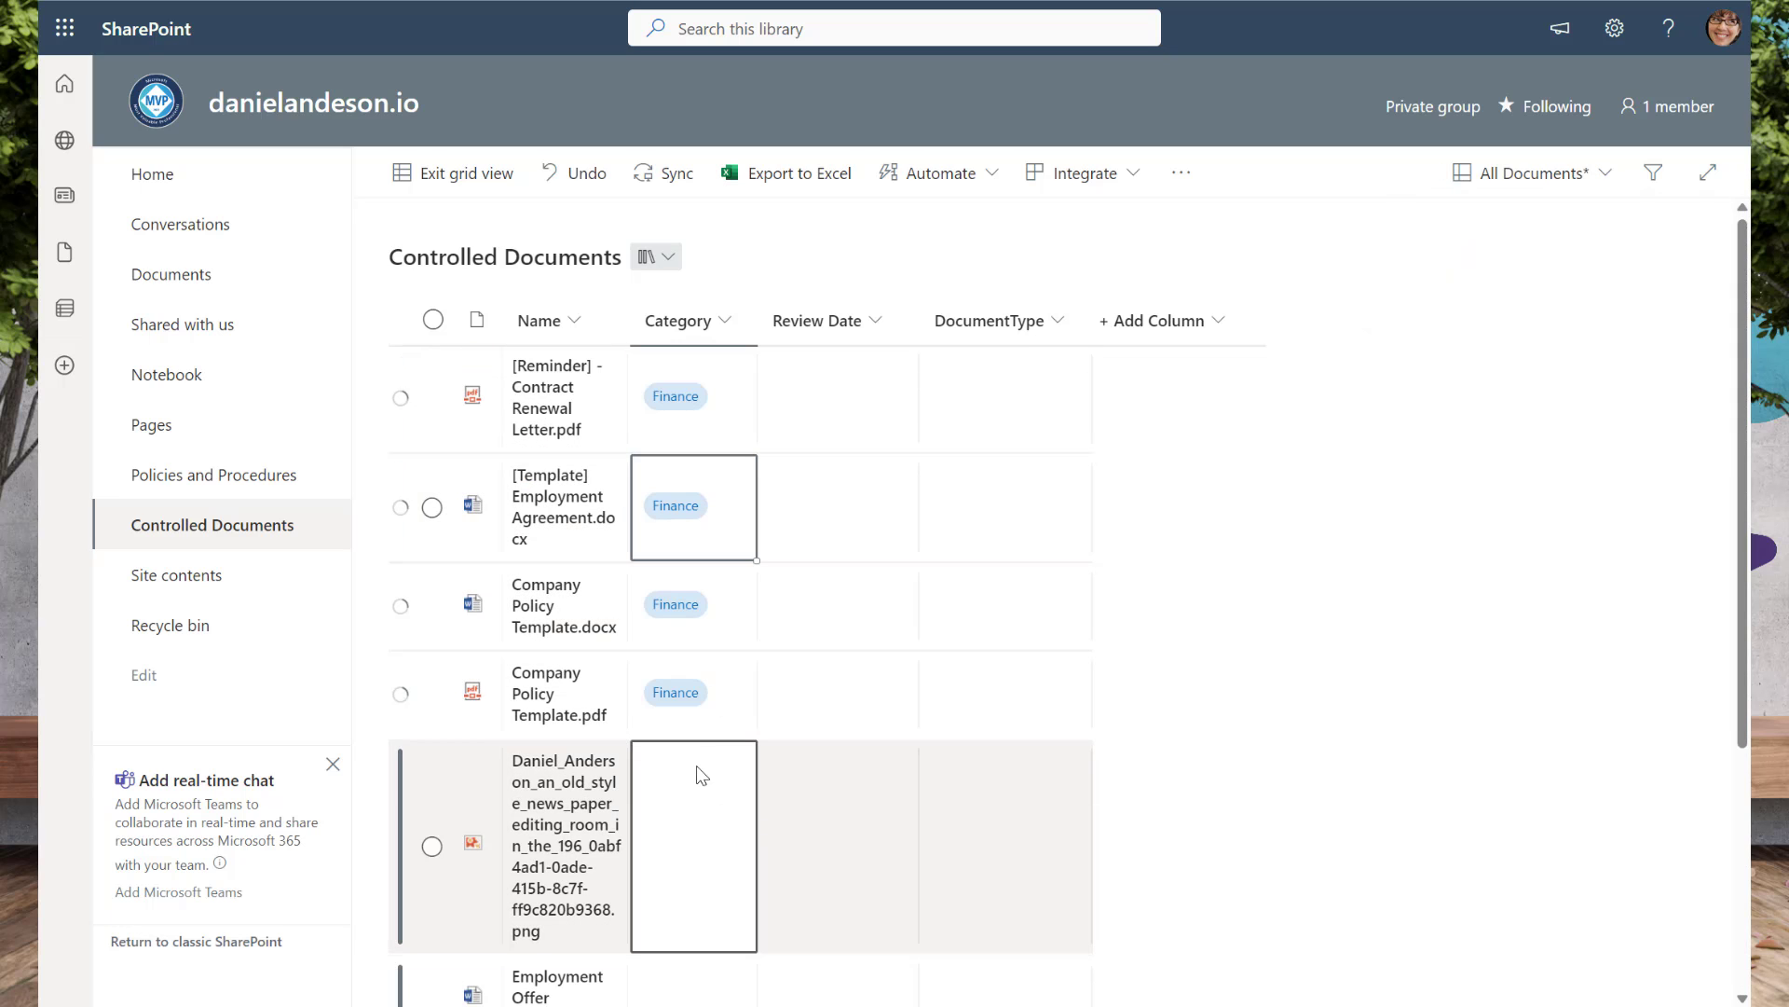
scroll(719, 720, "down", 1)
scroll(724, 739, "down", 1)
left_click(685, 629)
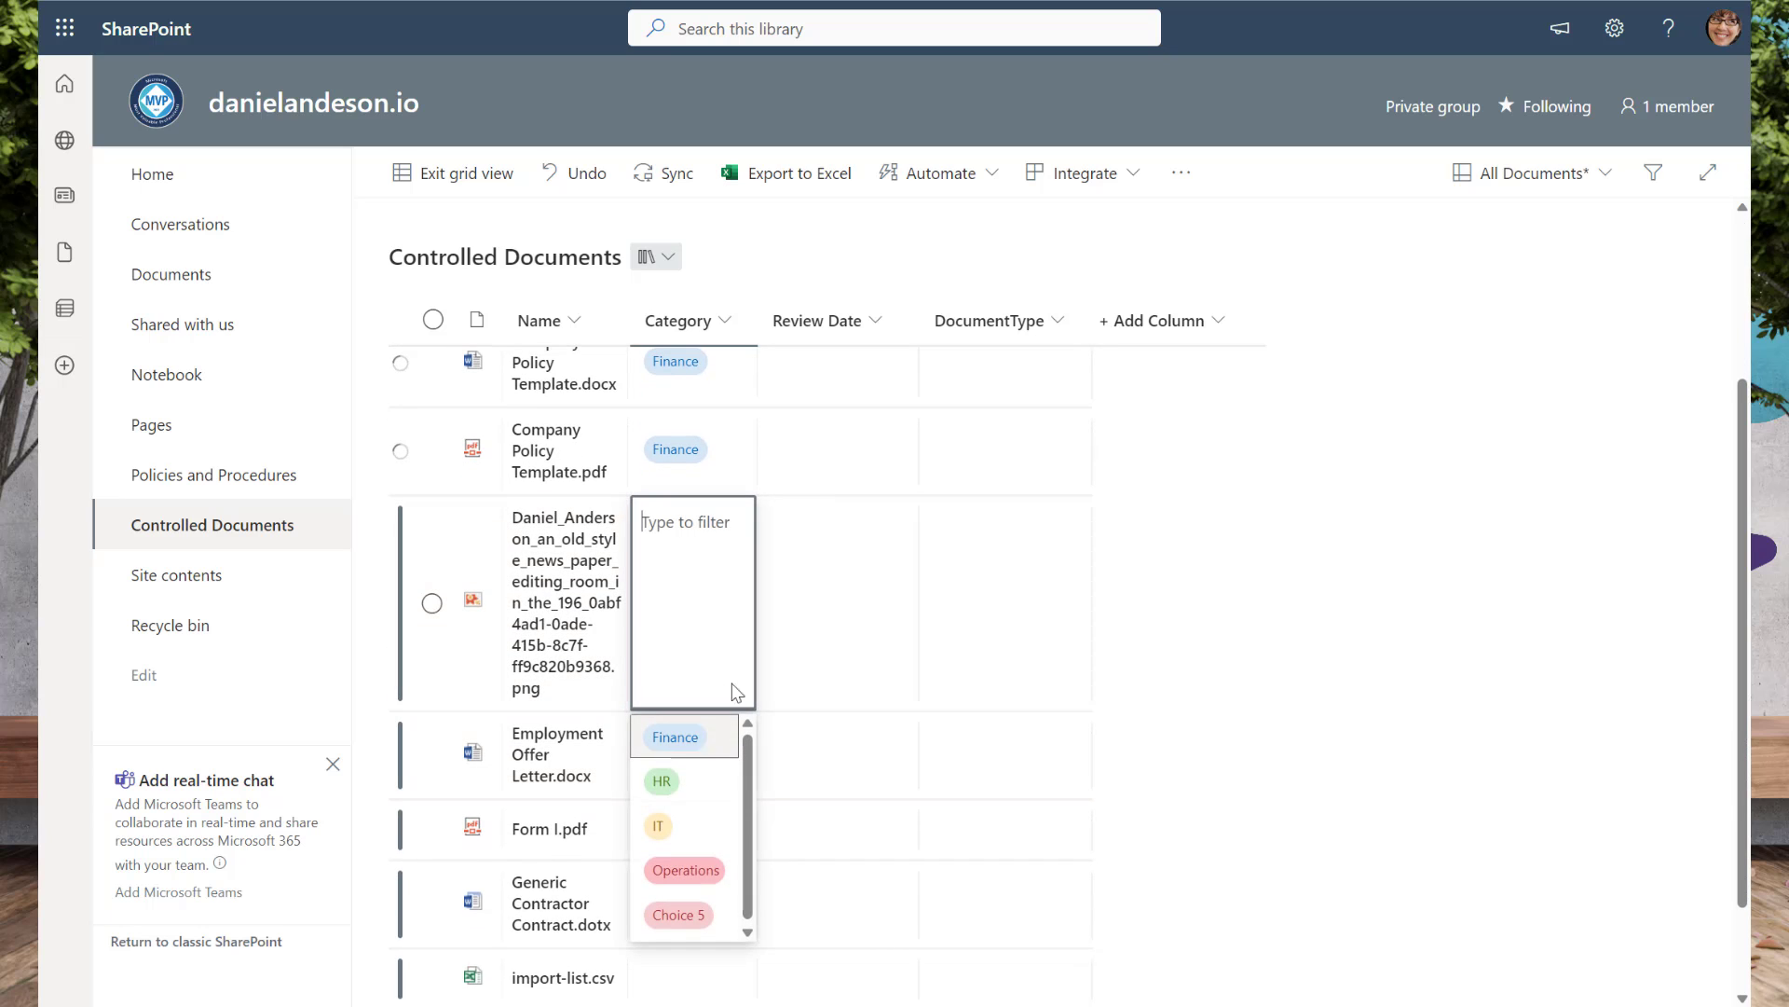
left_click(704, 792)
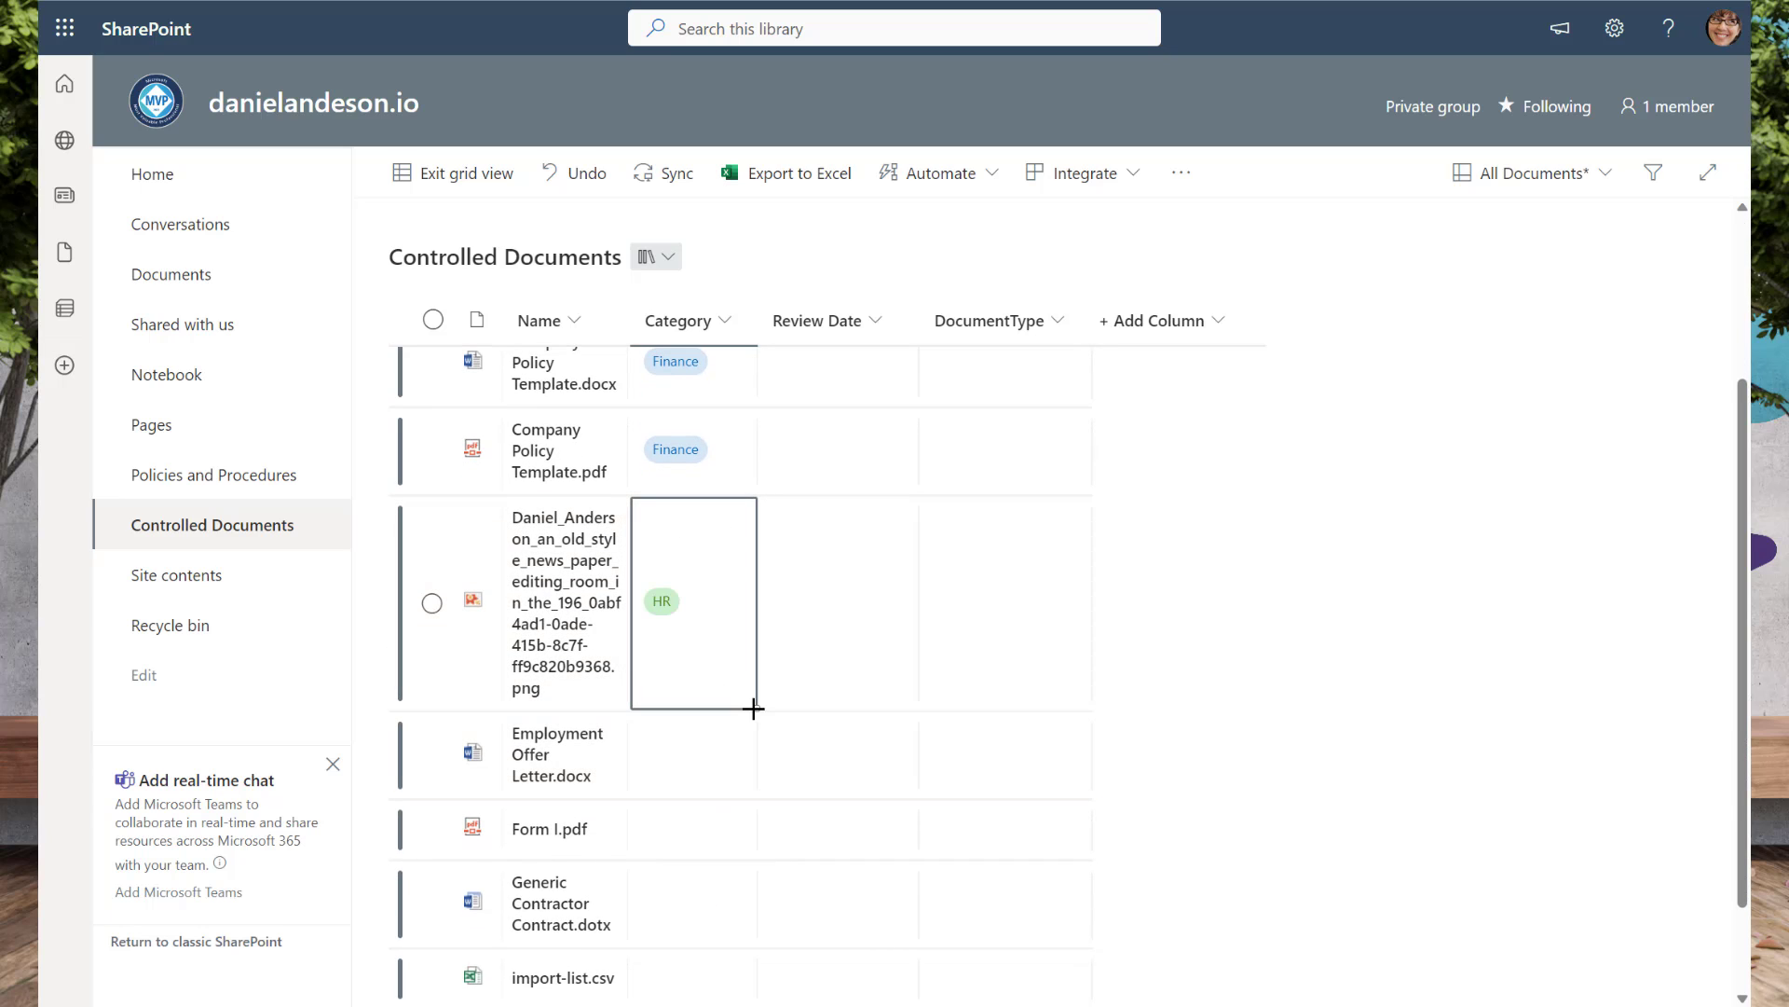
left_click_drag(756, 708, 744, 807)
Set Category to Operations for Generic Contractor, import-list and New Prospect.
scroll(743, 803, "down", 1)
left_click(743, 799)
left_click(731, 783)
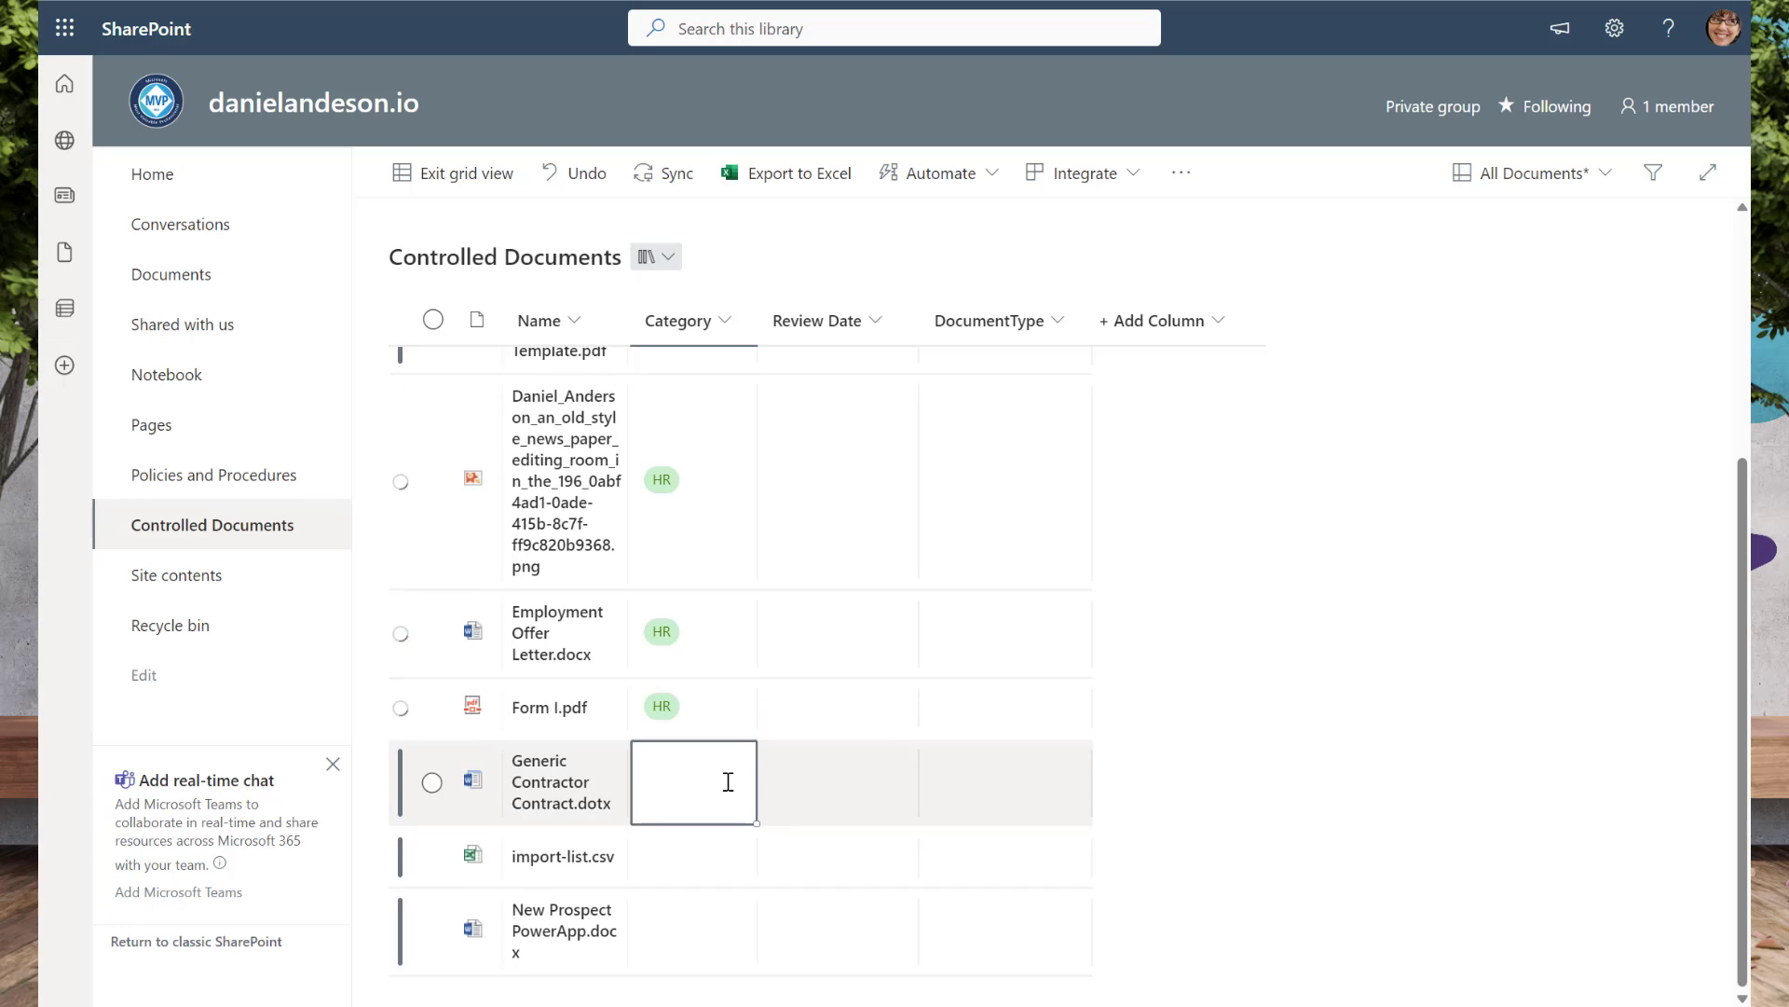
left_click(687, 663)
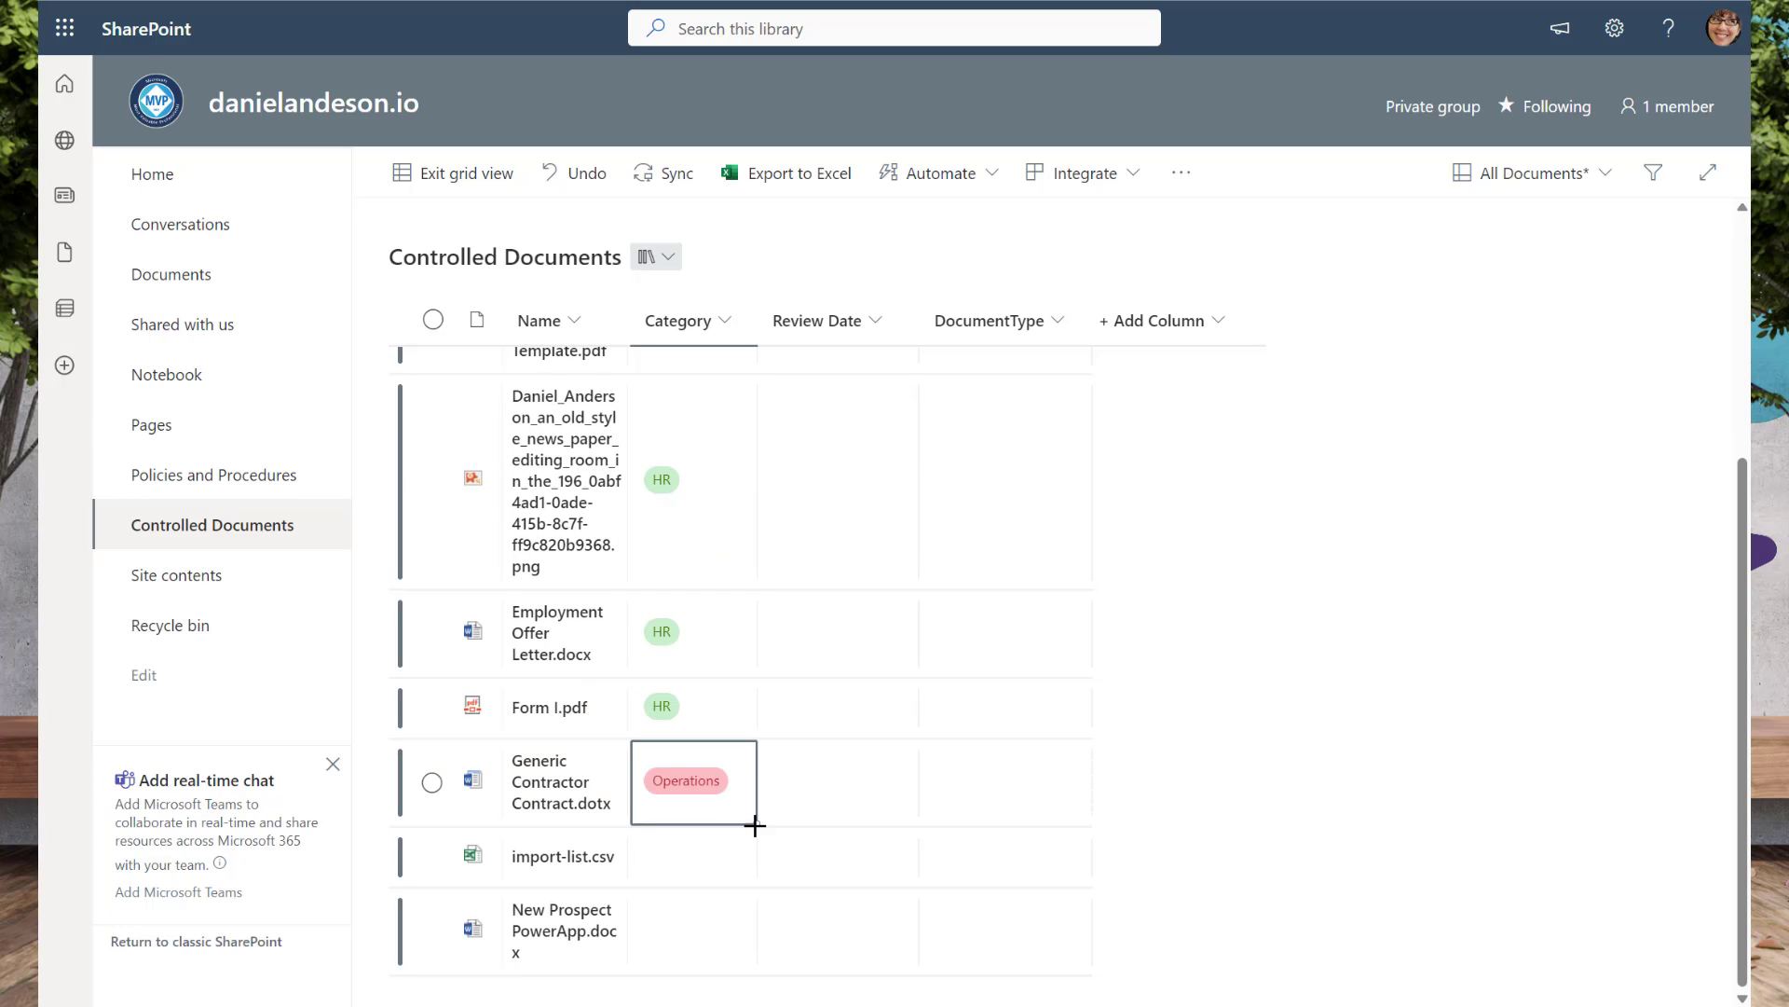
left_click_drag(753, 824, 770, 923)
left_click(1063, 723)
scroll(1054, 727, "up", 5)
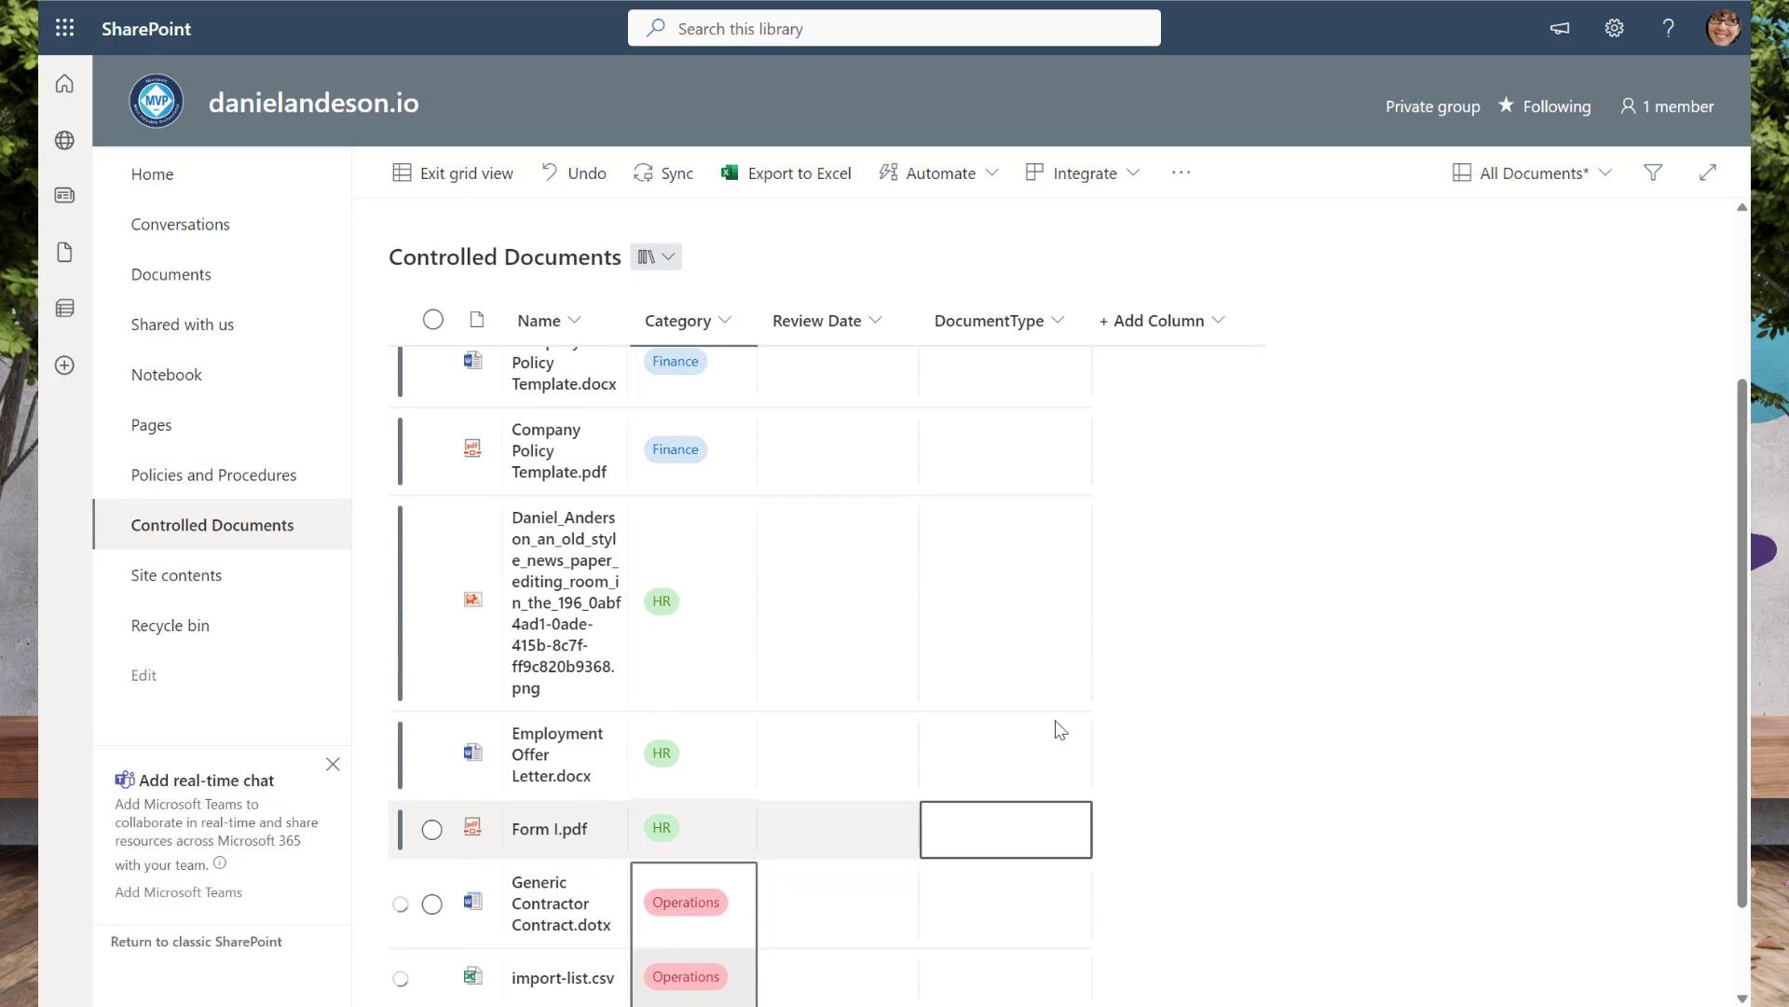
Set the Review Date to 28/07/2023 for every document.
left_click(839, 504)
left_click(858, 424)
left_click(846, 419)
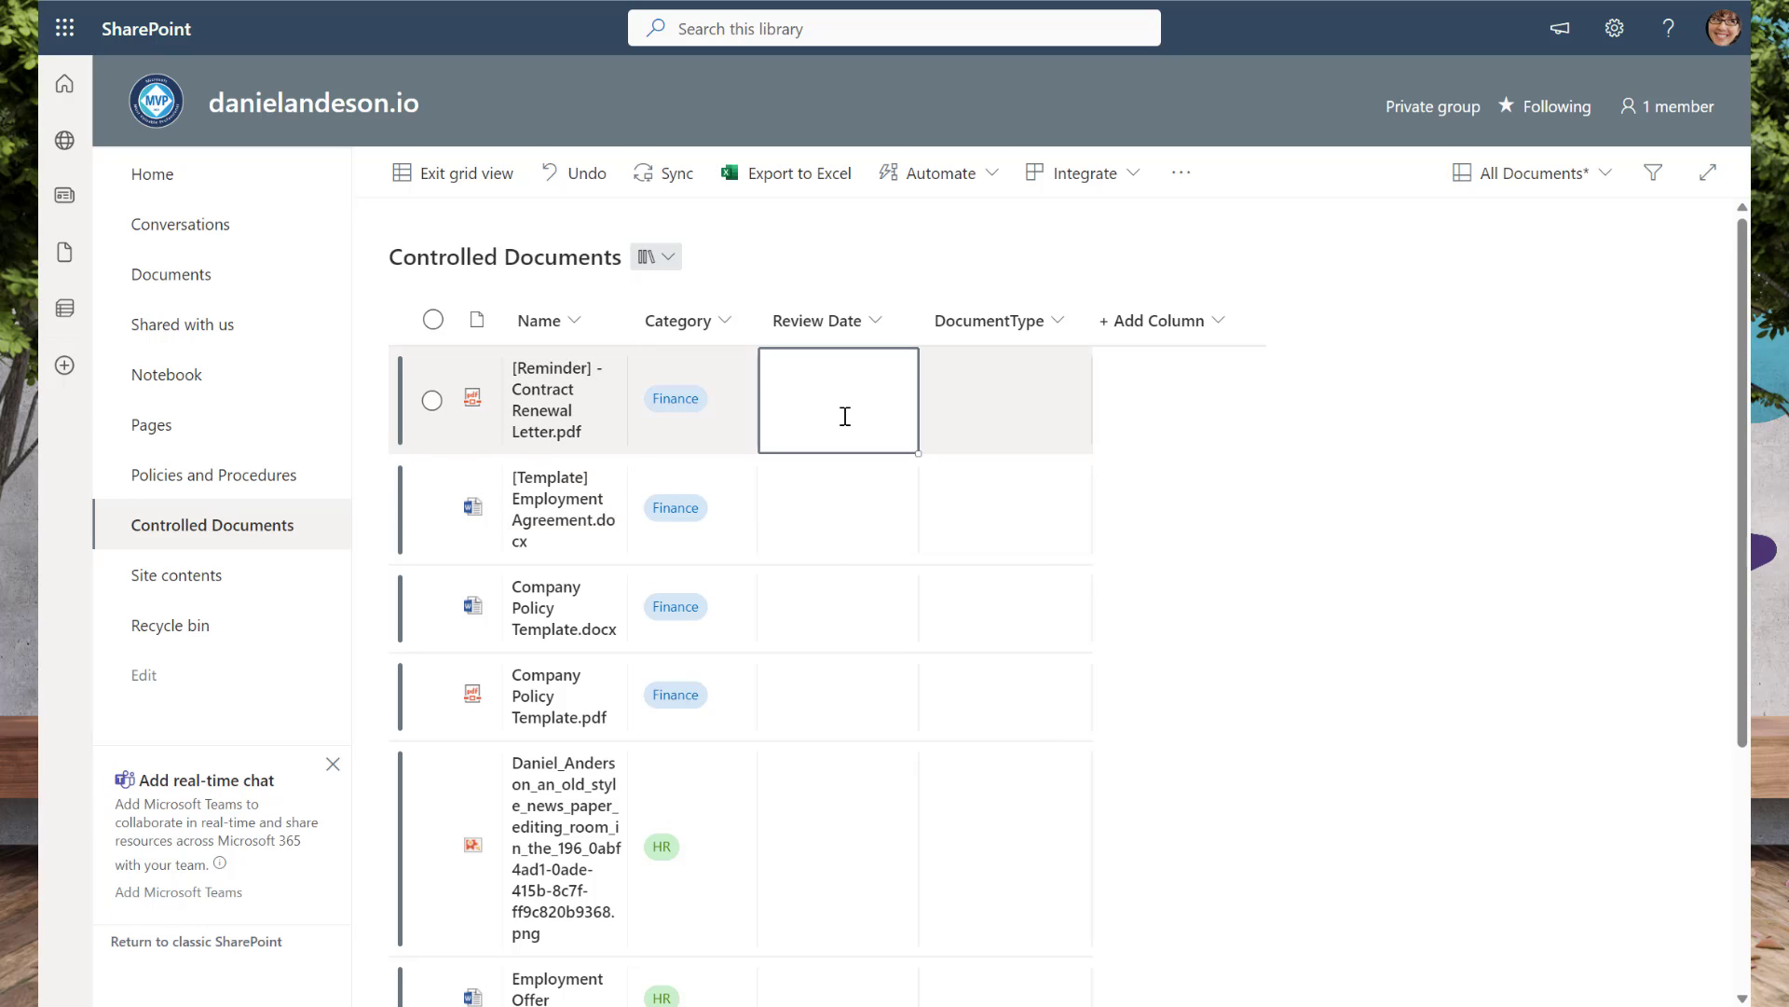
left_click(932, 695)
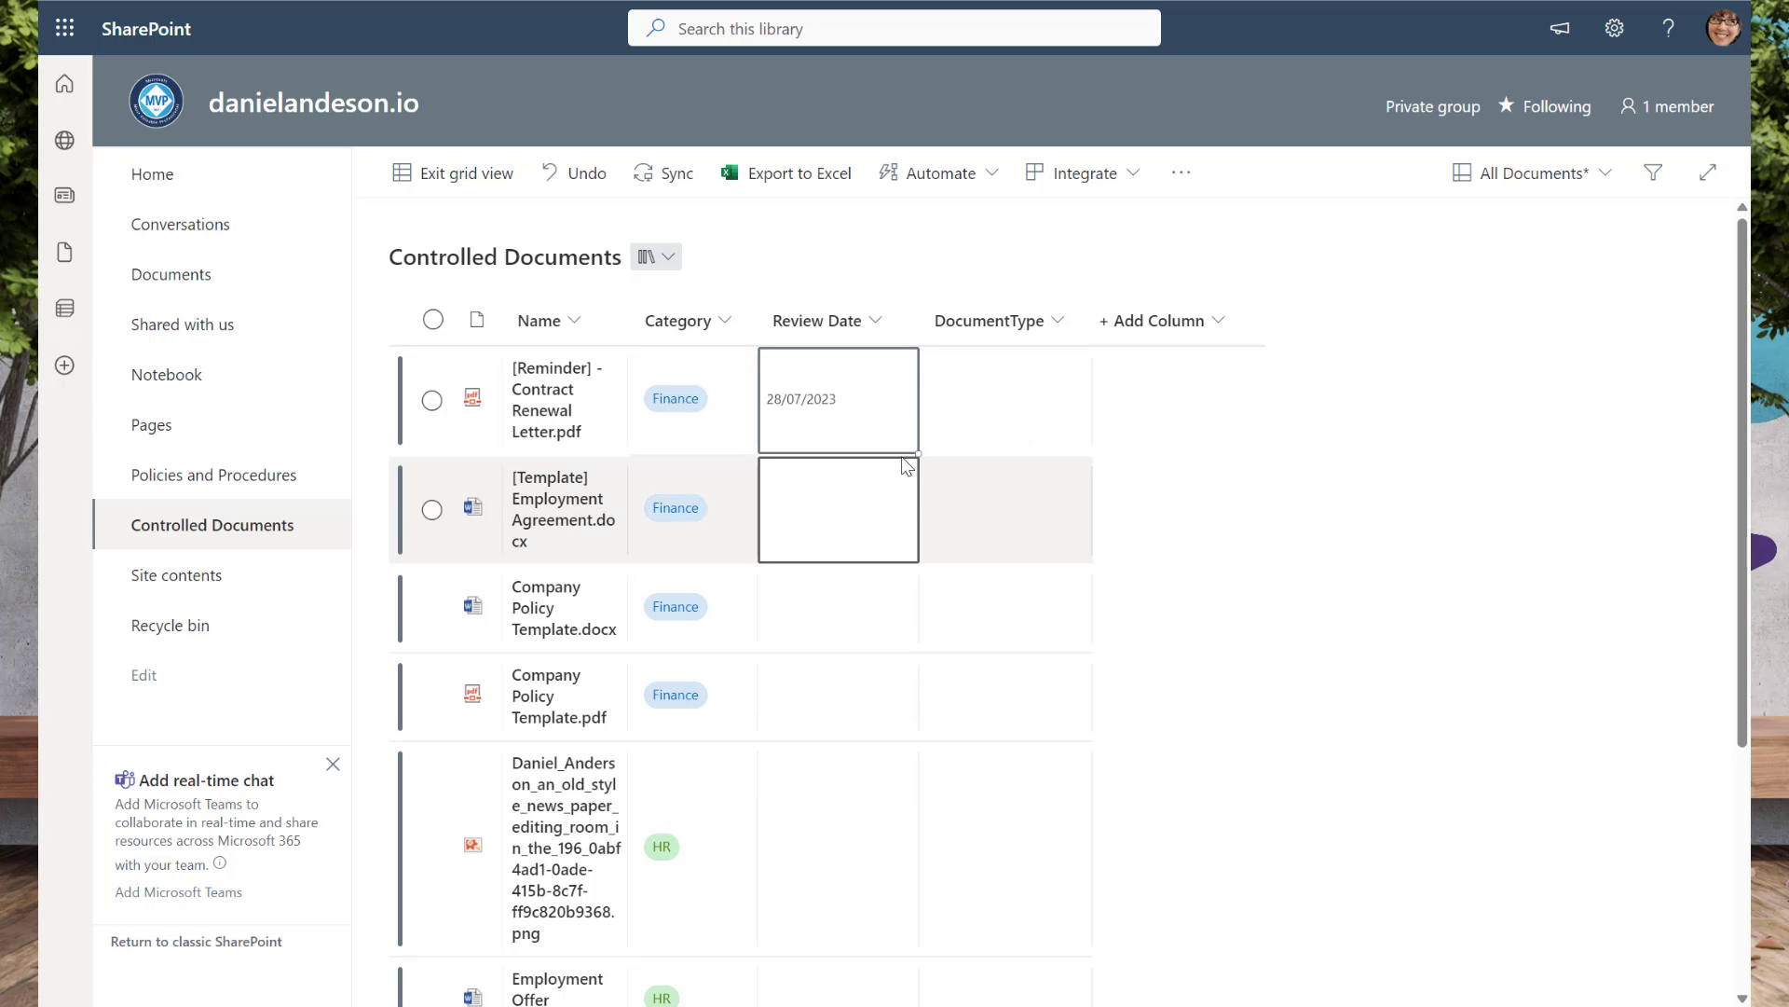
left_click_drag(919, 453, 923, 919)
scroll(923, 858, "down", 4)
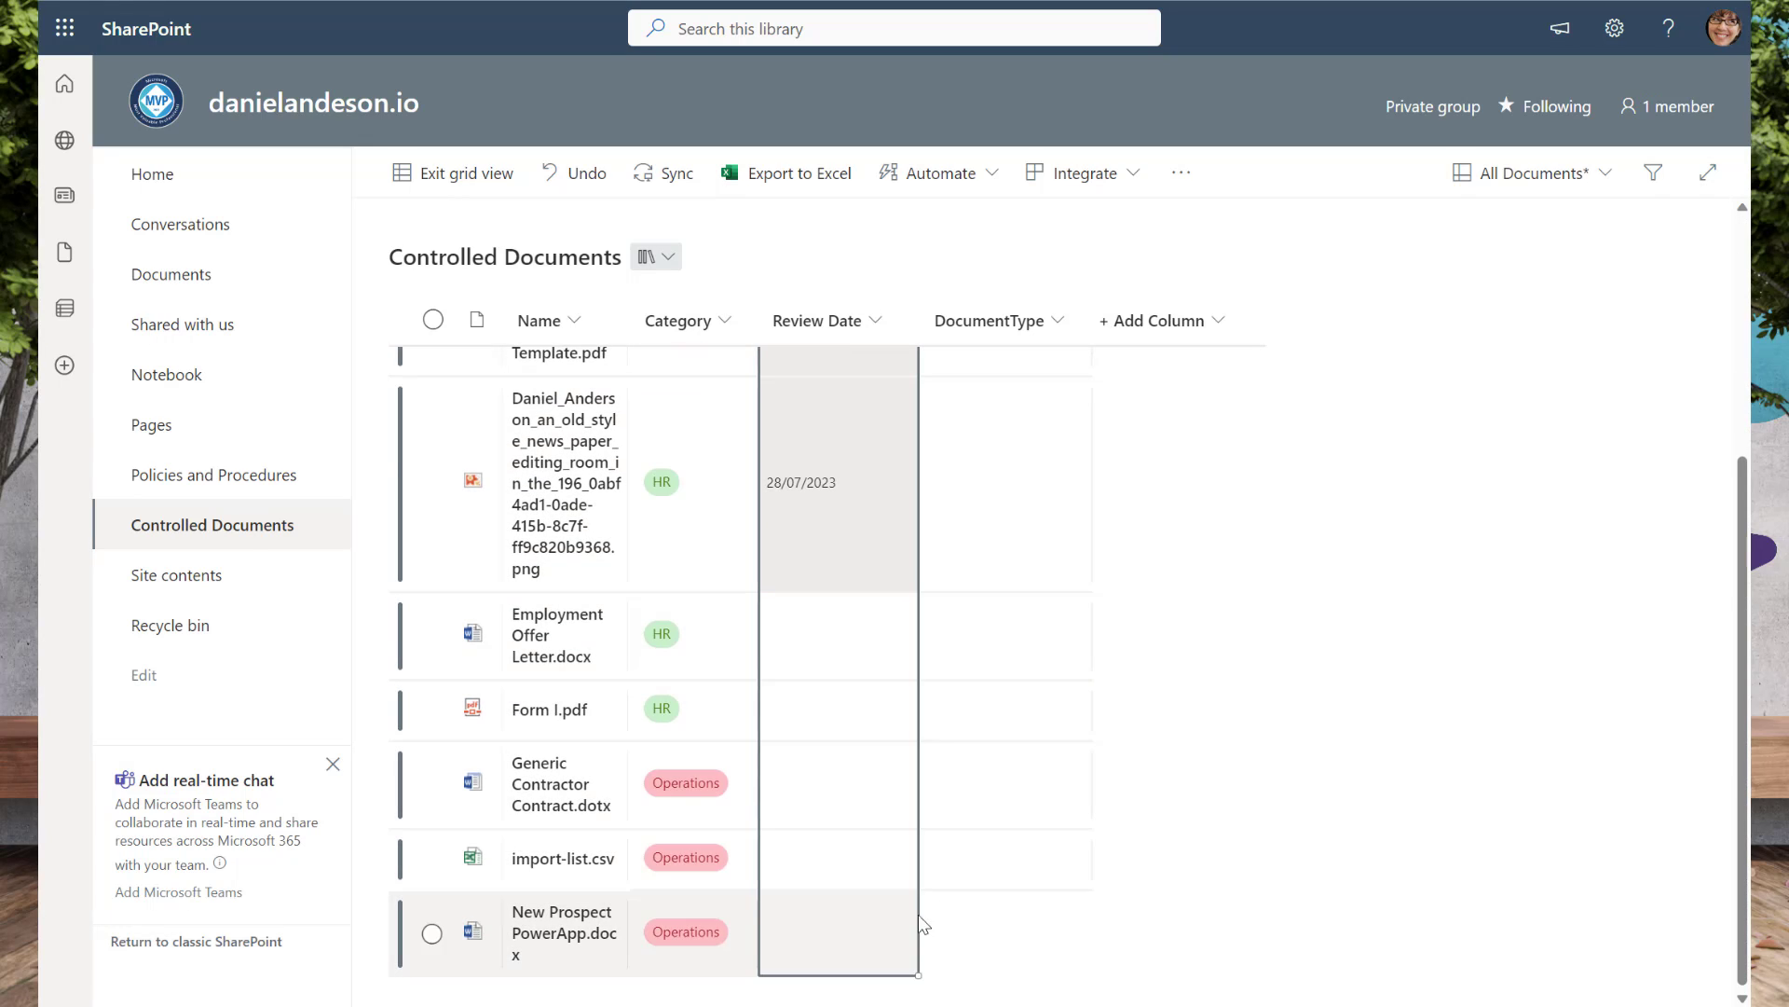
scroll(922, 919, "up", 4)
left_click(959, 848)
Set DocumentType to Policy for the first three documents.
left_click(1019, 433)
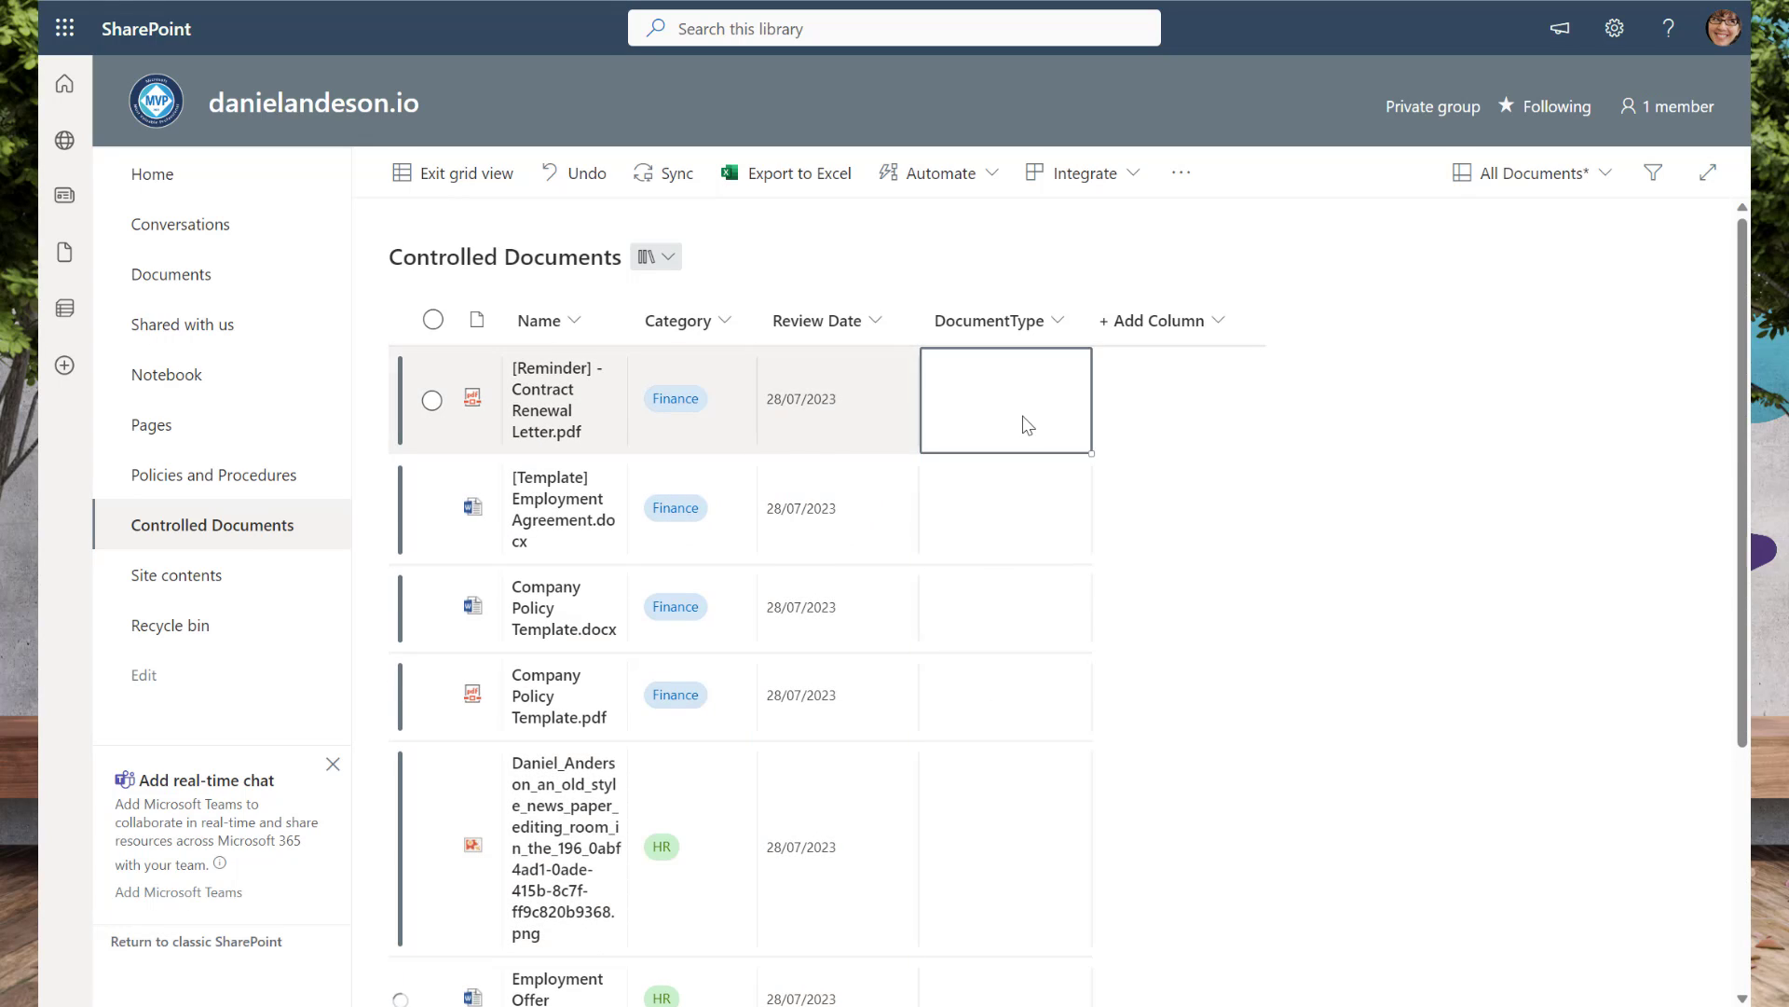
left_click(1024, 421)
left_click(967, 591)
left_click(1013, 504)
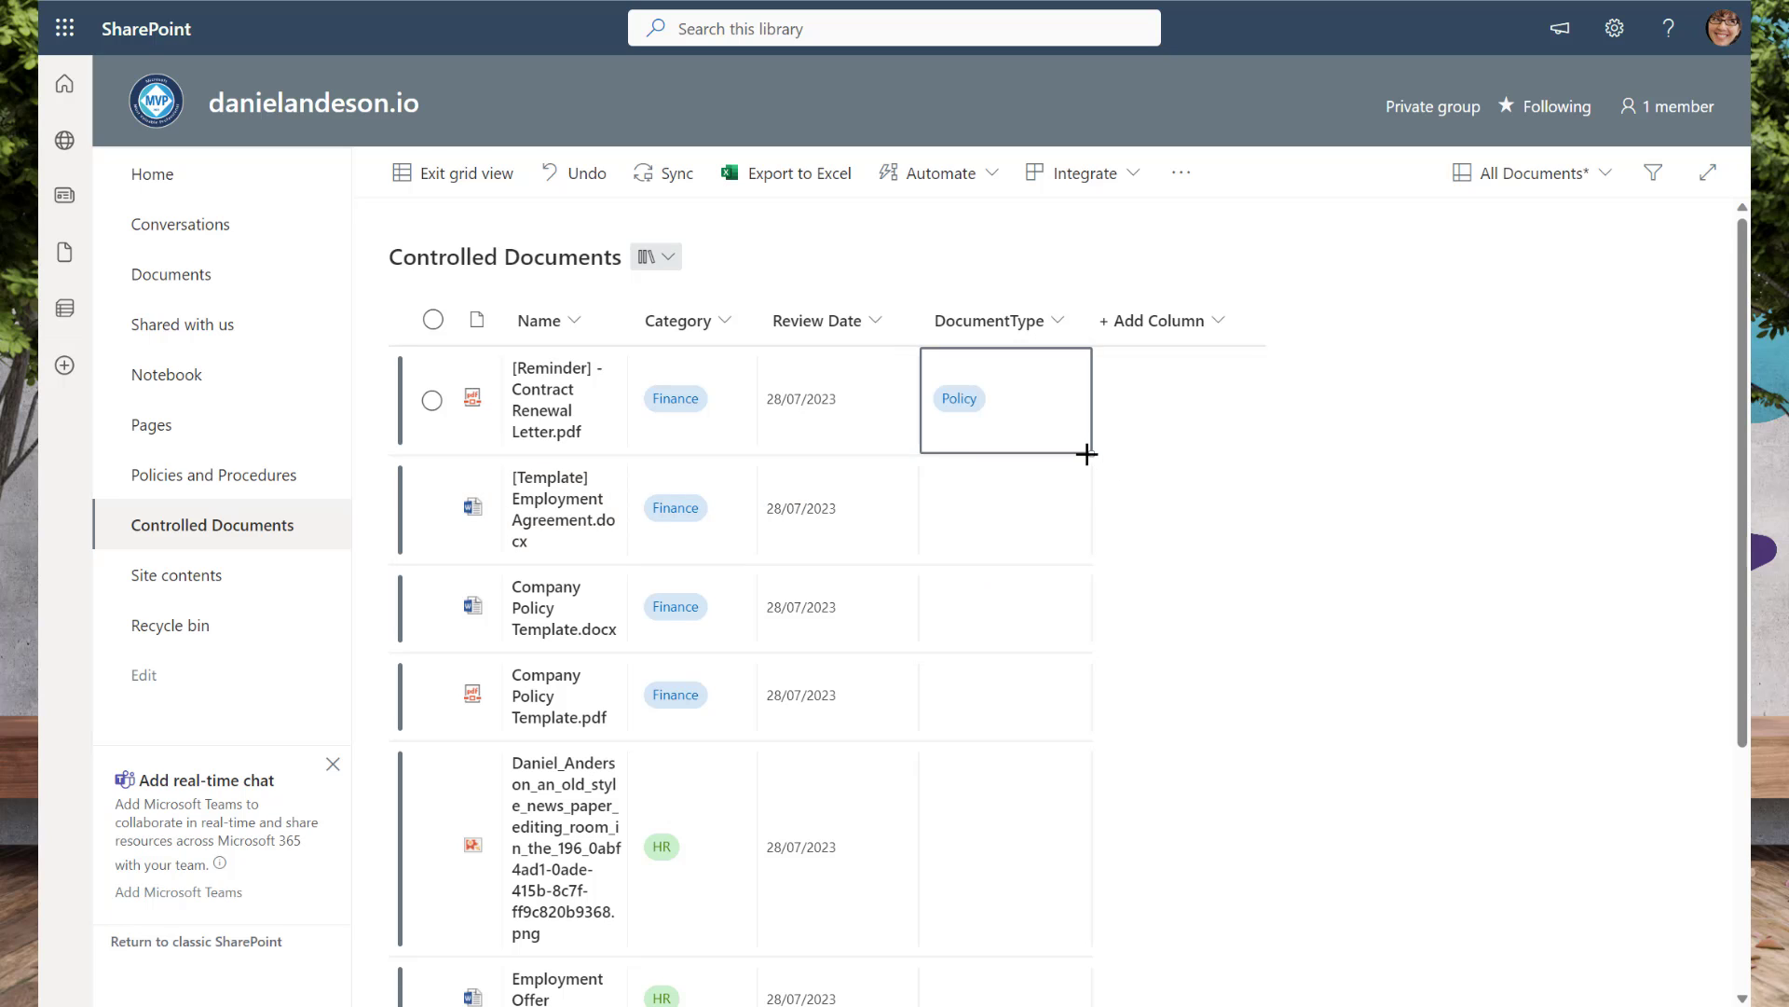
left_click_drag(1087, 454, 1091, 643)
Set DocumentType to Procedure for Company Policy Template.pdf and the next two documents.
left_click(1072, 641)
left_click(1031, 455)
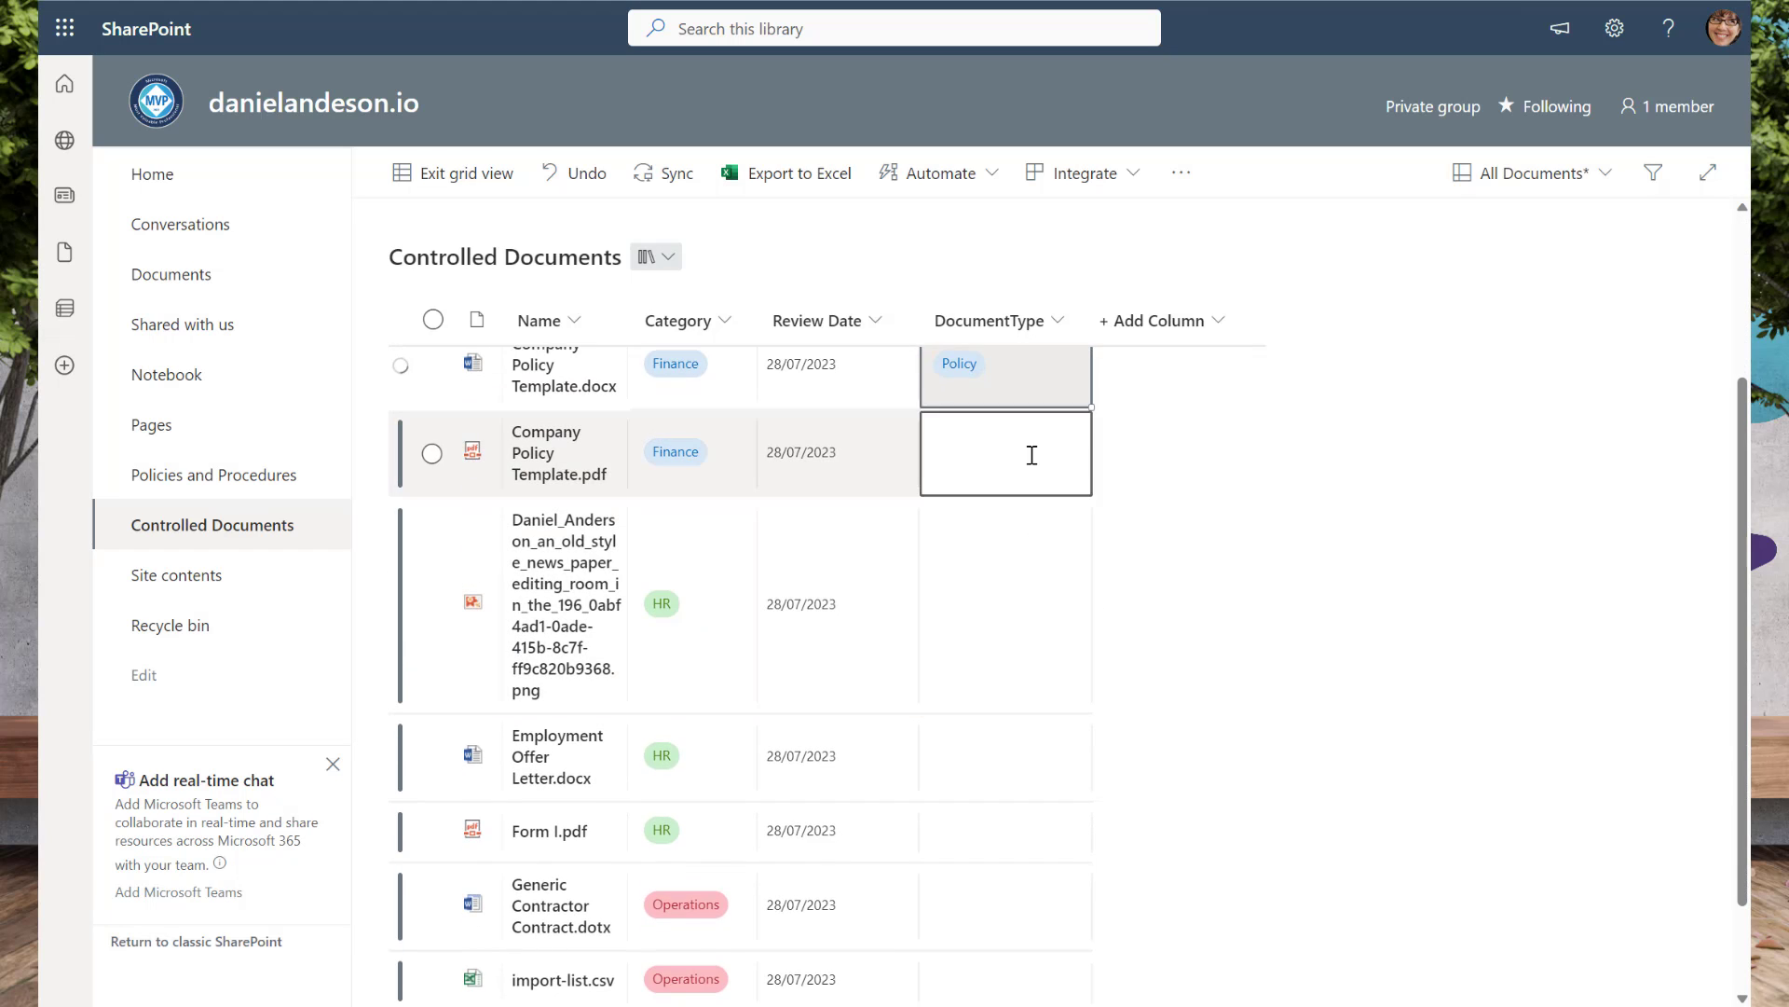
left_click(1031, 454)
left_click(969, 563)
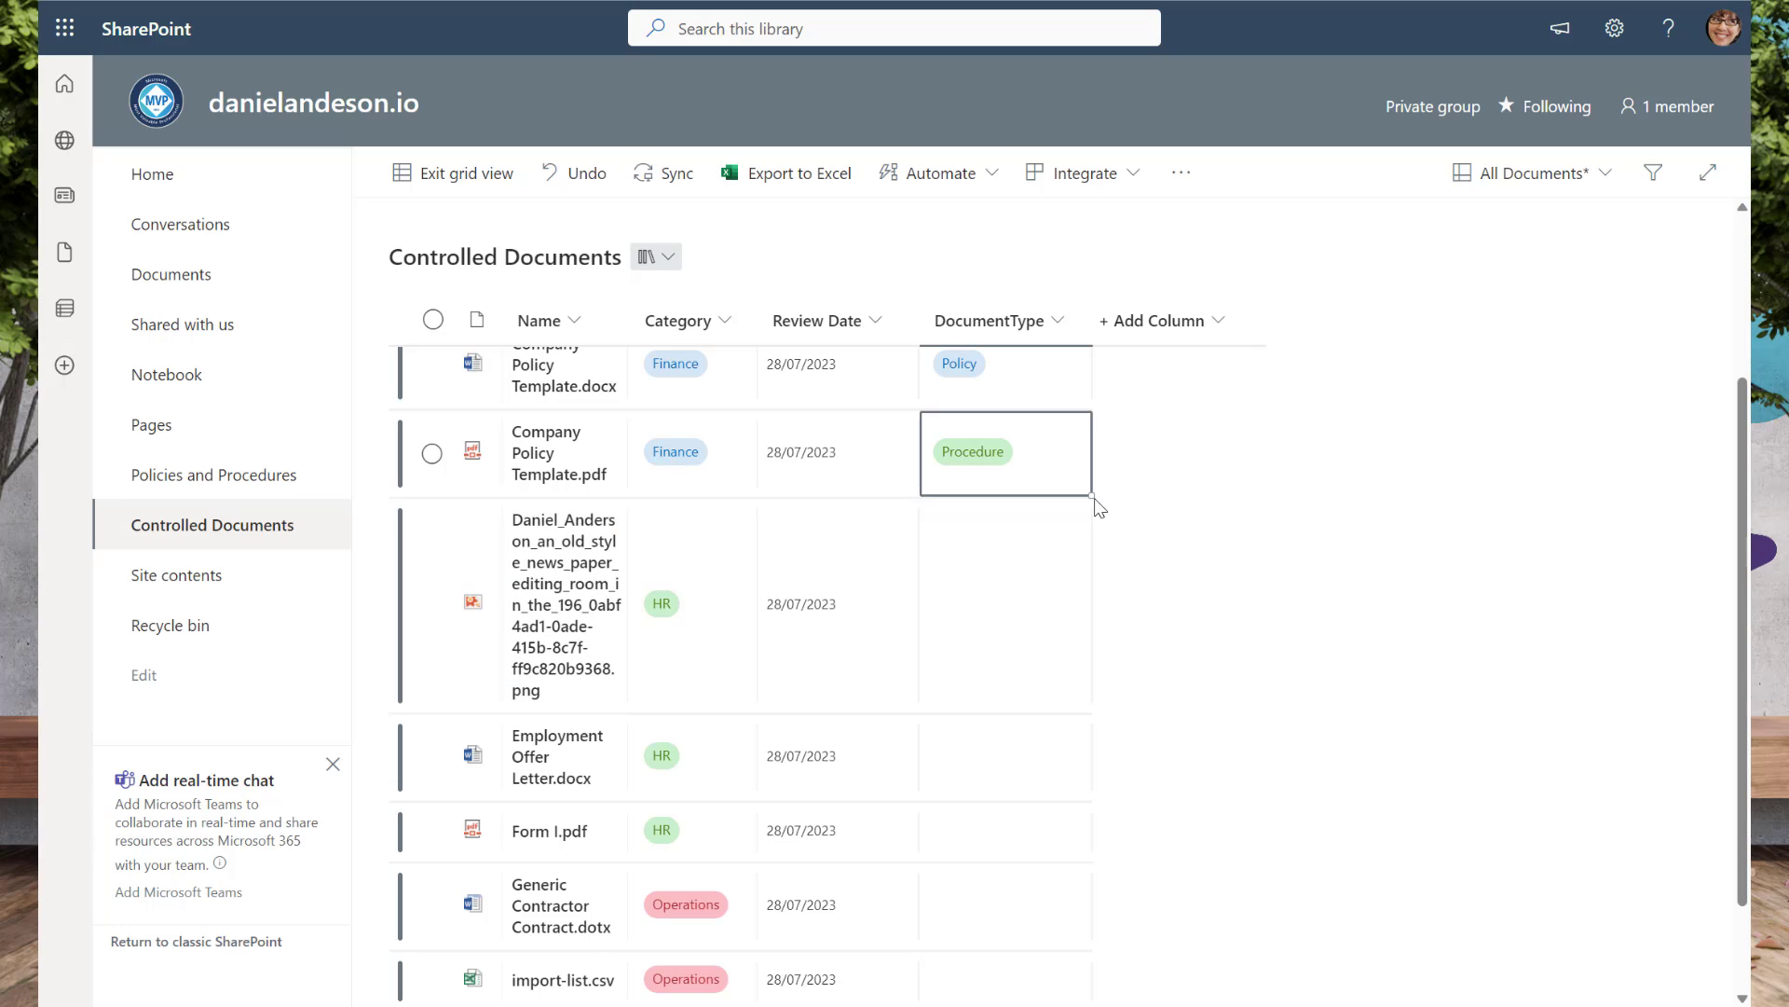
left_click_drag(1093, 500, 1067, 743)
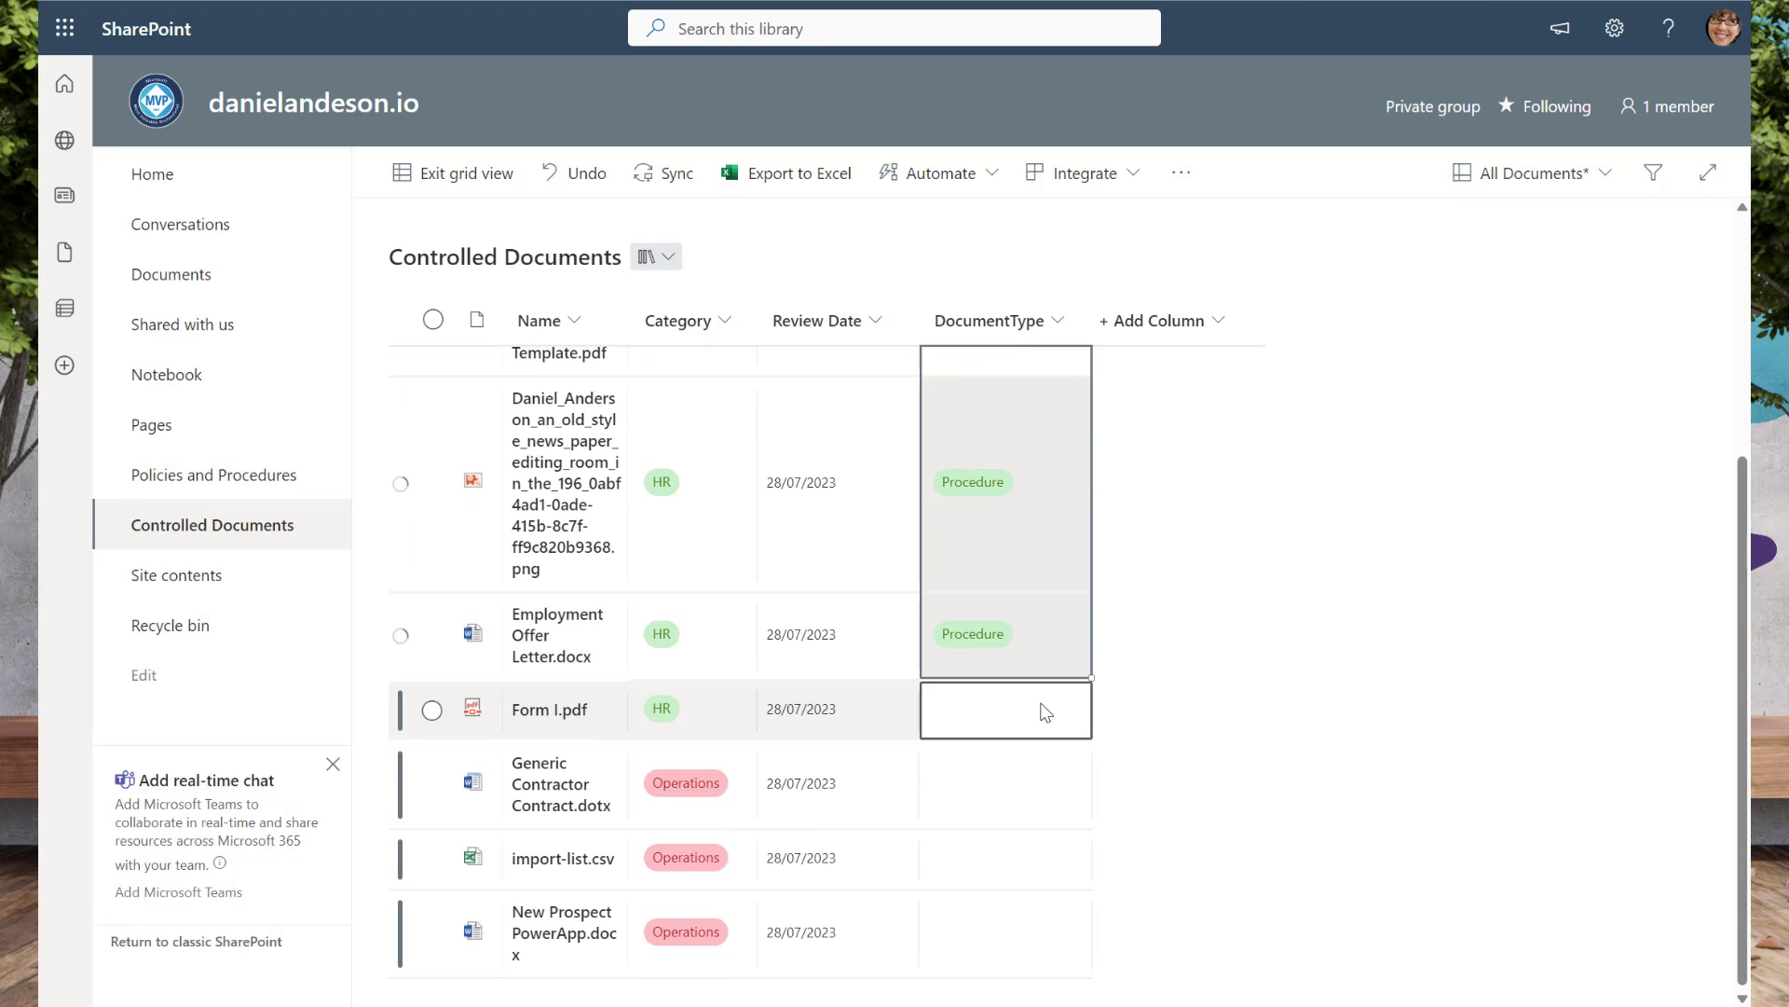
Set DocumentType to Guide for Form I.pdf and the three Operations files.
left_click(1042, 709)
left_click(1040, 709)
left_click(1007, 850)
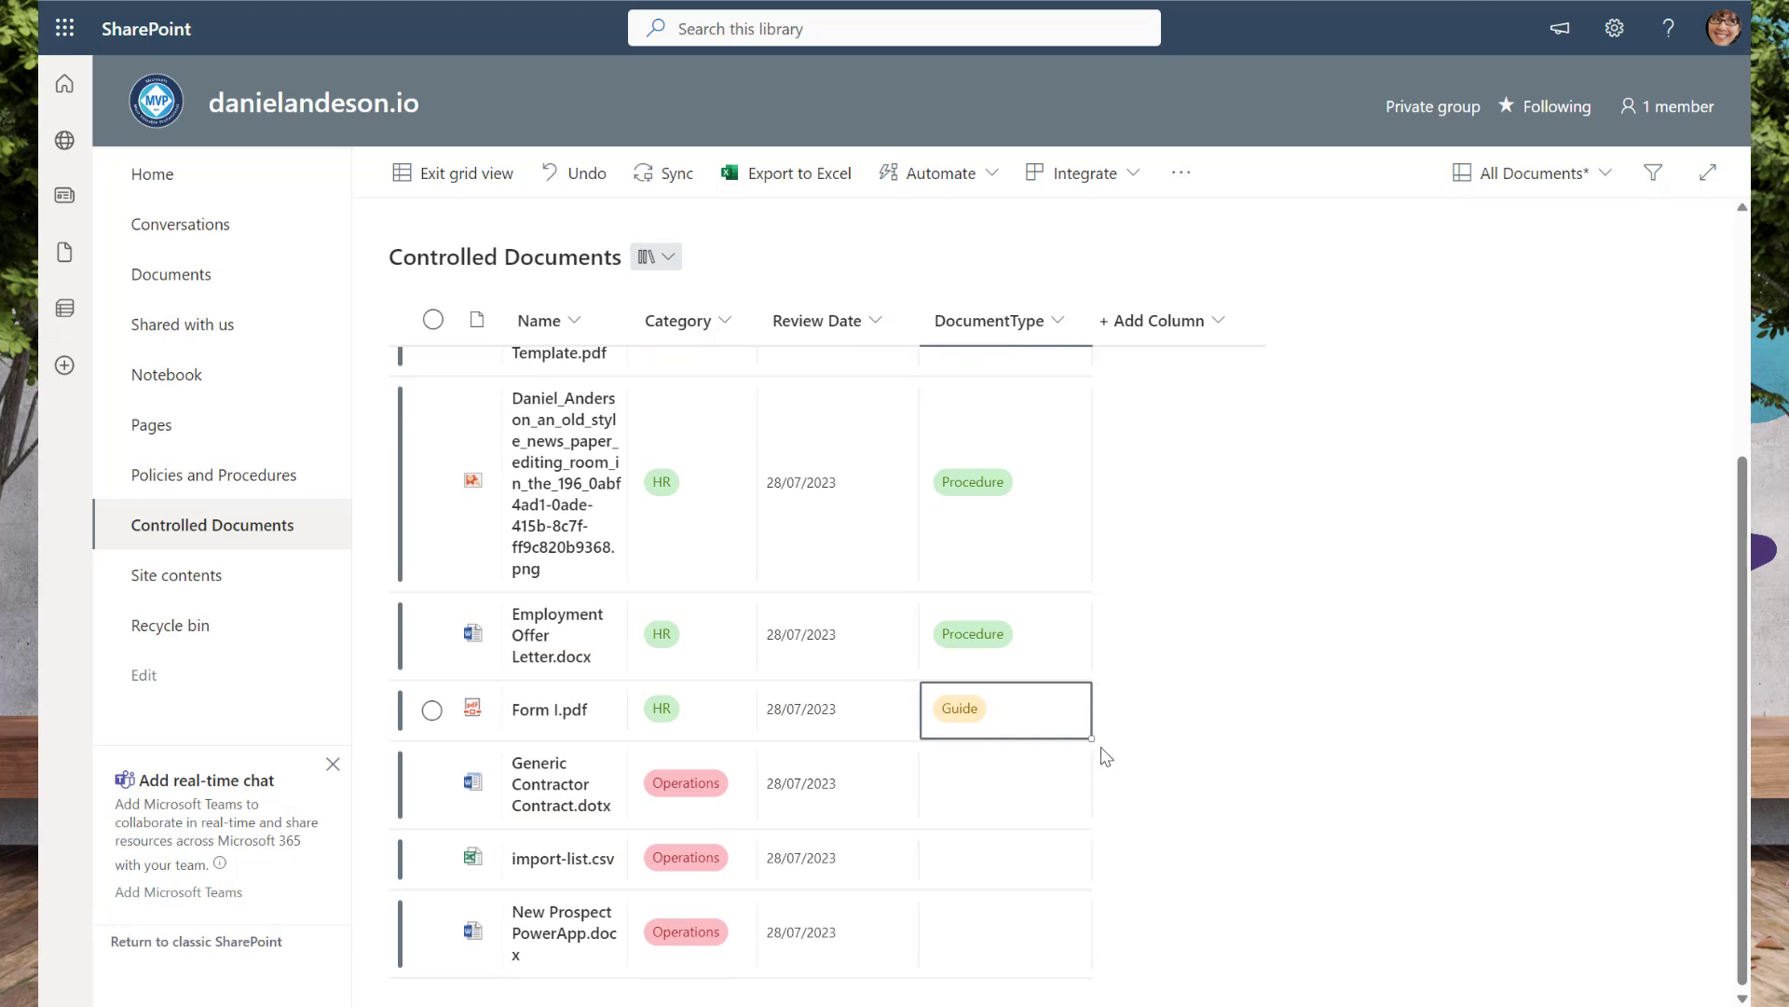
left_click_drag(1094, 742, 1081, 937)
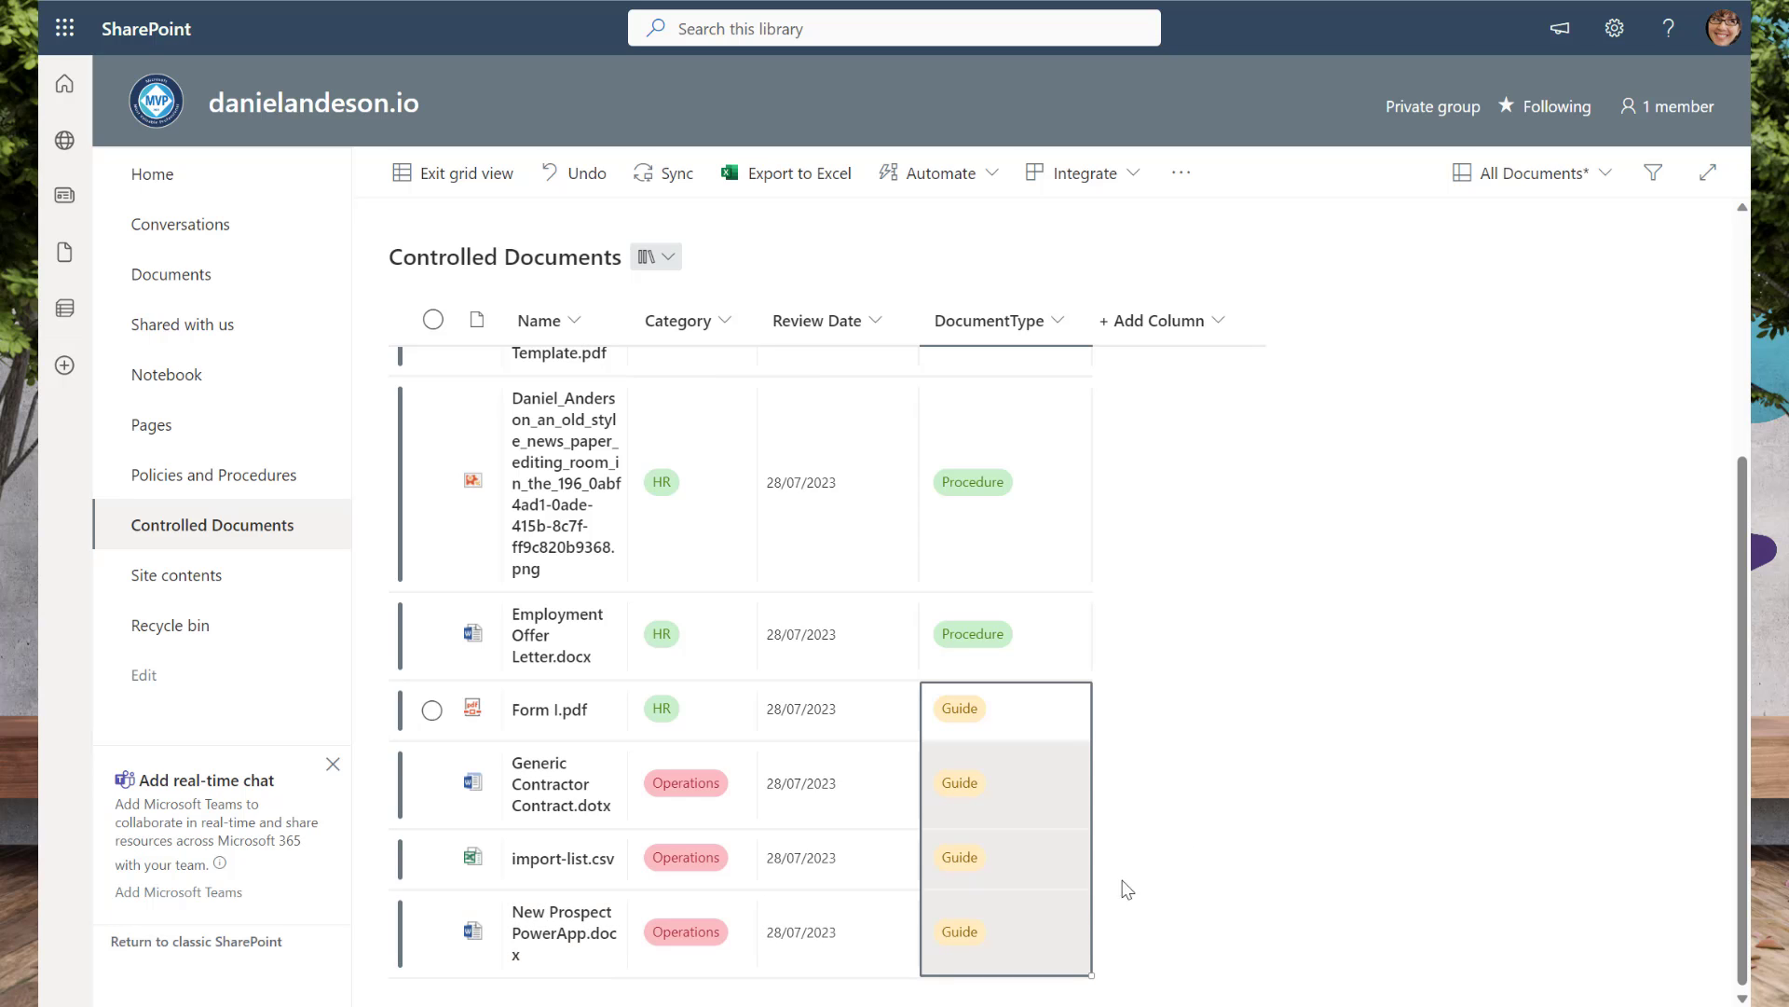
scroll(746, 466, "up", 5)
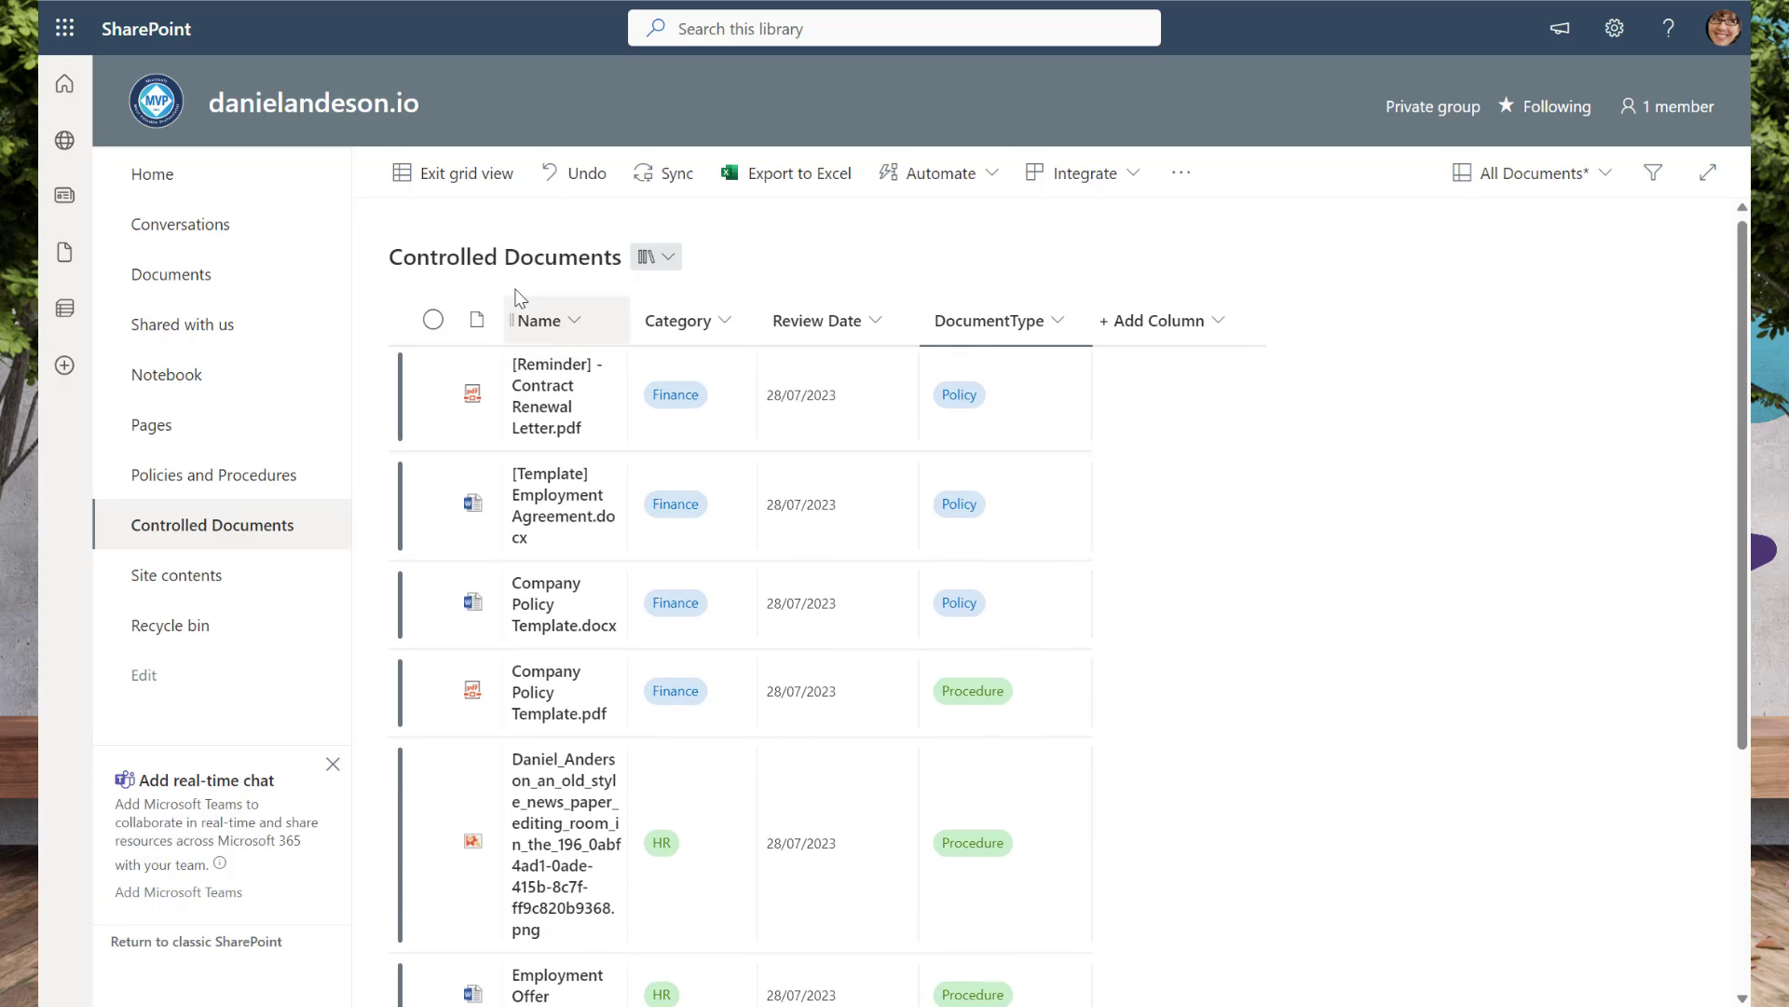
Exit grid view to return the library to its standard list.
left_click(445, 181)
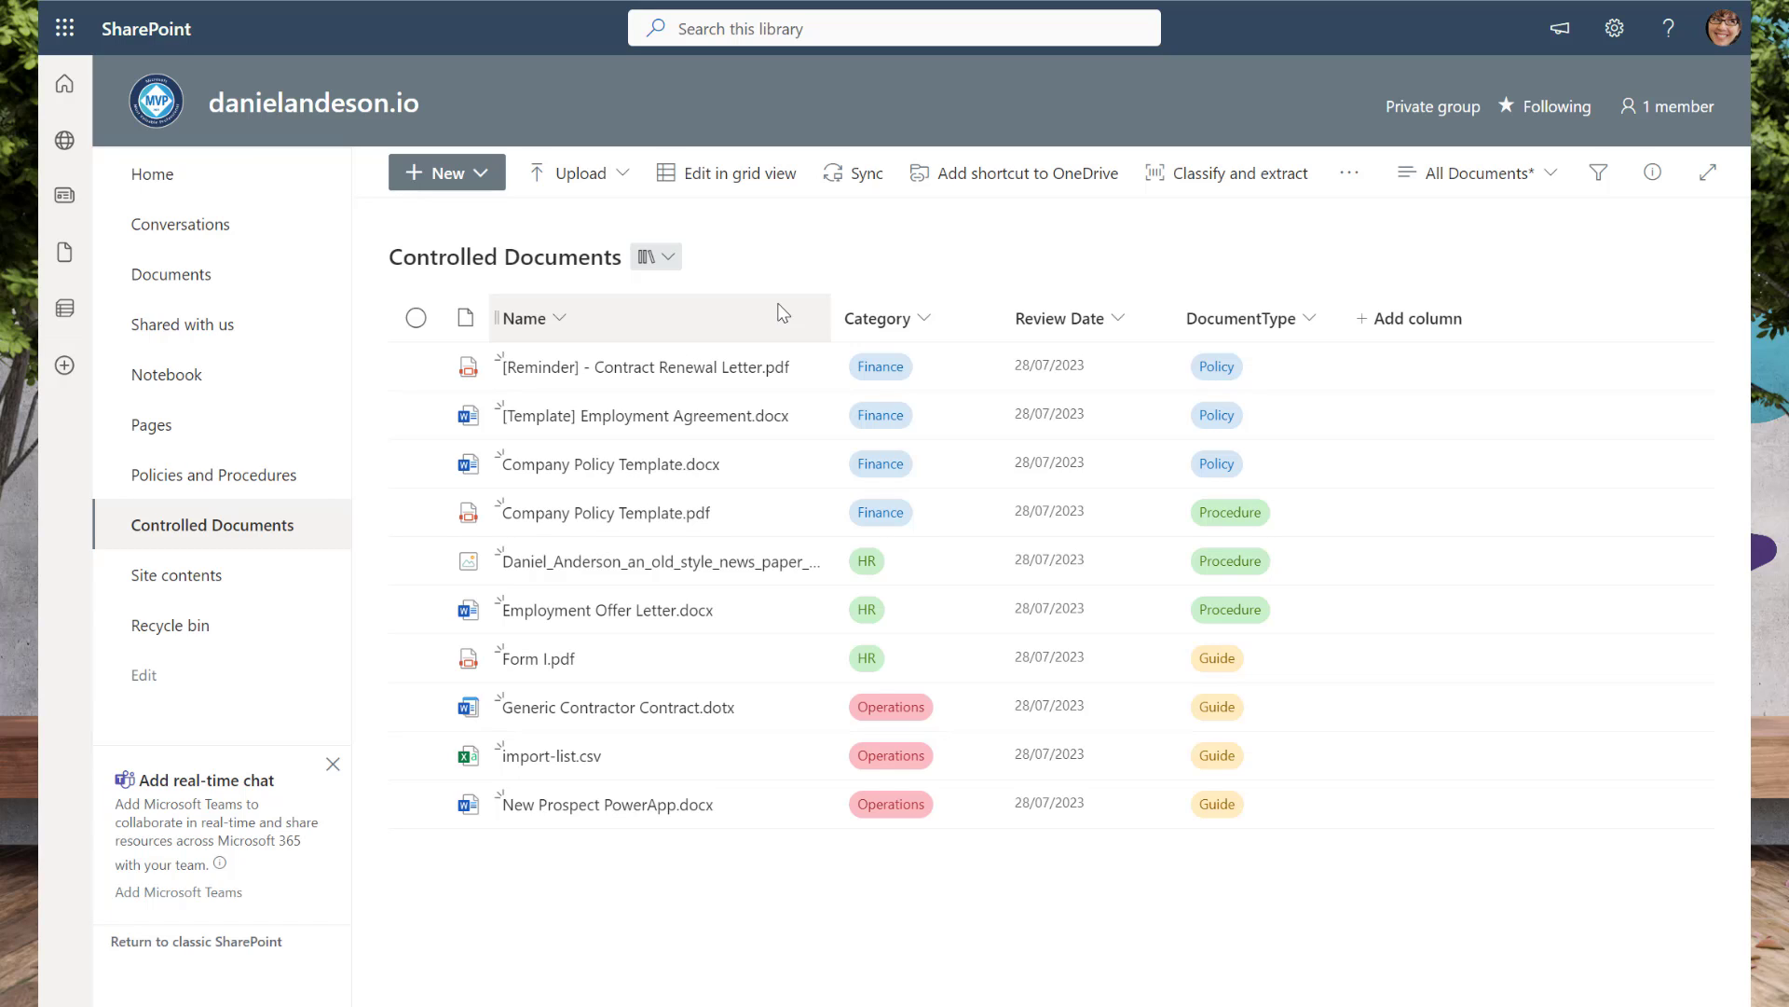
Filter the Category column to show only Finance documents.
left_click(926, 322)
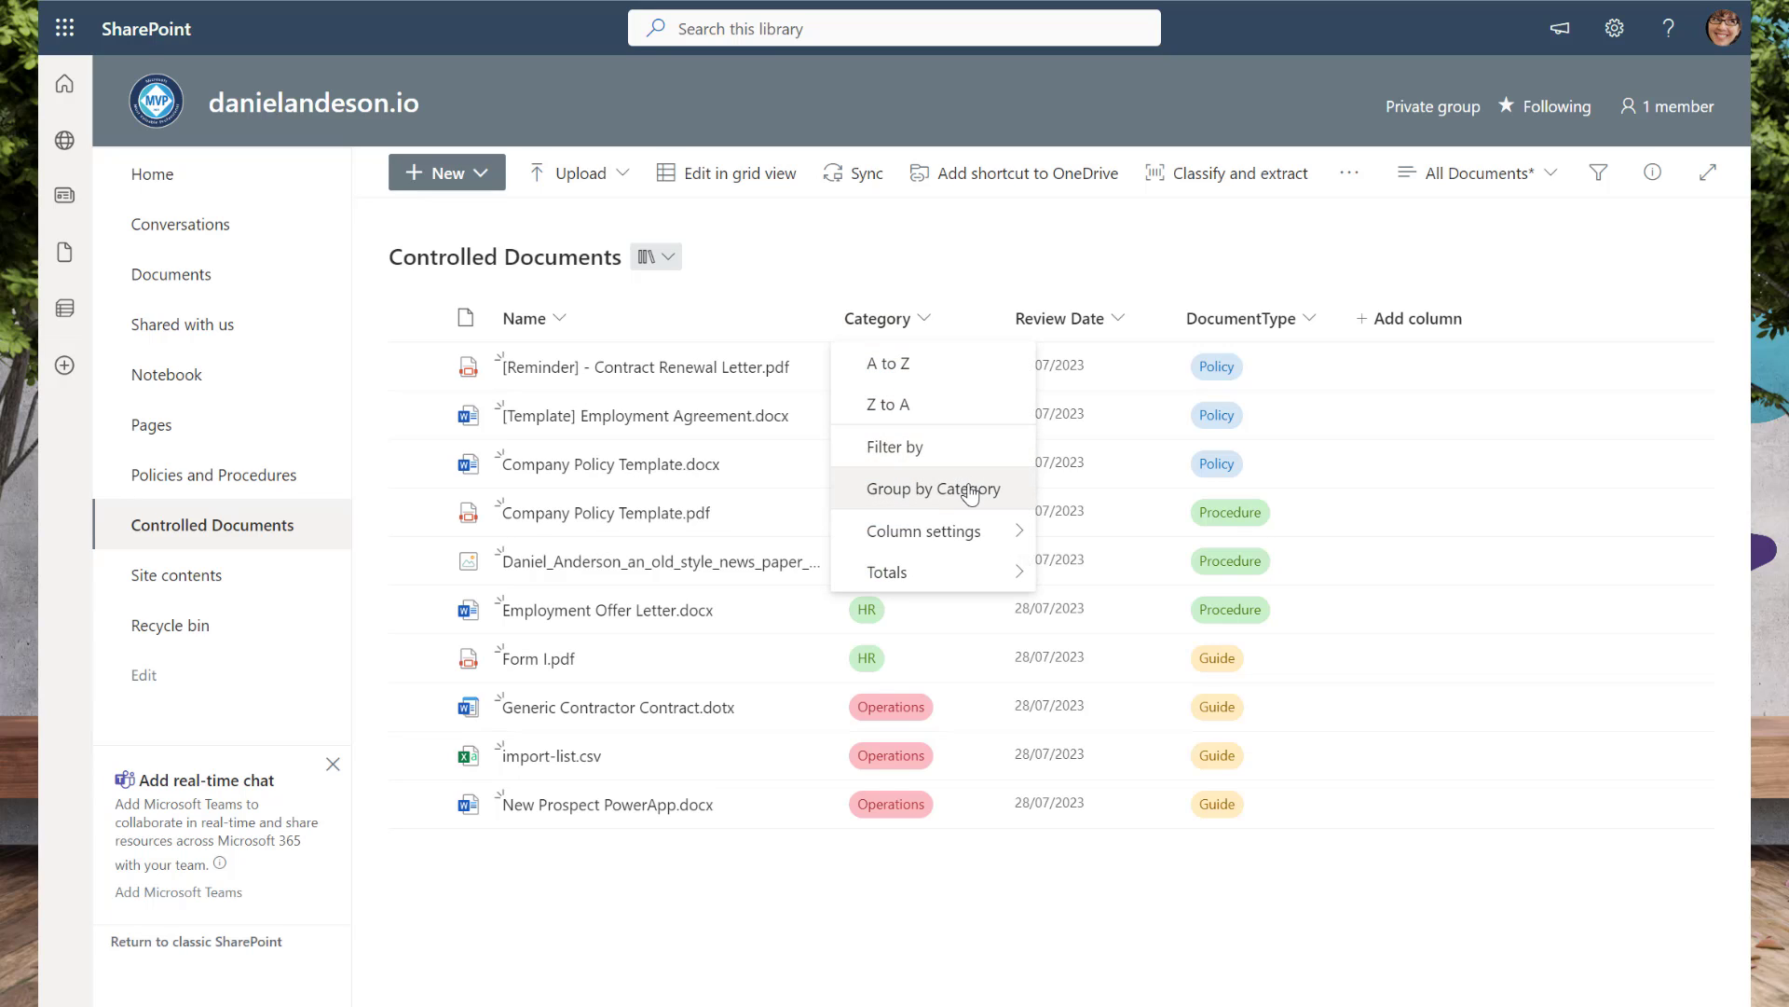
left_click(962, 449)
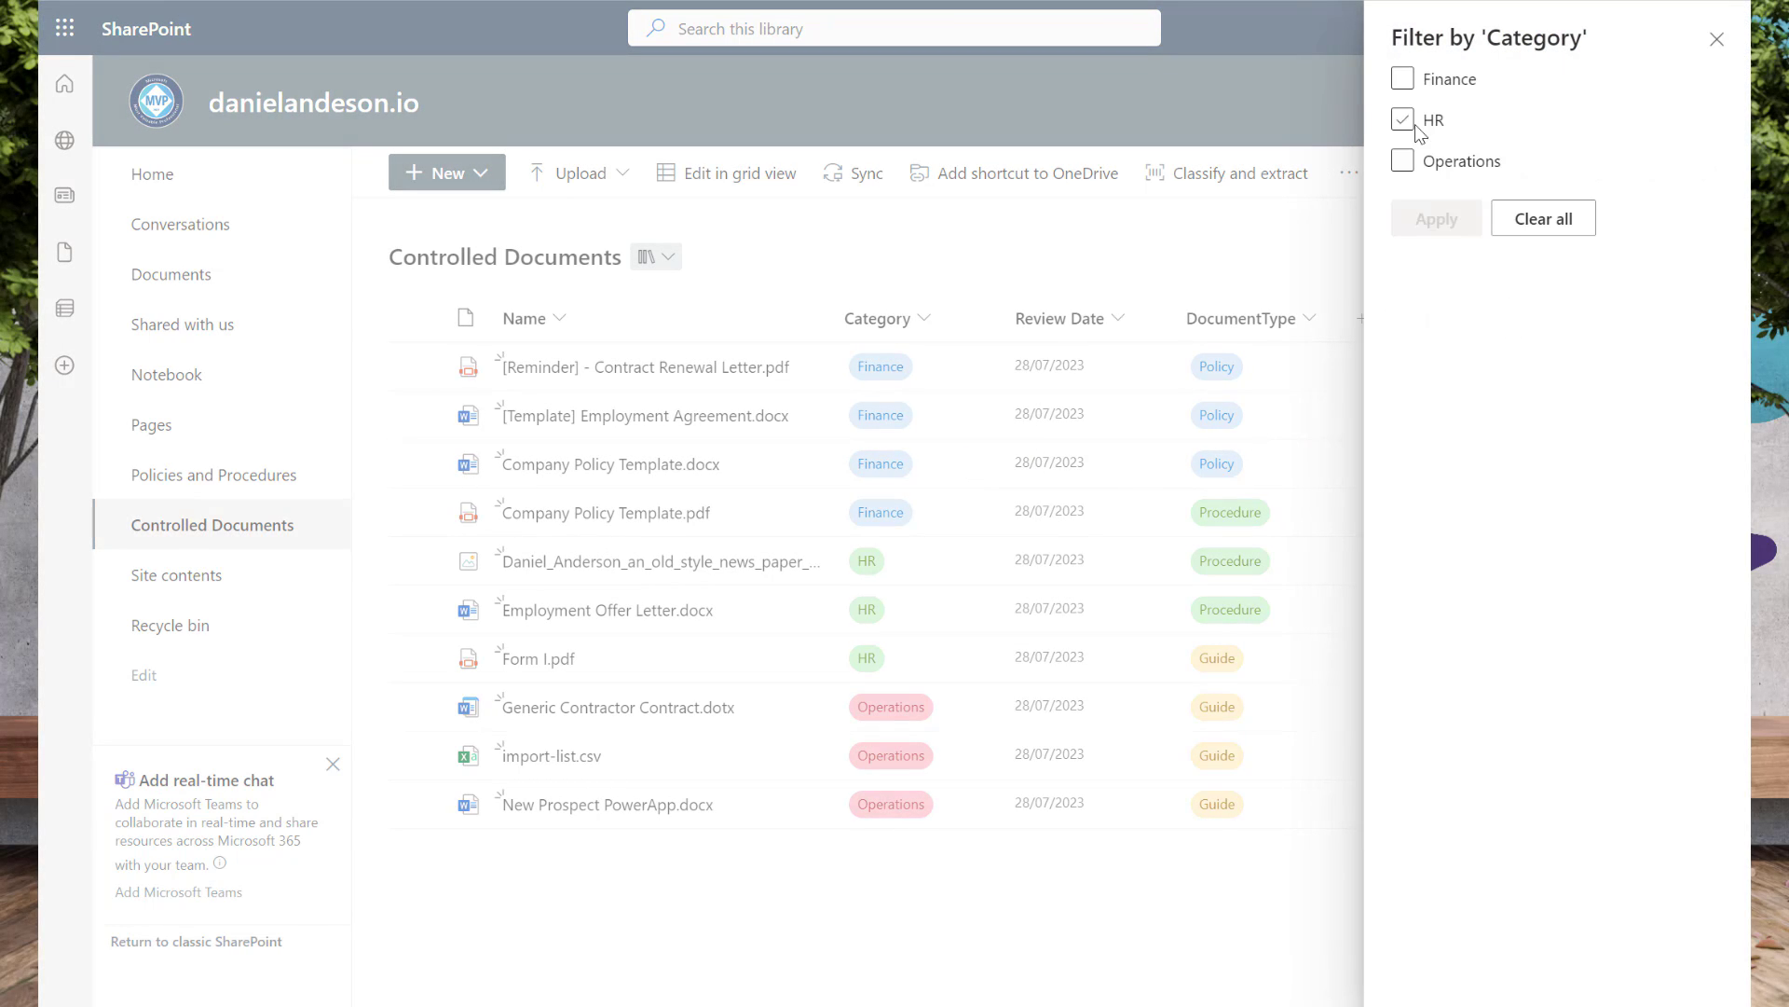
left_click(1403, 79)
left_click(1436, 218)
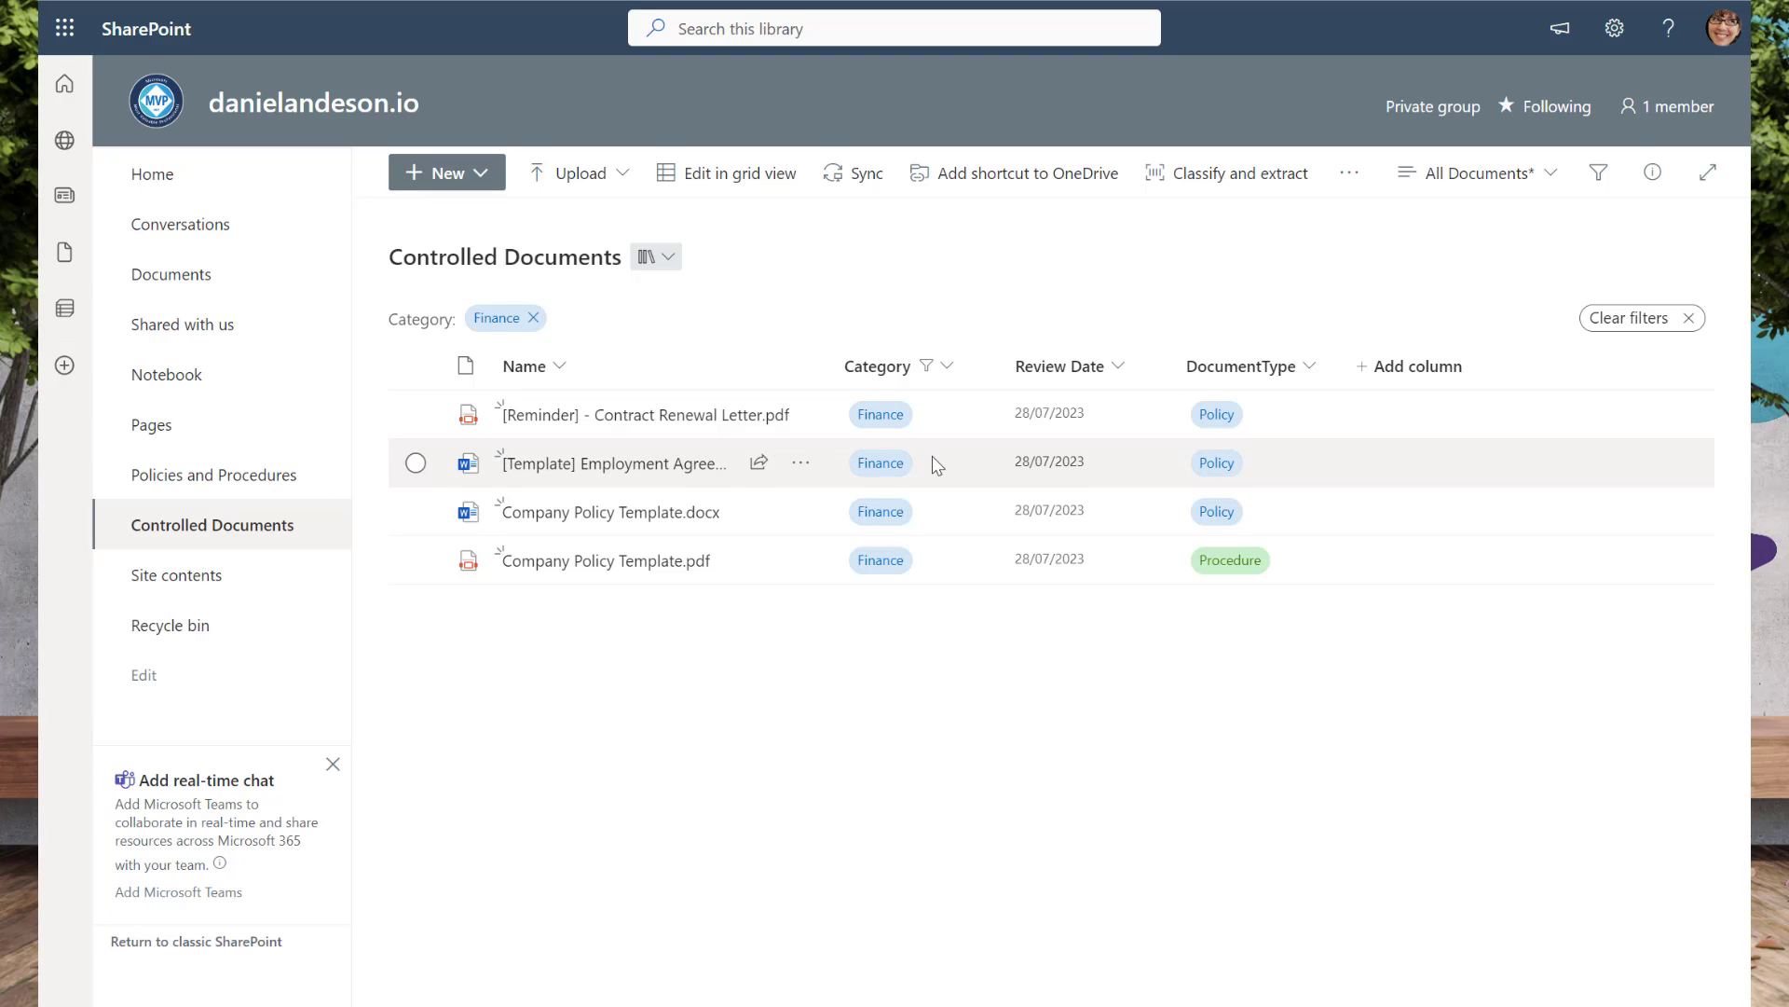
left_click(1481, 186)
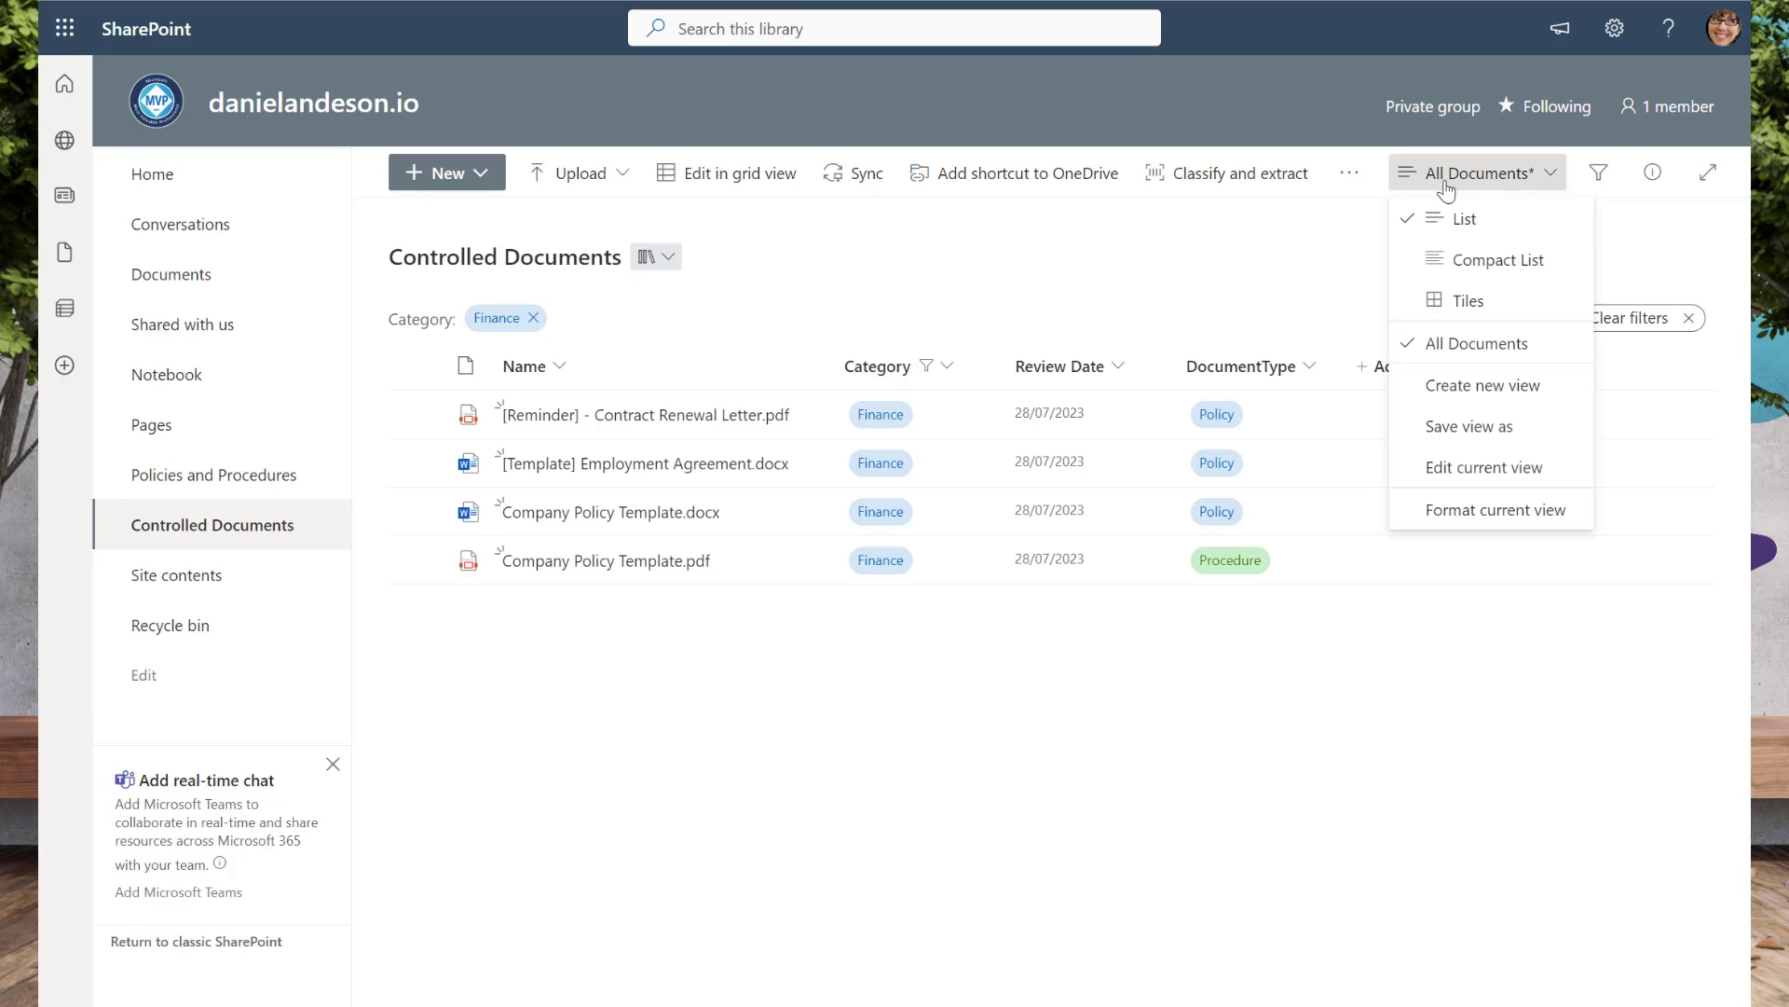
Create a new view named 'Finance Documents' in the Controlled Documents library.
left_click(1497, 388)
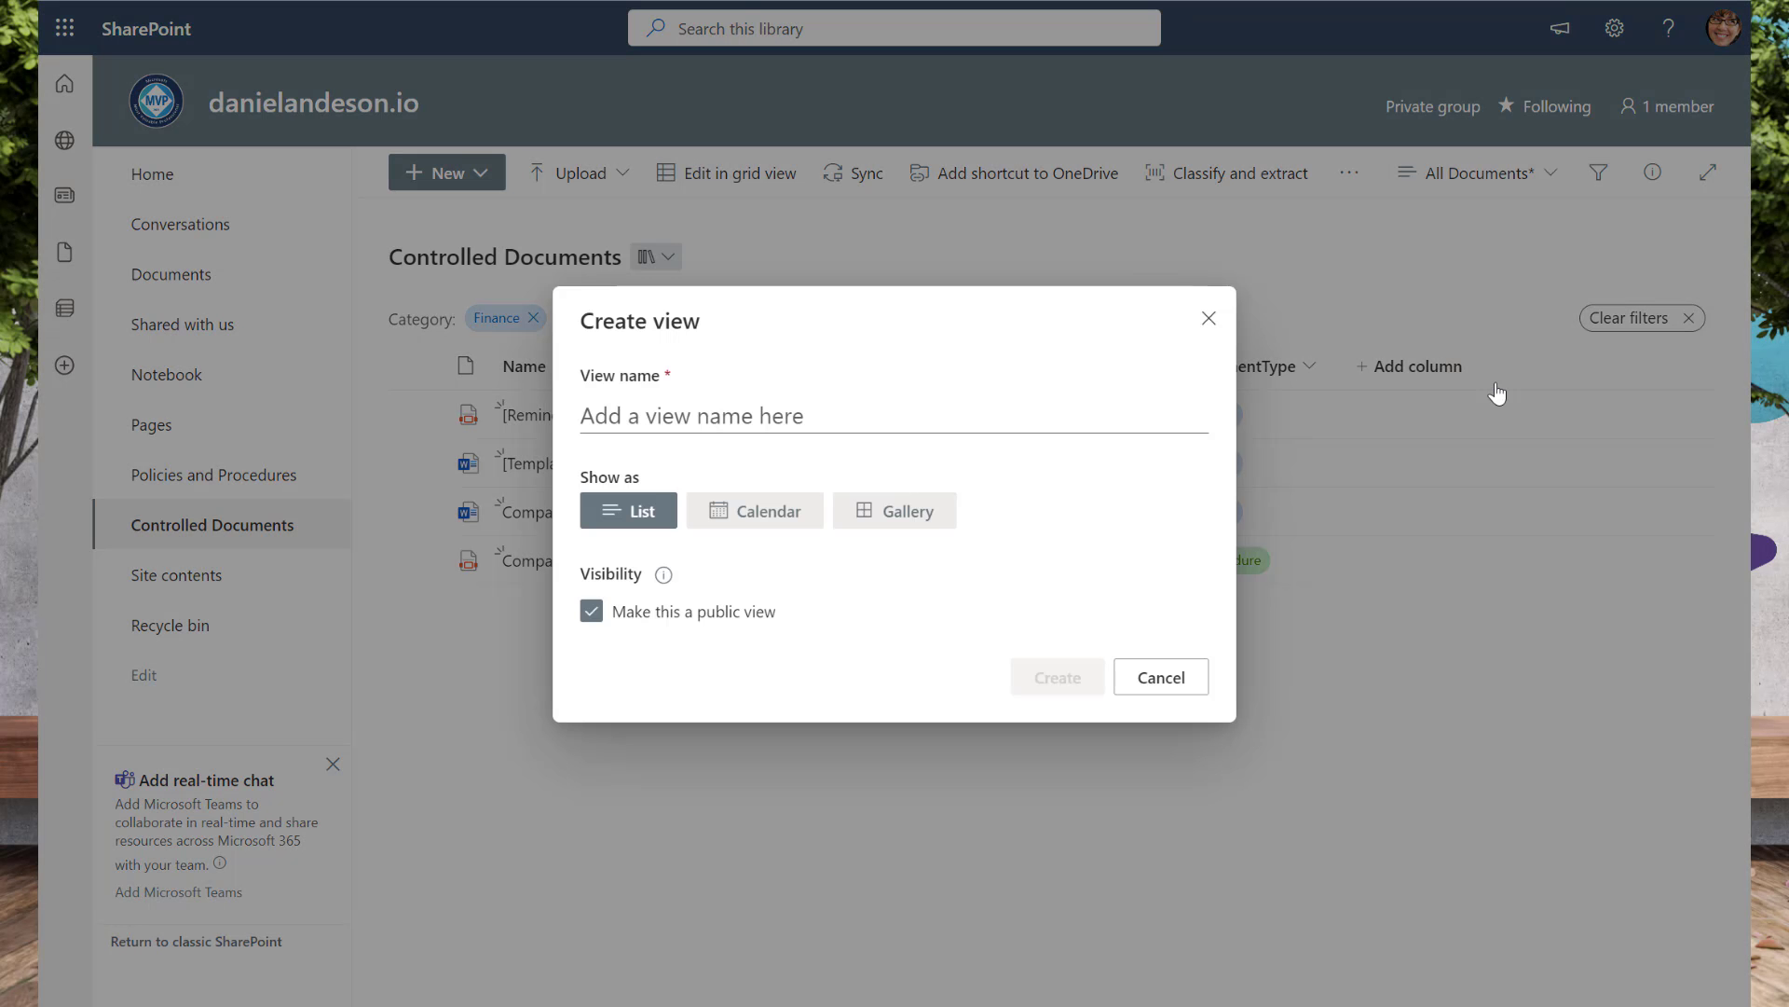
left_click(1065, 419)
type("F")
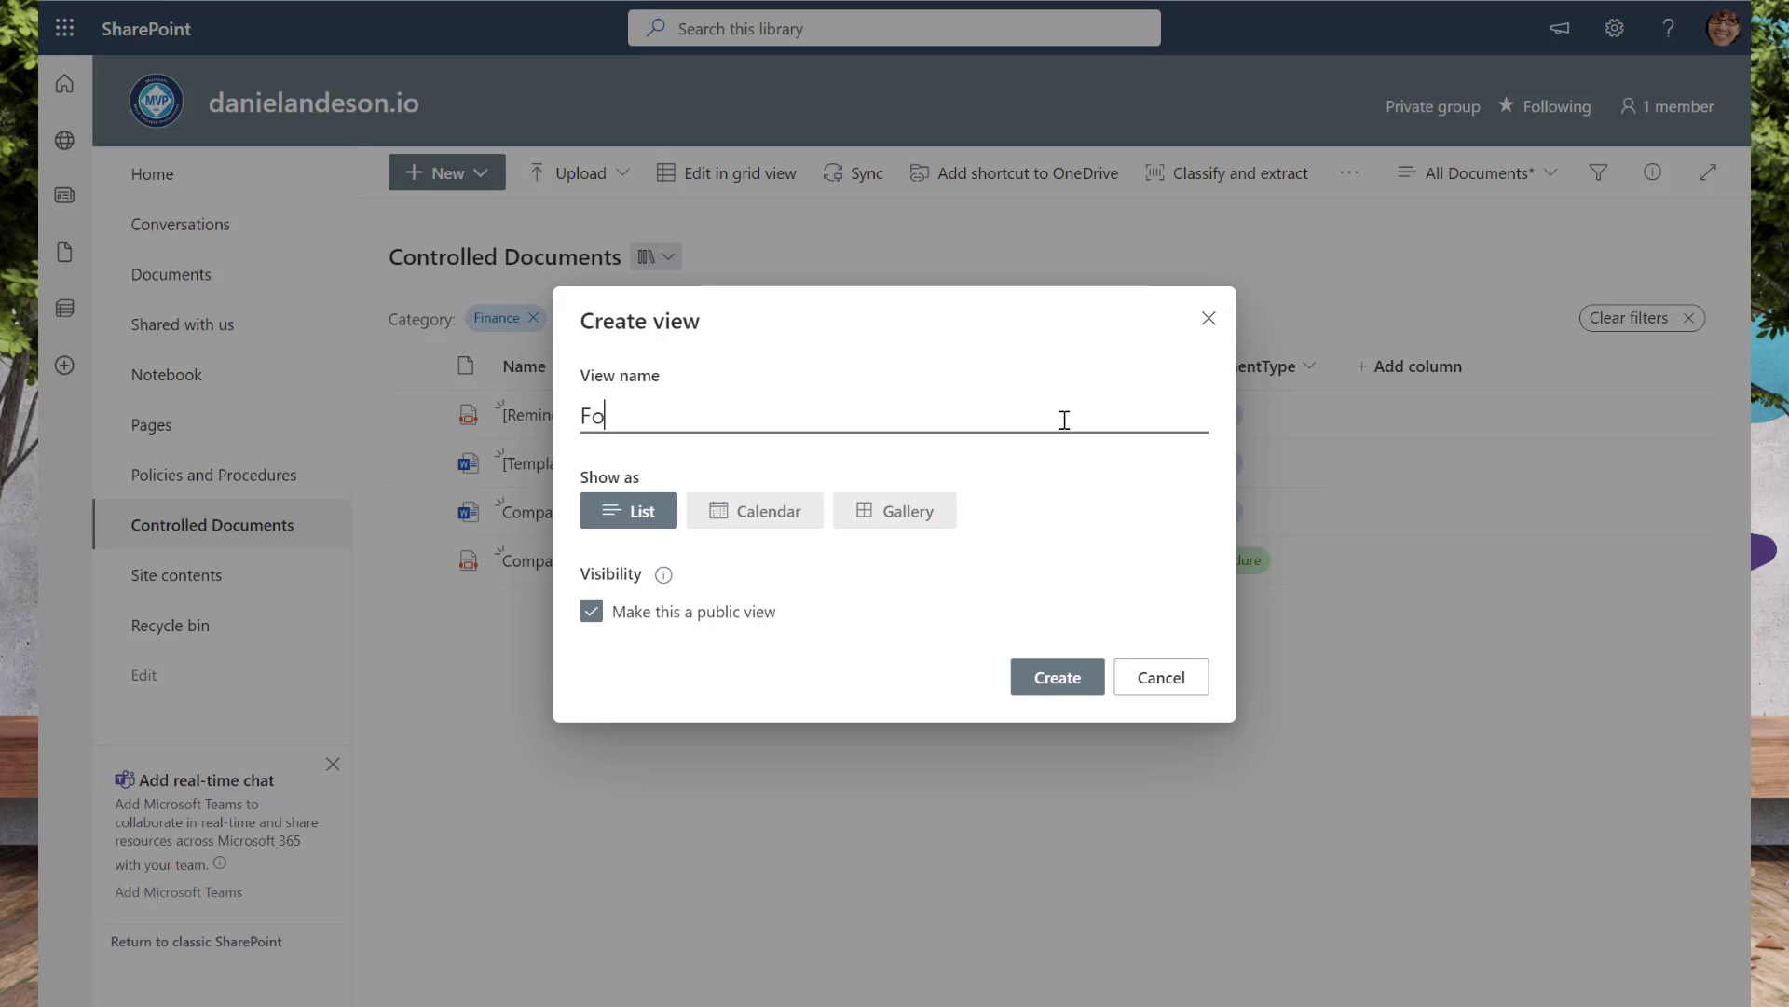
type("inance Documents")
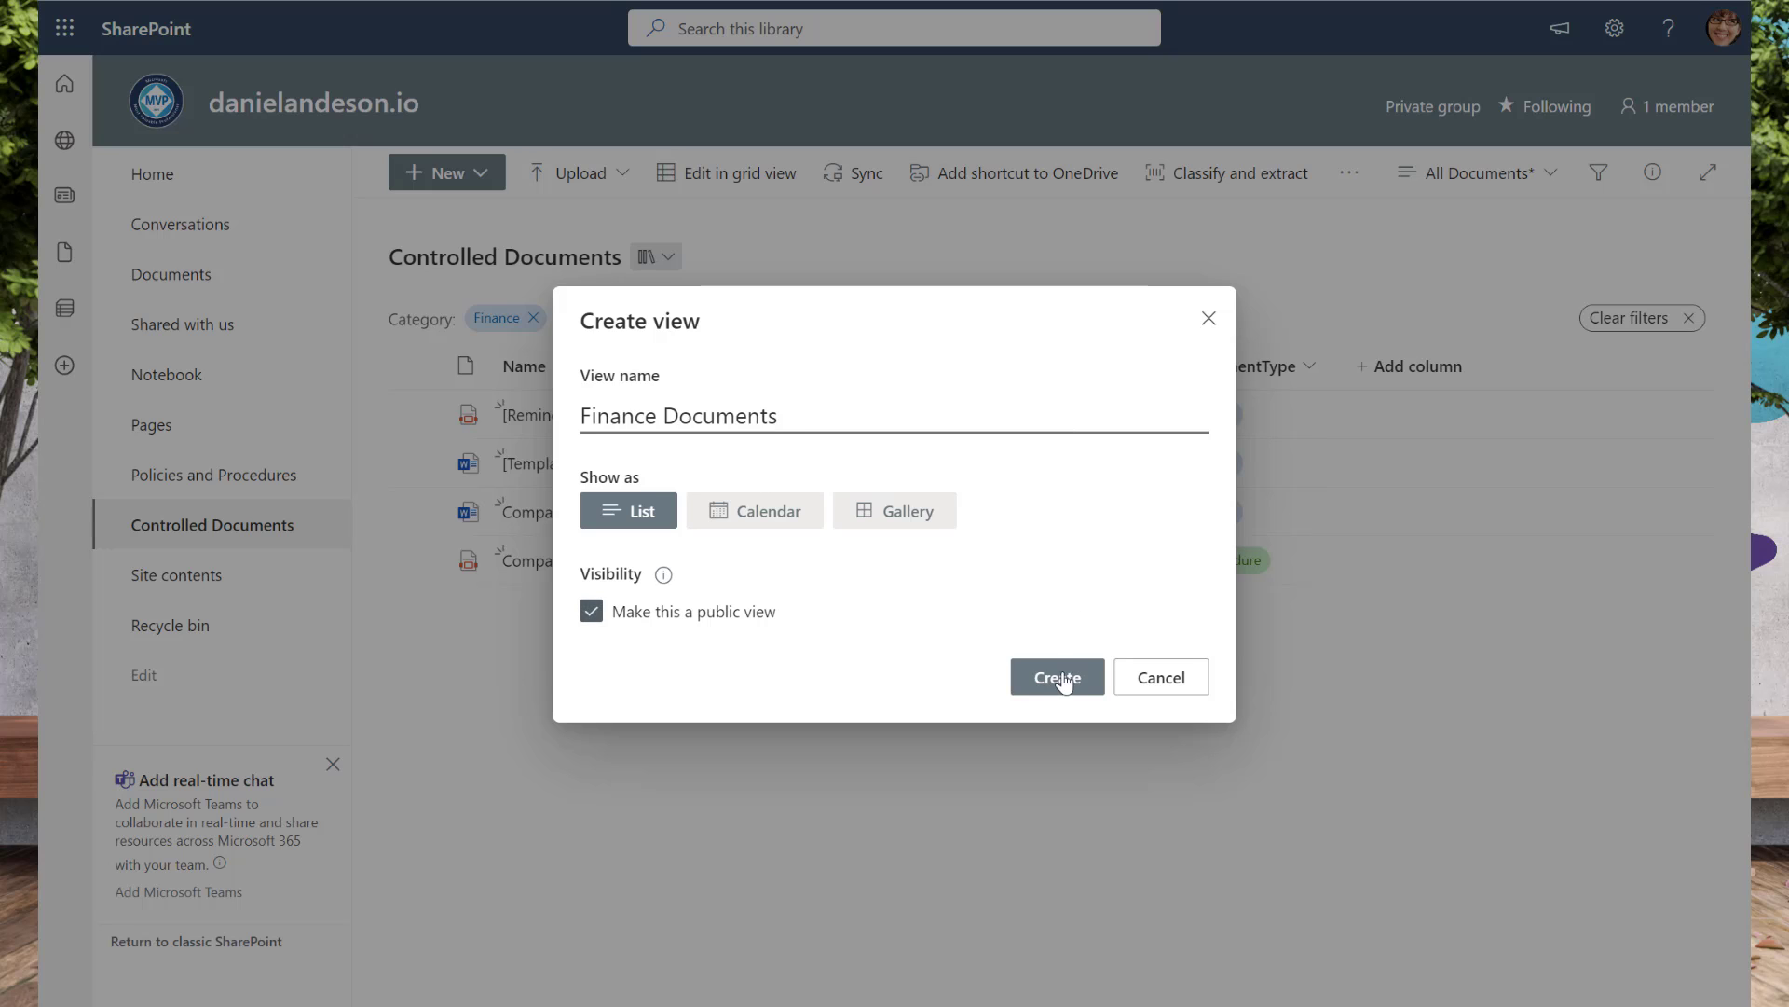
left_click(1058, 678)
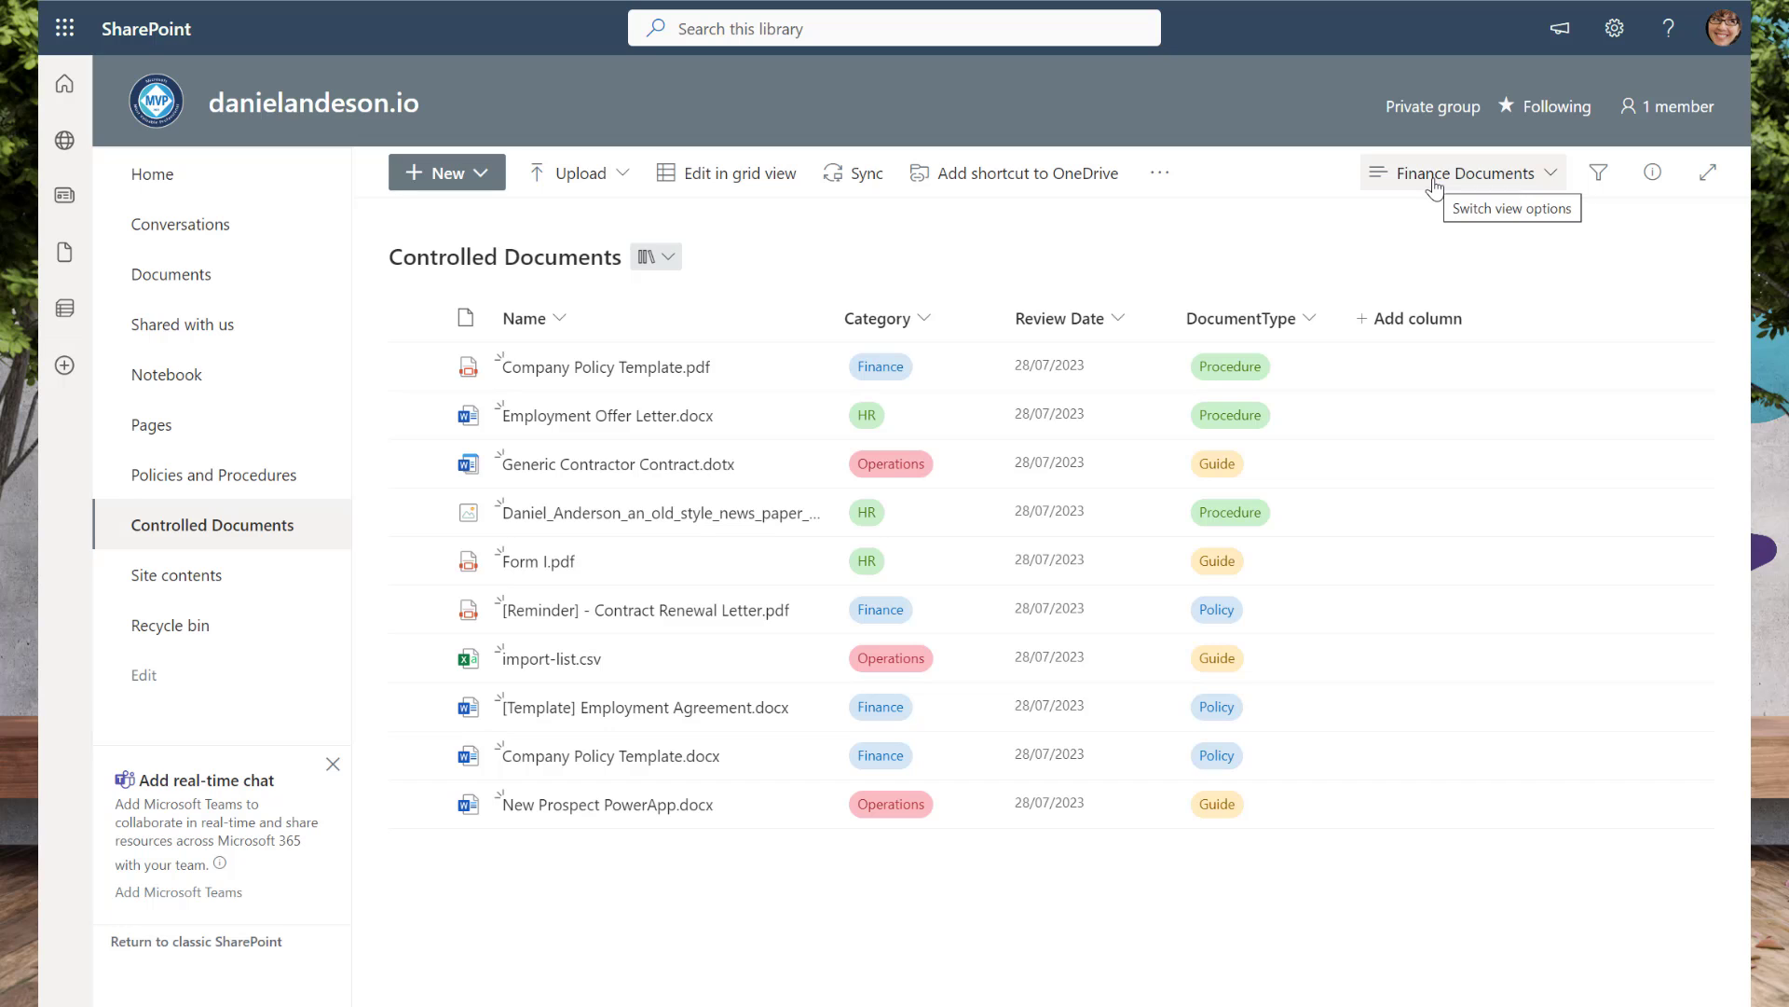
Filter the new view's Category column to Finance so only the four Finance files show.
left_click(923, 319)
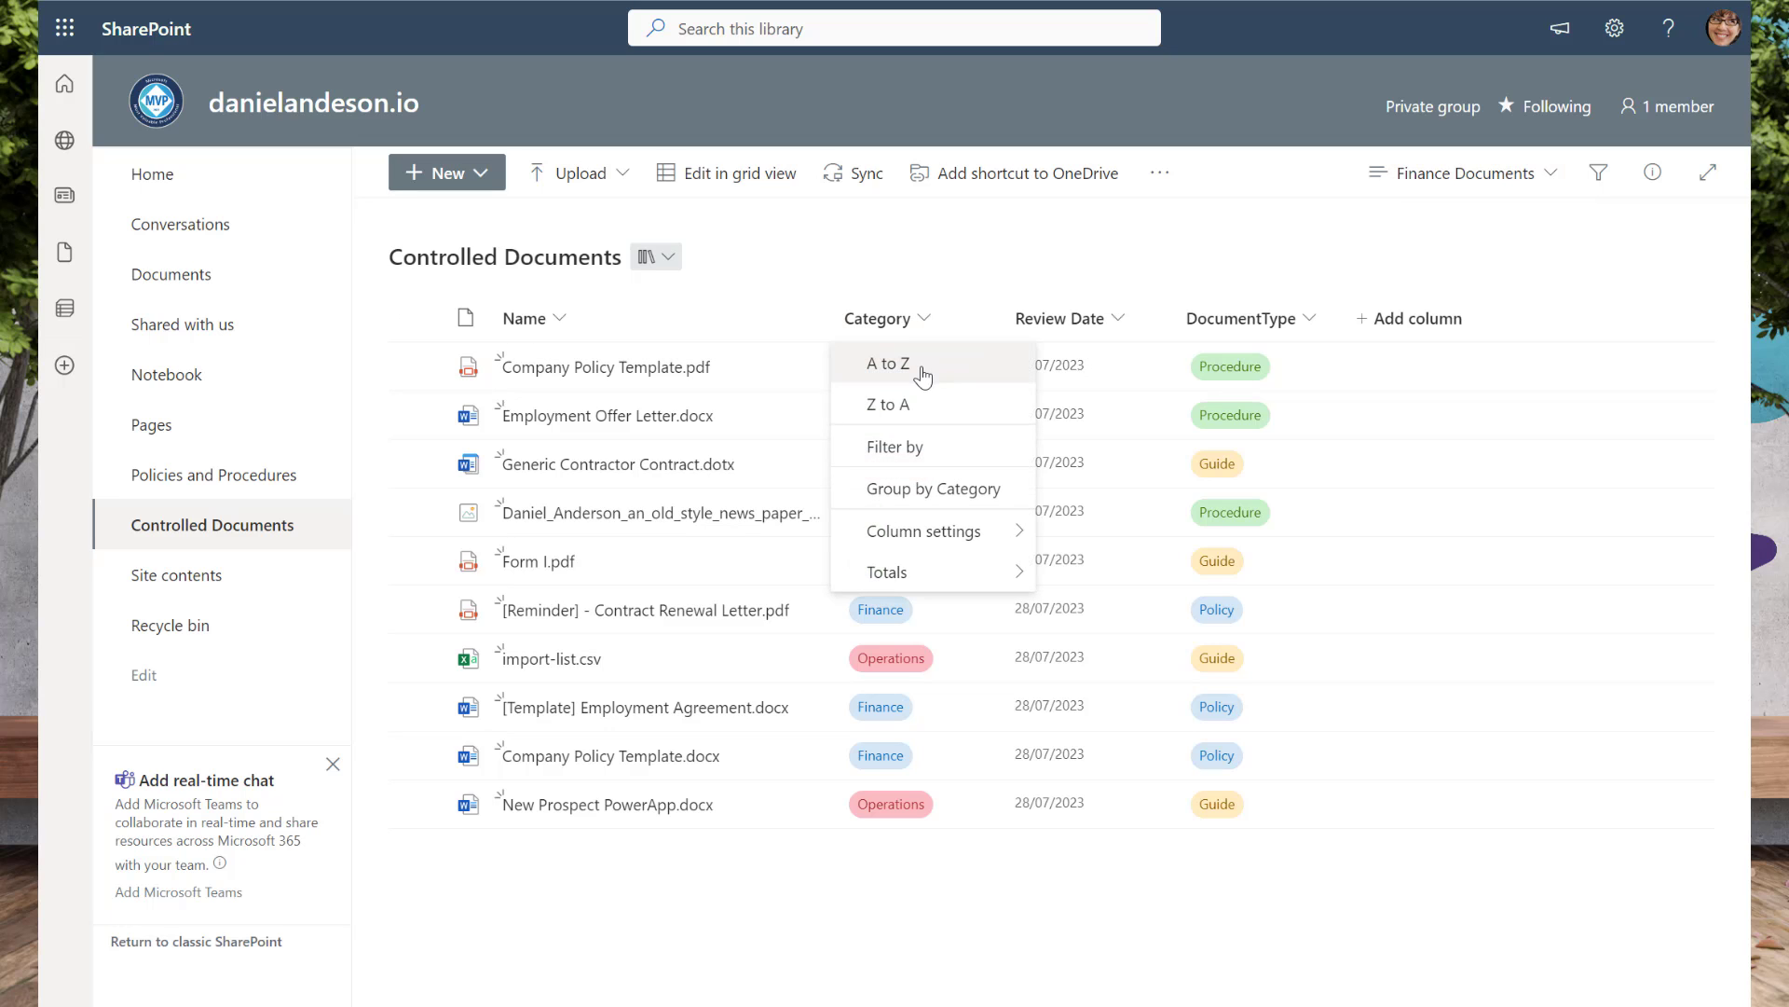
left_click(912, 451)
left_click(1403, 79)
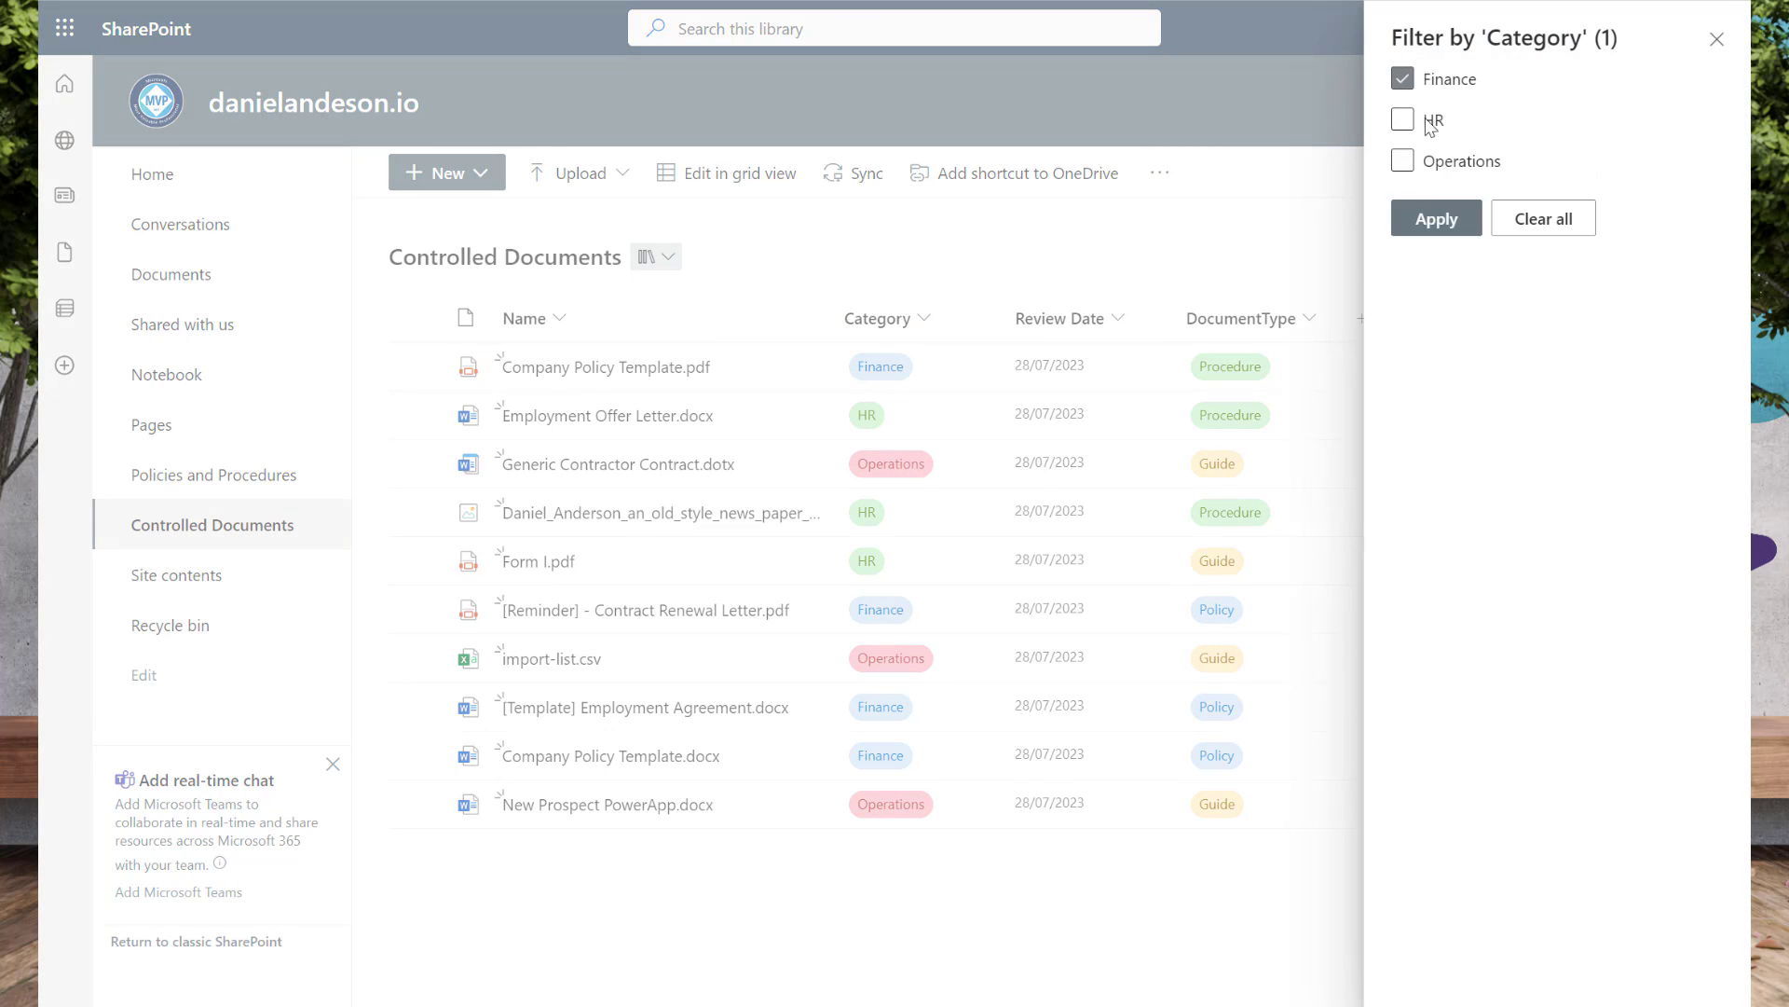
left_click(1435, 218)
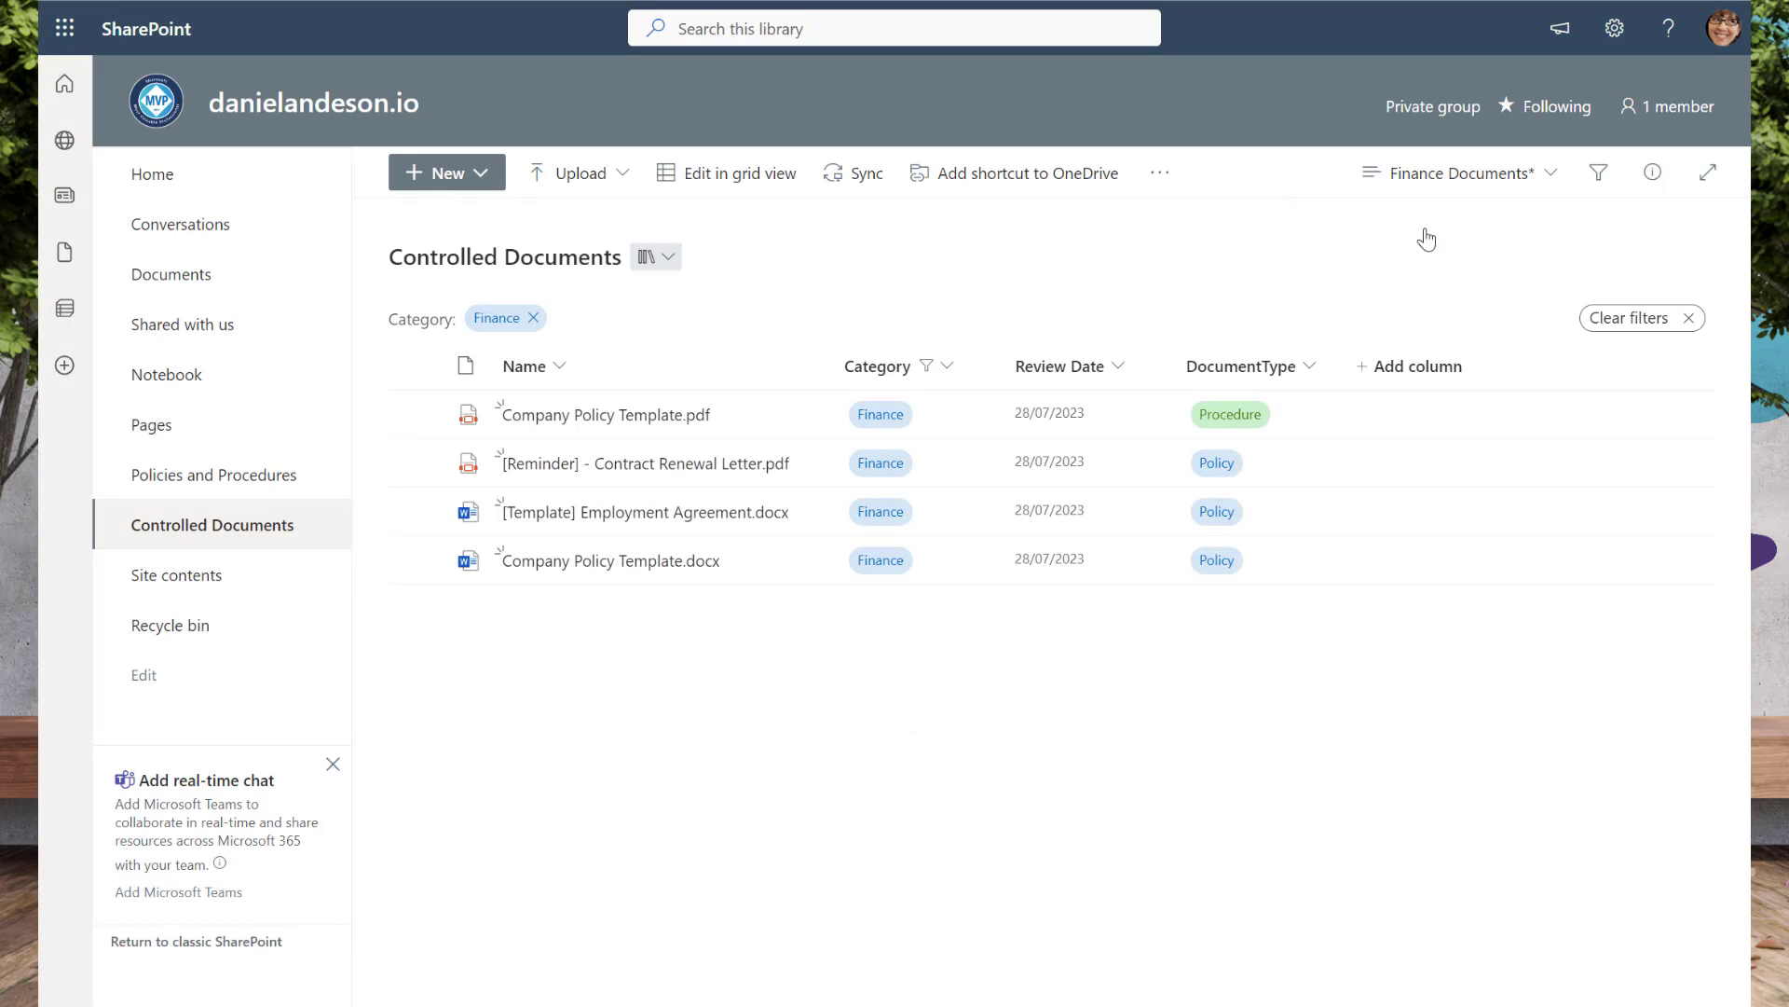
left_click(1452, 175)
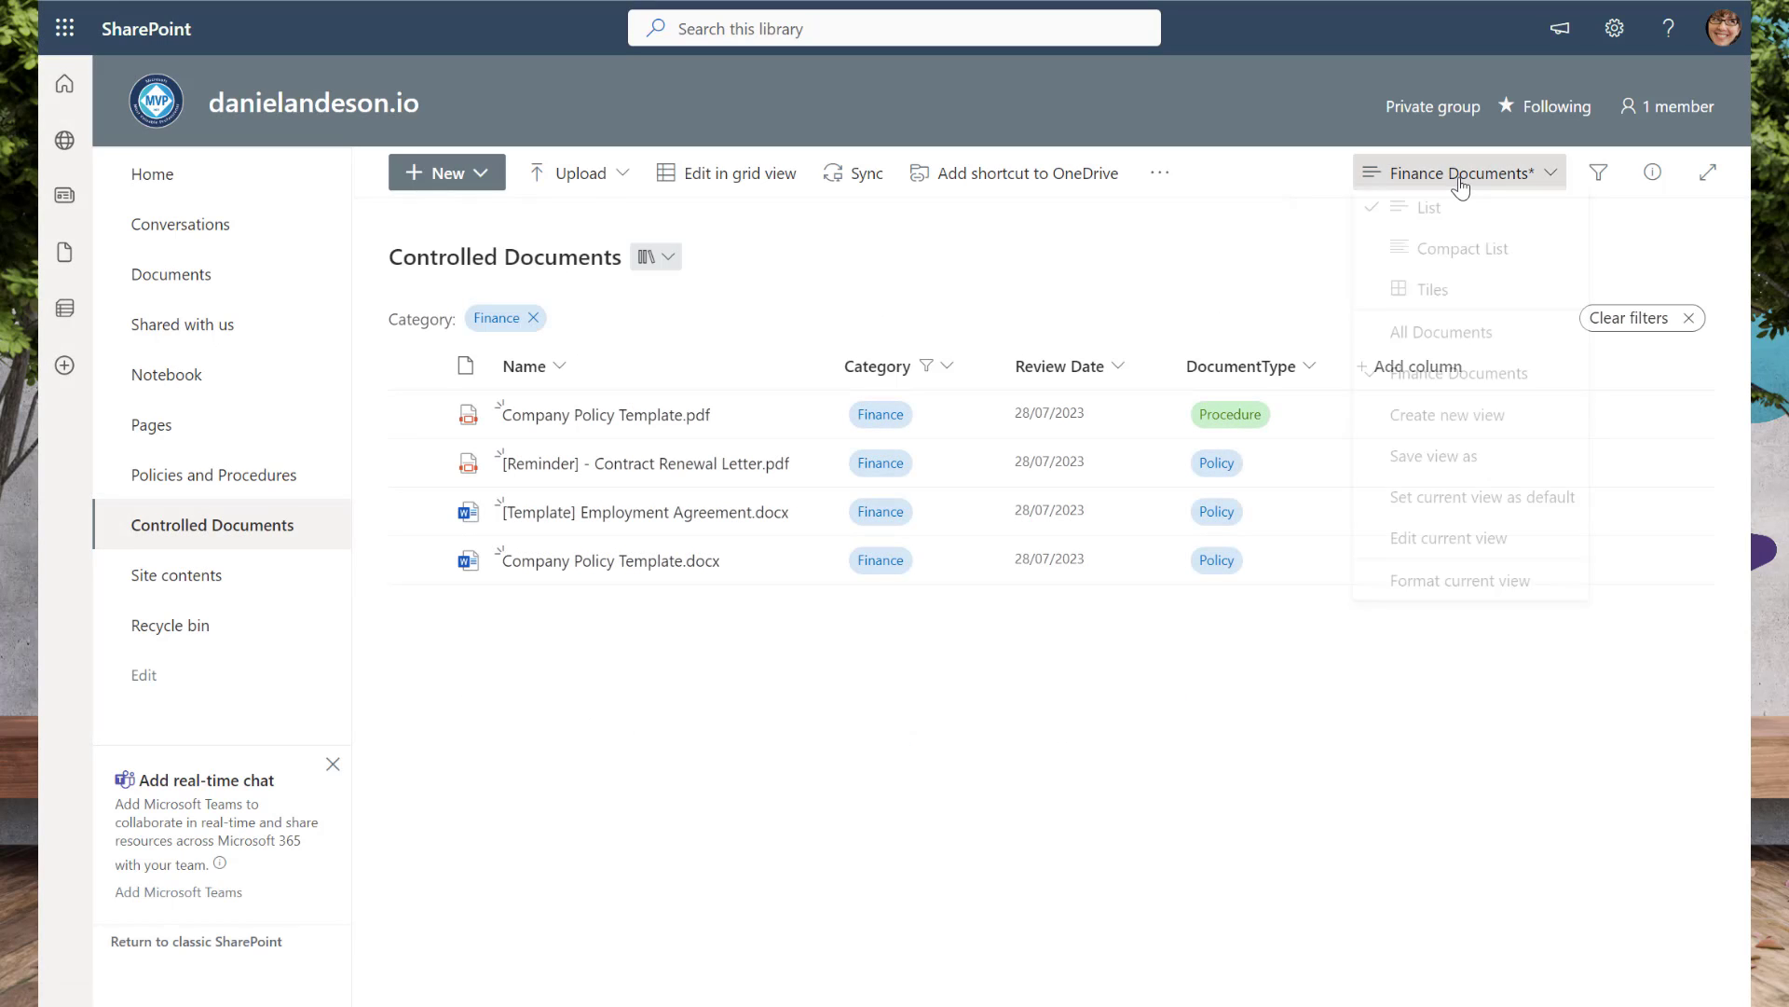
Save the Finance filter into the Finance Documents view, then switch to All Documents.
left_click(1447, 471)
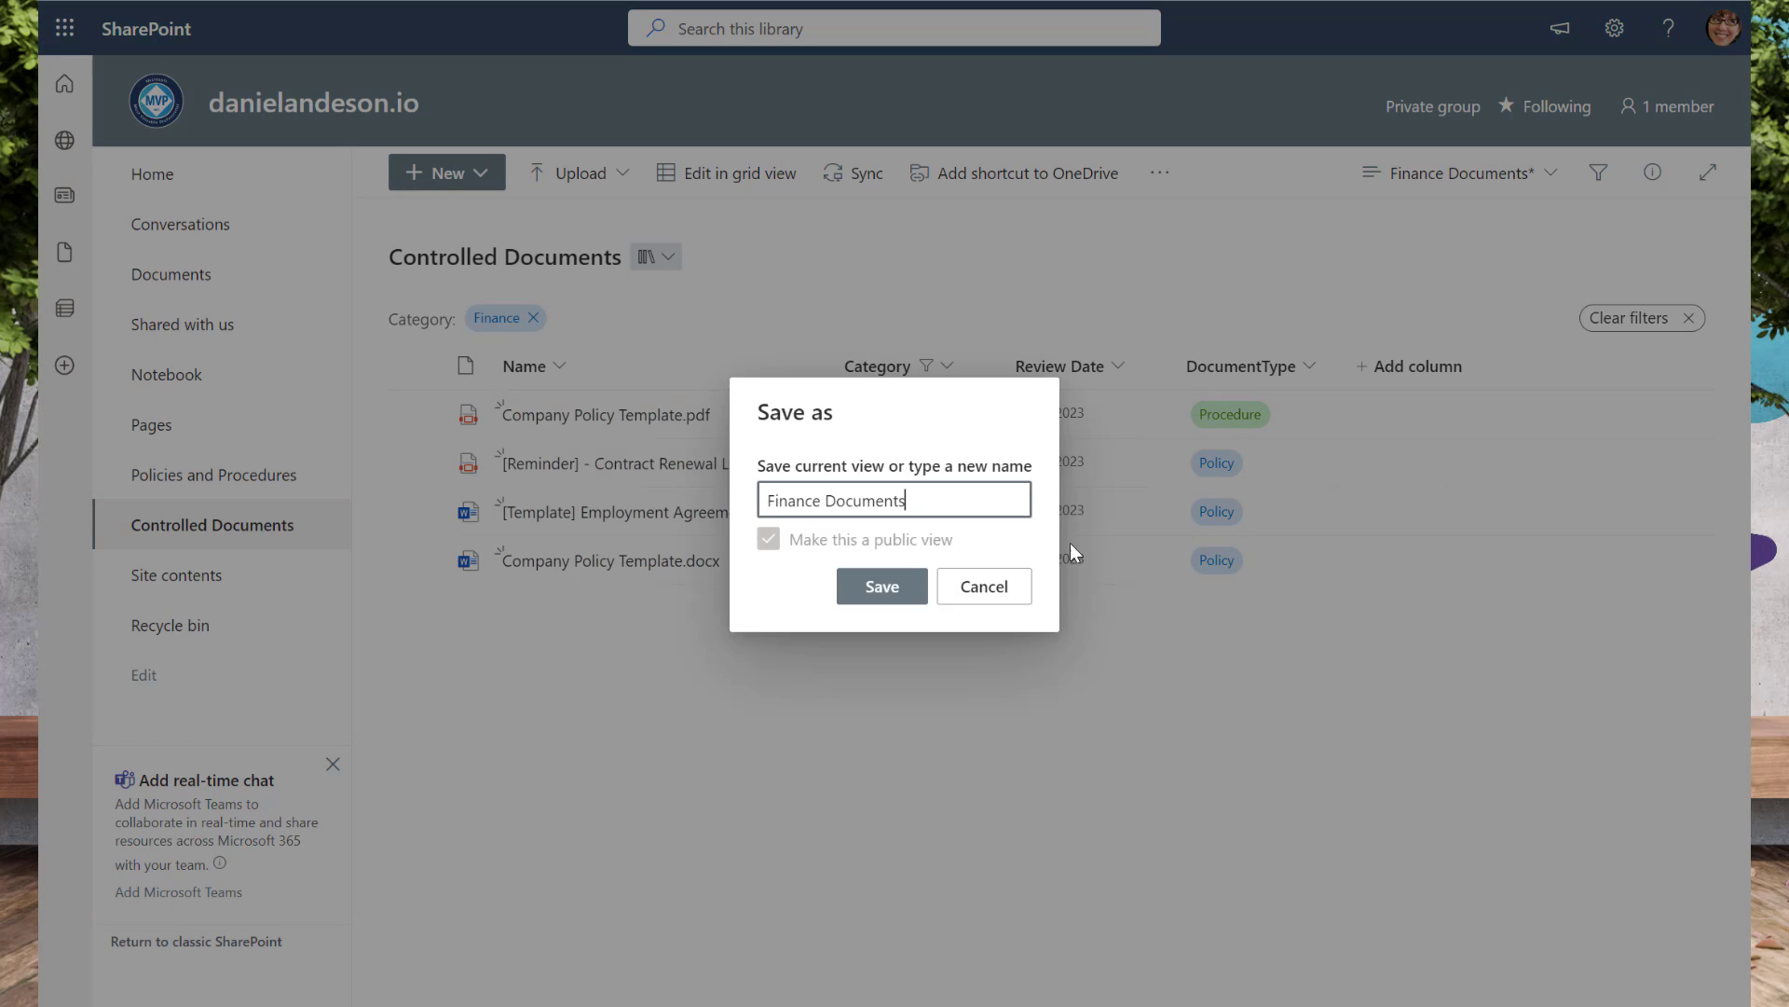
left_click(884, 586)
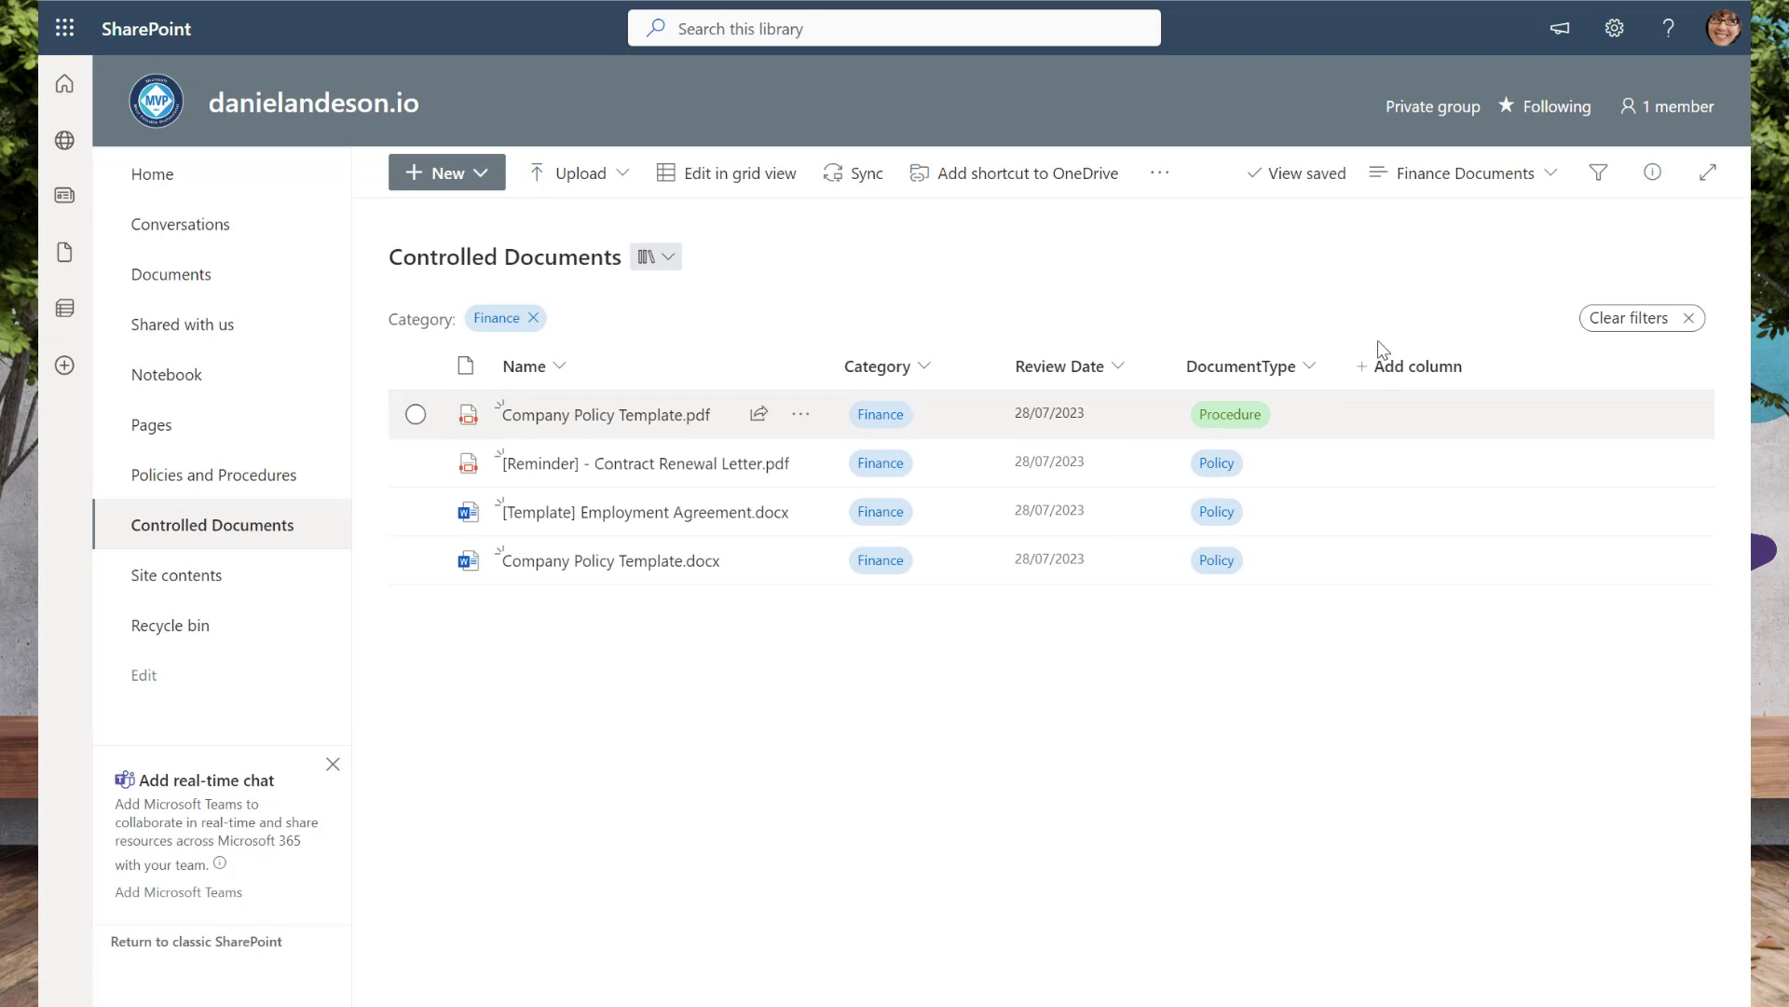
left_click(1470, 172)
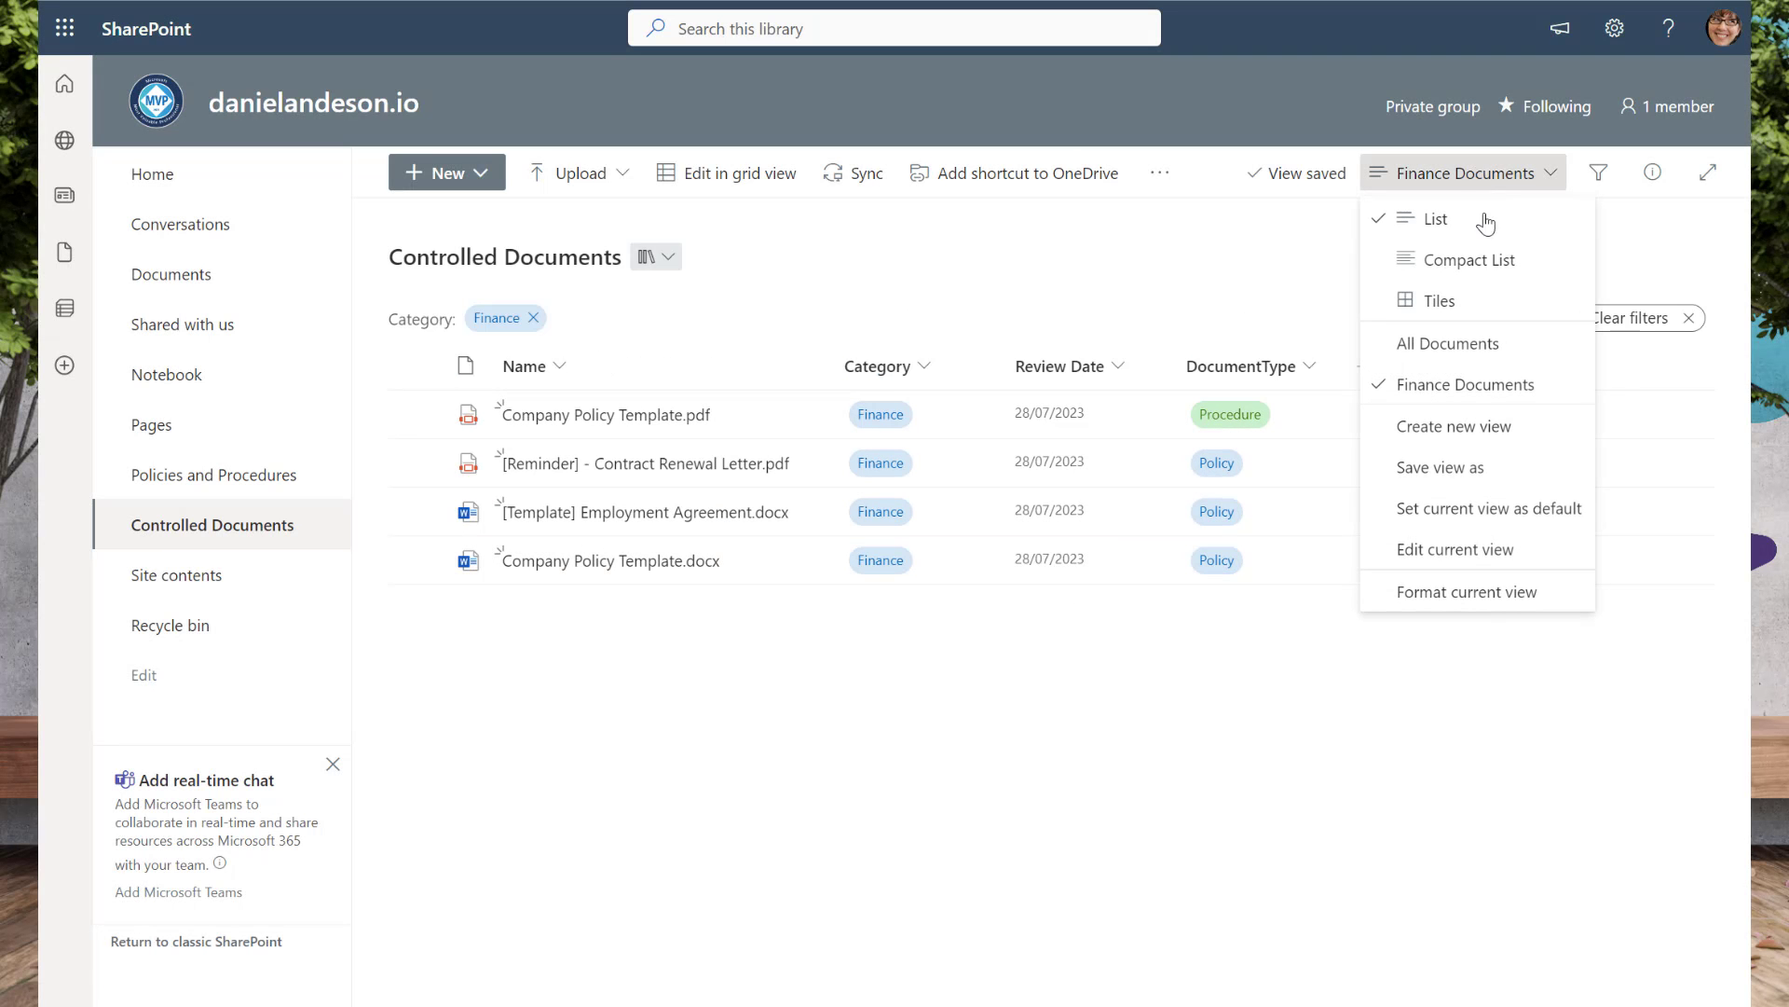
left_click(1454, 359)
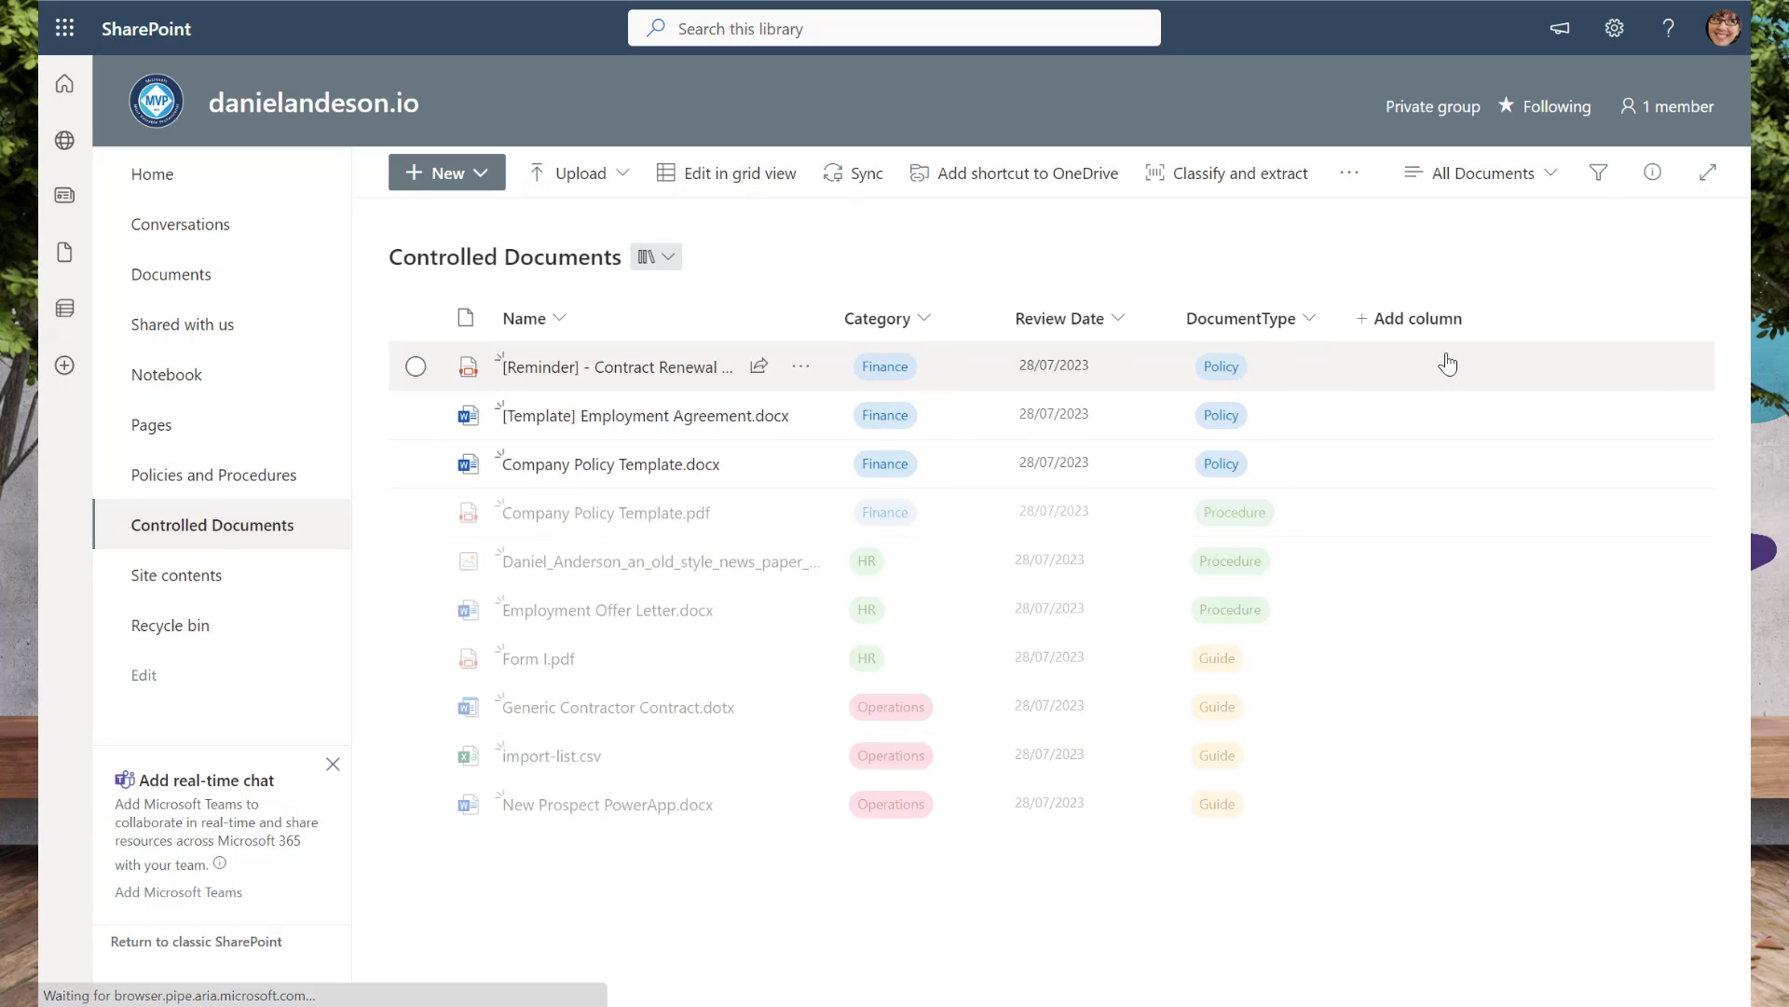
Check the Finance Documents view, then return to the All Documents view.
left_click(1477, 174)
left_click(1486, 390)
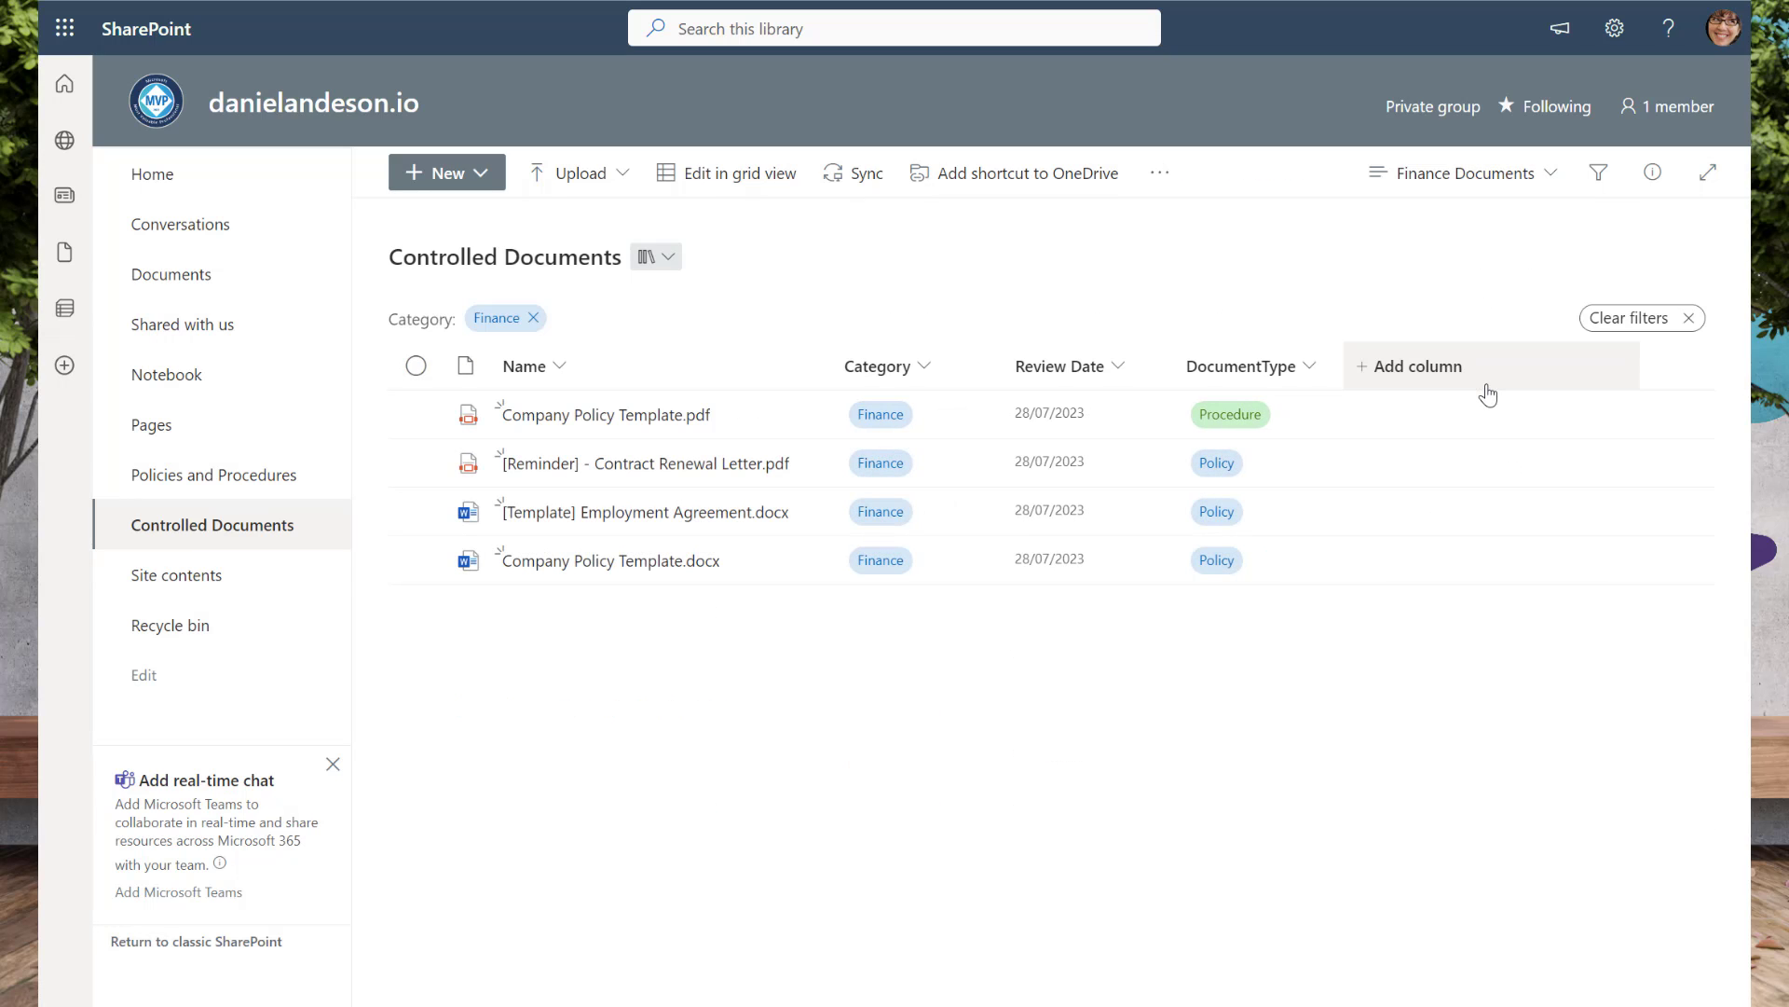
left_click(1465, 175)
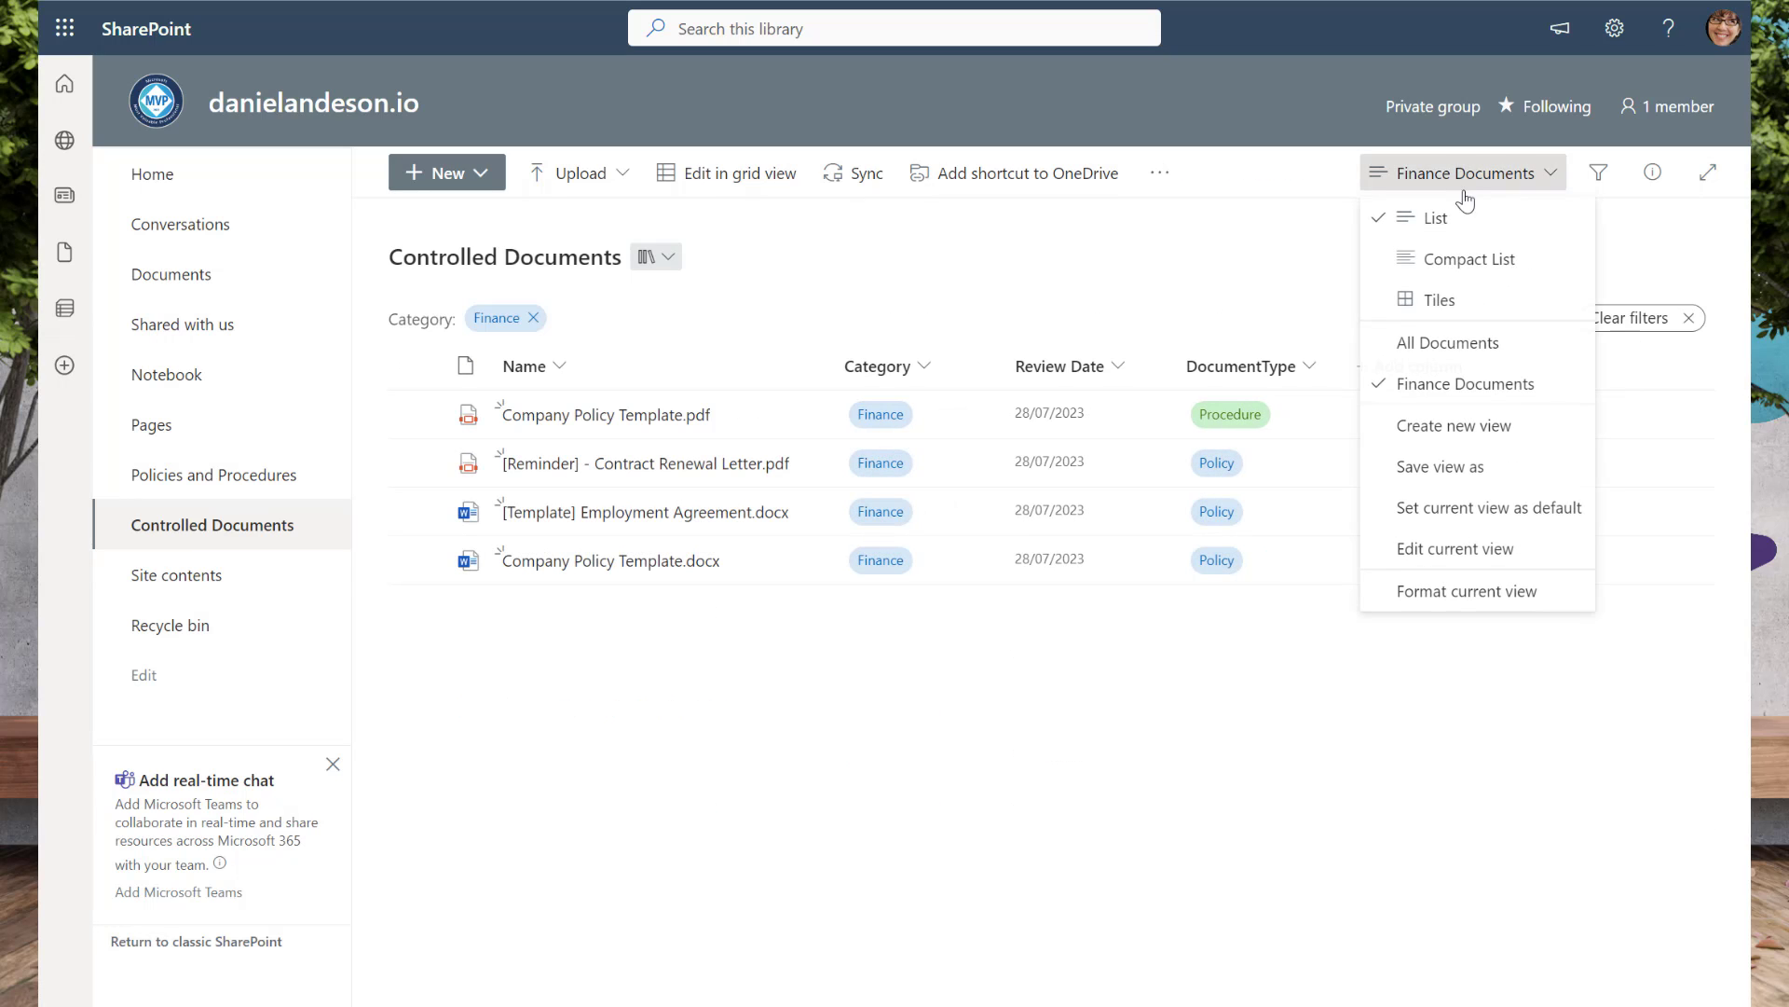
left_click(1461, 358)
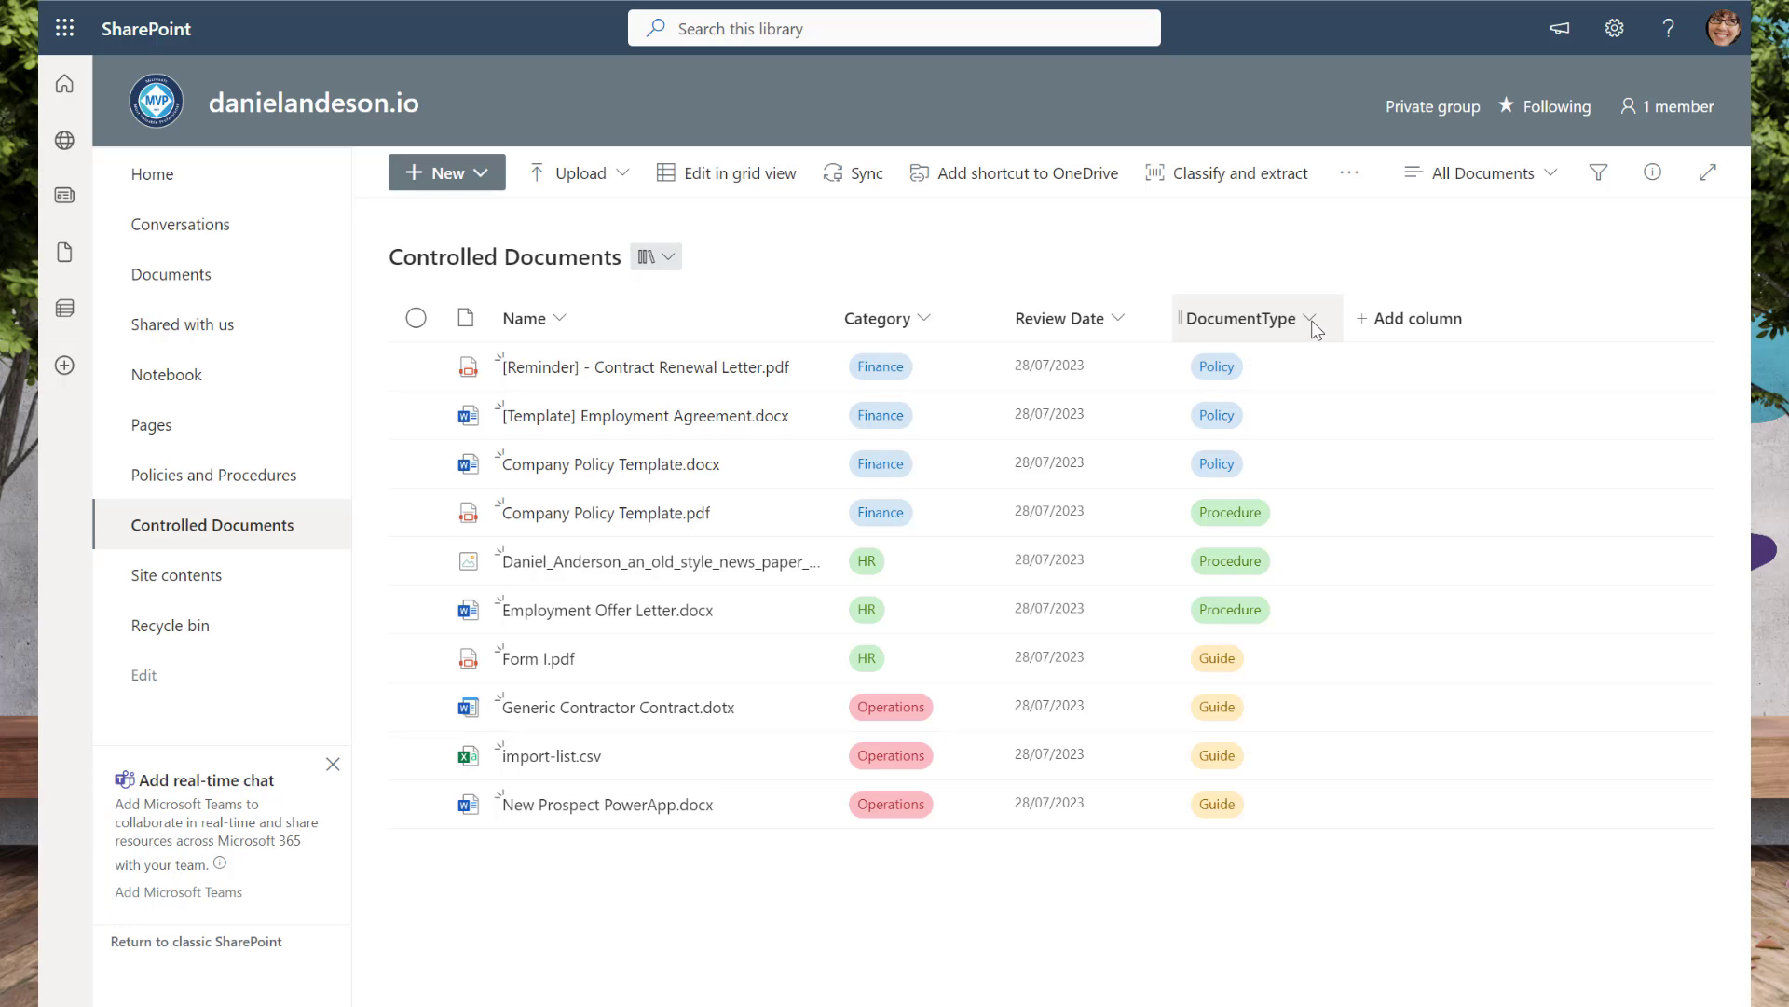
Create another library view named 'Procedures'.
left_click(1482, 174)
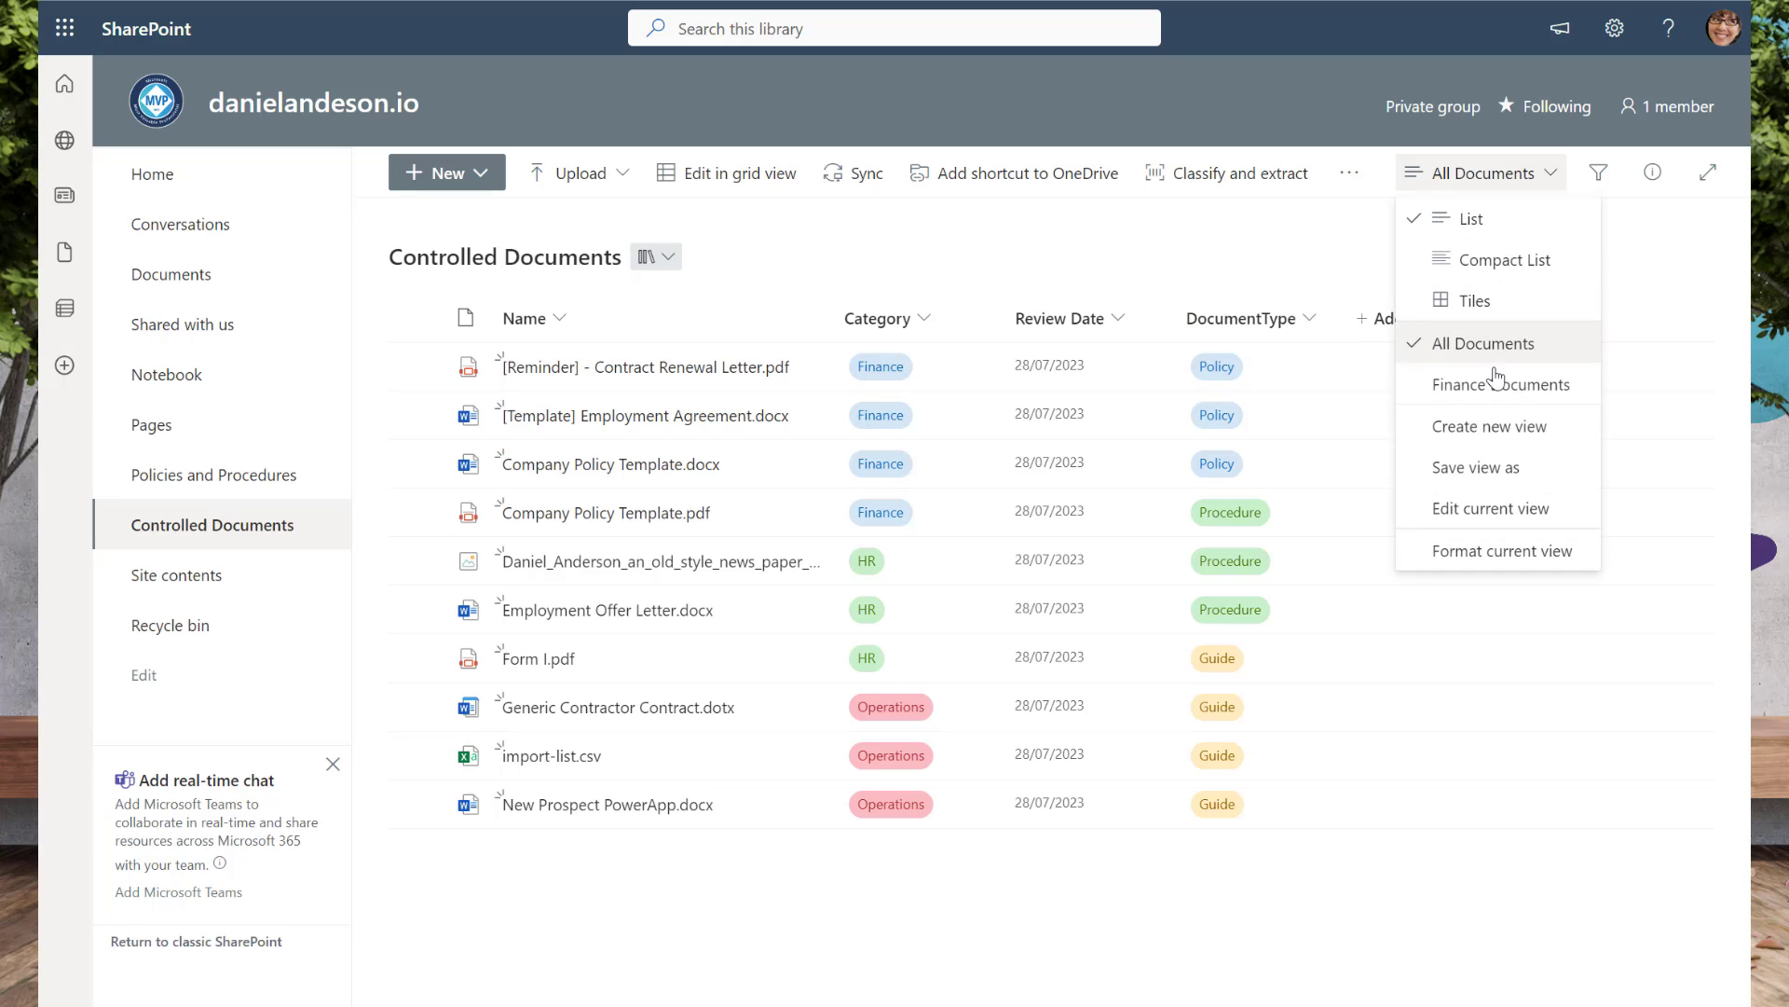
left_click(1494, 425)
left_click(835, 411)
type("P")
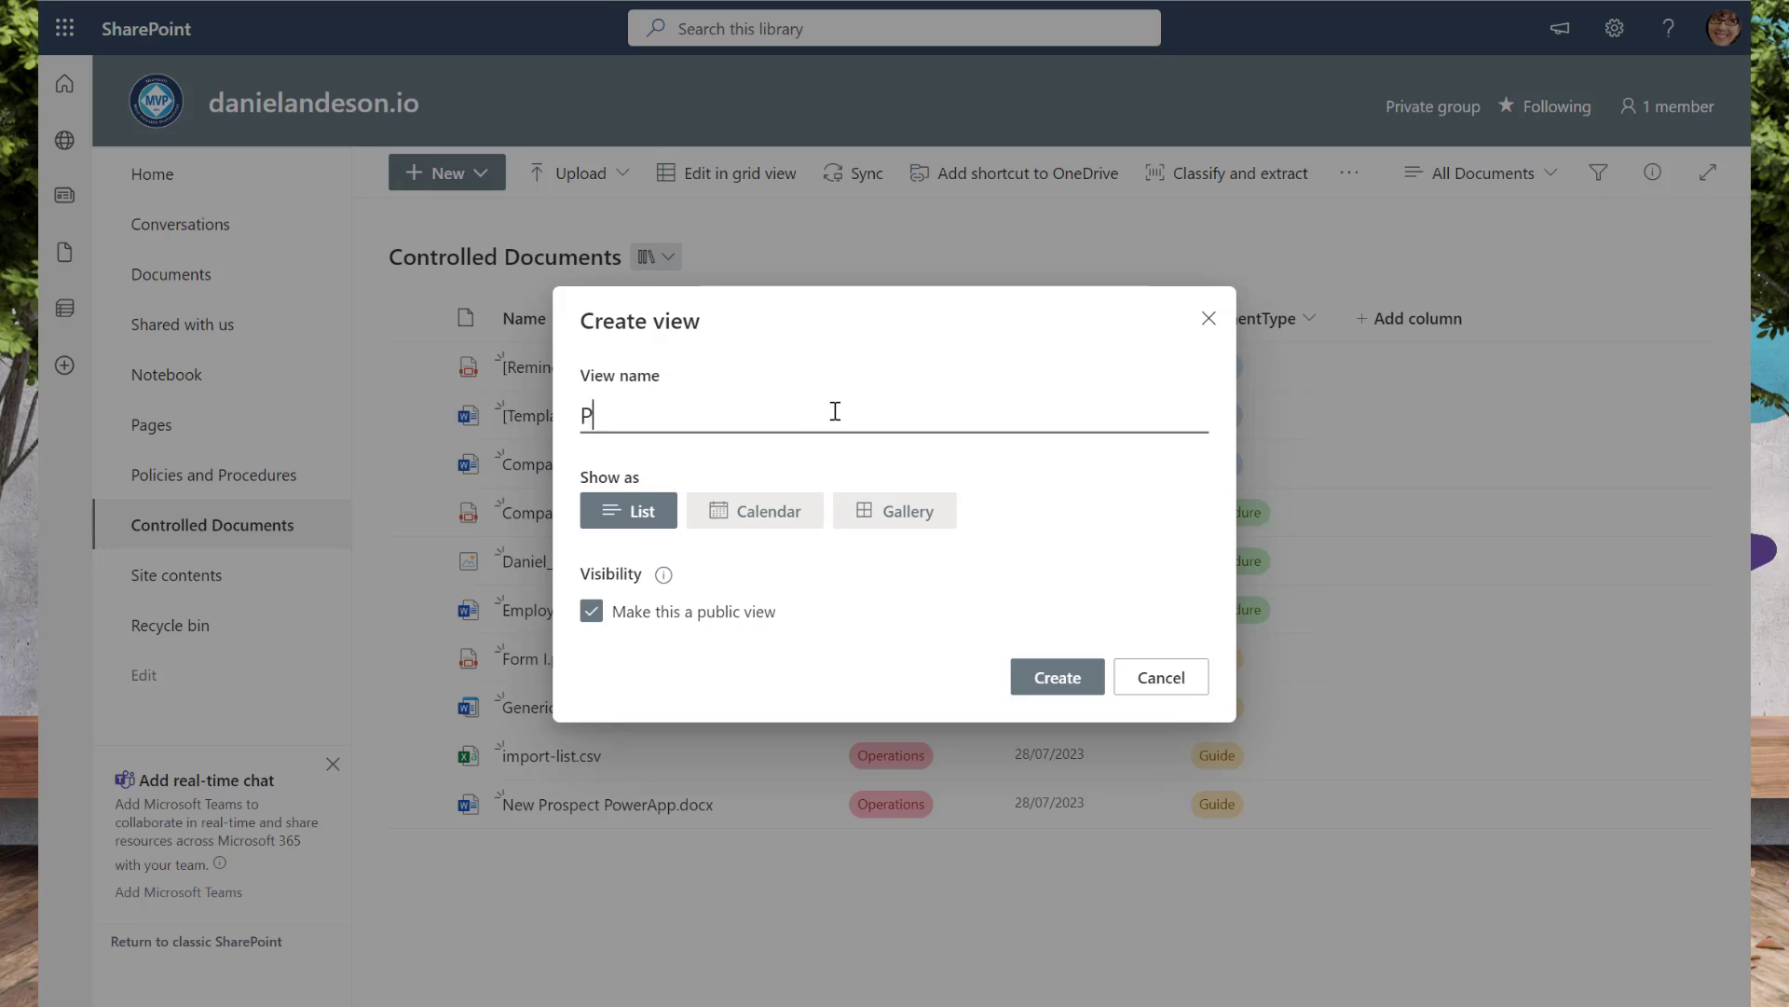
type("rocedures")
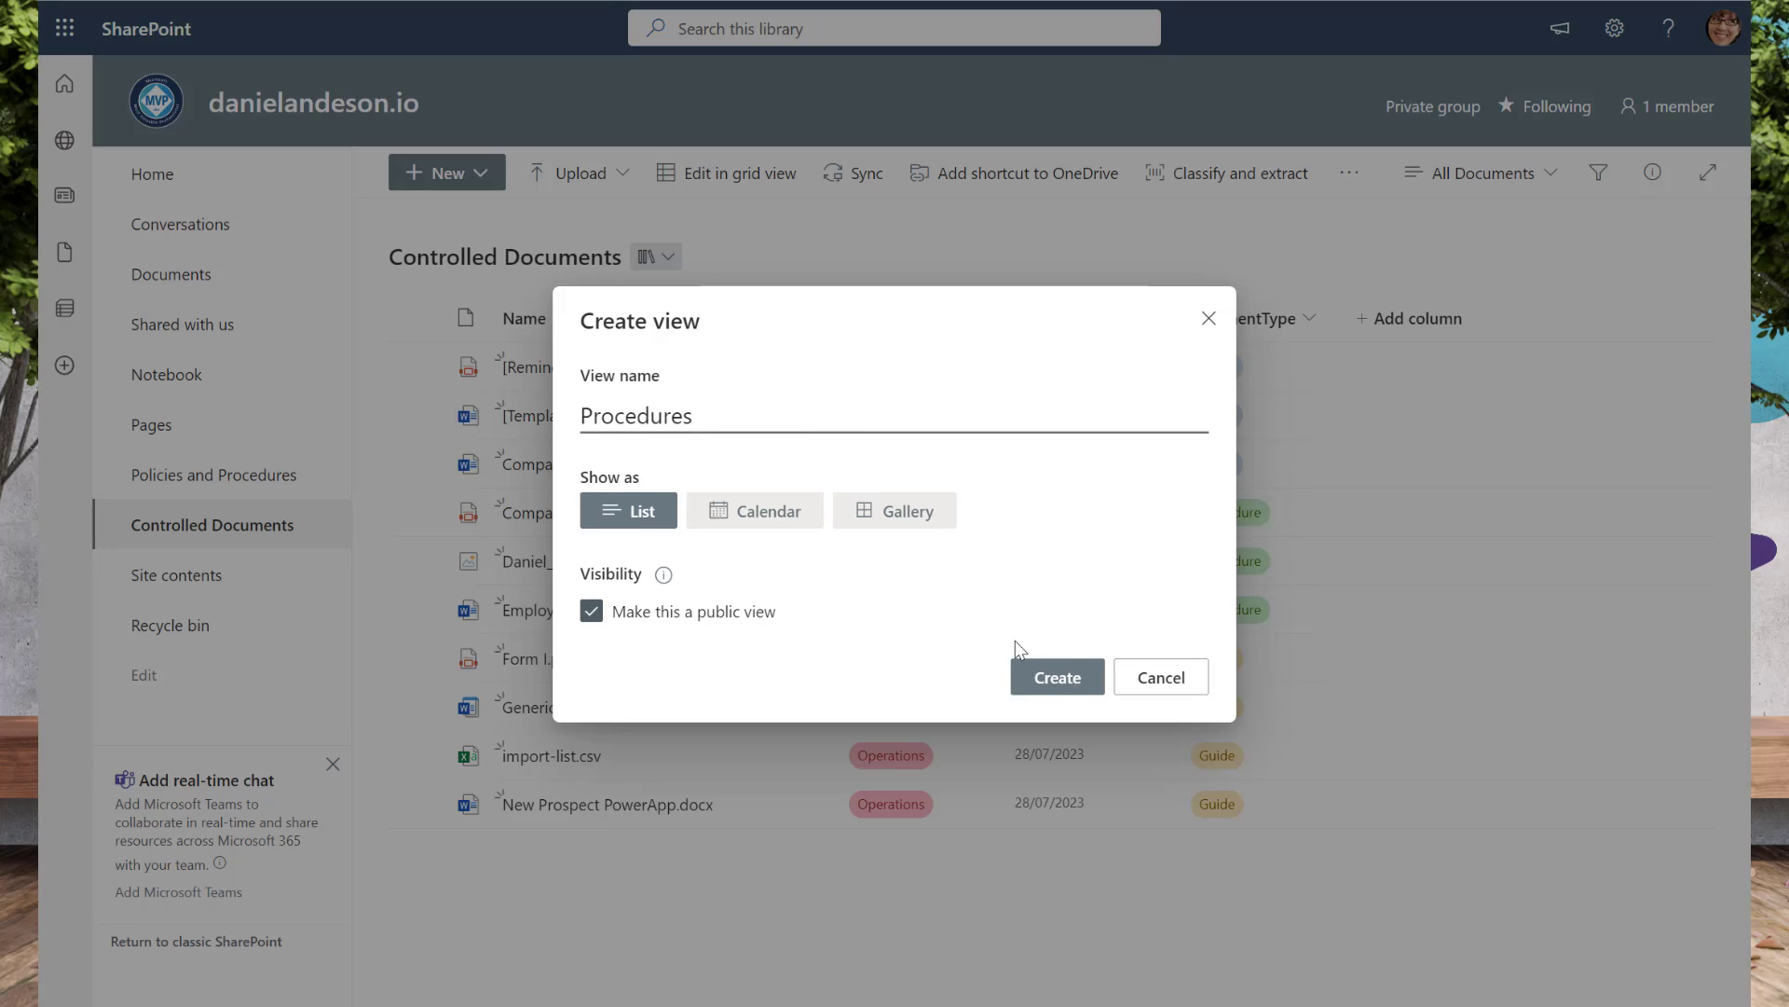
left_click(1055, 677)
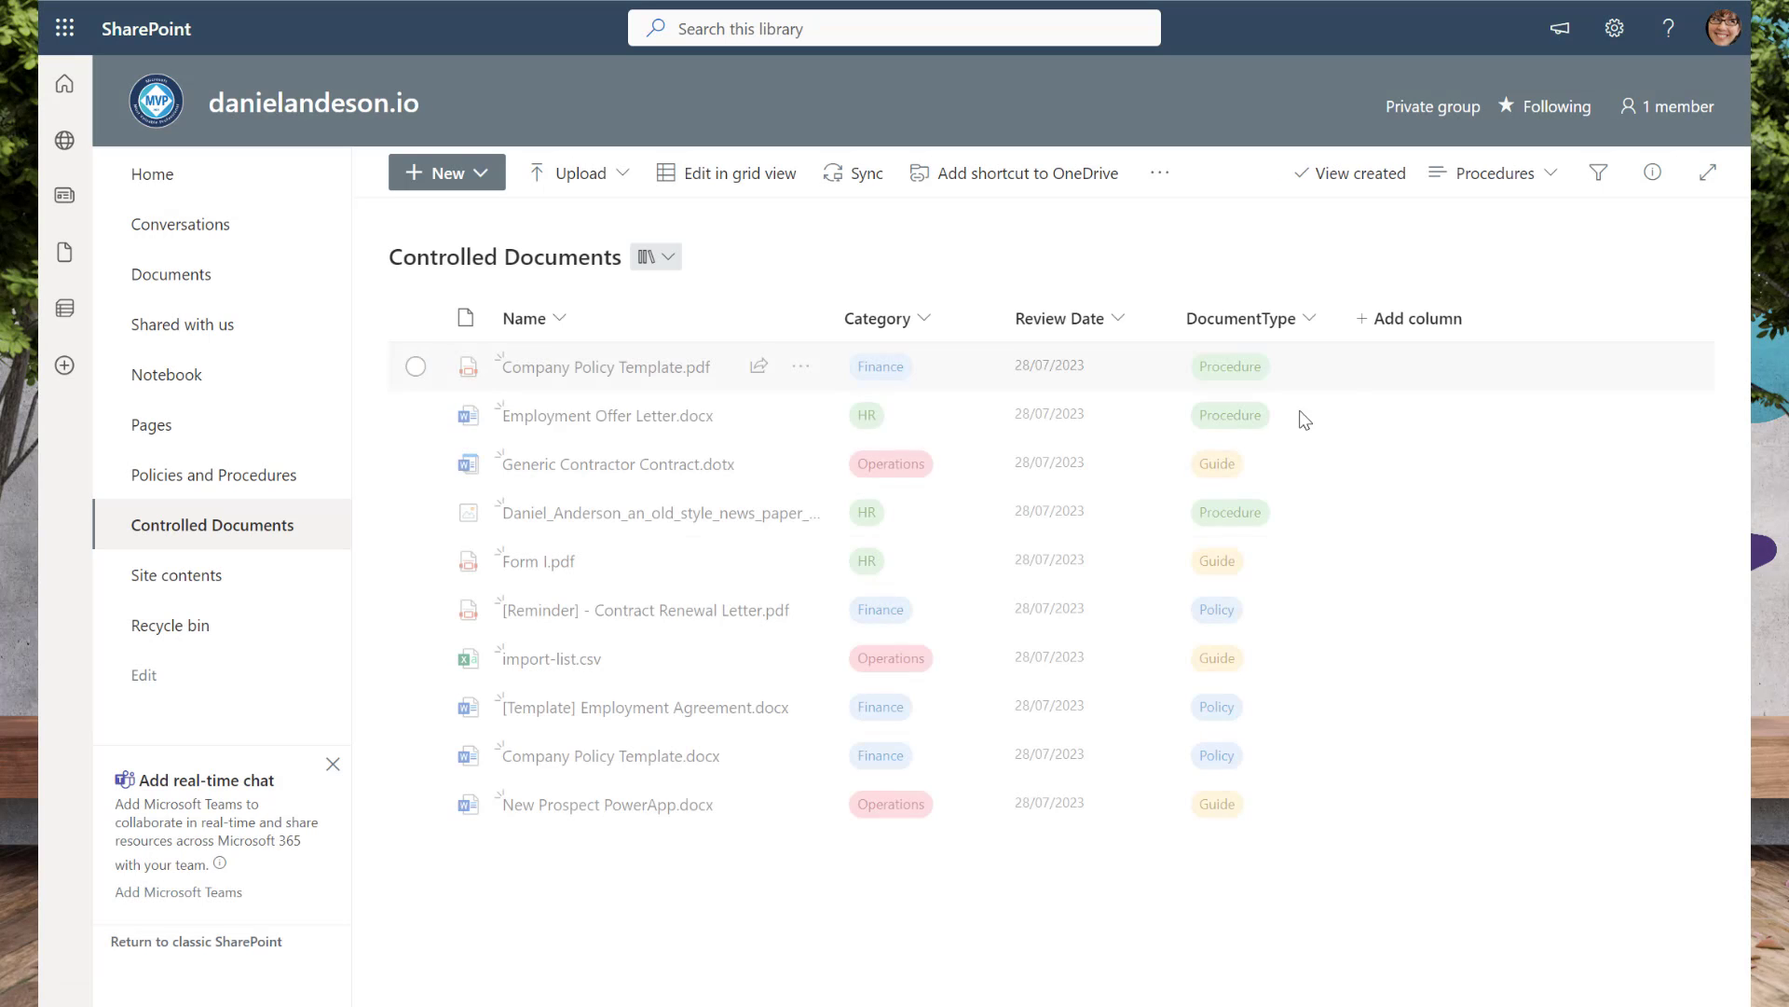
Filter DocumentType to Procedure and save the filter into the Procedures view.
left_click(1314, 319)
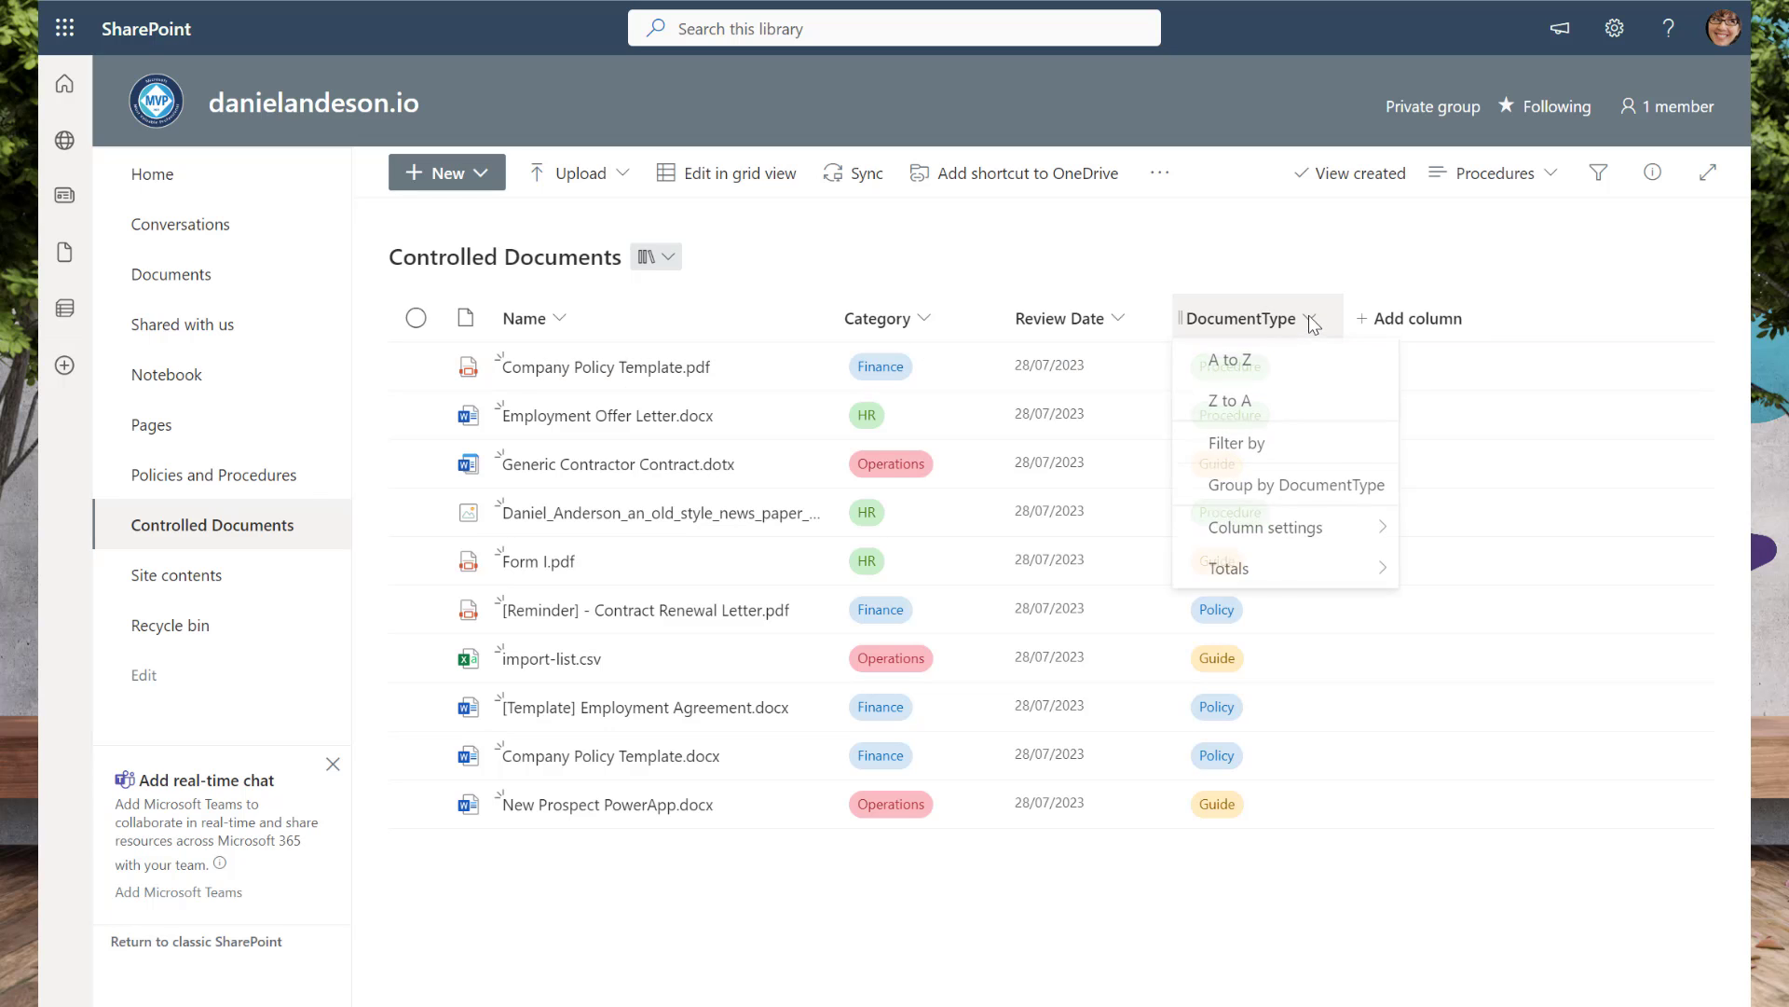
left_click(1320, 455)
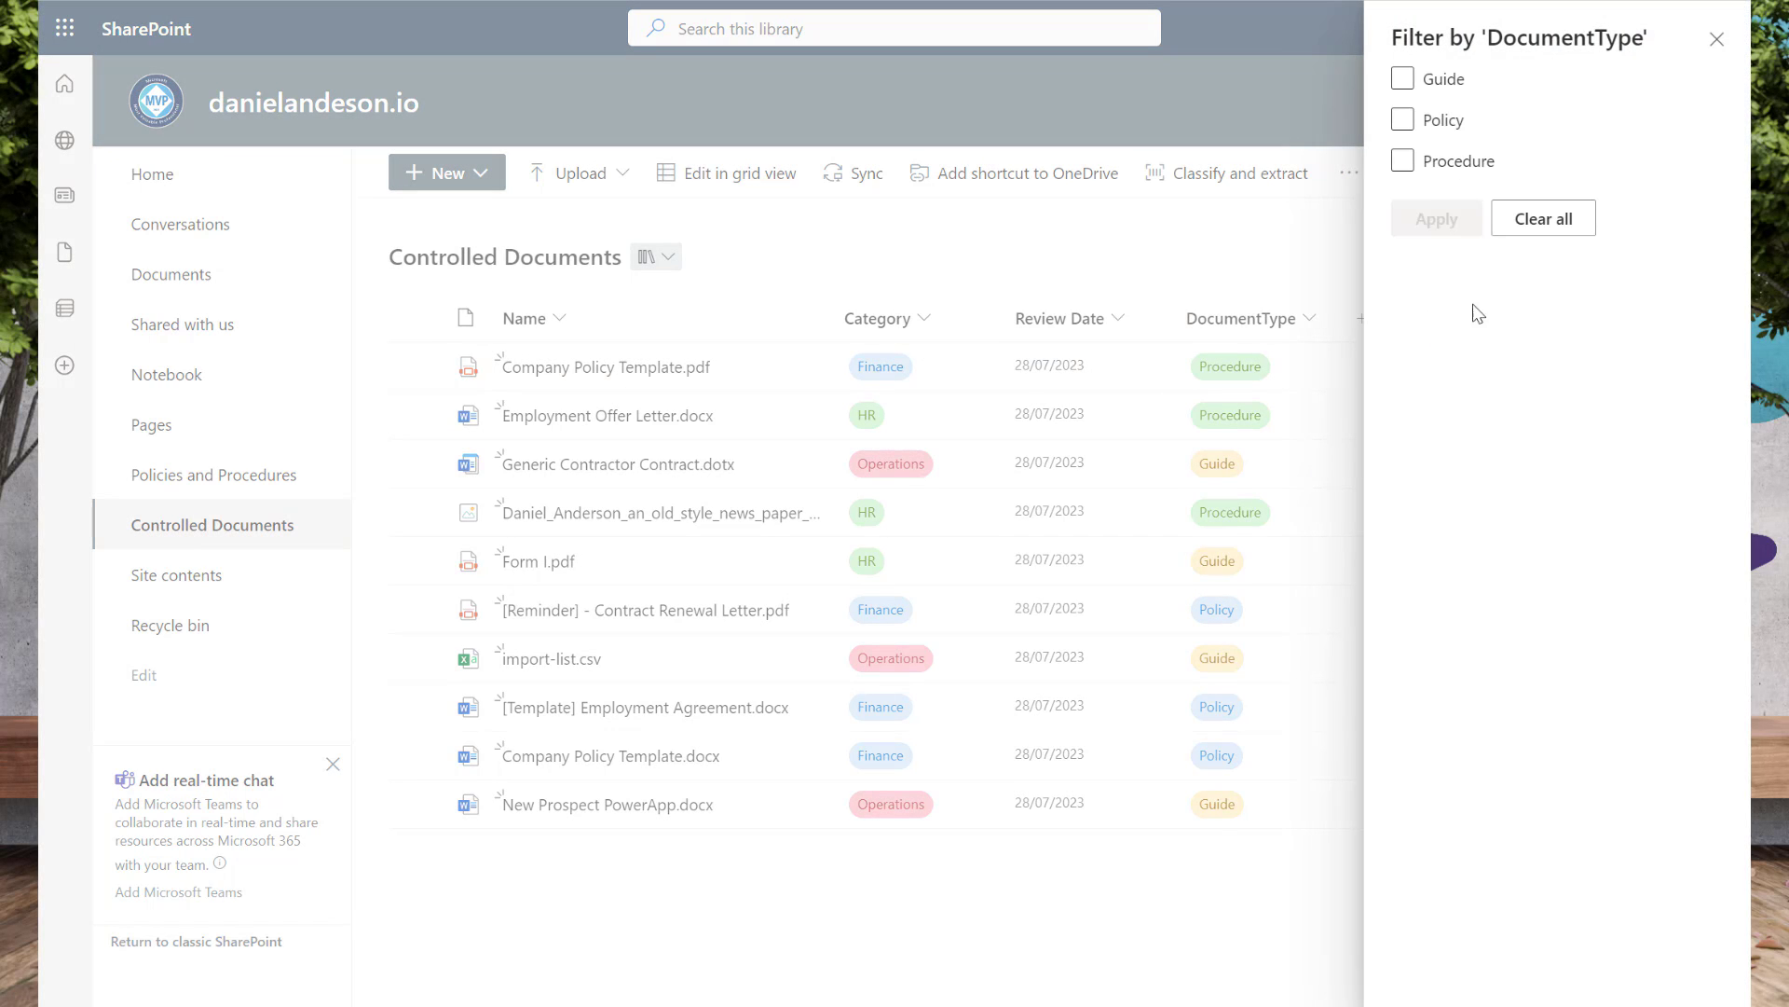
left_click(1416, 164)
left_click(1436, 244)
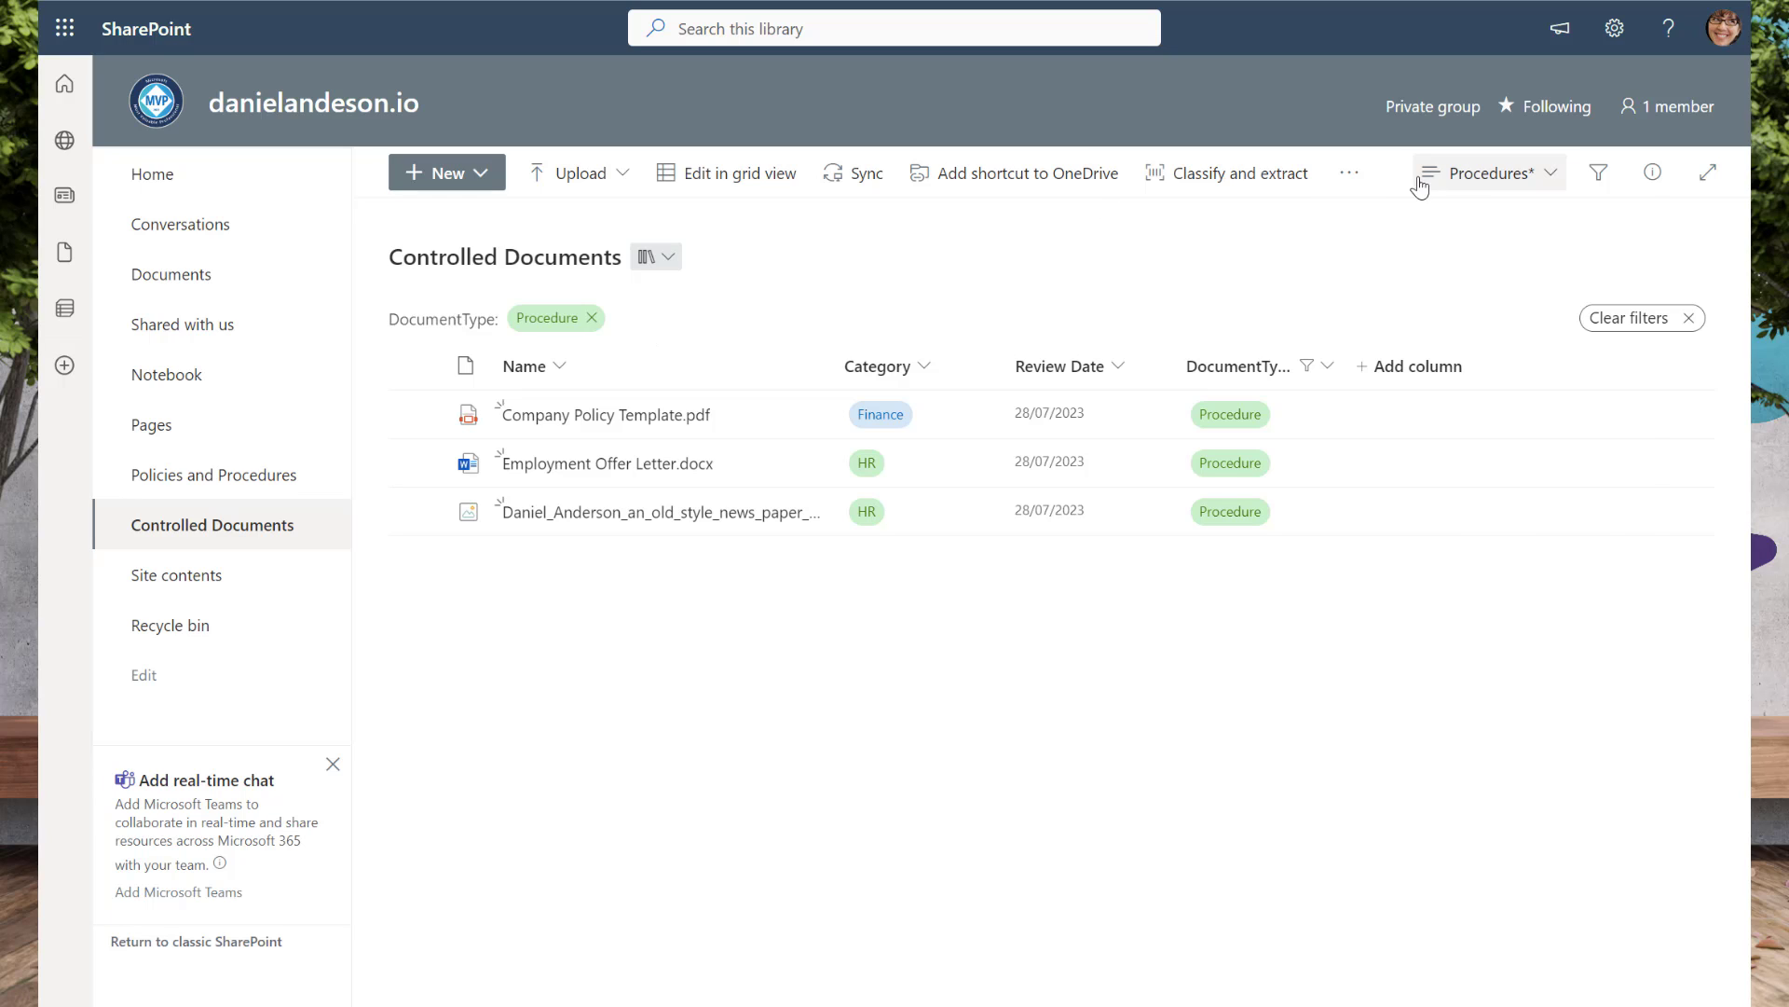
left_click(1473, 177)
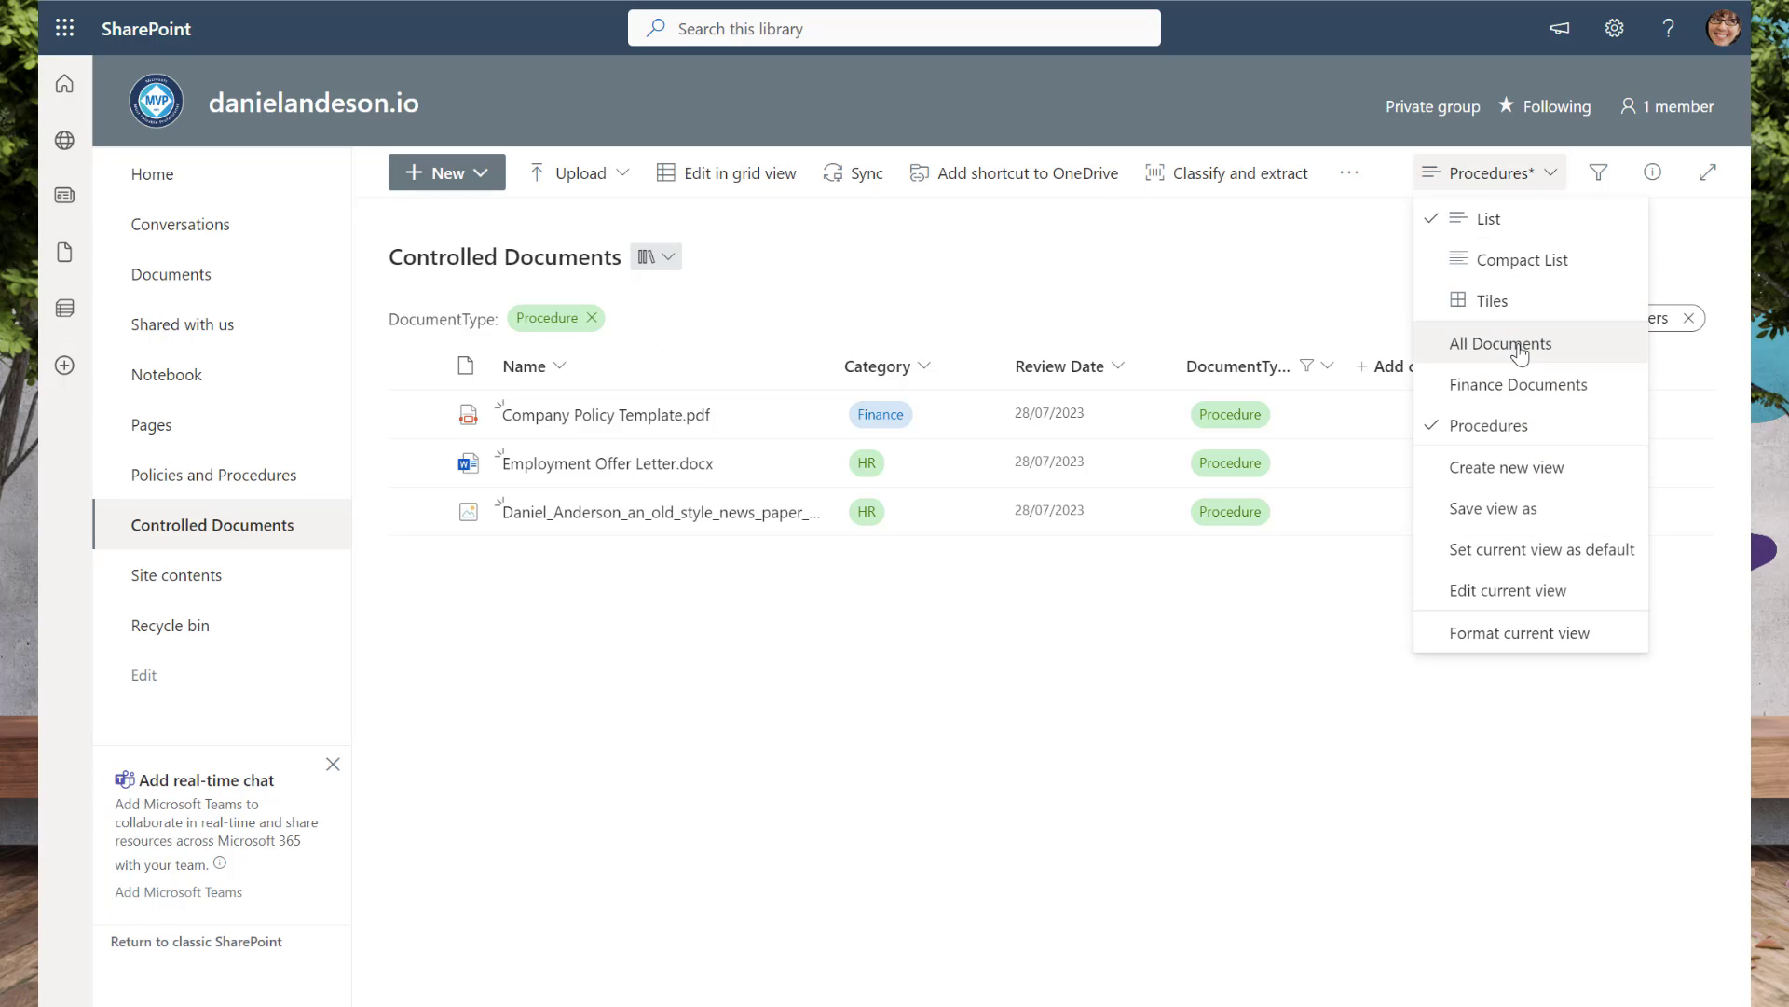
left_click(1496, 508)
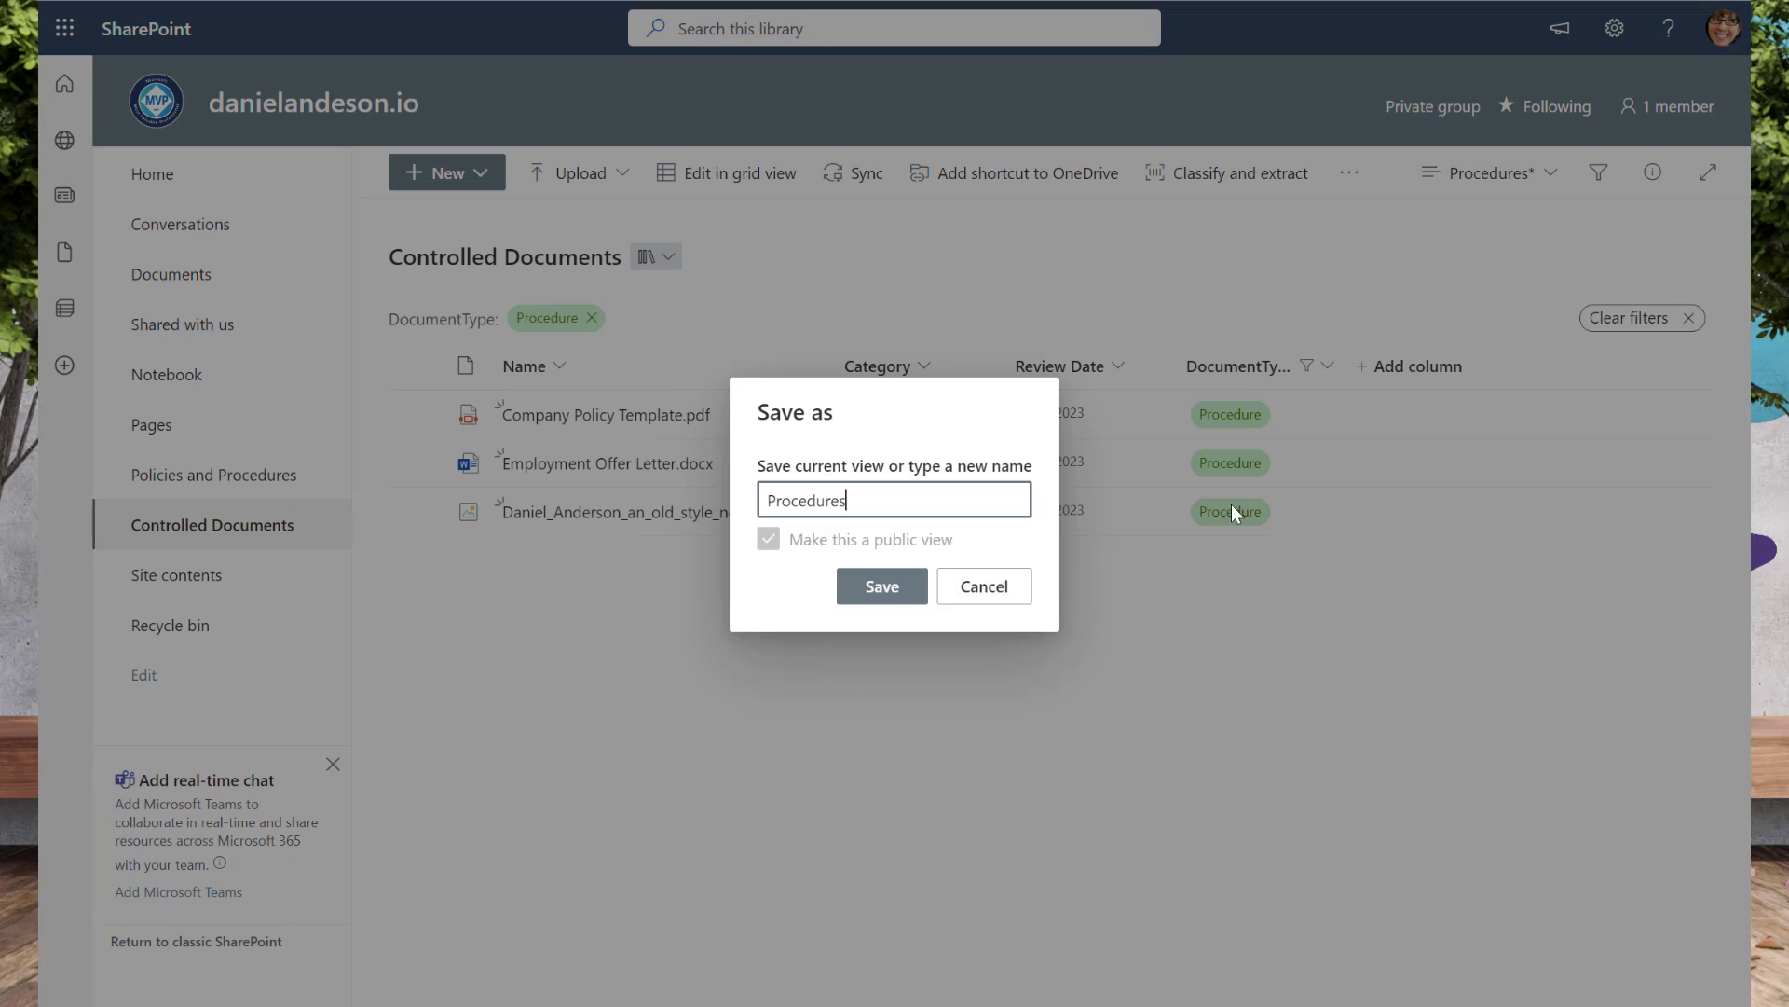
left_click(878, 589)
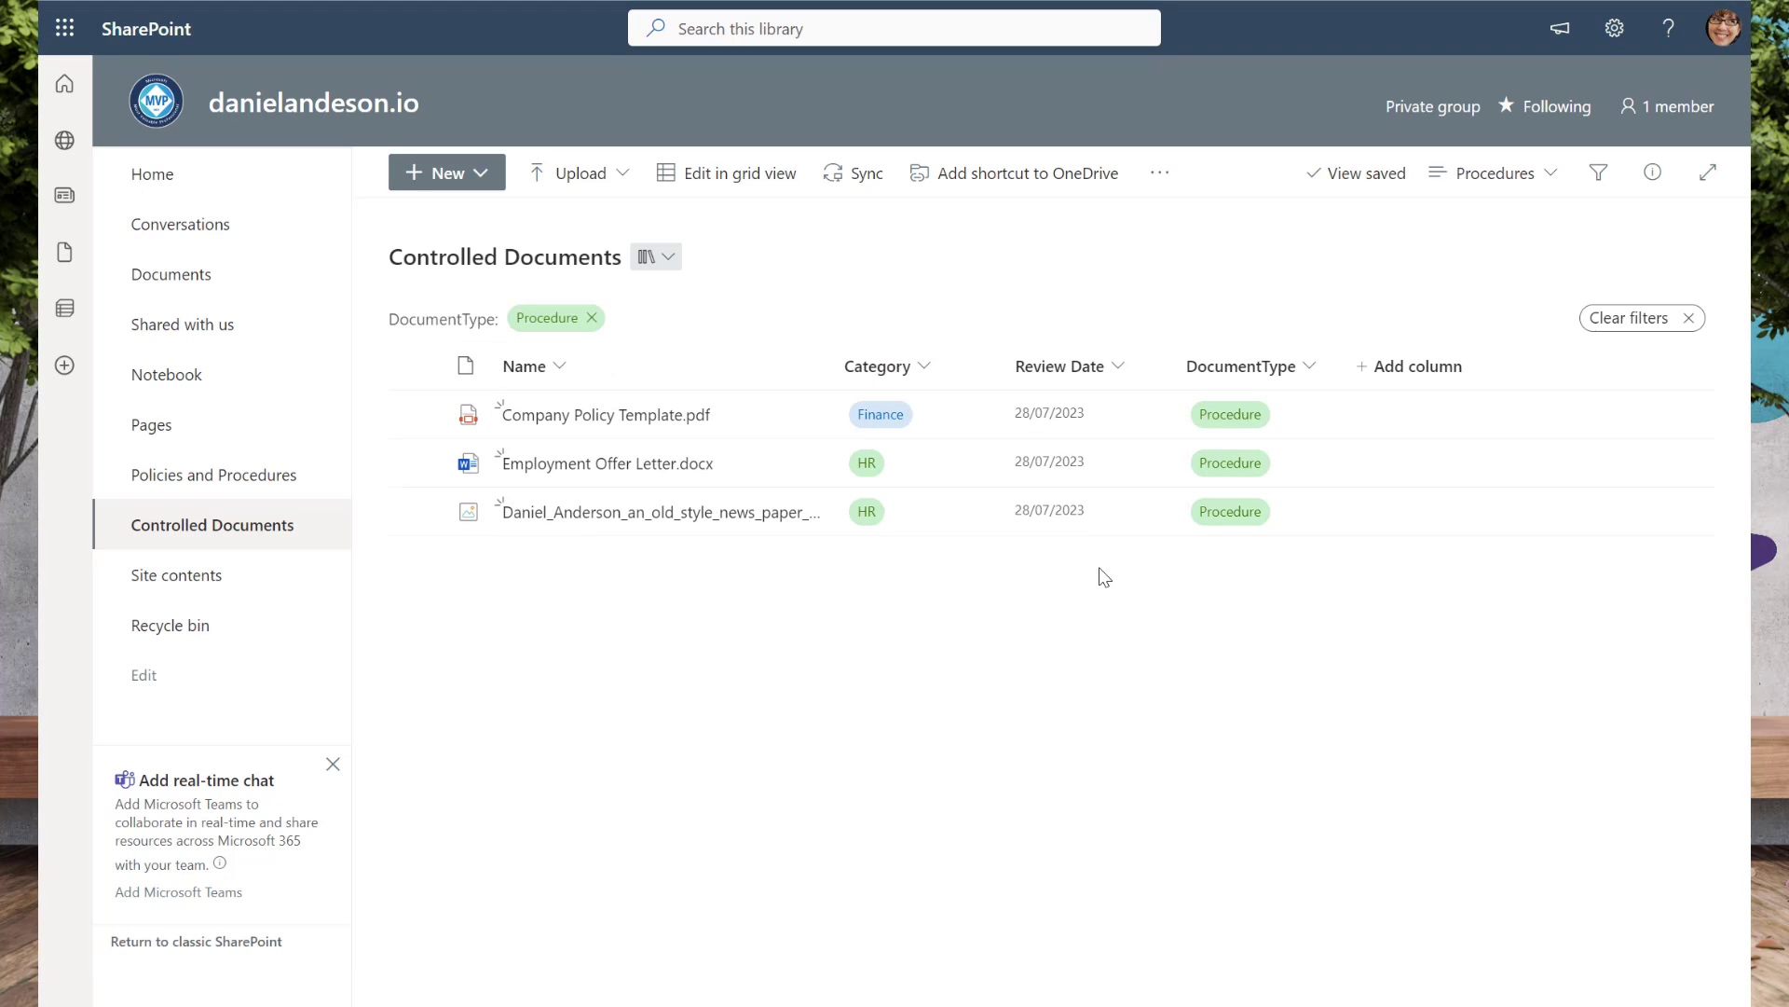
Switch to the All Documents, Finance Documents and Procedures views in turn to verify them.
left_click(1440, 176)
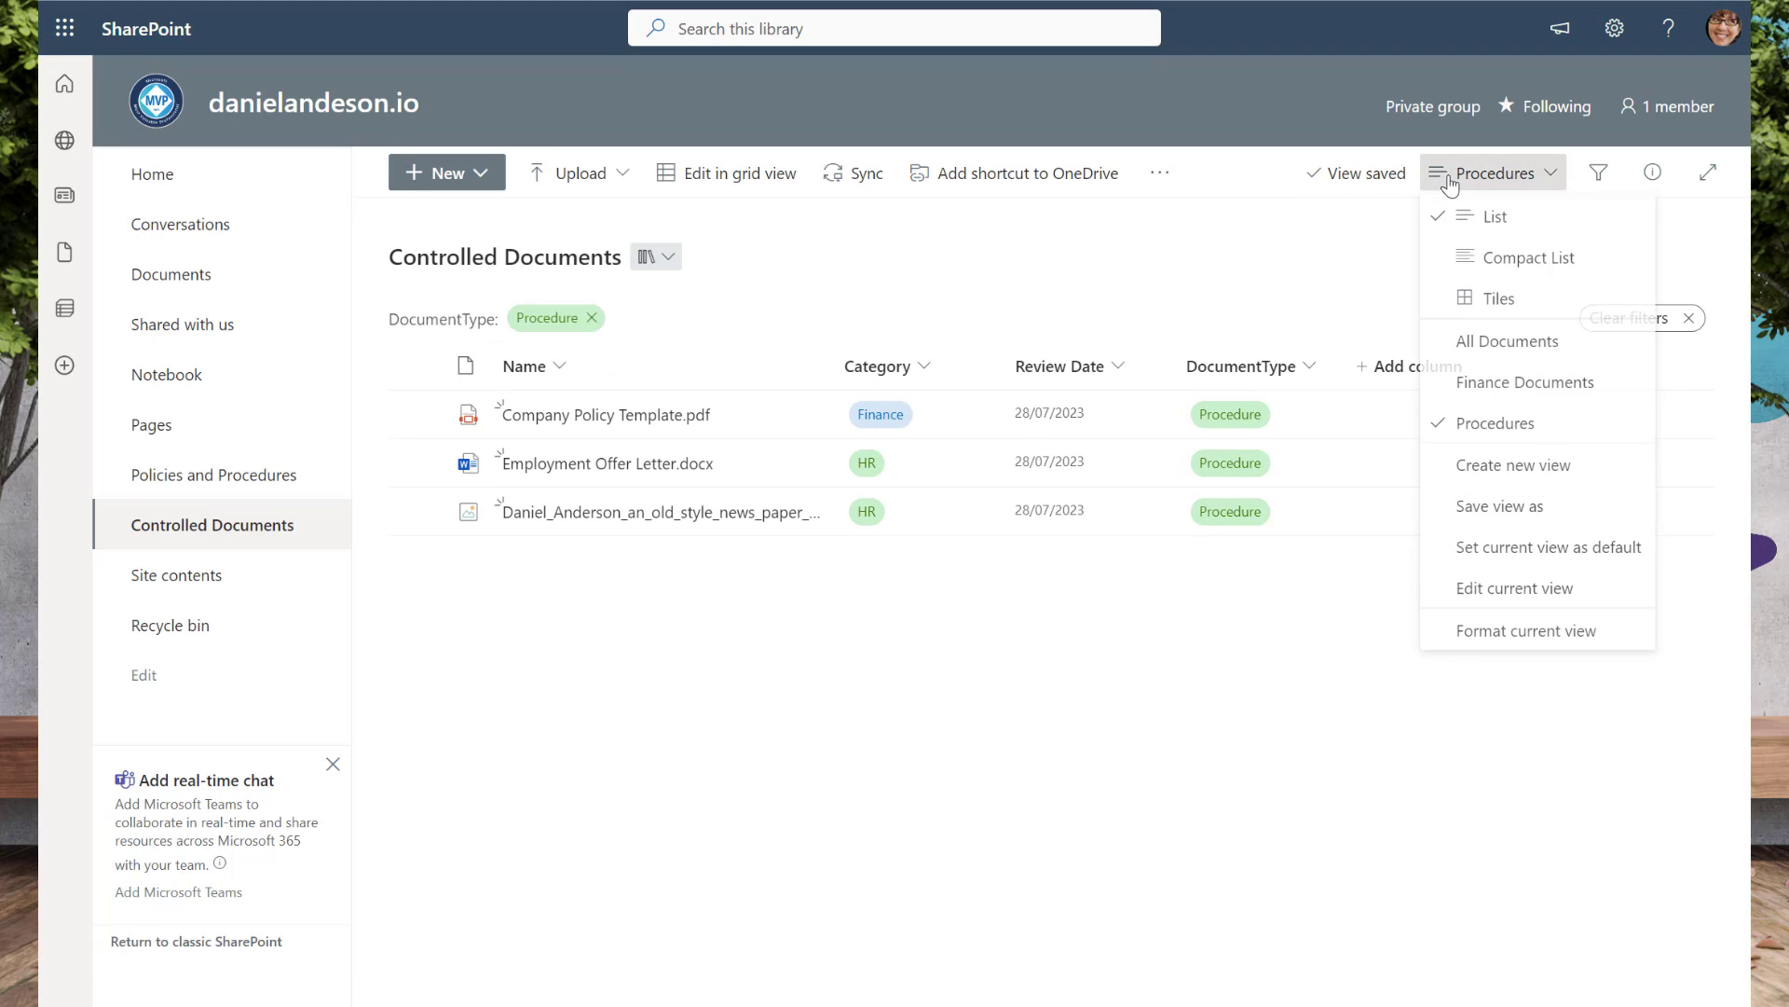
left_click(1494, 345)
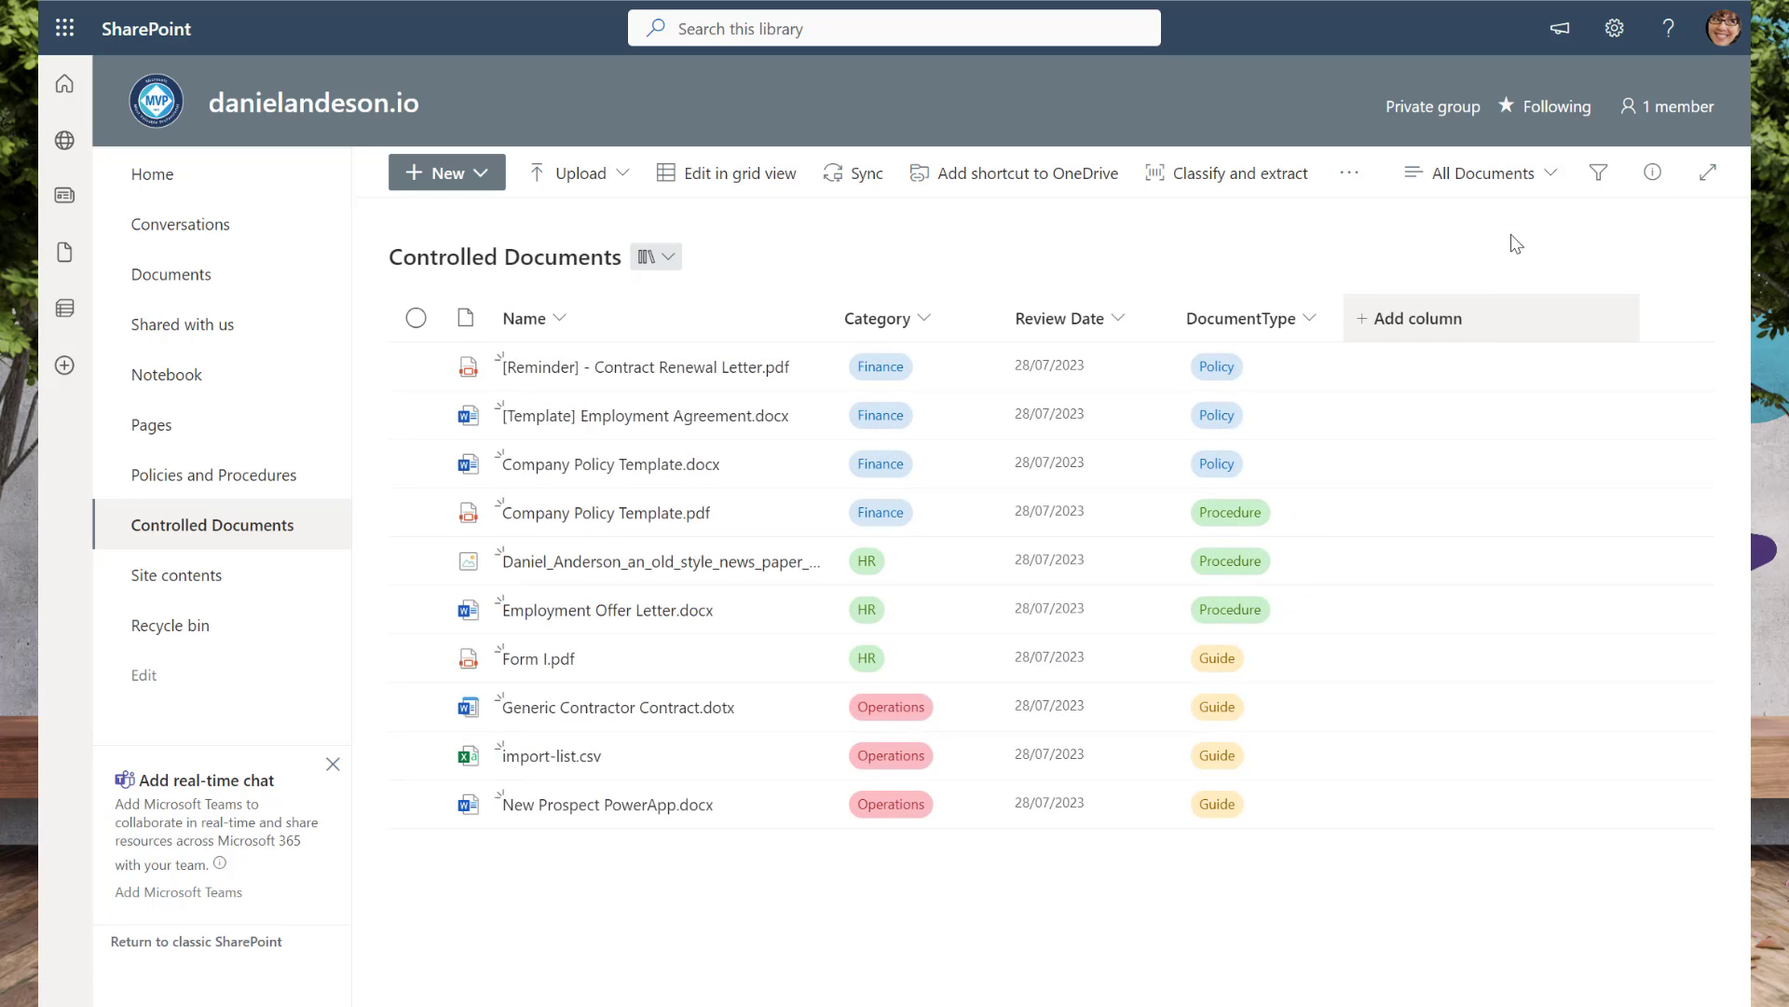
left_click(1519, 177)
left_click(1520, 391)
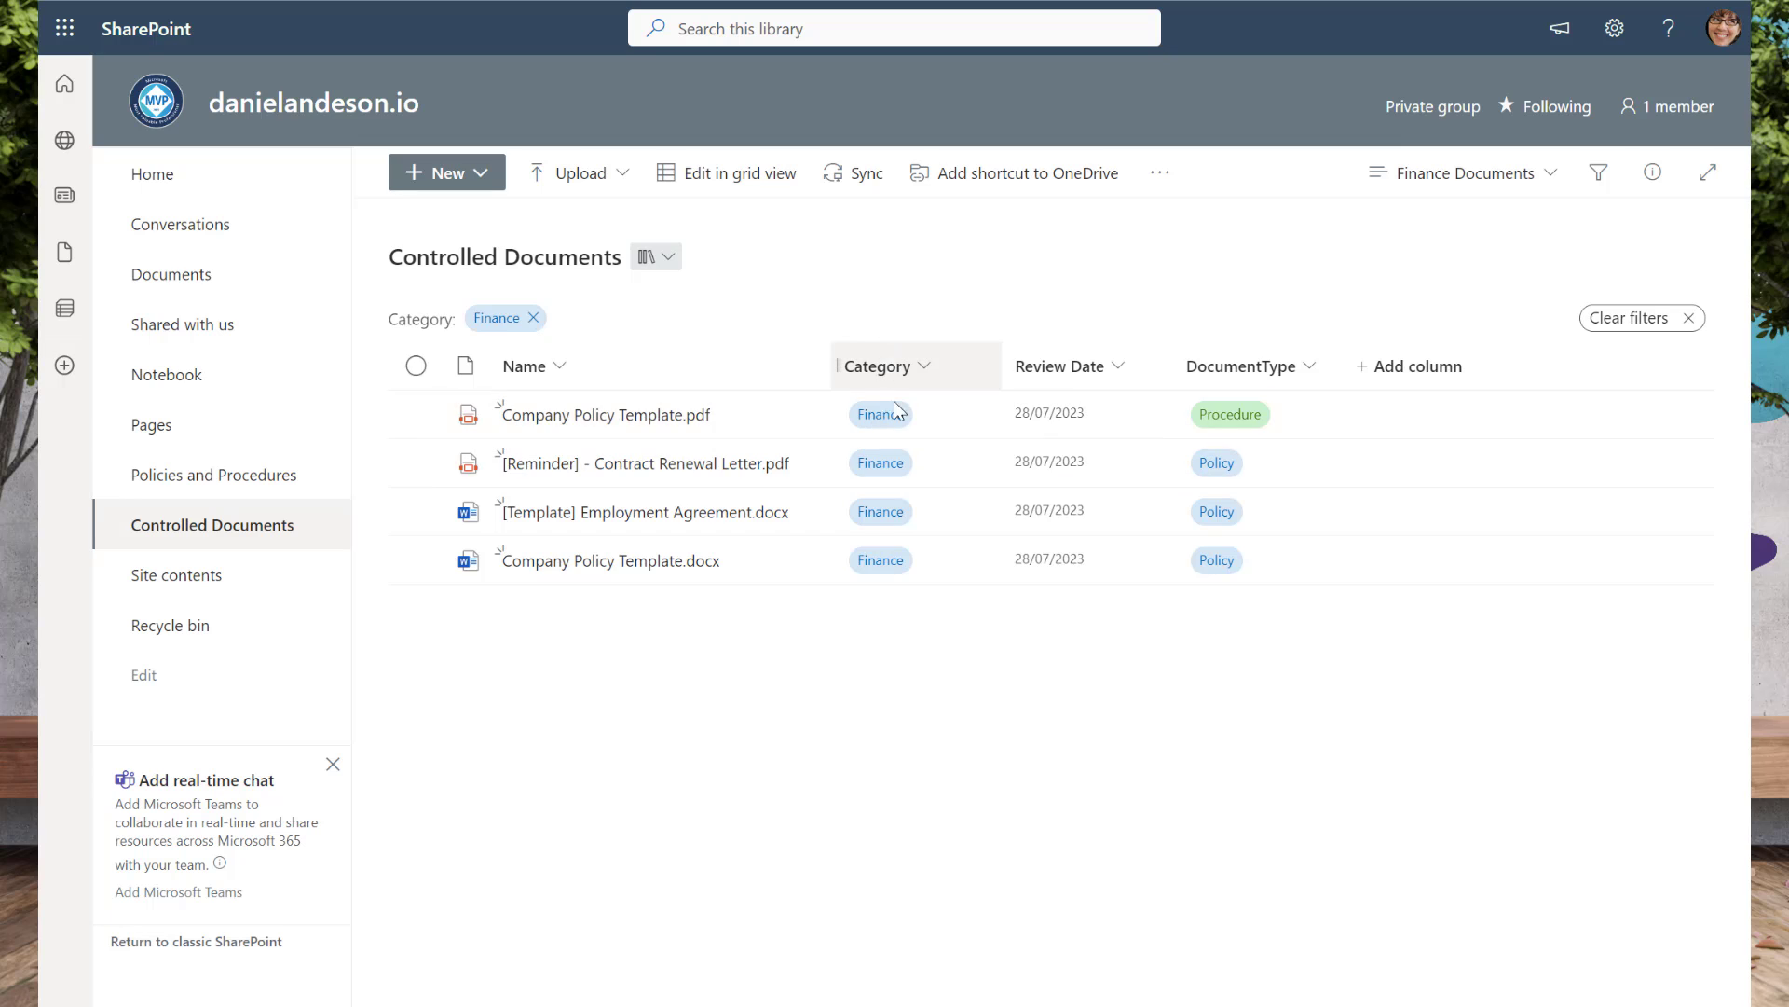
left_click(1449, 177)
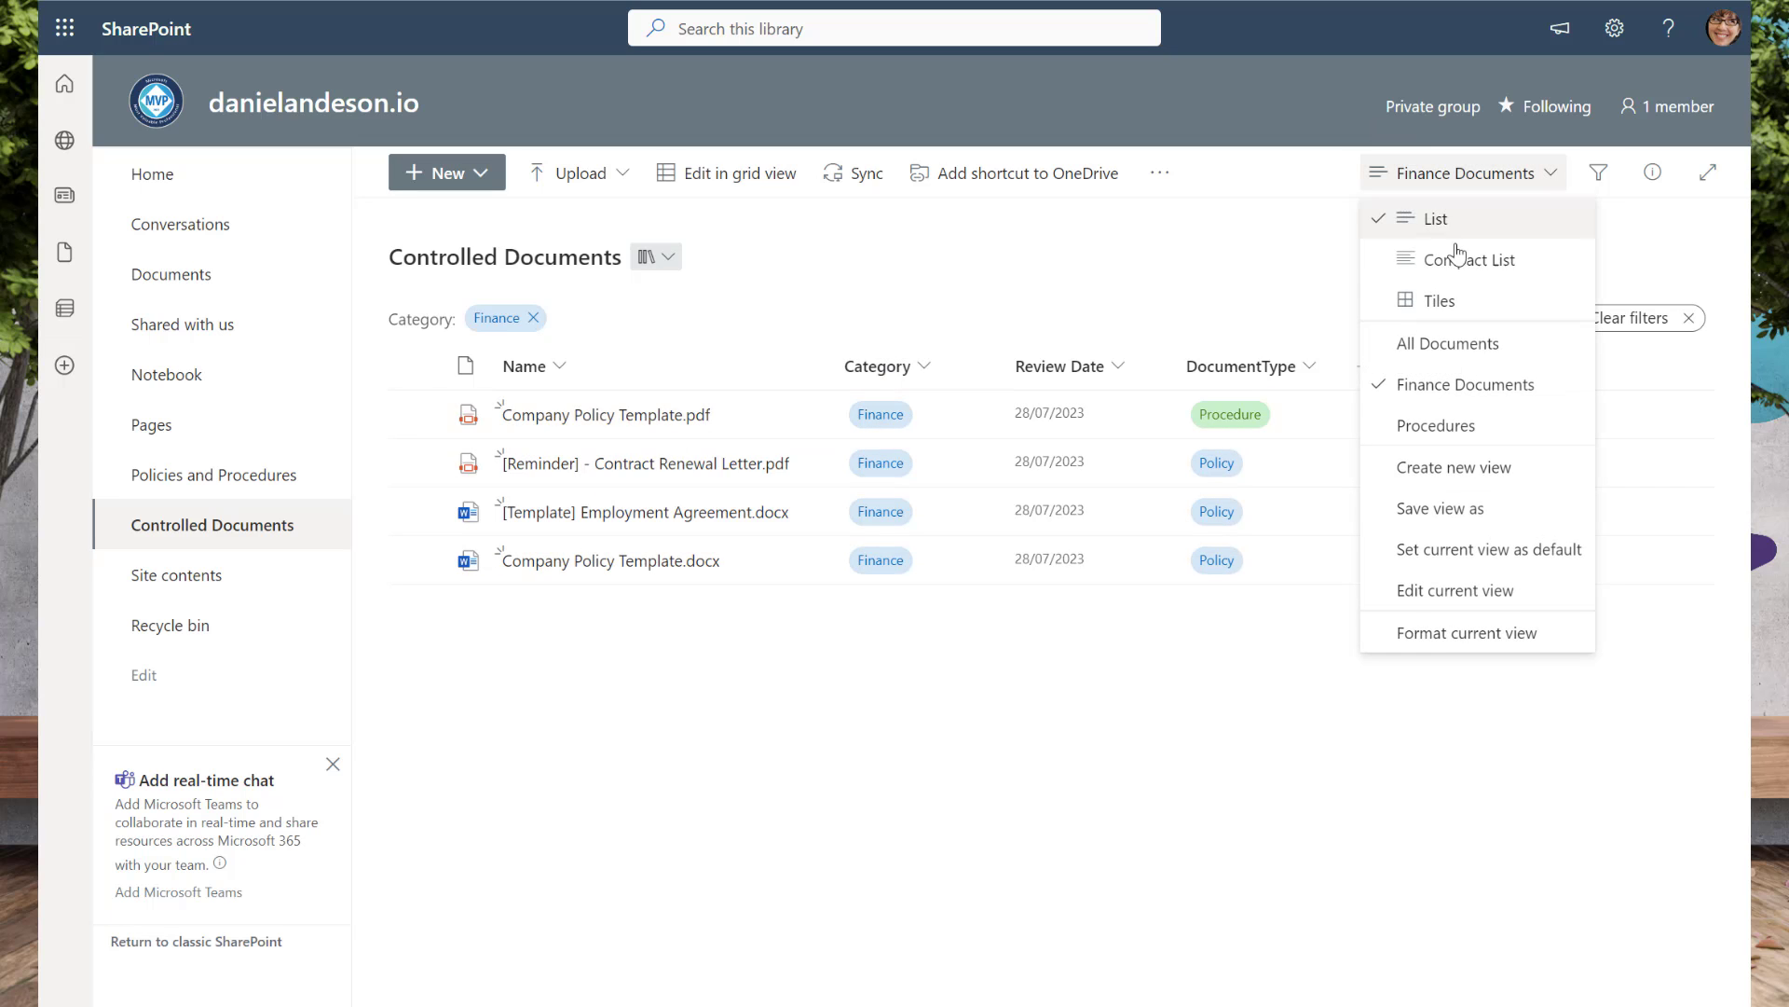
left_click(1470, 429)
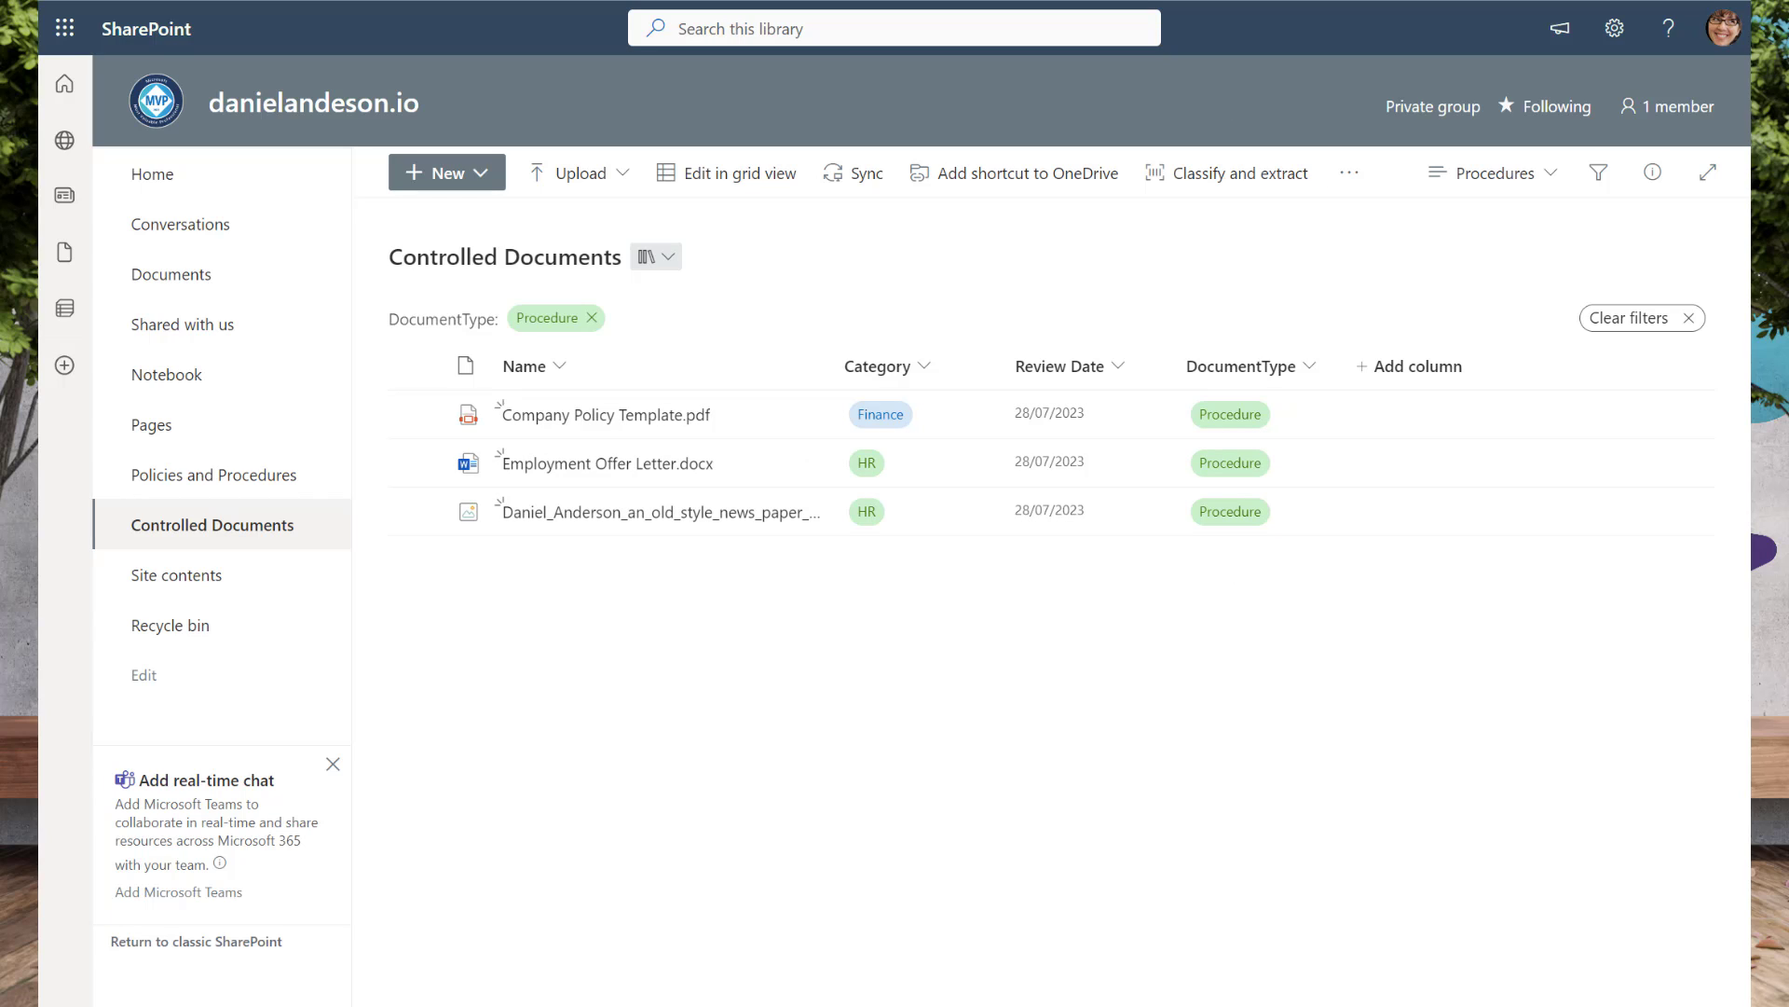
Go back to the site's Home page.
key("ctrl+l")
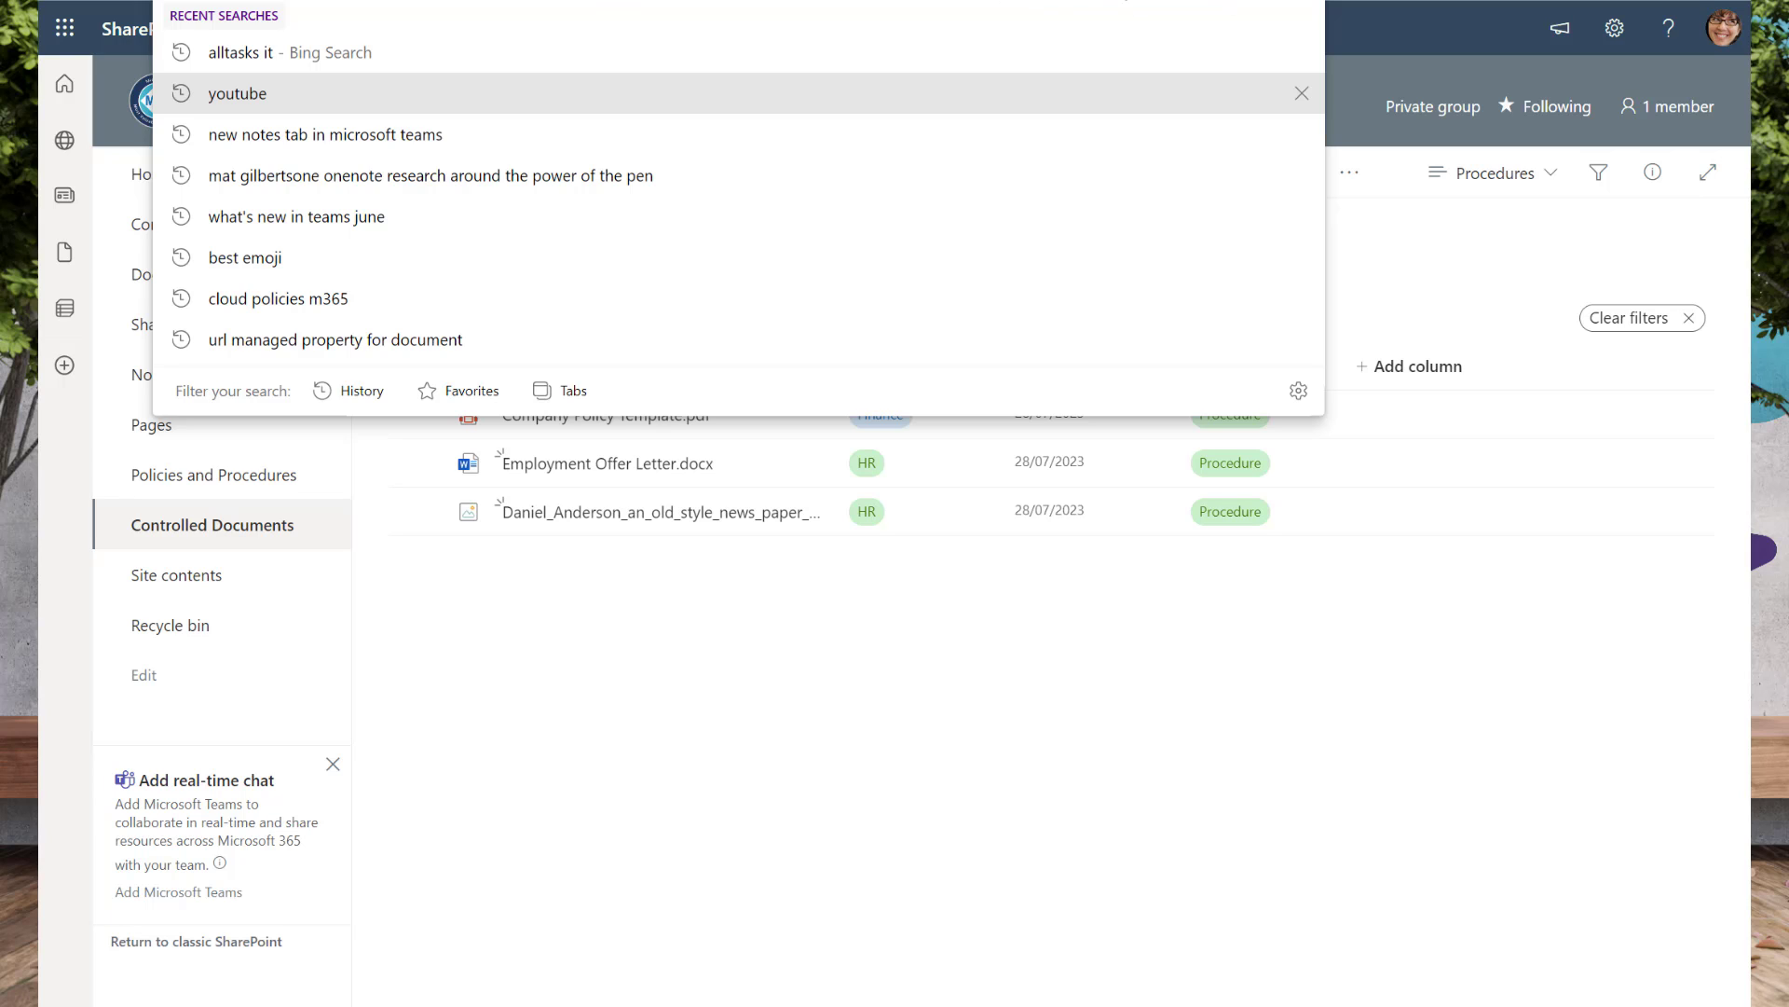
key("Escape")
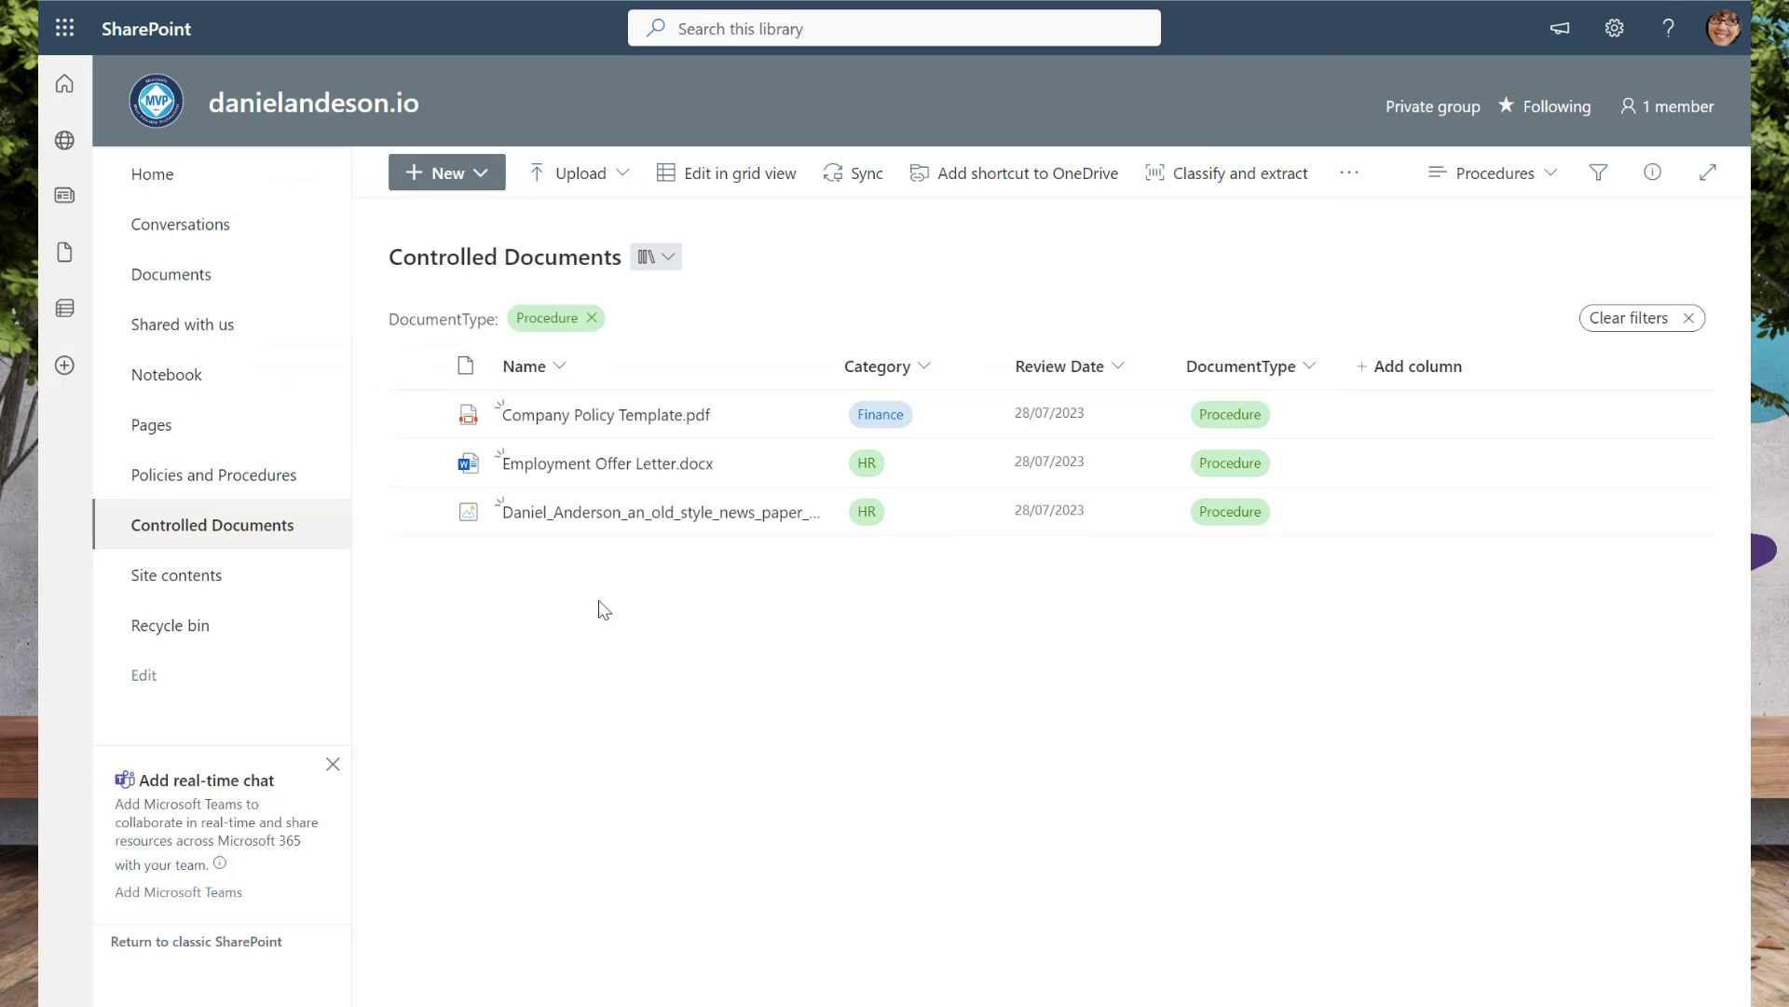
left_click(234, 190)
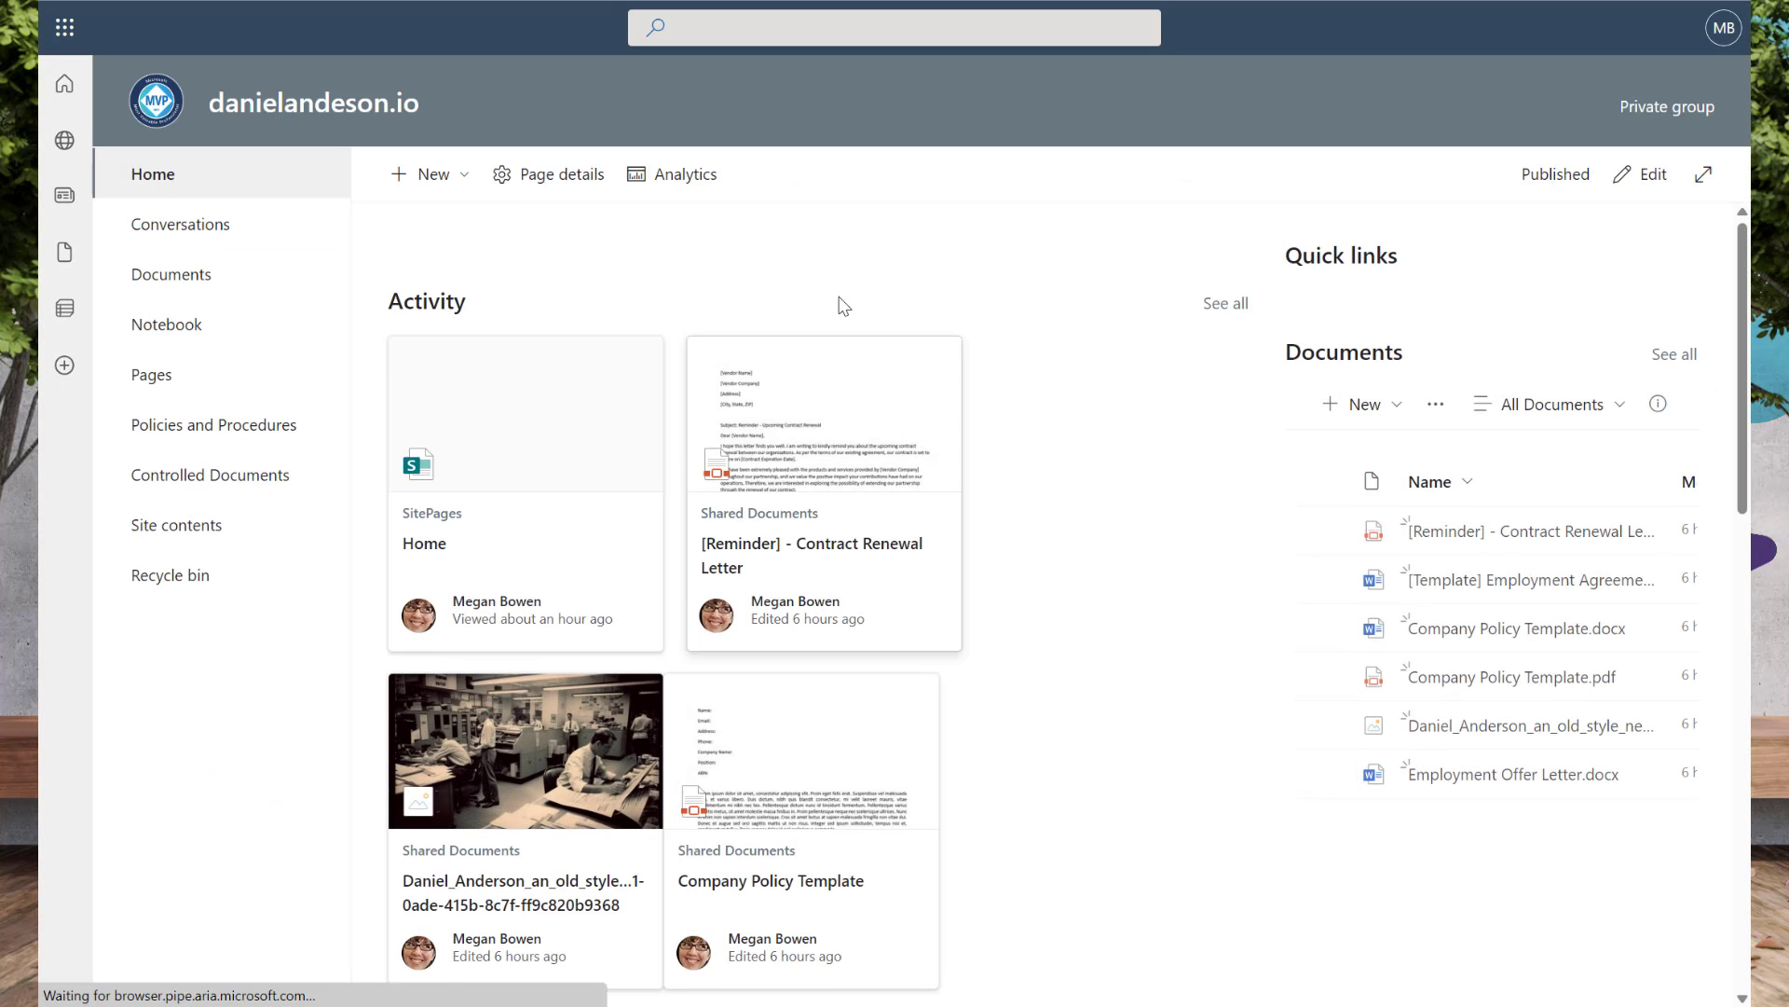
Put the Home page in edit mode and edit the Quick links' 'Learn about a team site' link.
left_click(1637, 174)
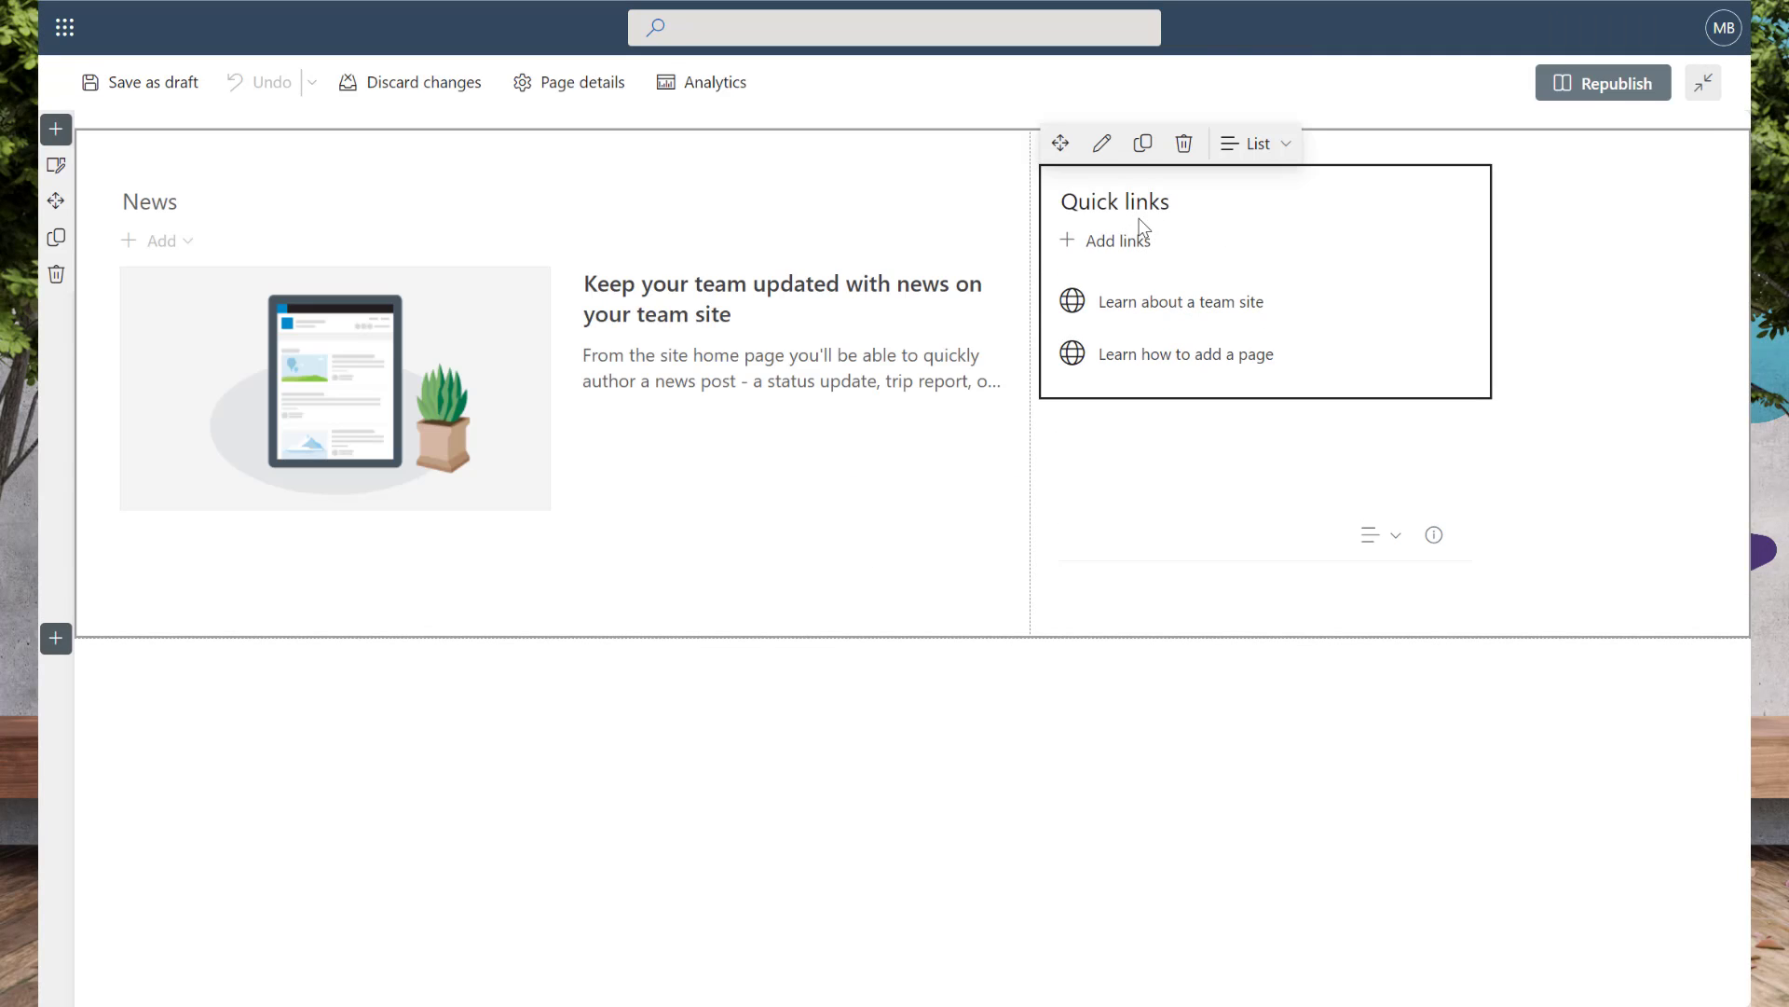
left_click(1253, 142)
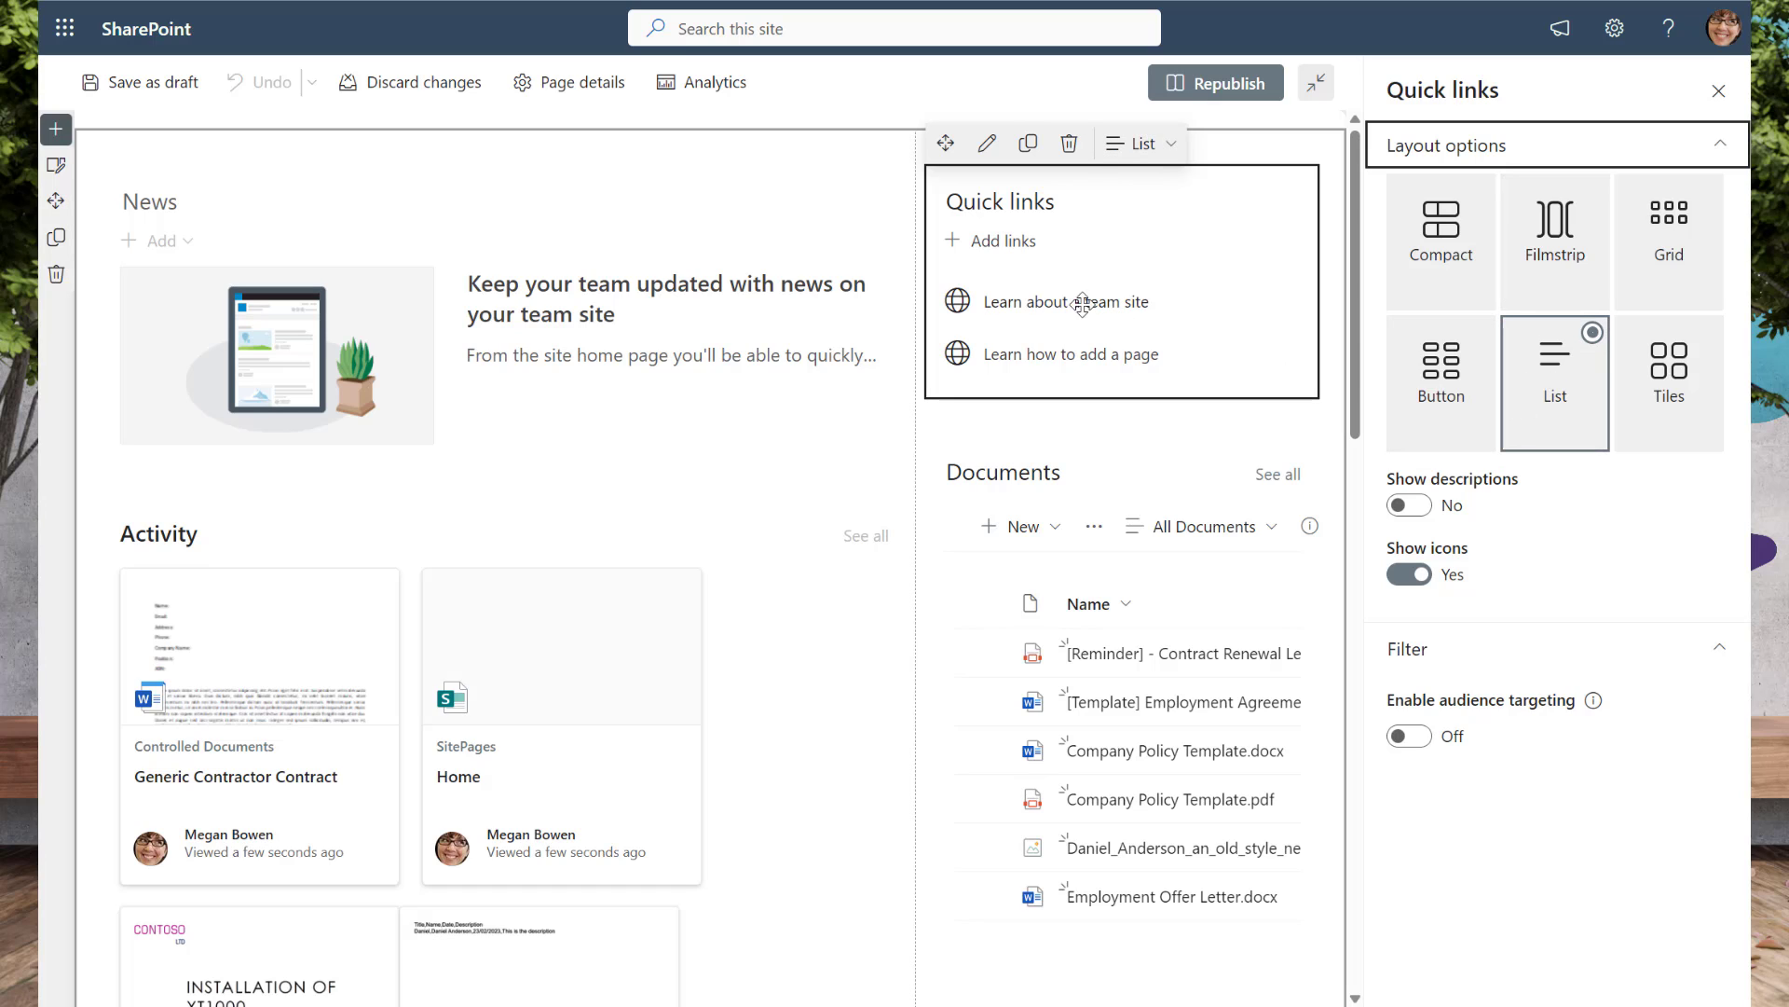
left_click(1194, 299)
Replace the link's title with 'All Finance Documents'.
left_click_drag(1621, 315, 1379, 322)
type("All FOnance")
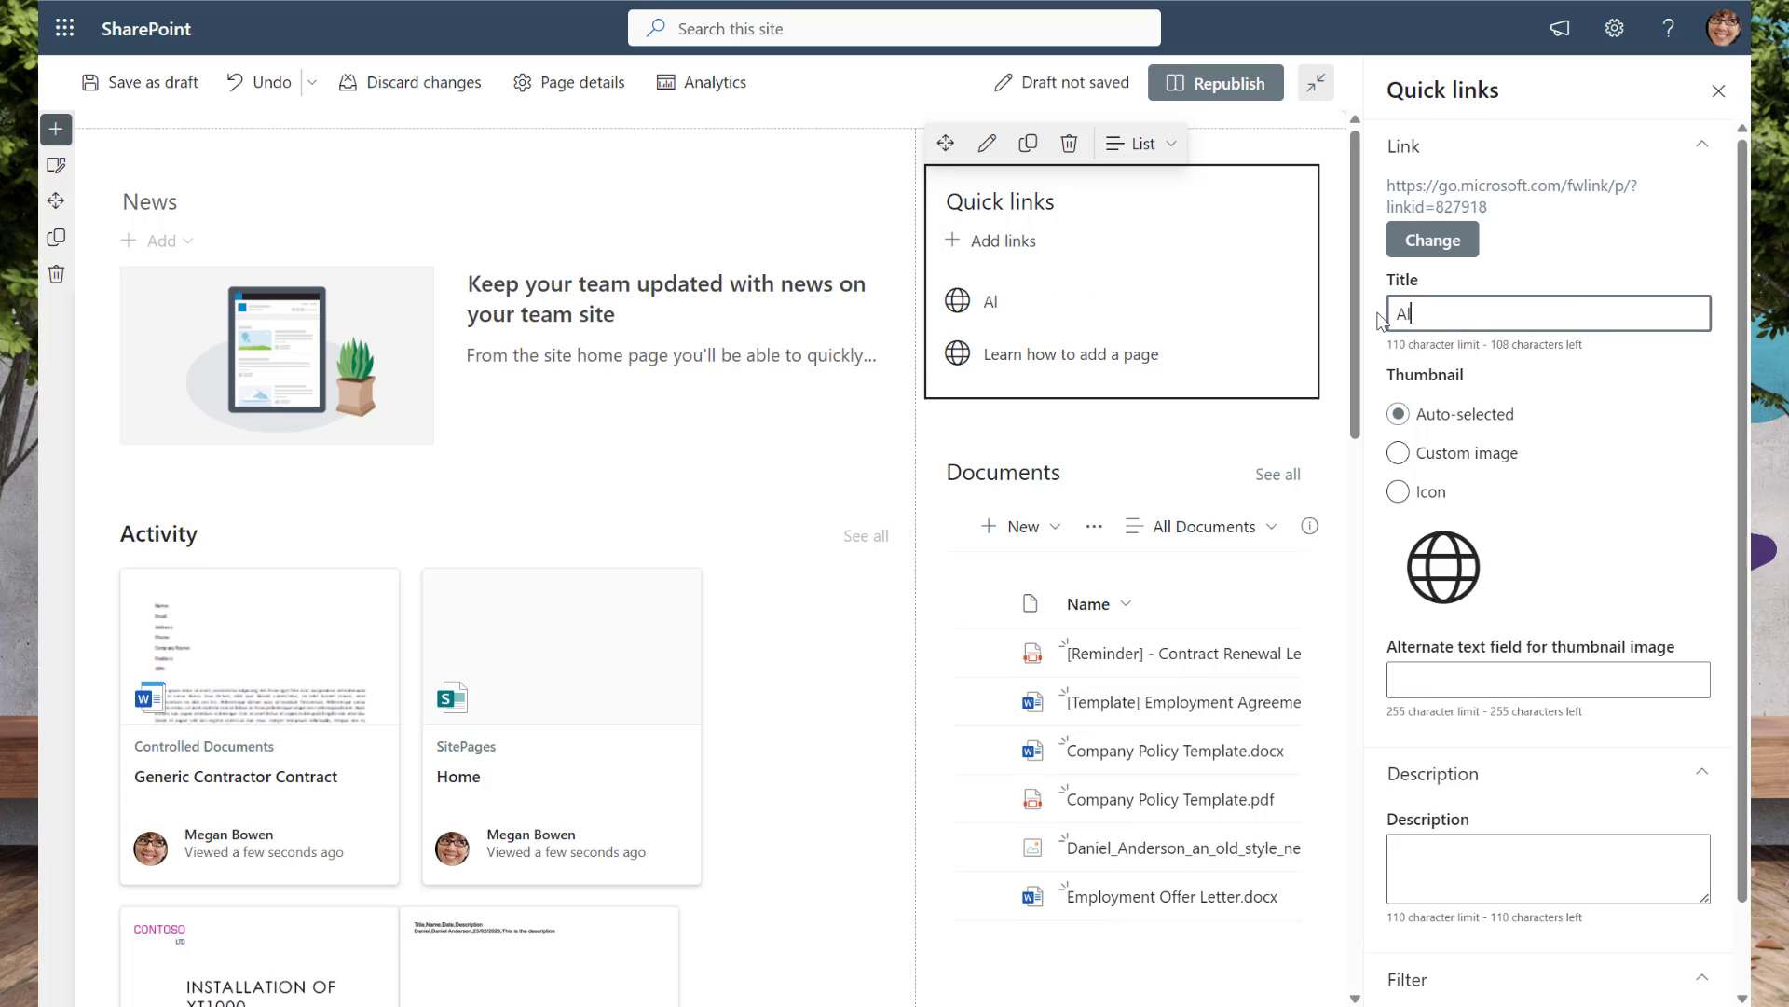
key("BackSpace")
key("BackSpace")
key("BackSpace")
key("BackSpace")
key("BackSpace")
key("BackSpace")
key("BackSpace")
type("inance Documents")
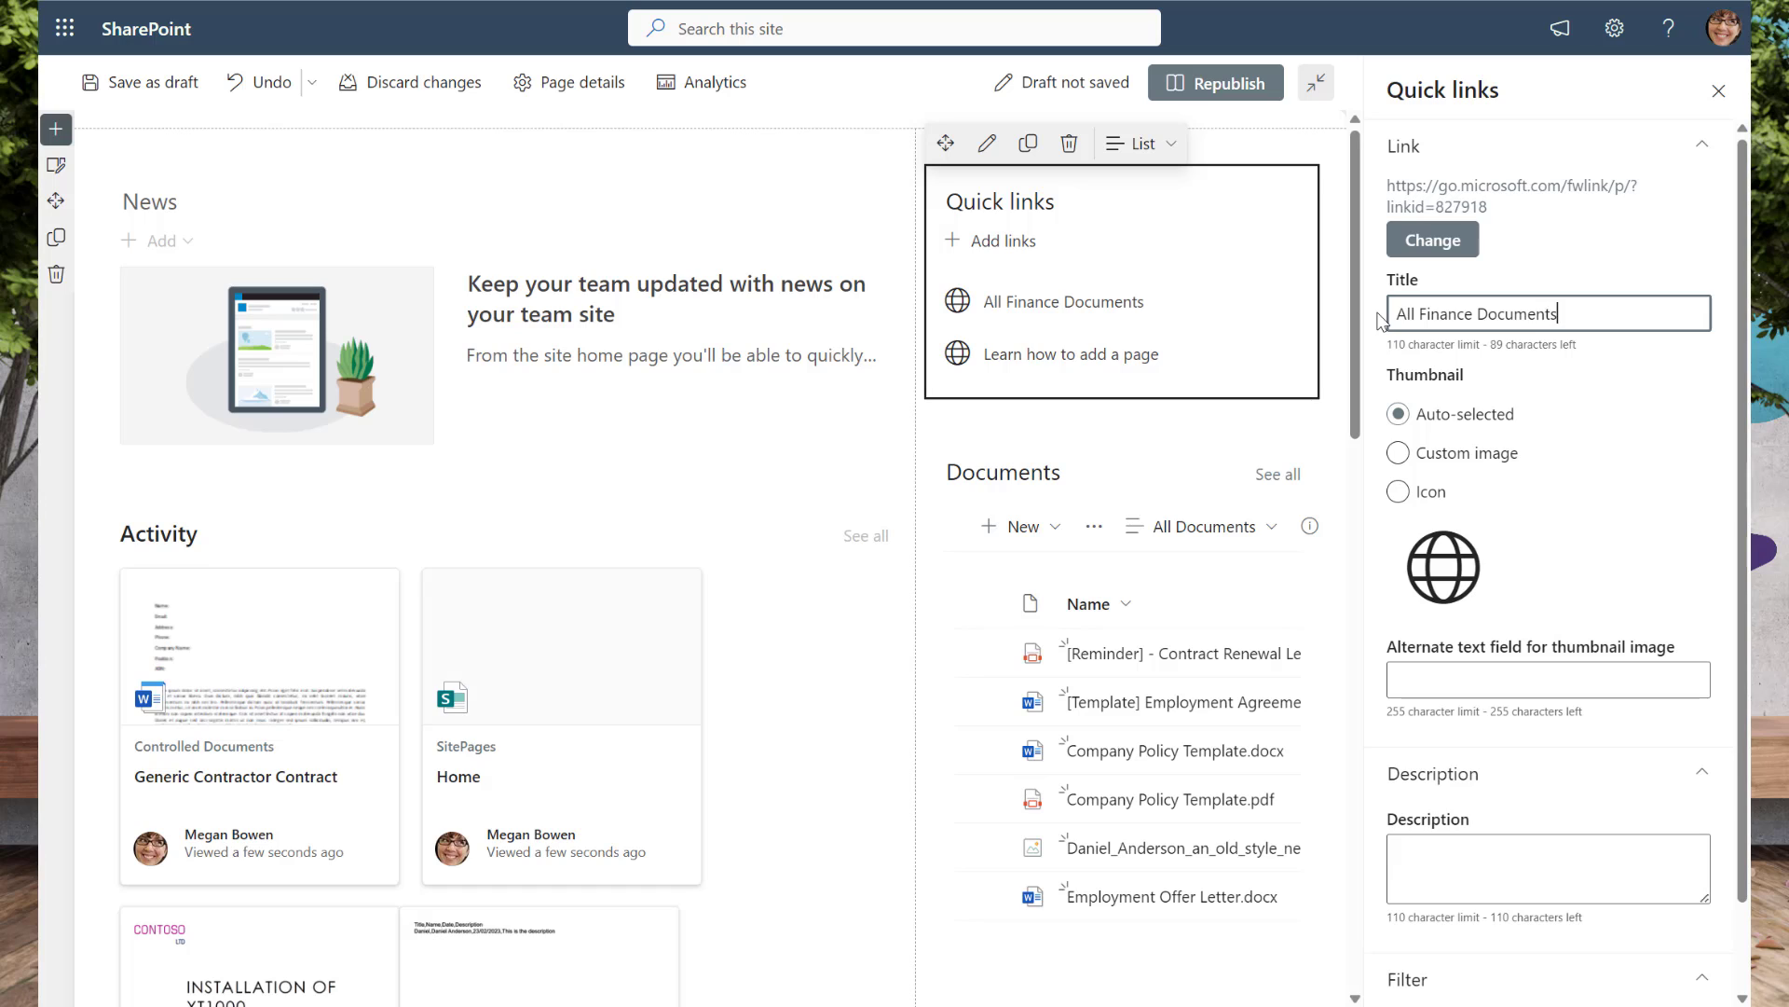
Swap the link's globe thumbnail for the textdocumentedit icon, found by searching 'docu'.
left_click(1398, 492)
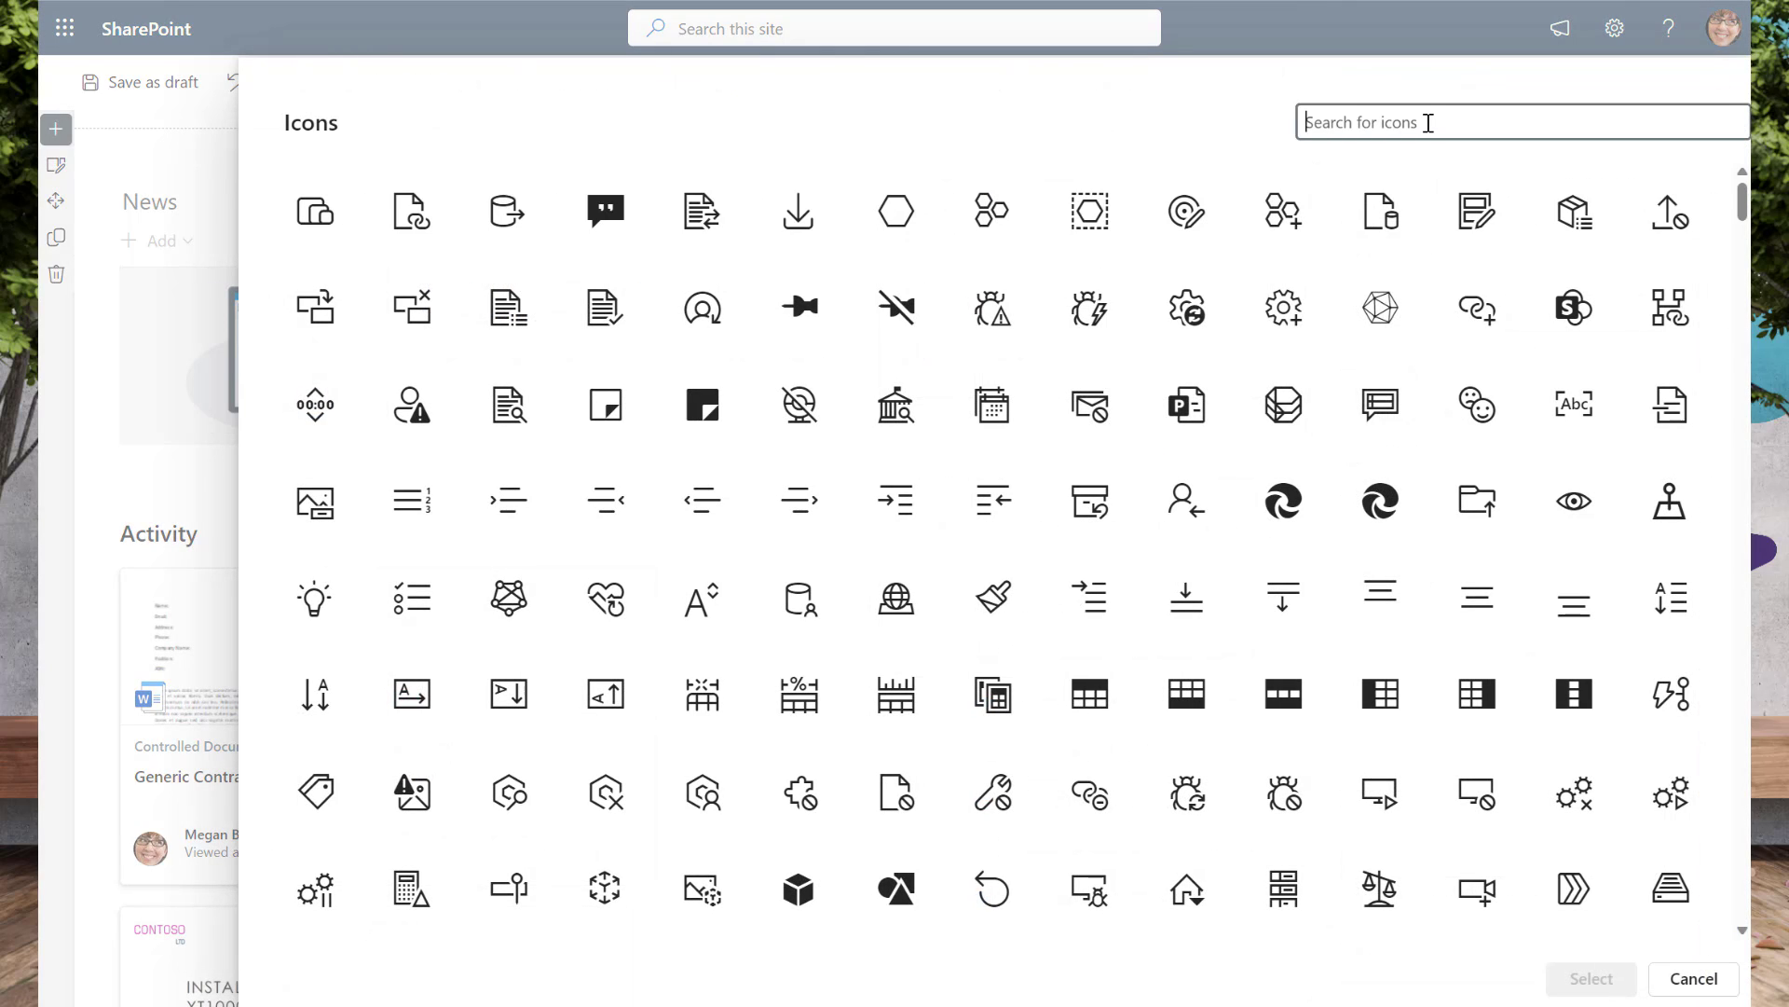
type("docu")
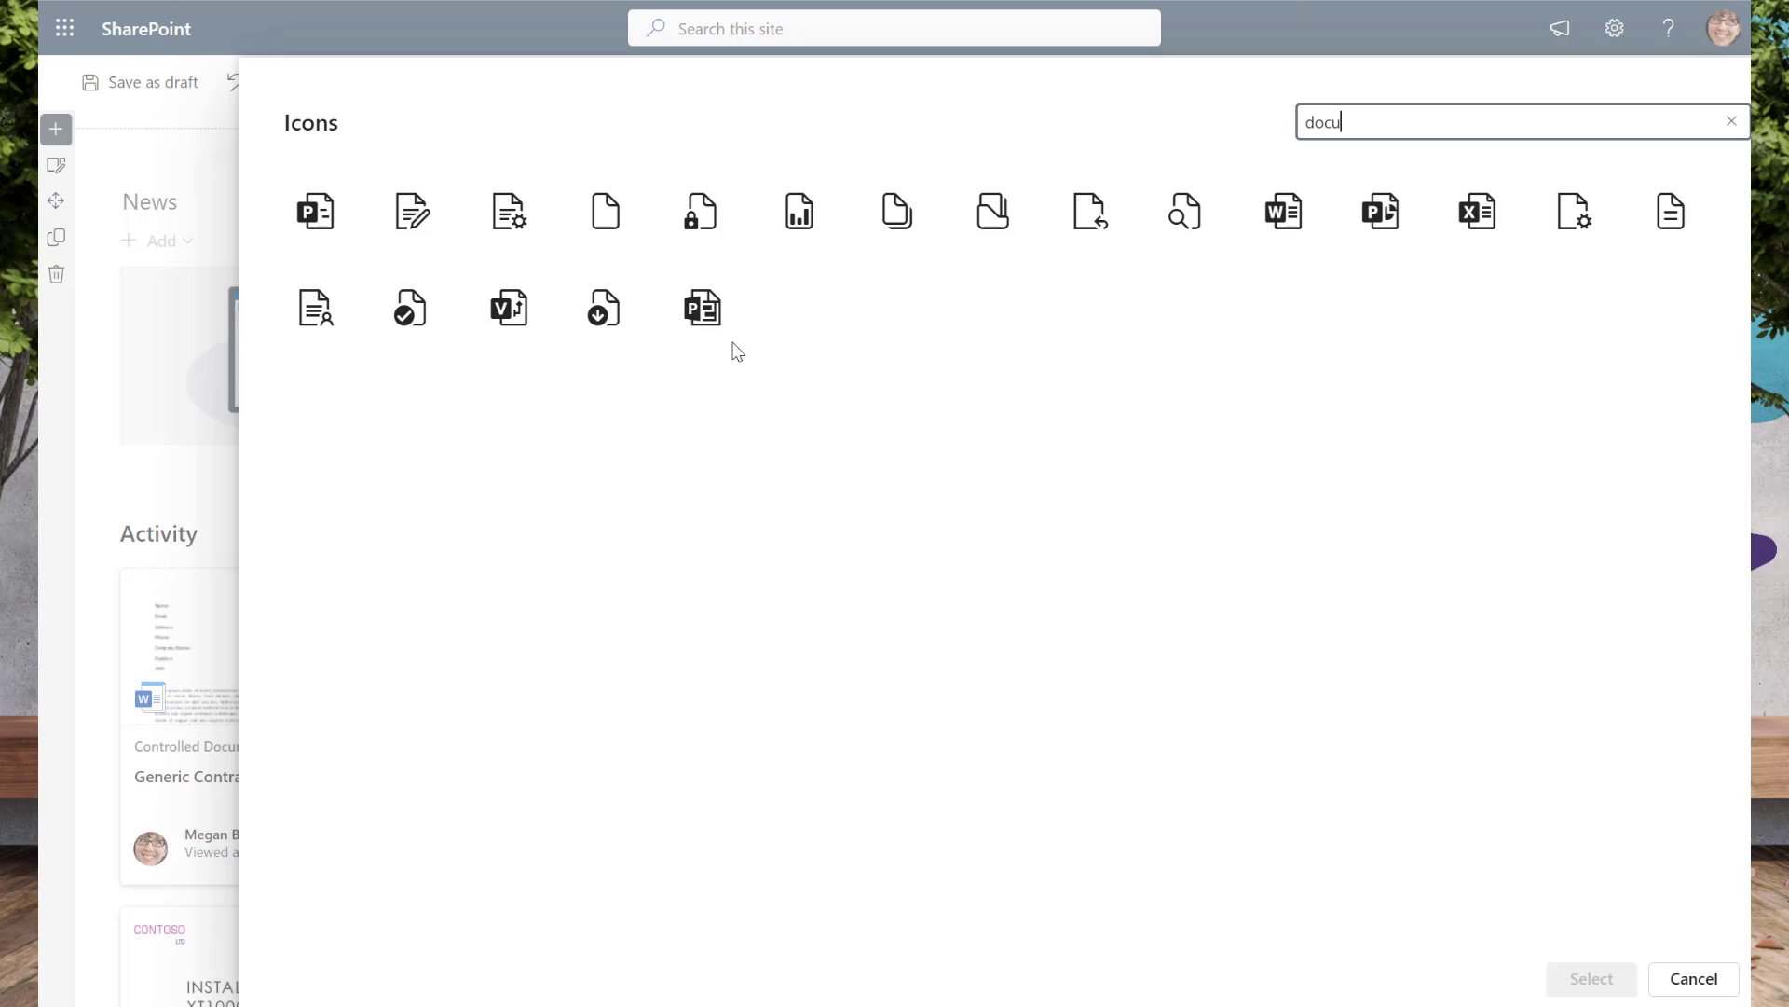
left_click(412, 211)
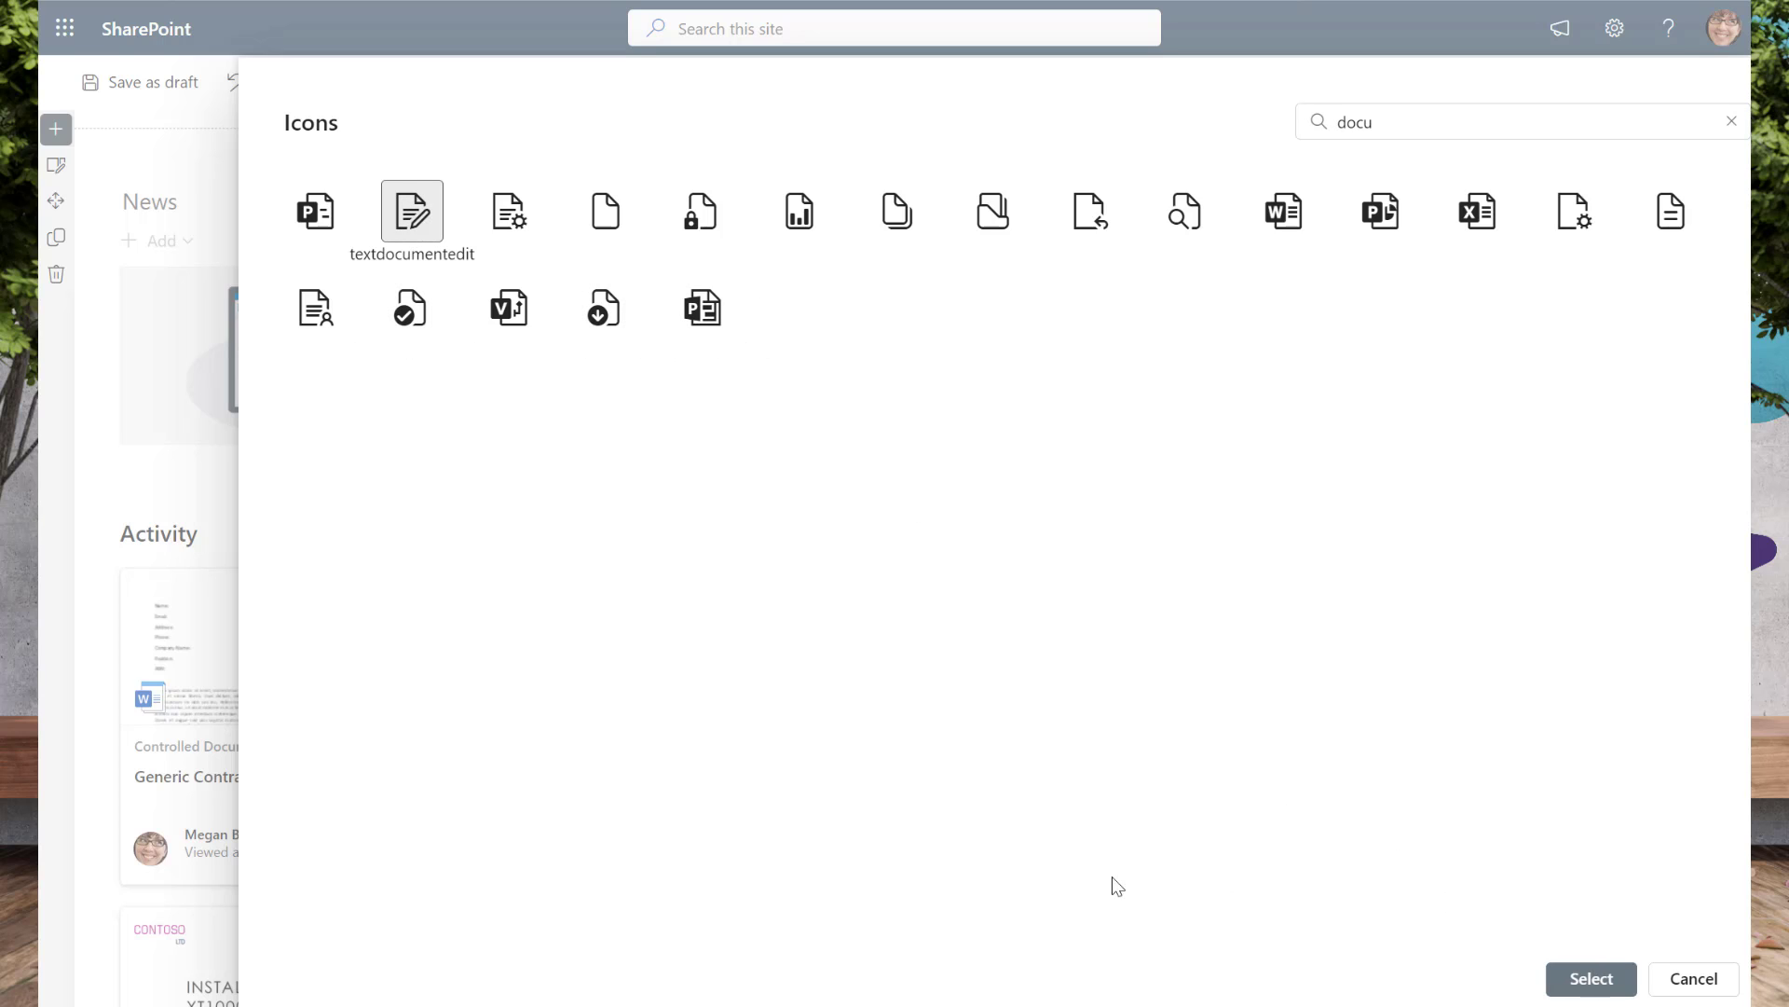
left_click(1591, 977)
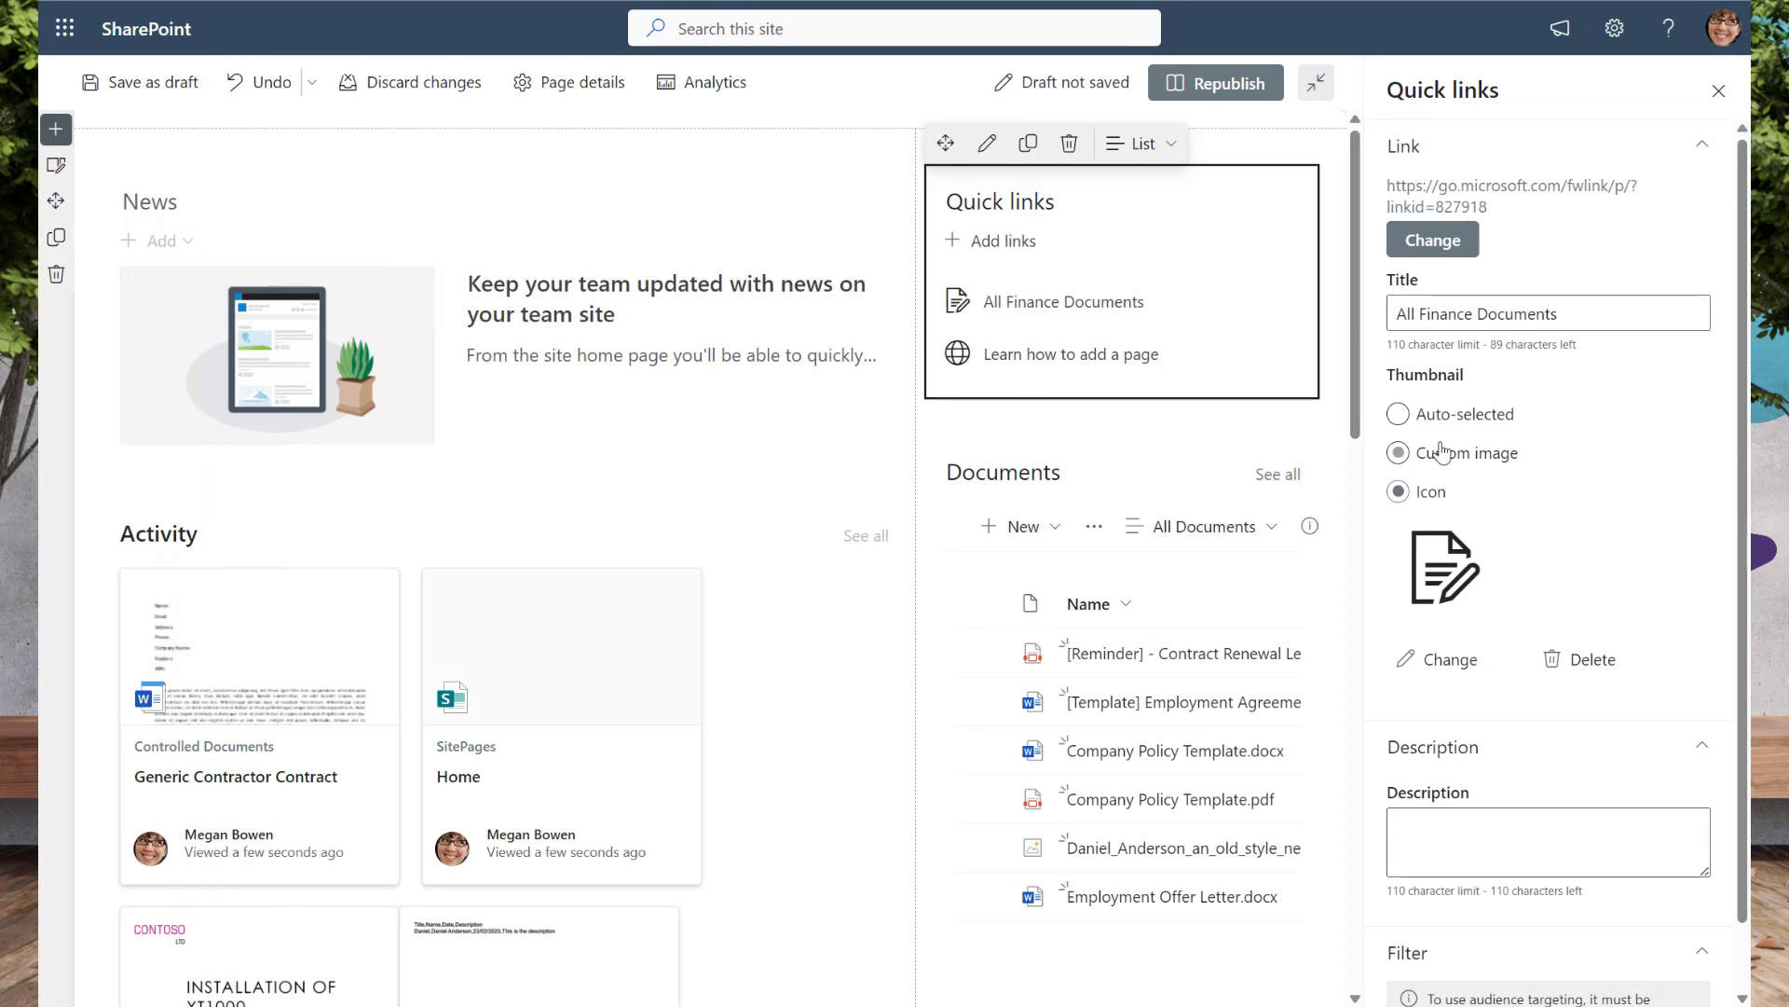
Enter 'Find all finance documents.' as the link's description.
scroll(1517, 519, "down", 1)
left_click(1477, 751)
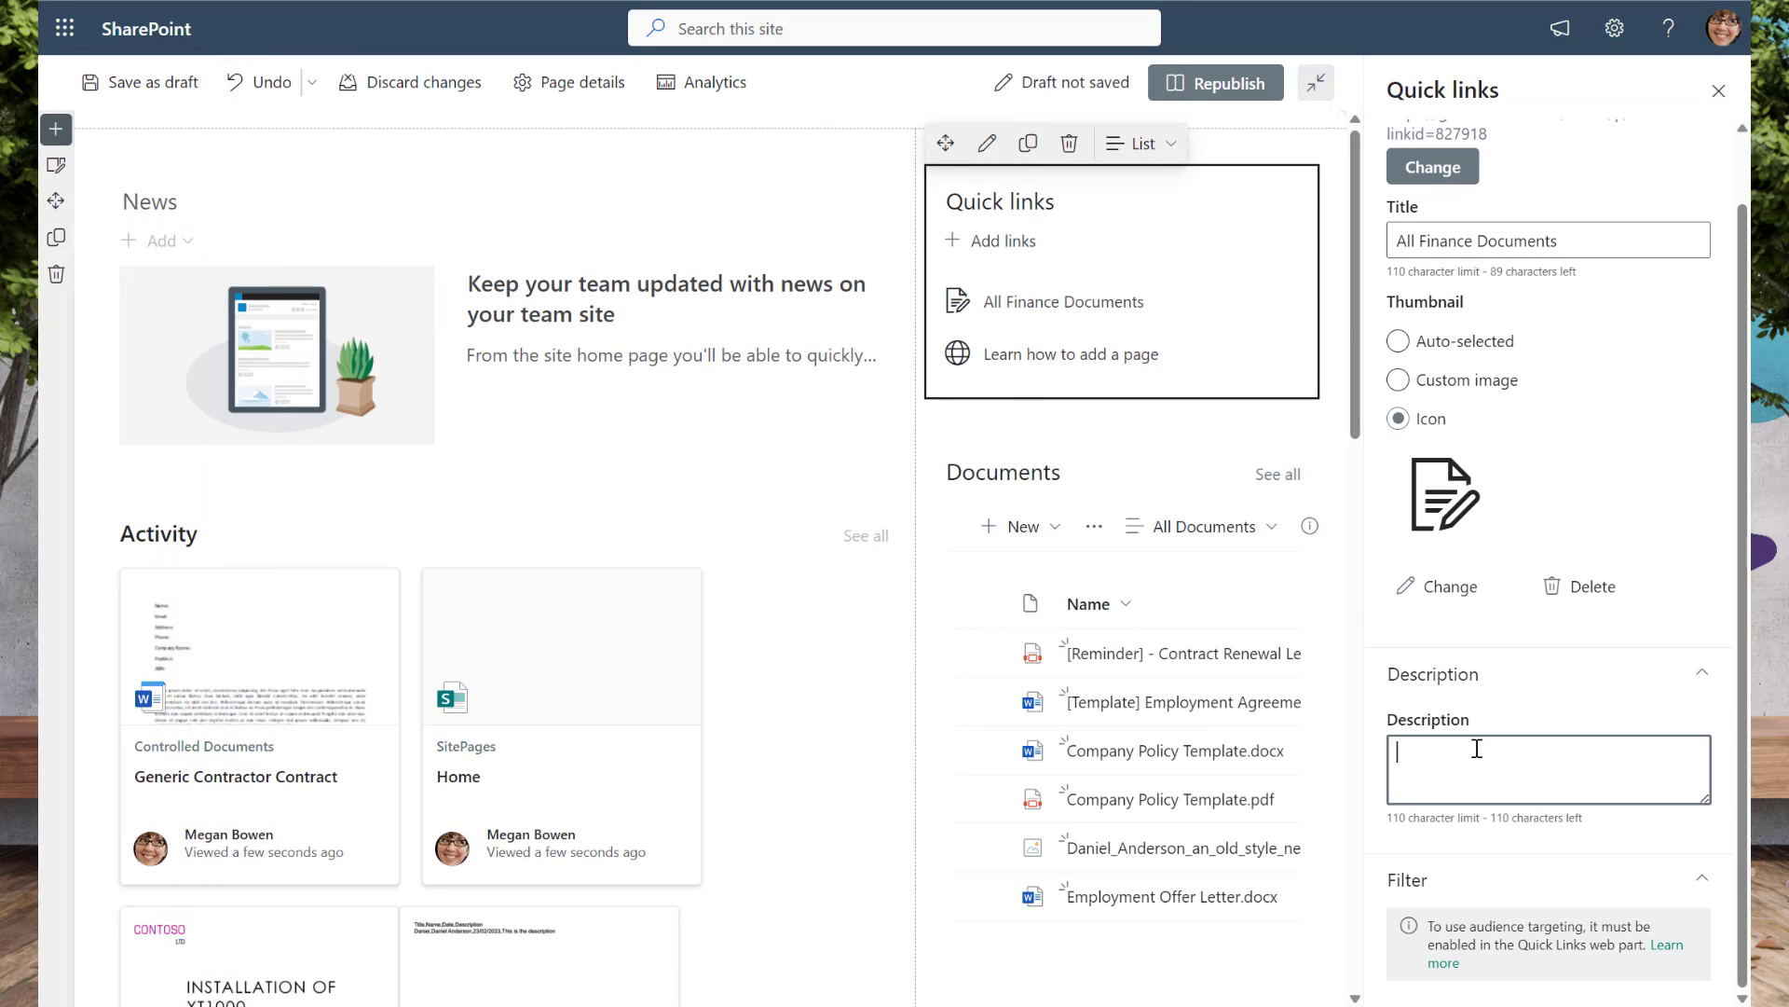
type("t")
key("BackSpace")
type("Find all fi")
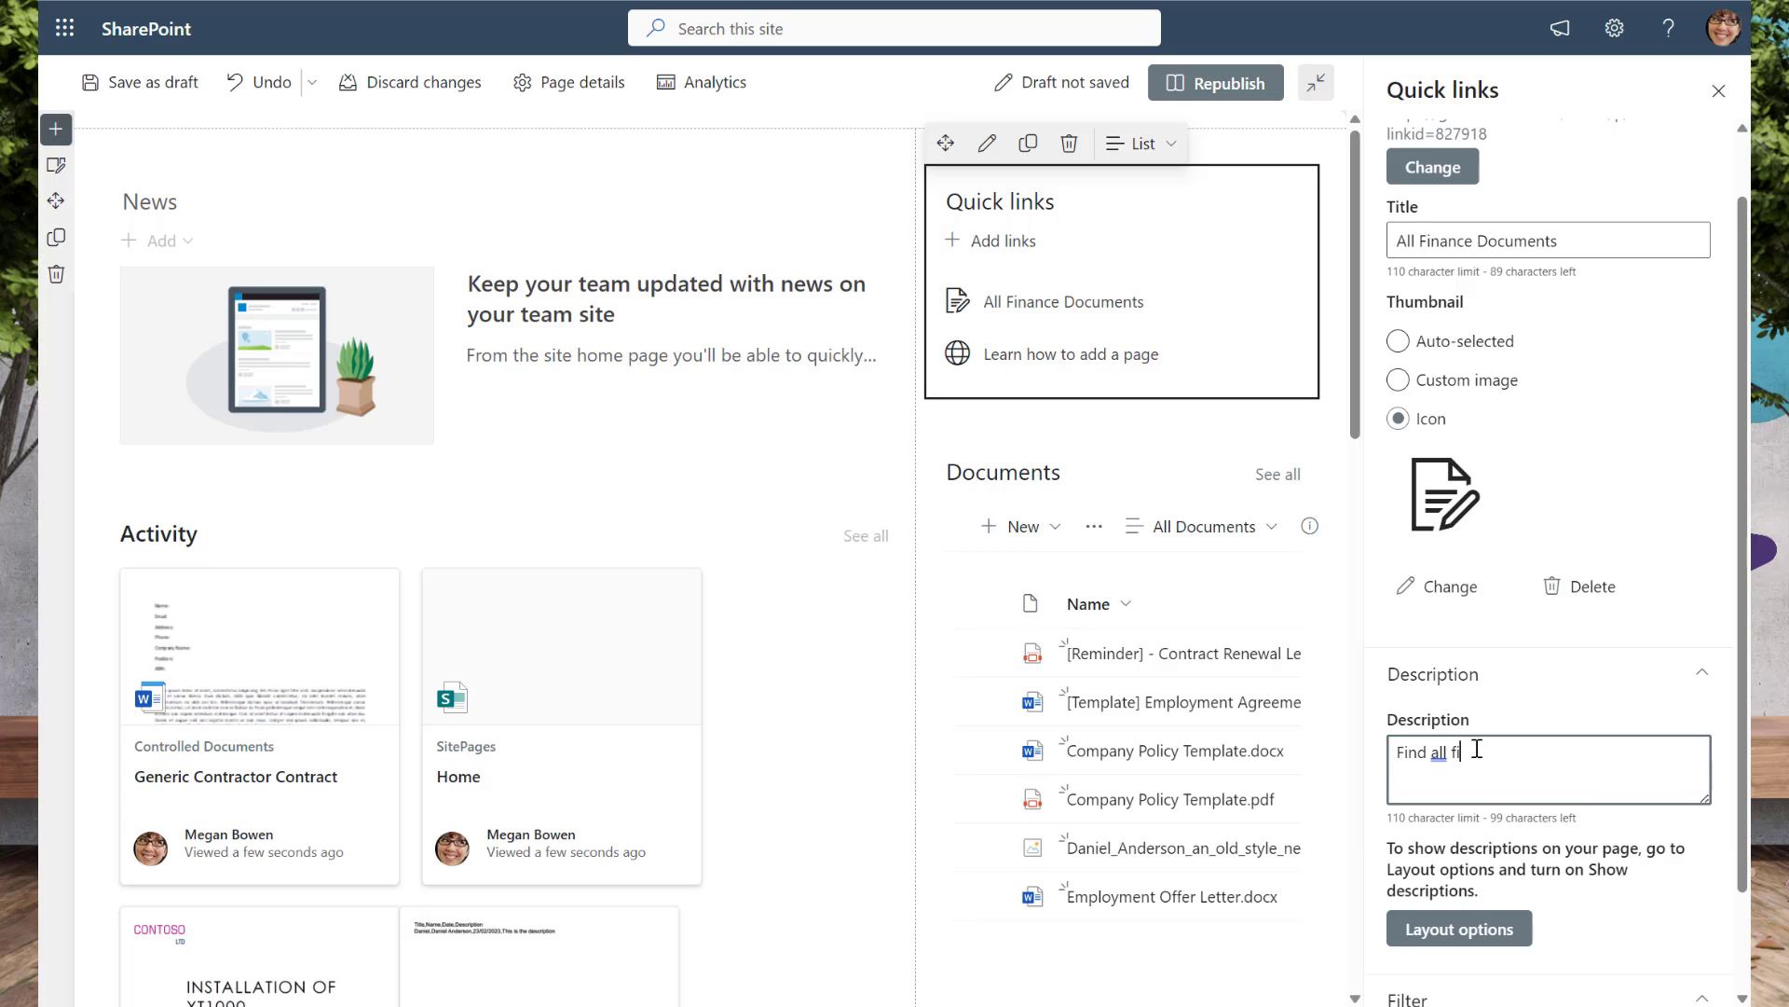
type("nance documents")
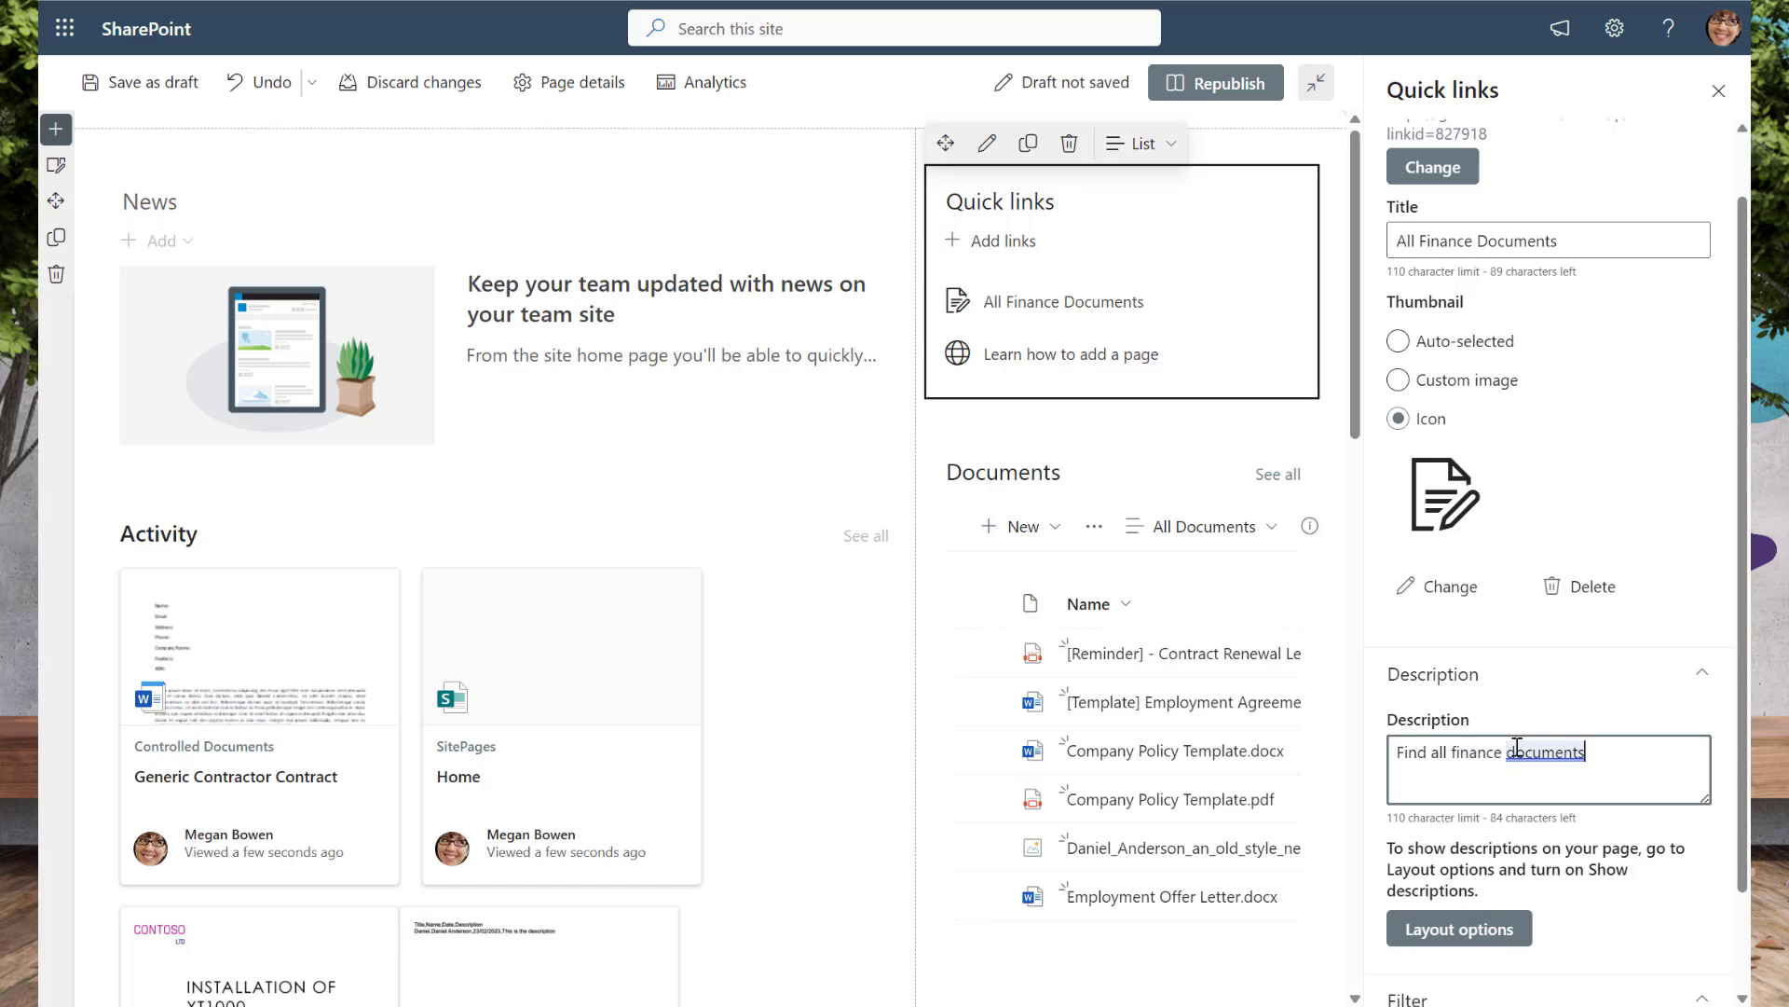
scroll(1518, 746, "down", 1)
type(".")
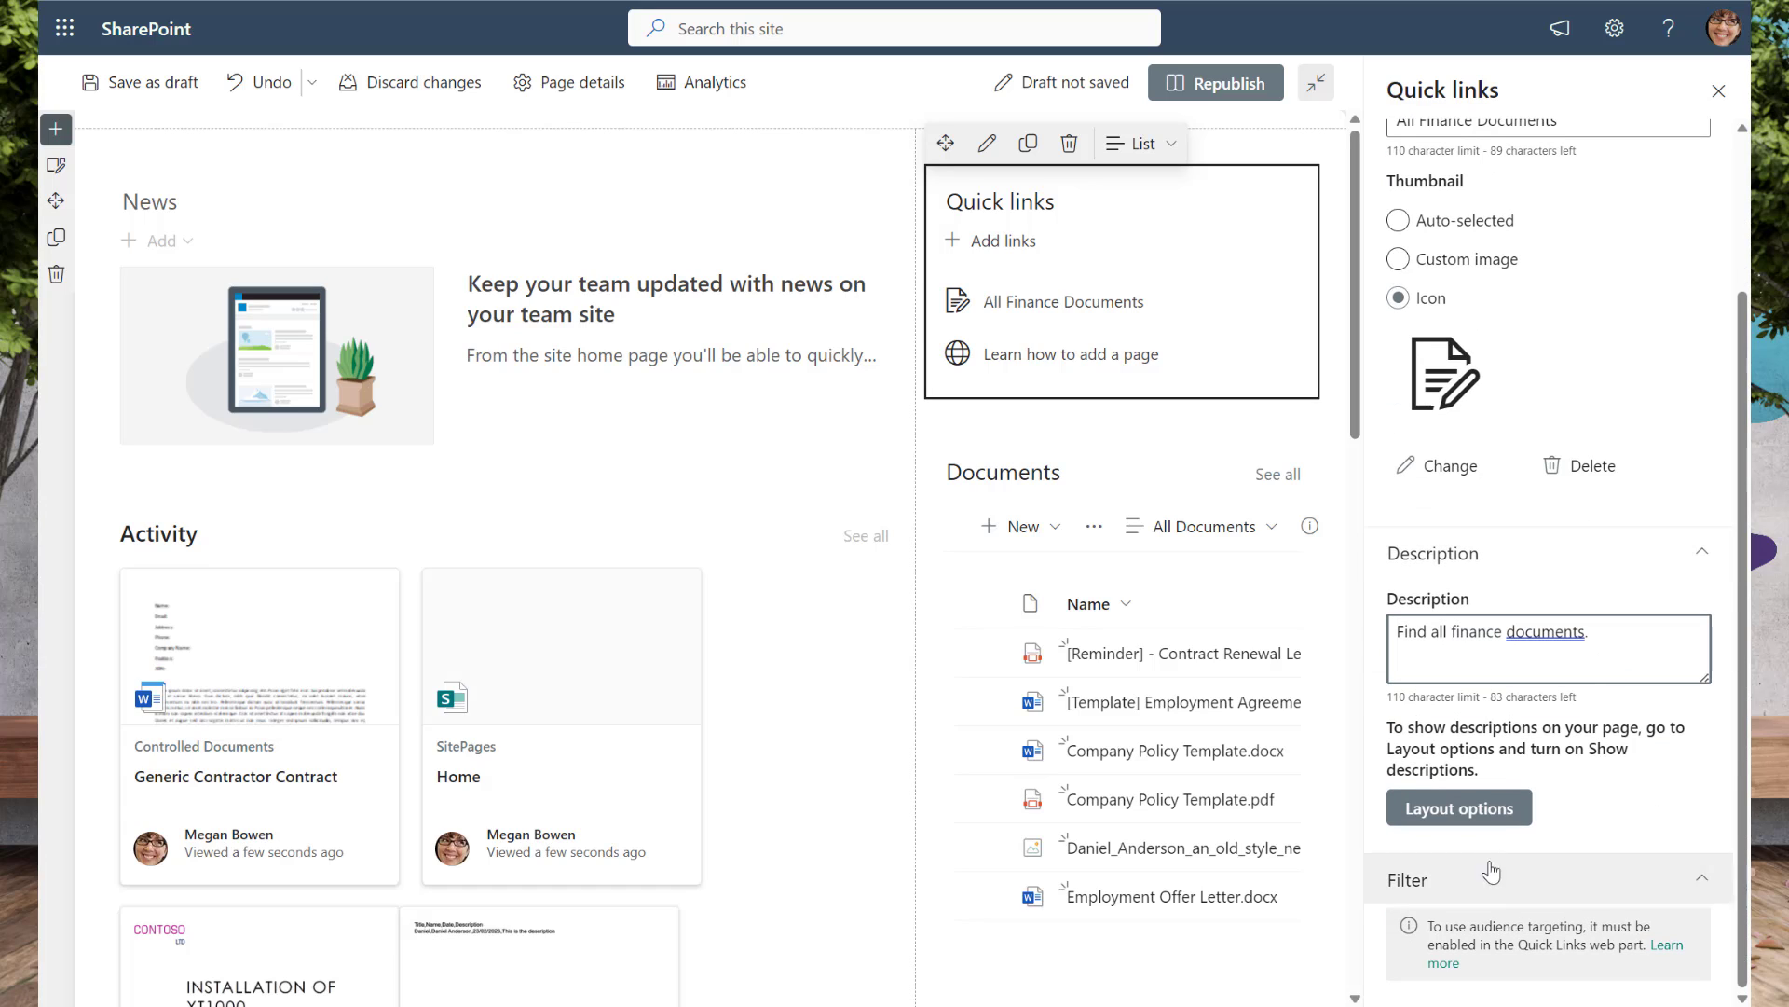
scroll(1454, 652, "up", 2)
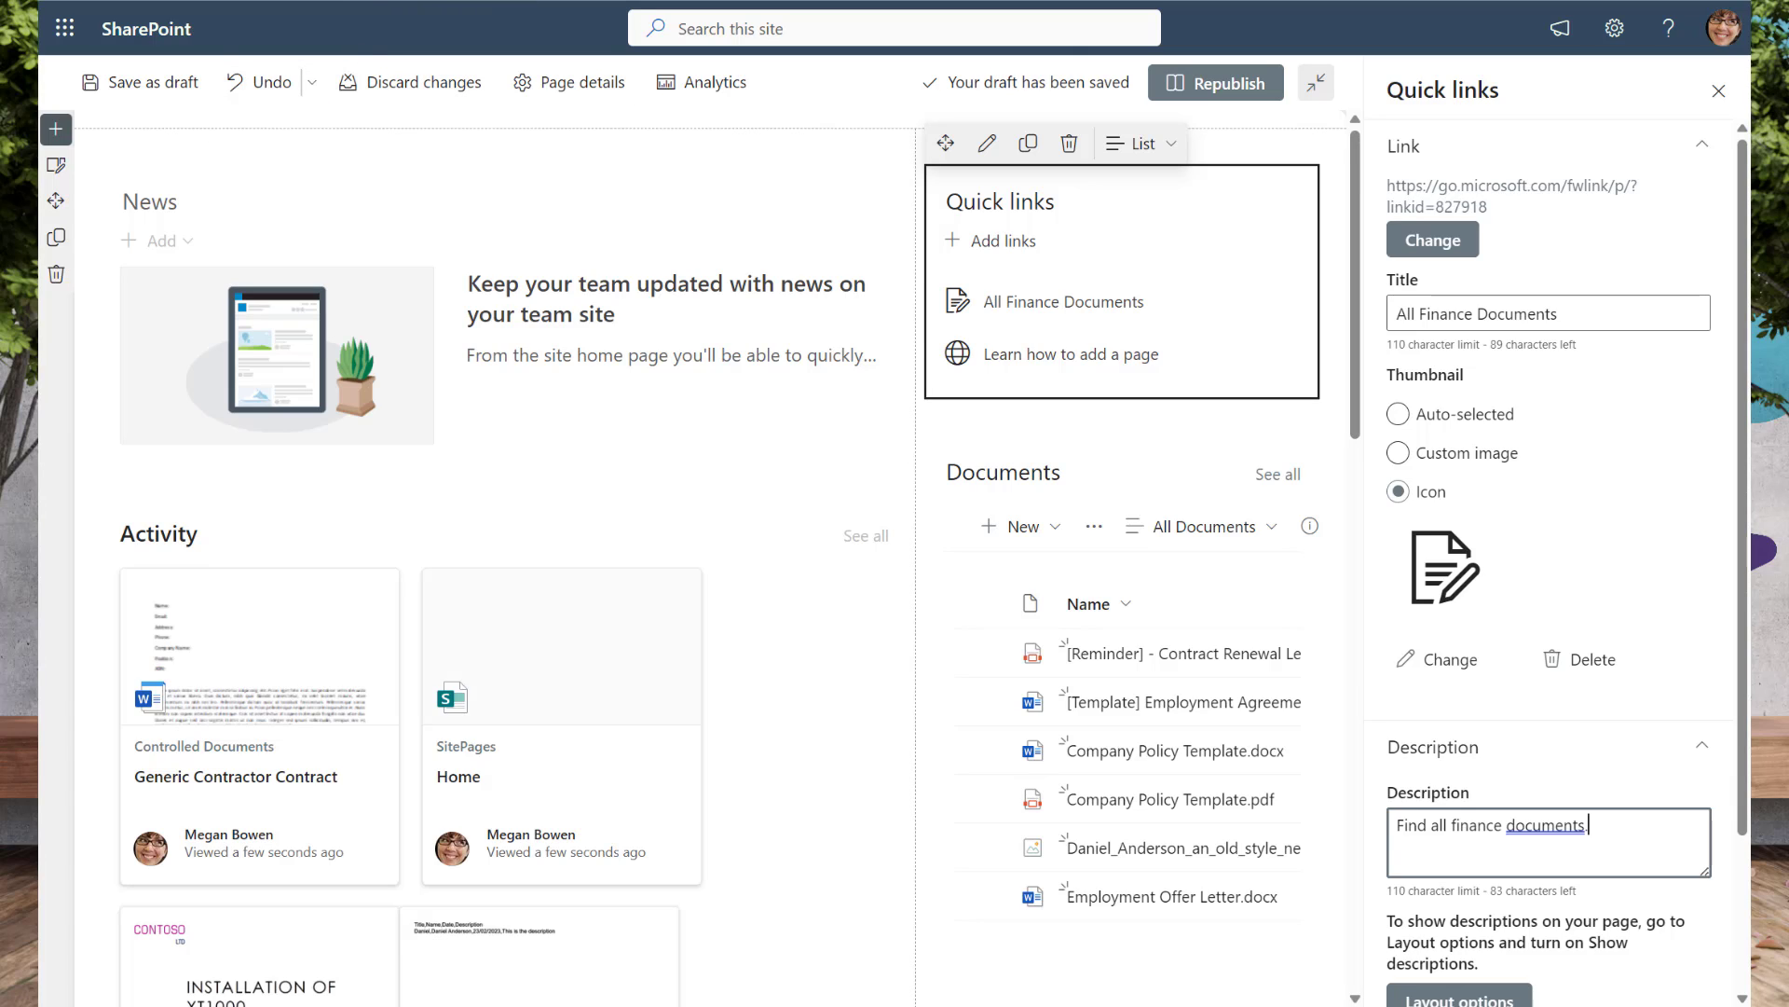
Open the SharePoint site in a new browser tab and go to the Controlled Documents library.
key("ctrl+l")
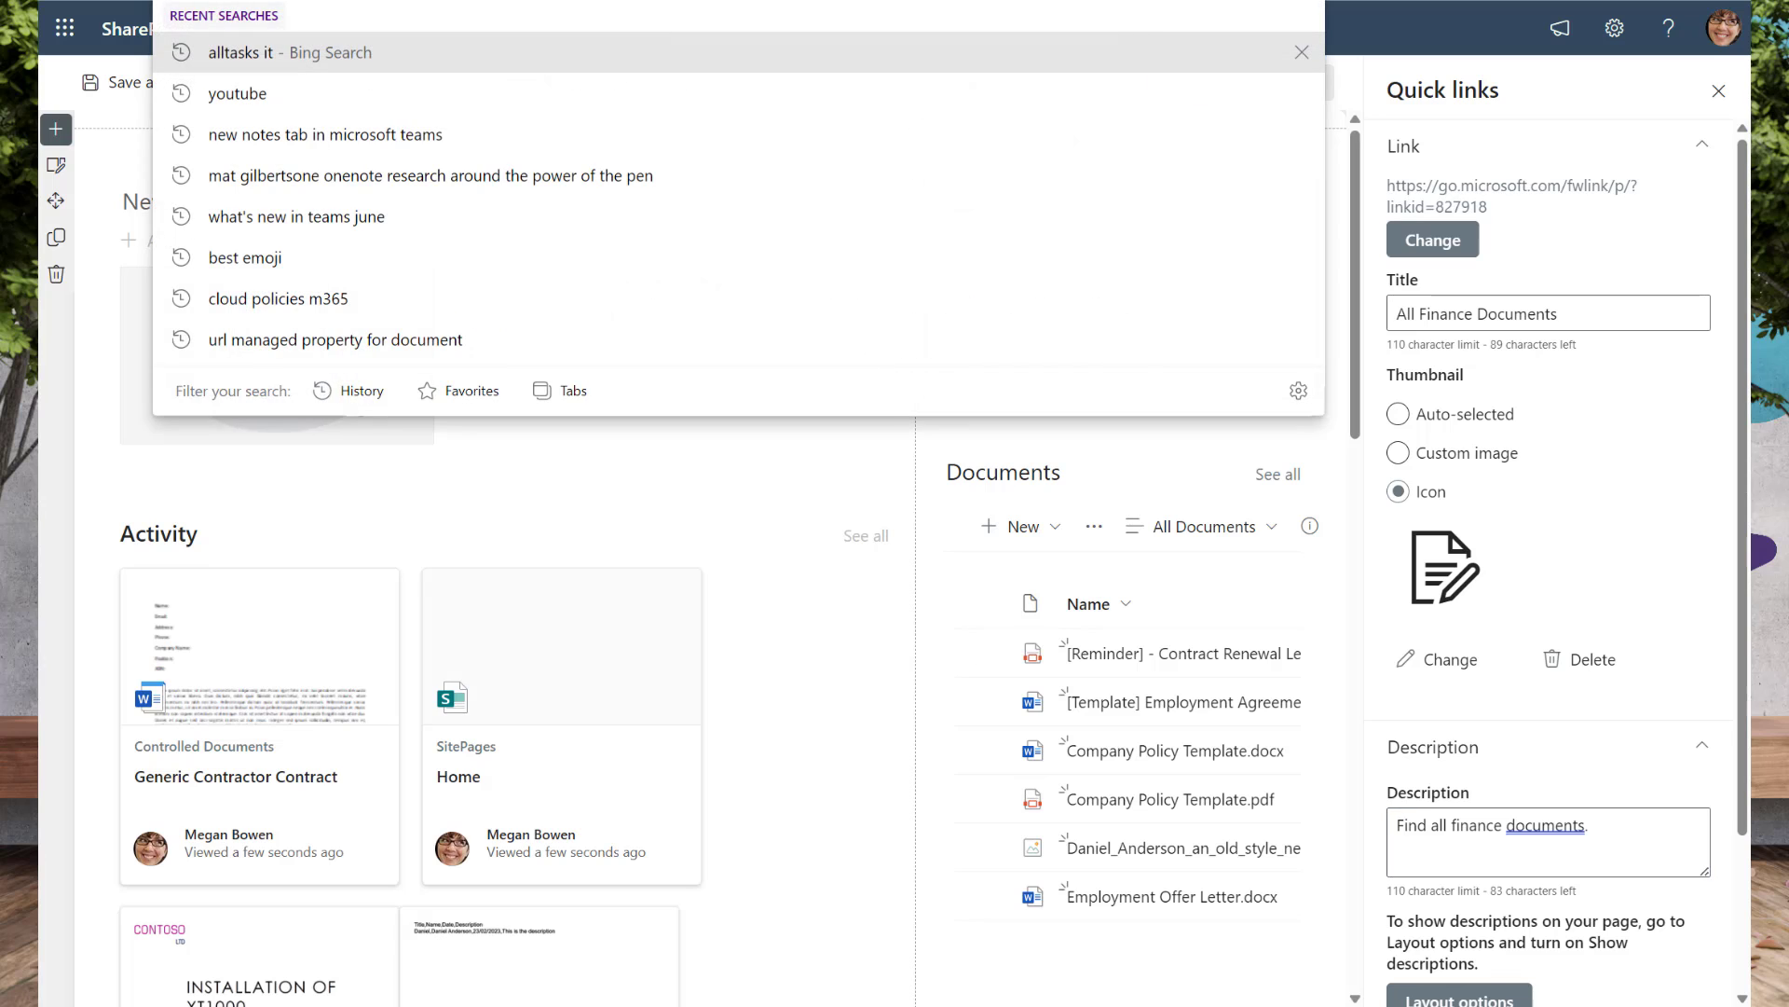
key("ctrl+t")
type("https://m365x16708982.sharepoint.com/sites/AllTasksIT")
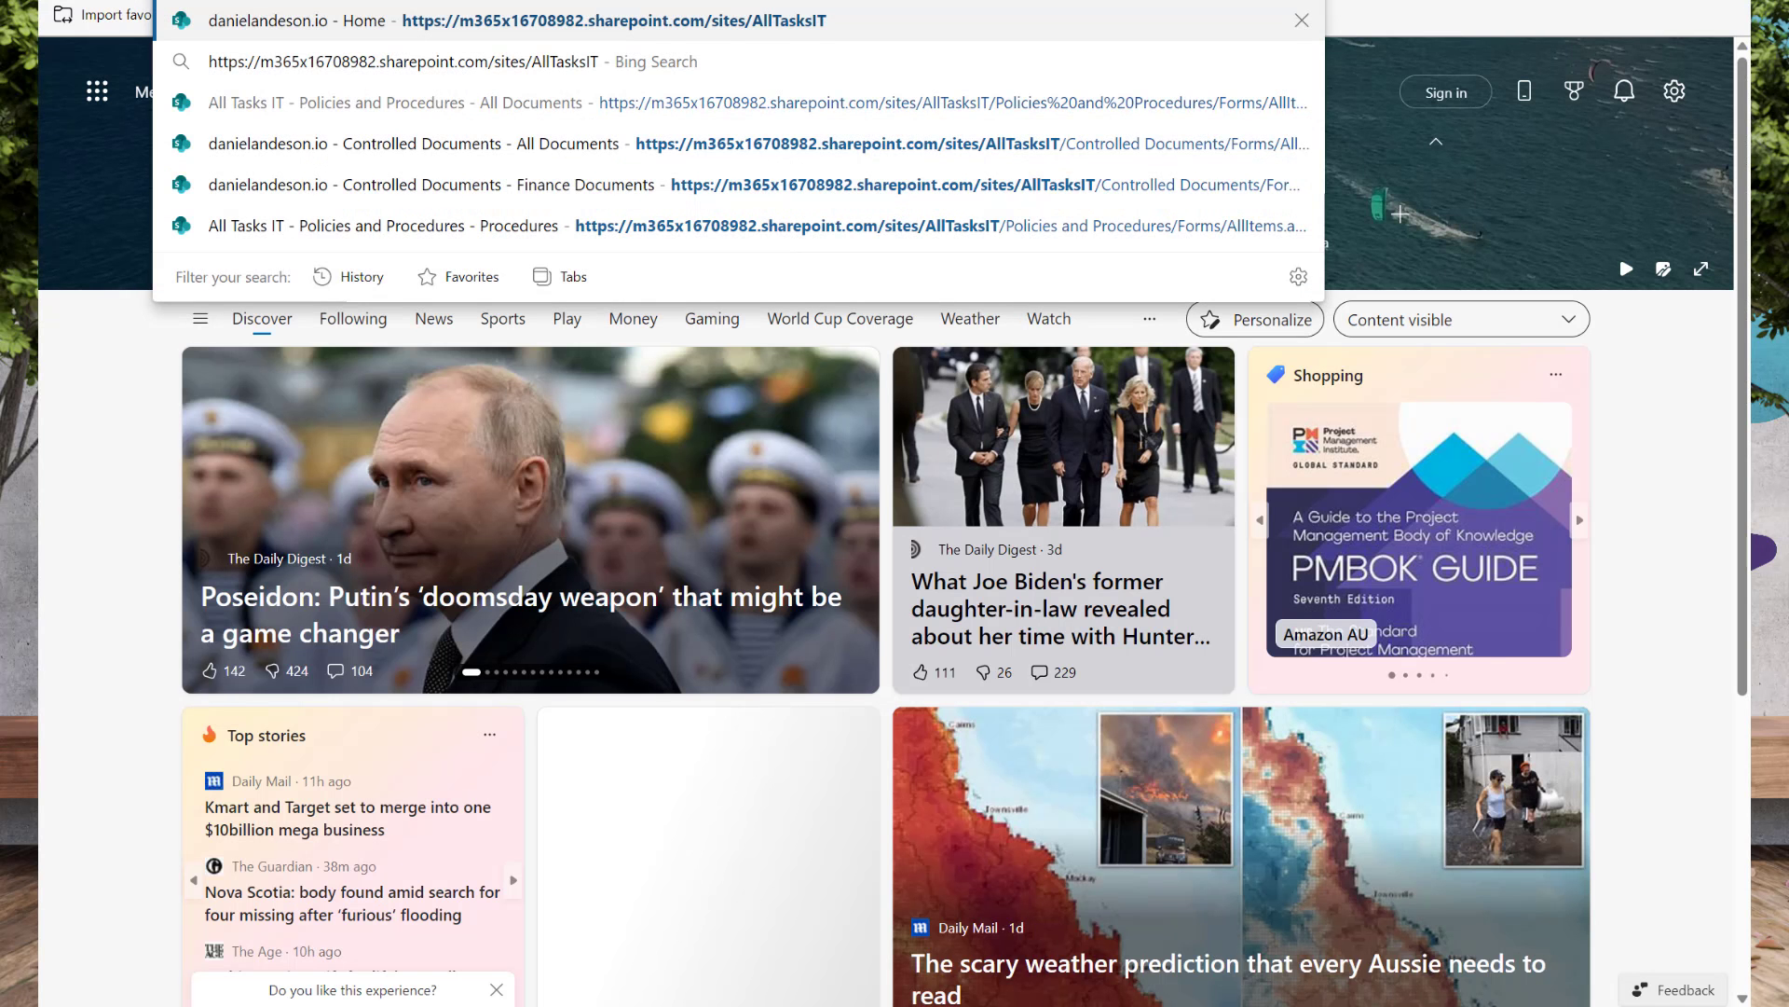
key("Return")
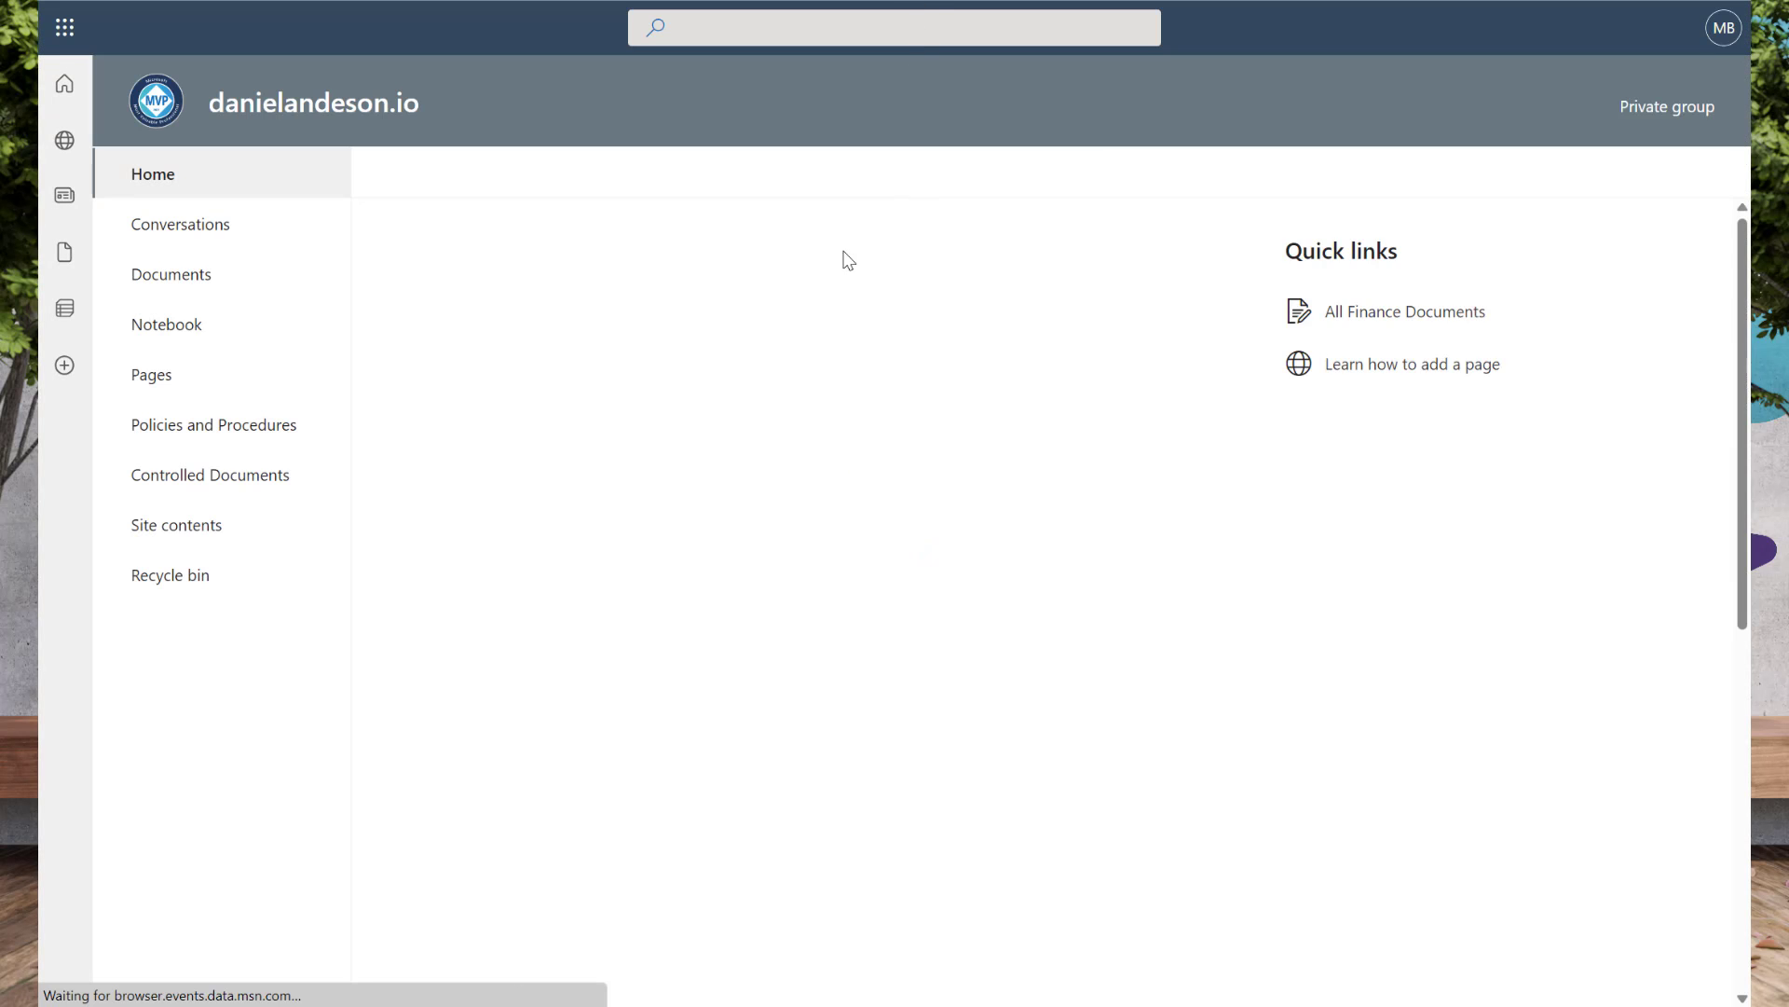
left_click(217, 475)
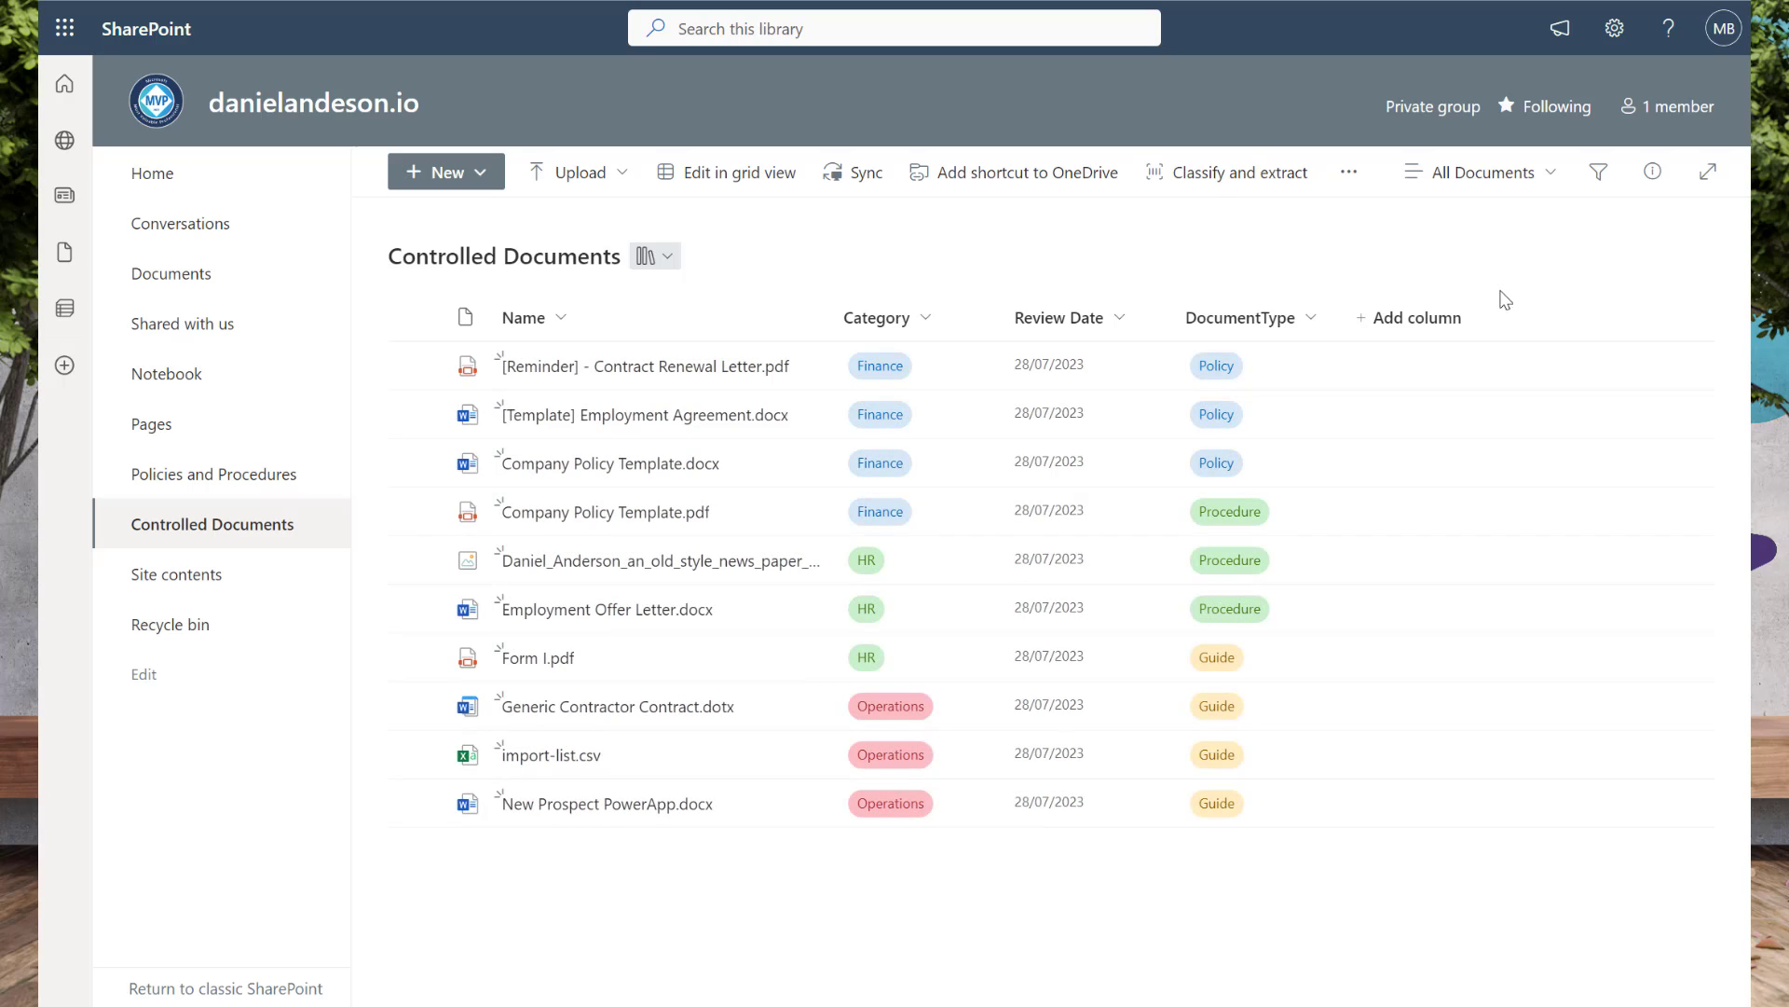
Switch to the Finance Documents view and copy its web address.
left_click(1478, 178)
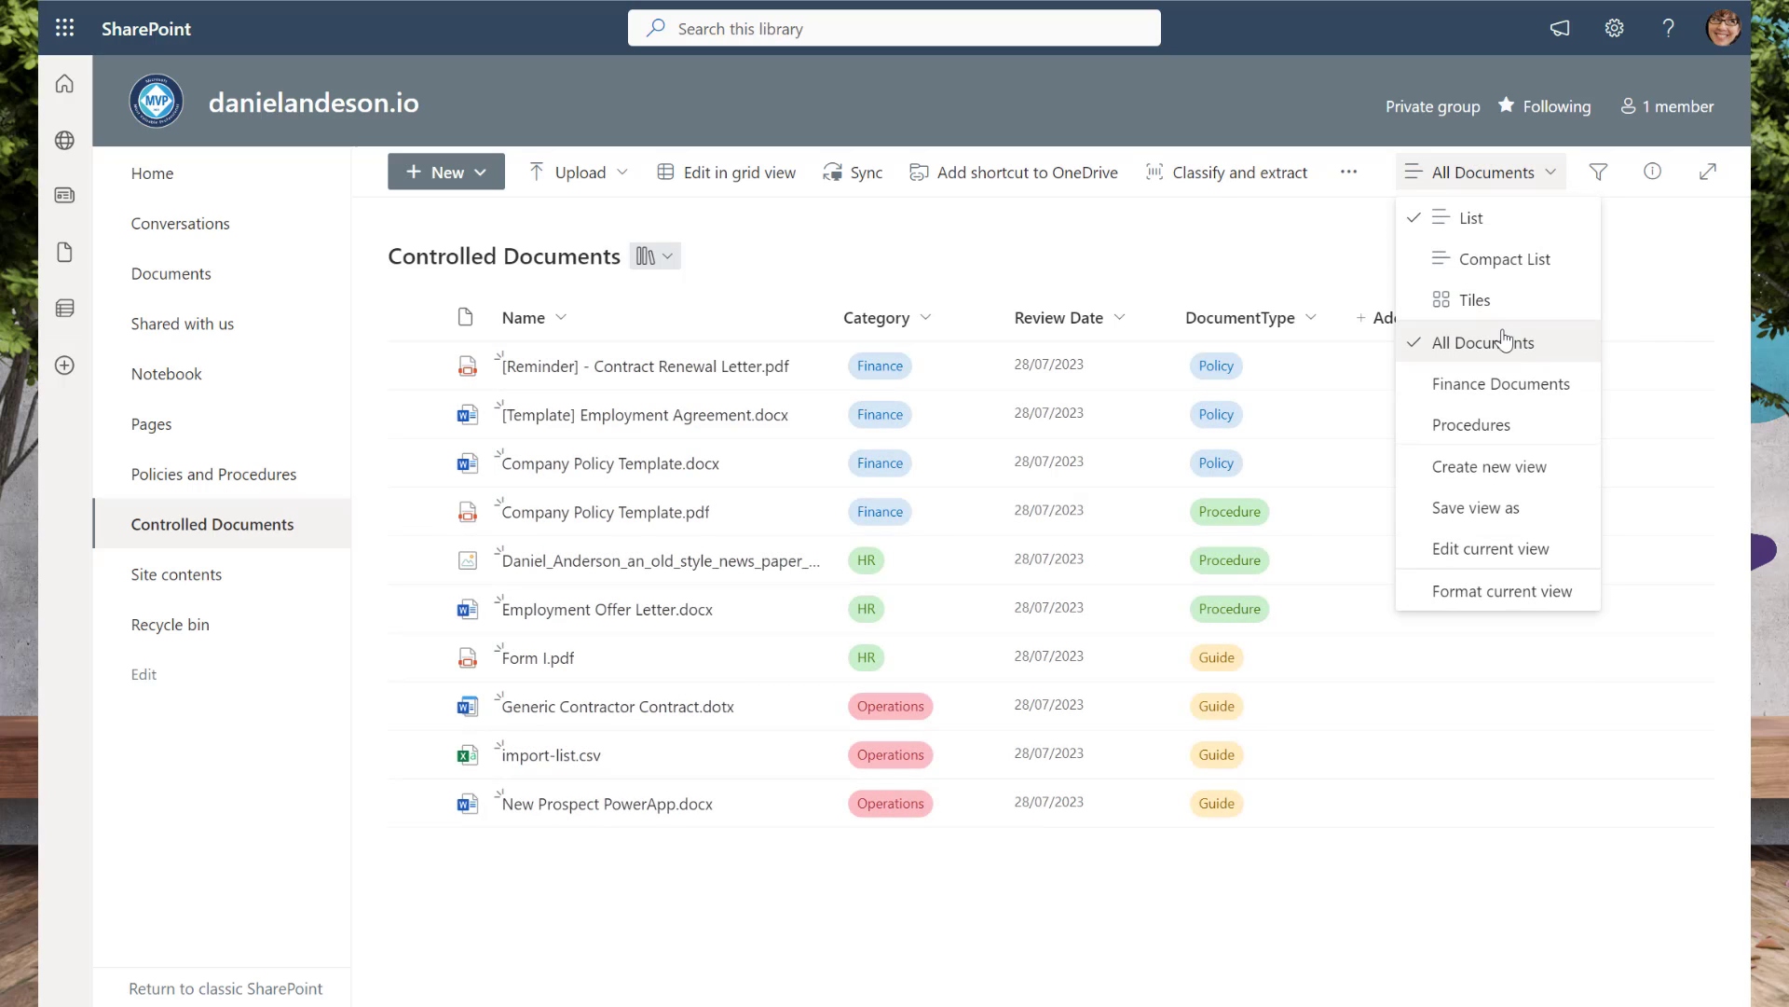
left_click(1501, 384)
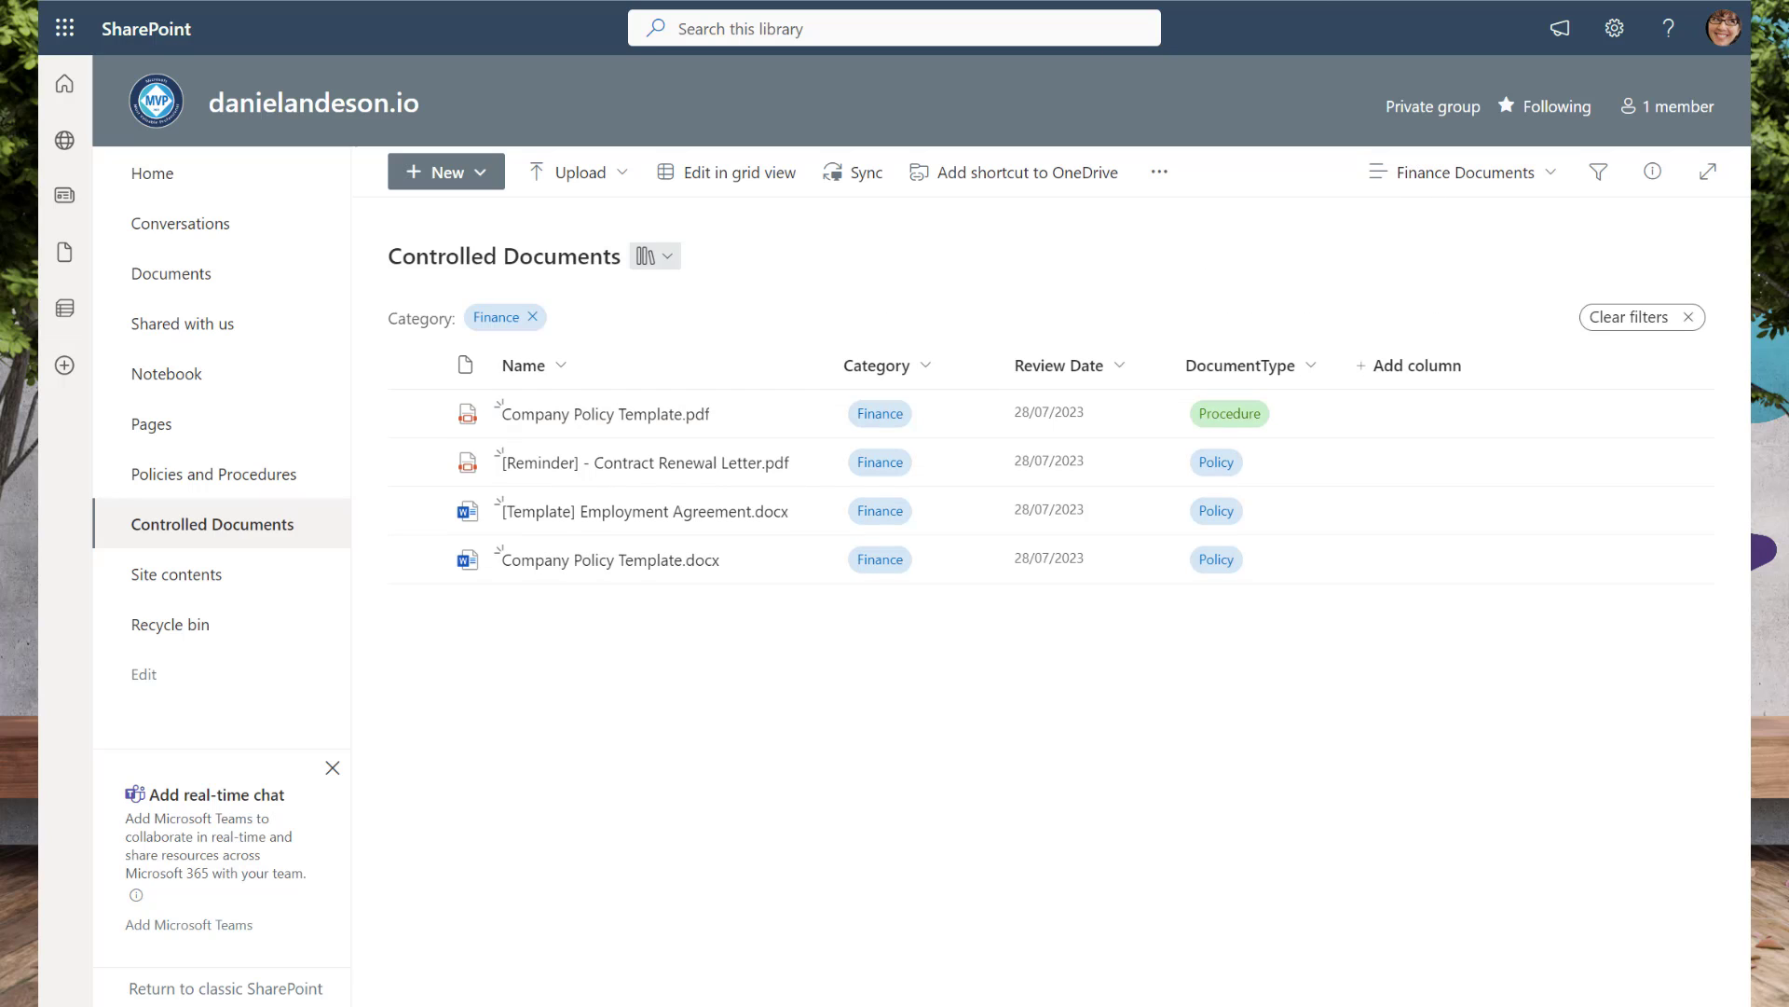
key("ctrl+l")
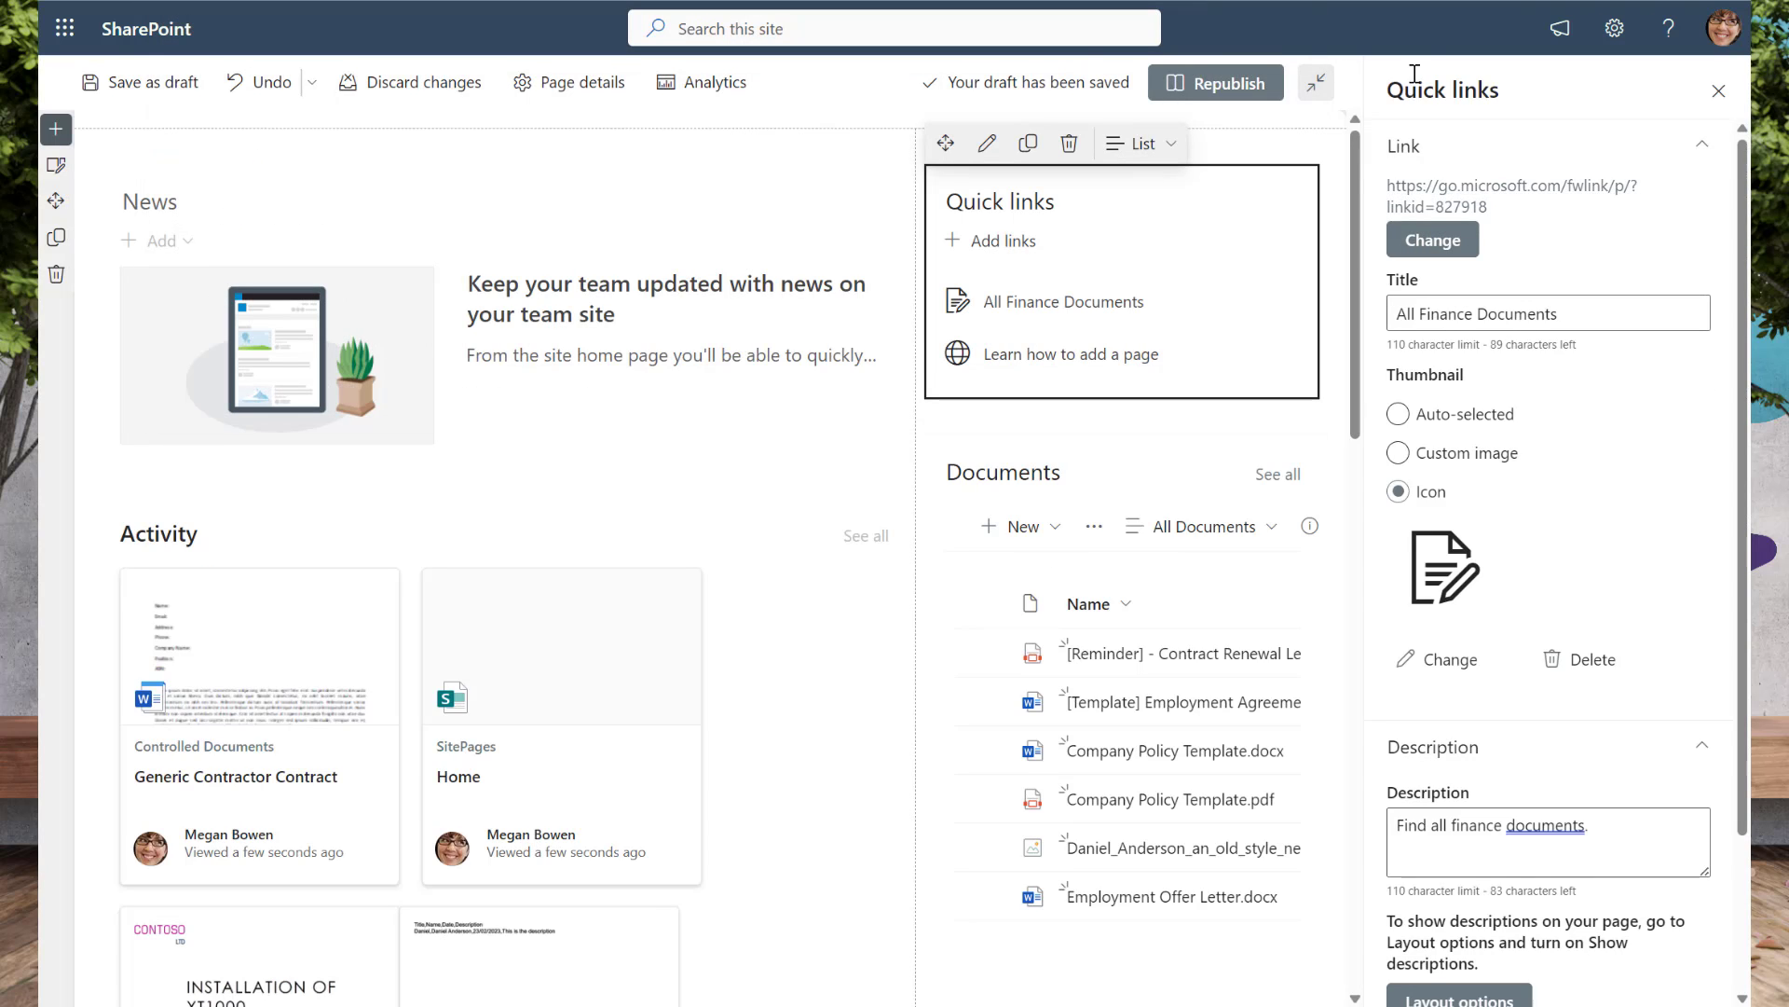
Set the All Finance Documents link's destination to the pasted Finance Documents view URL.
left_click(1440, 241)
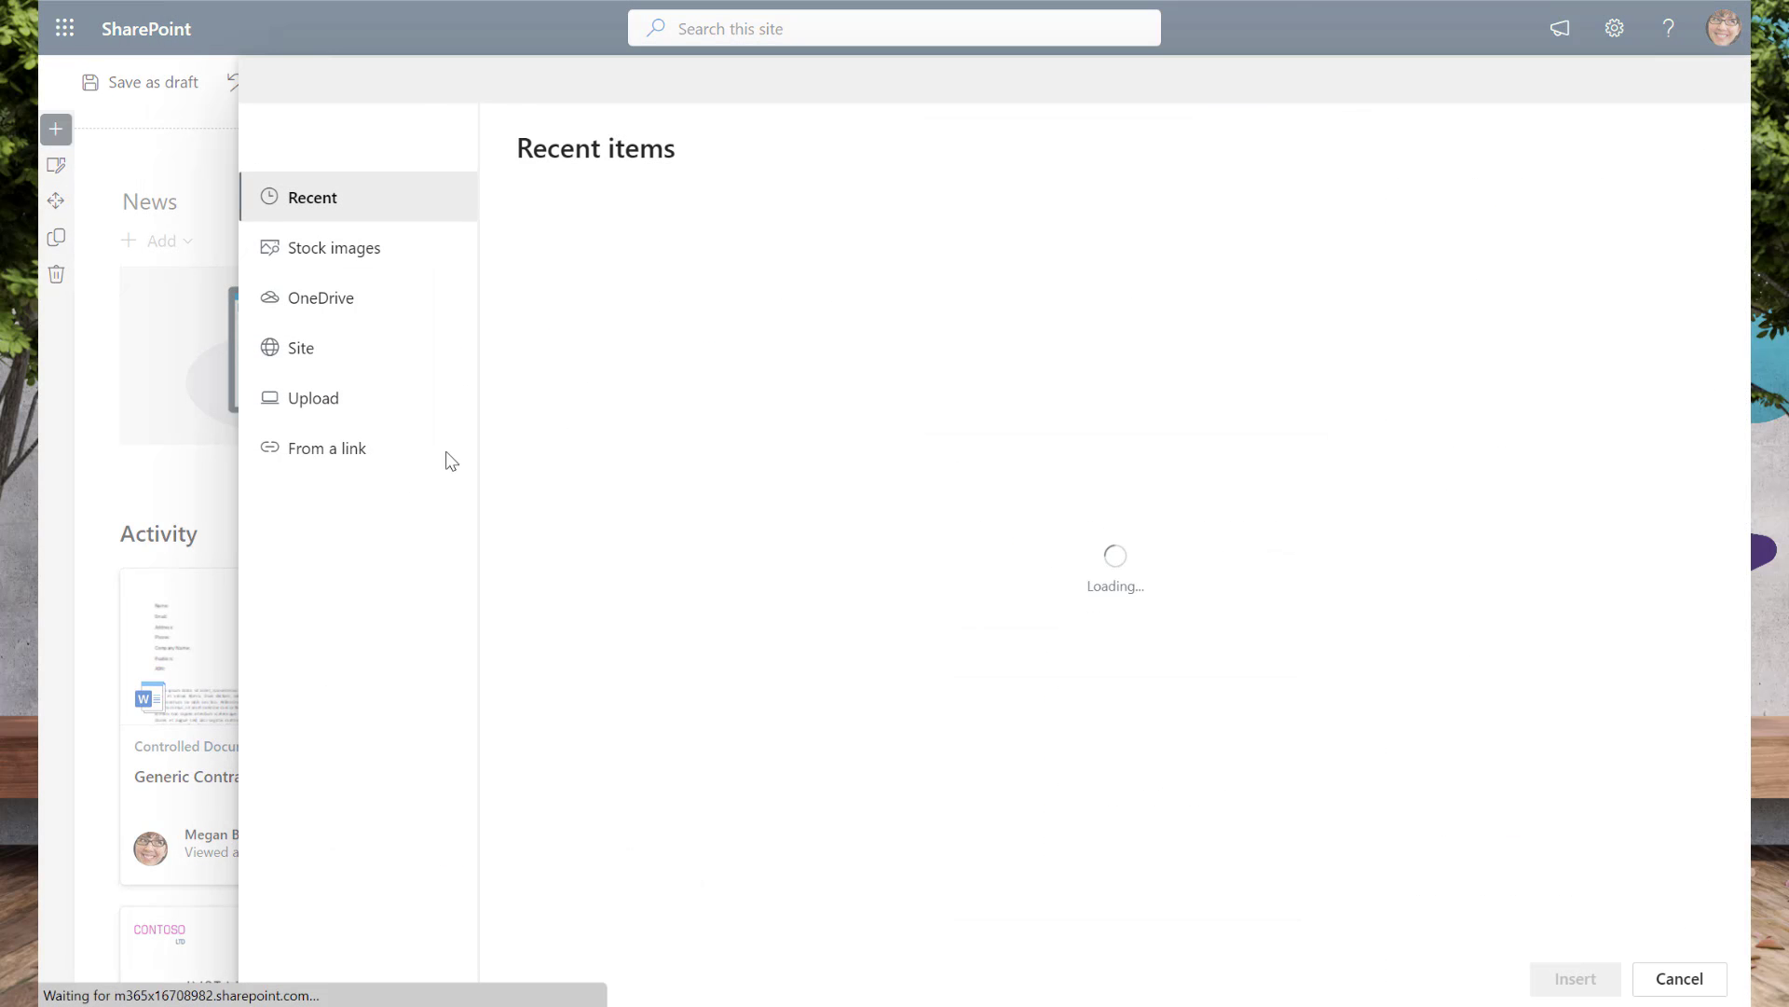
left_click(334, 458)
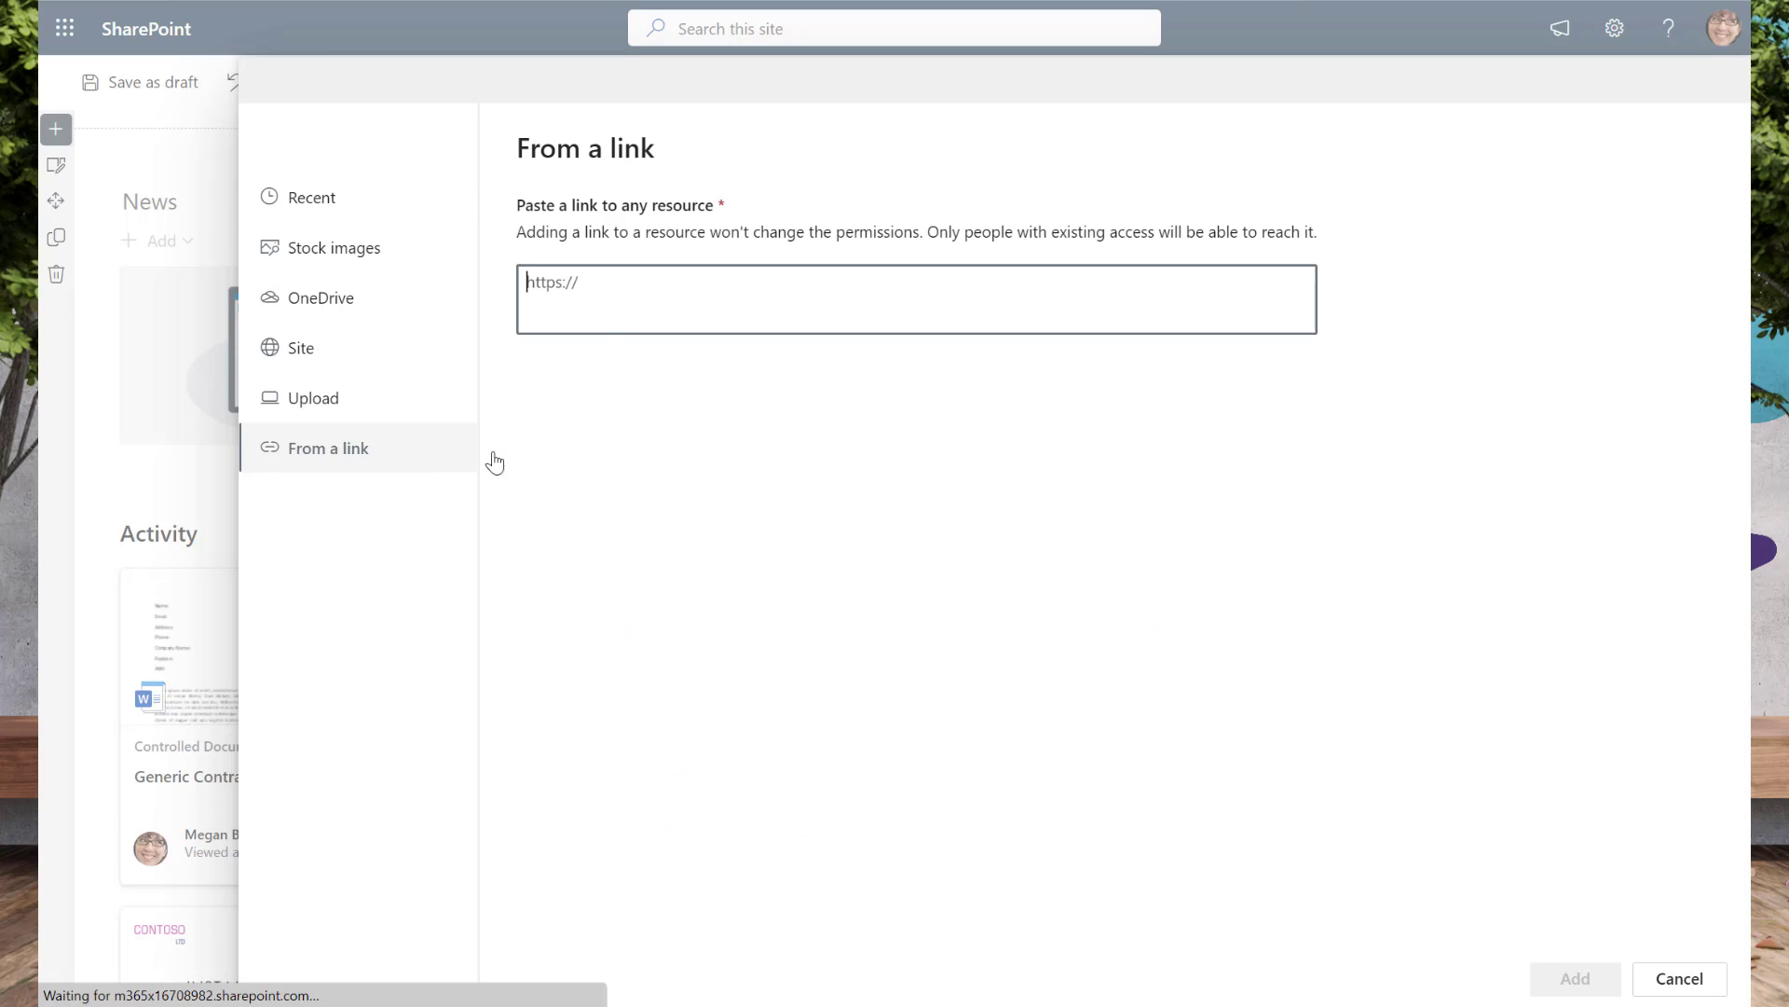
type("https://m365x16708982.sharepoint.com/sites/AllTasksIT/Controlled%20Documents/Forms/AllItems.aspx?viewid=59ec3058%2D4ab1%2D4510%2Db67a%2Dc5de82b87494")
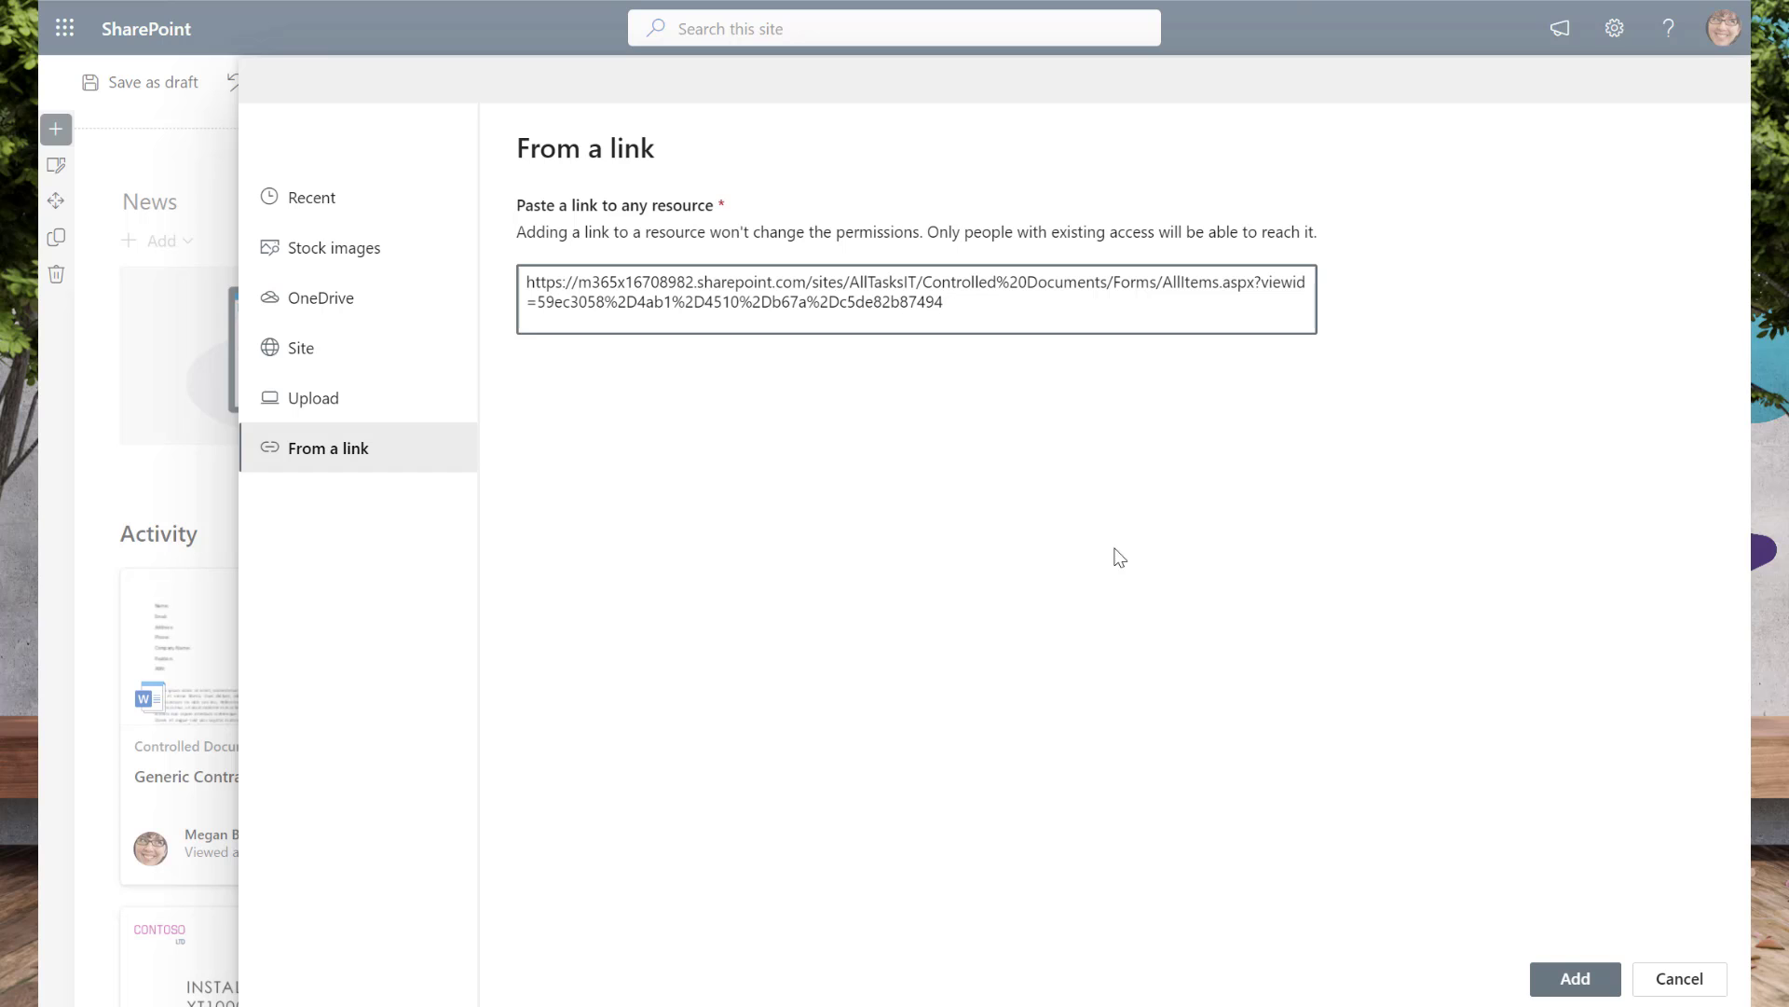
left_click(1584, 978)
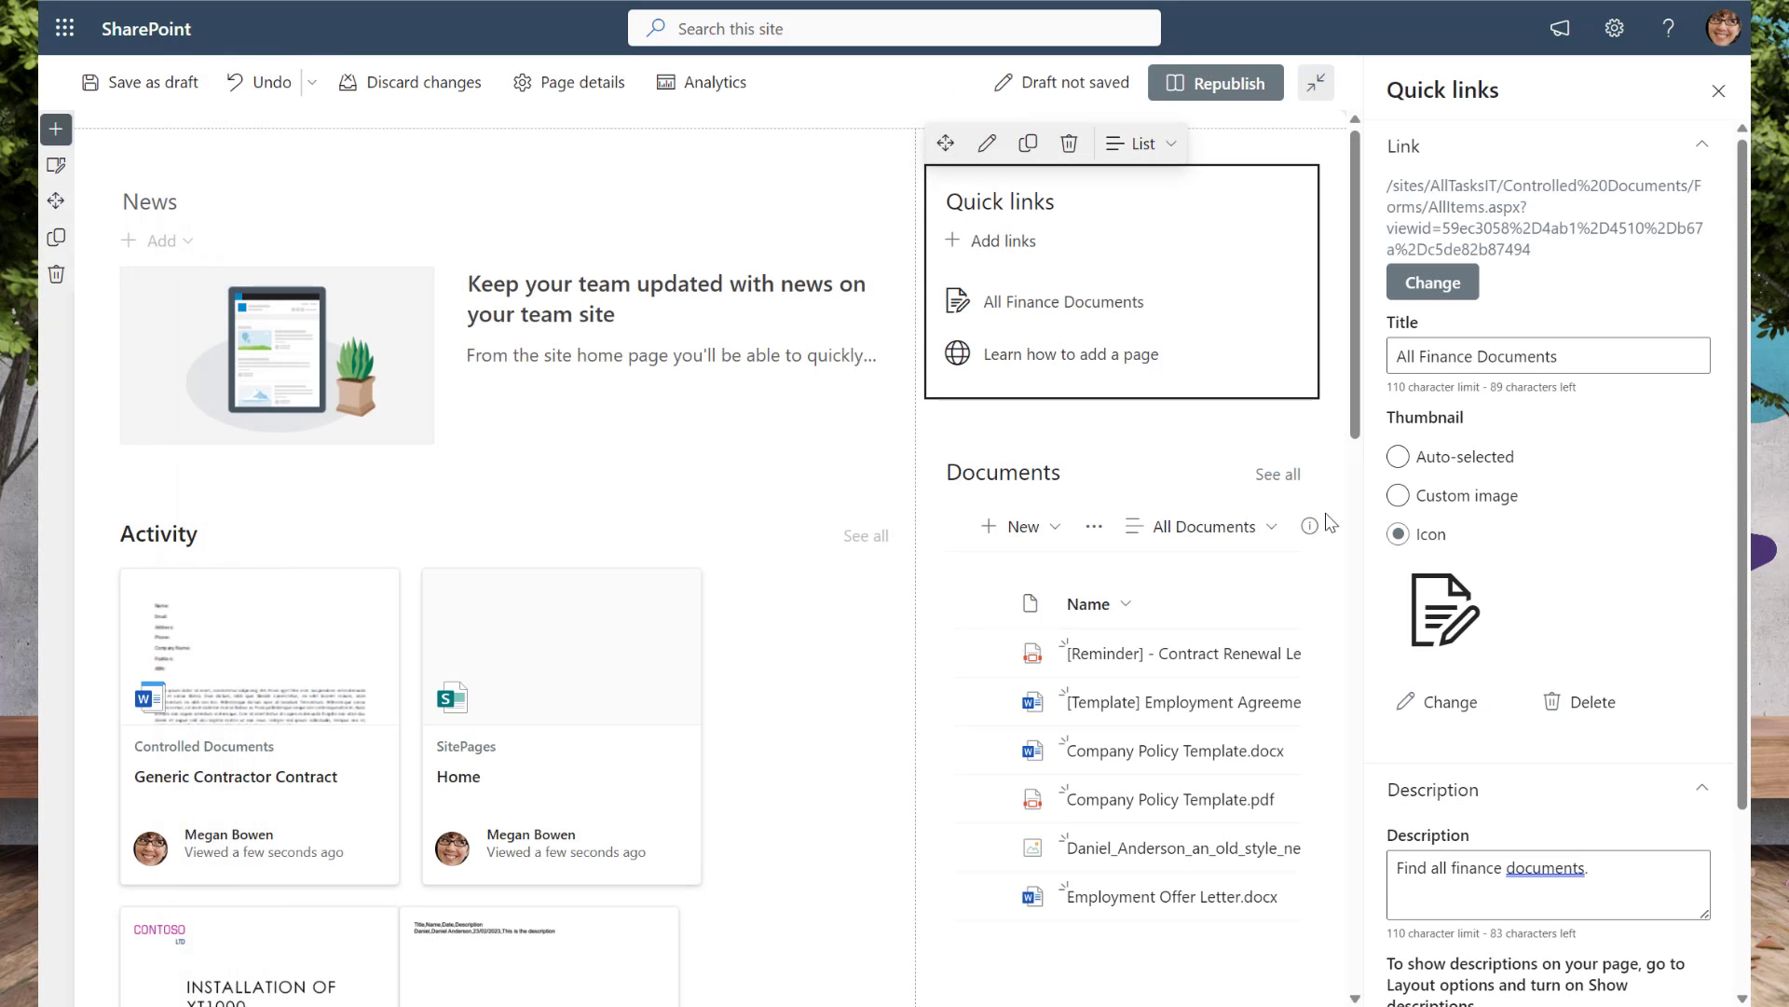
Copy the Controlled Documents Procedures view URL and set it as the 'Learn how to add a page' link's destination.
left_click(1153, 352)
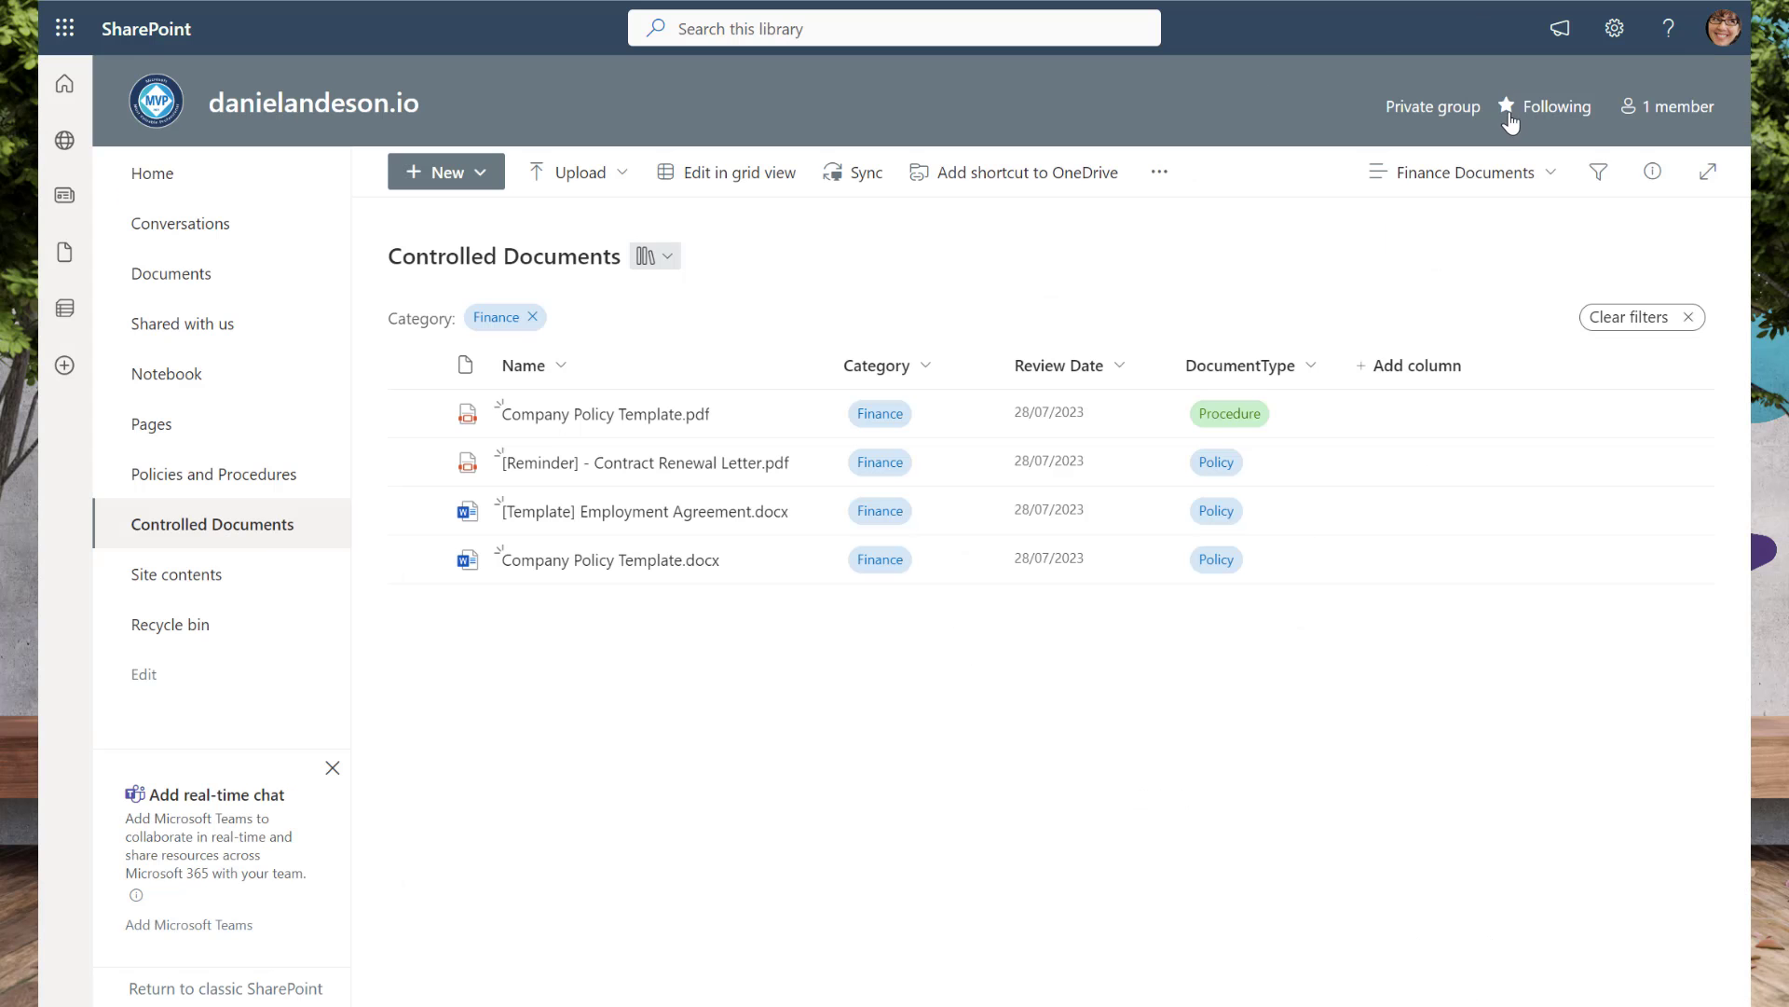
left_click(1491, 174)
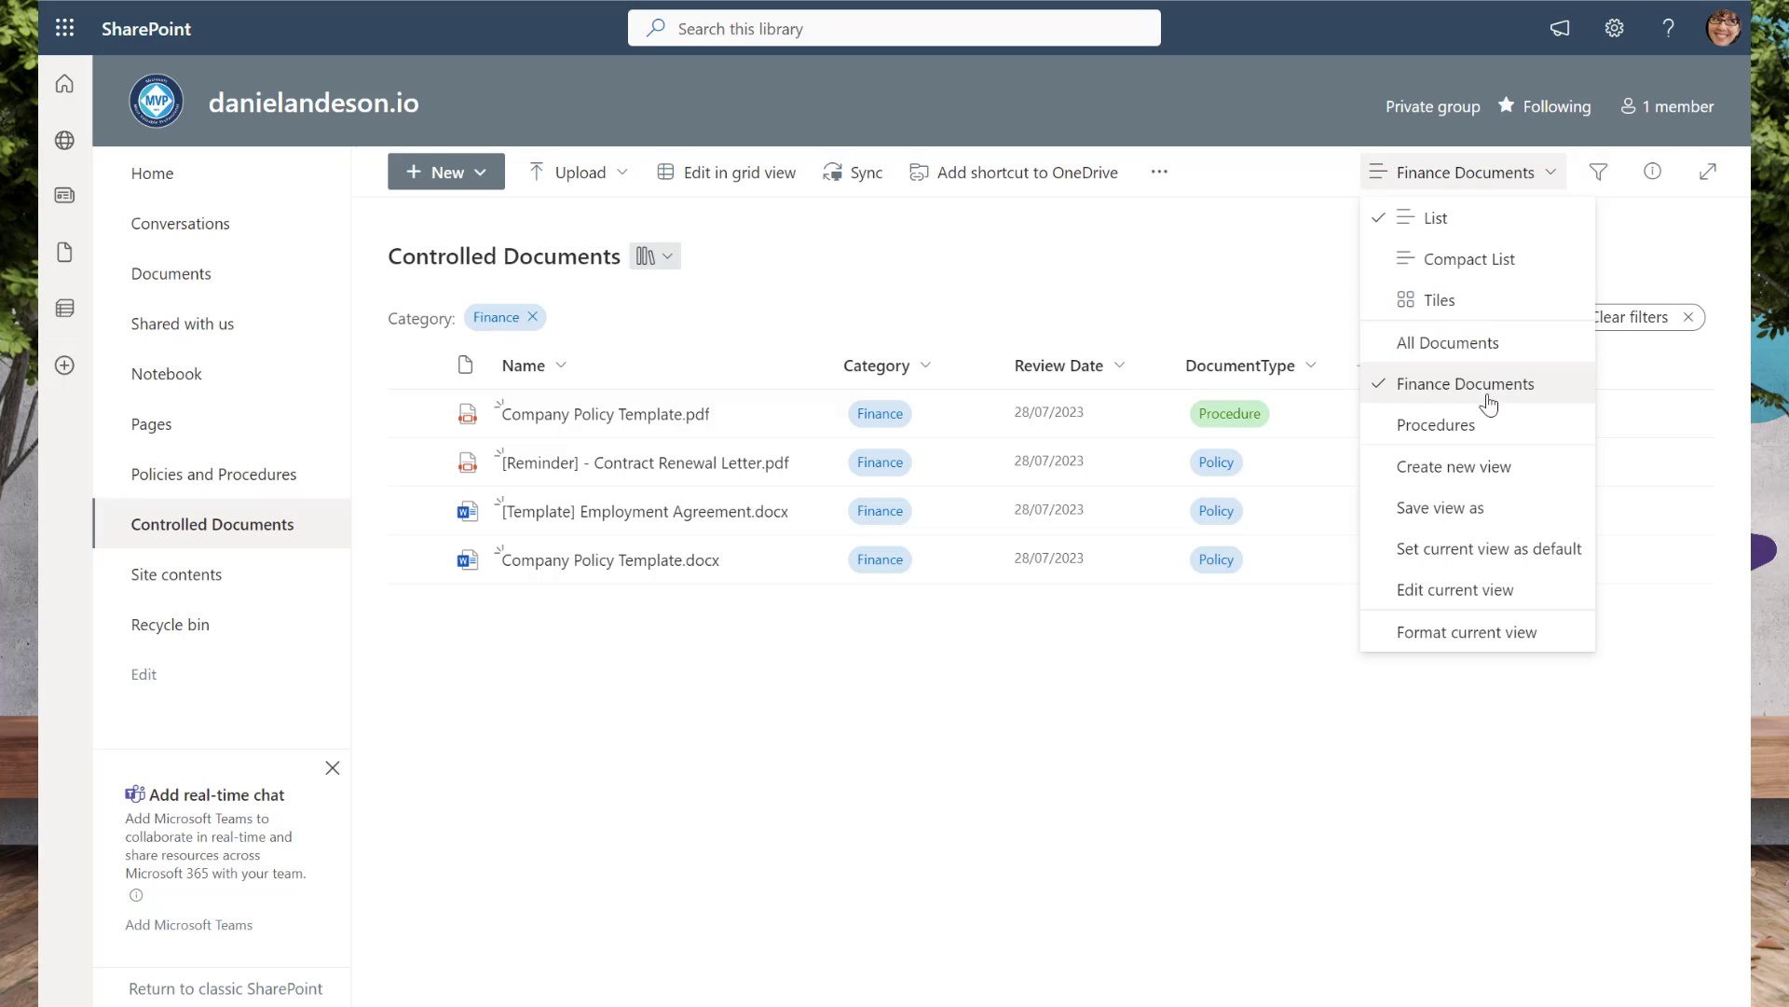
left_click(1452, 429)
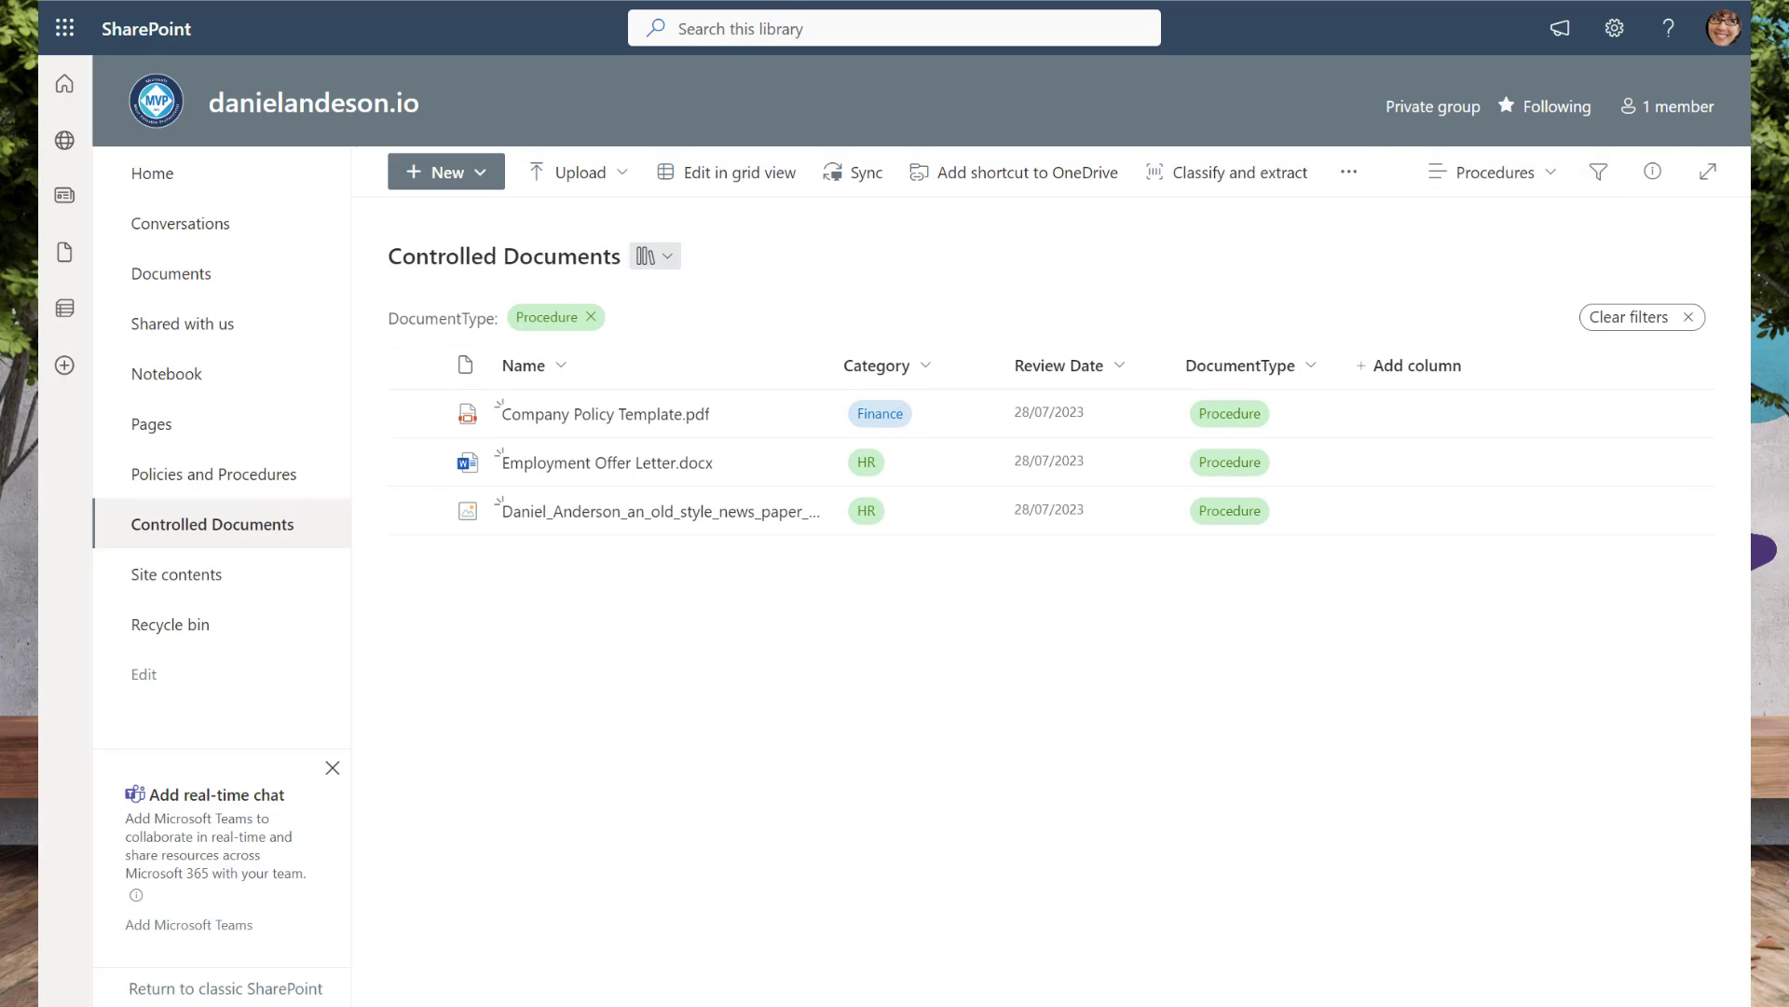
left_click(1127, 19)
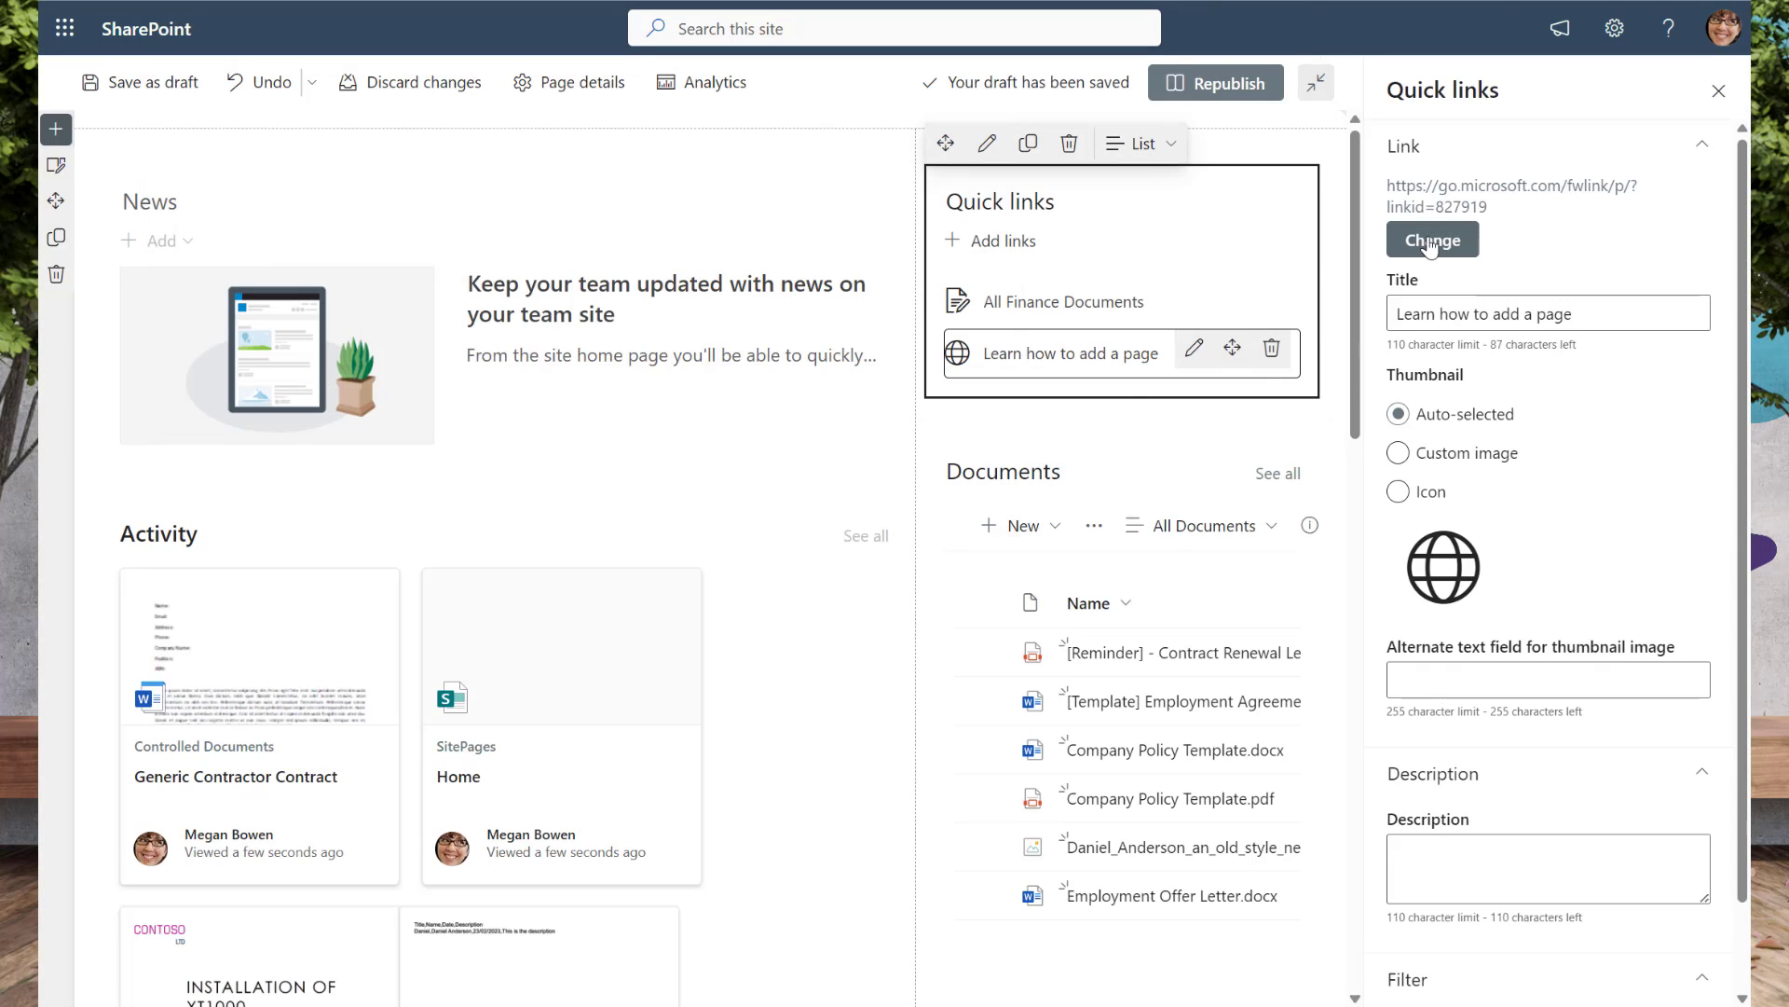
left_click(1430, 244)
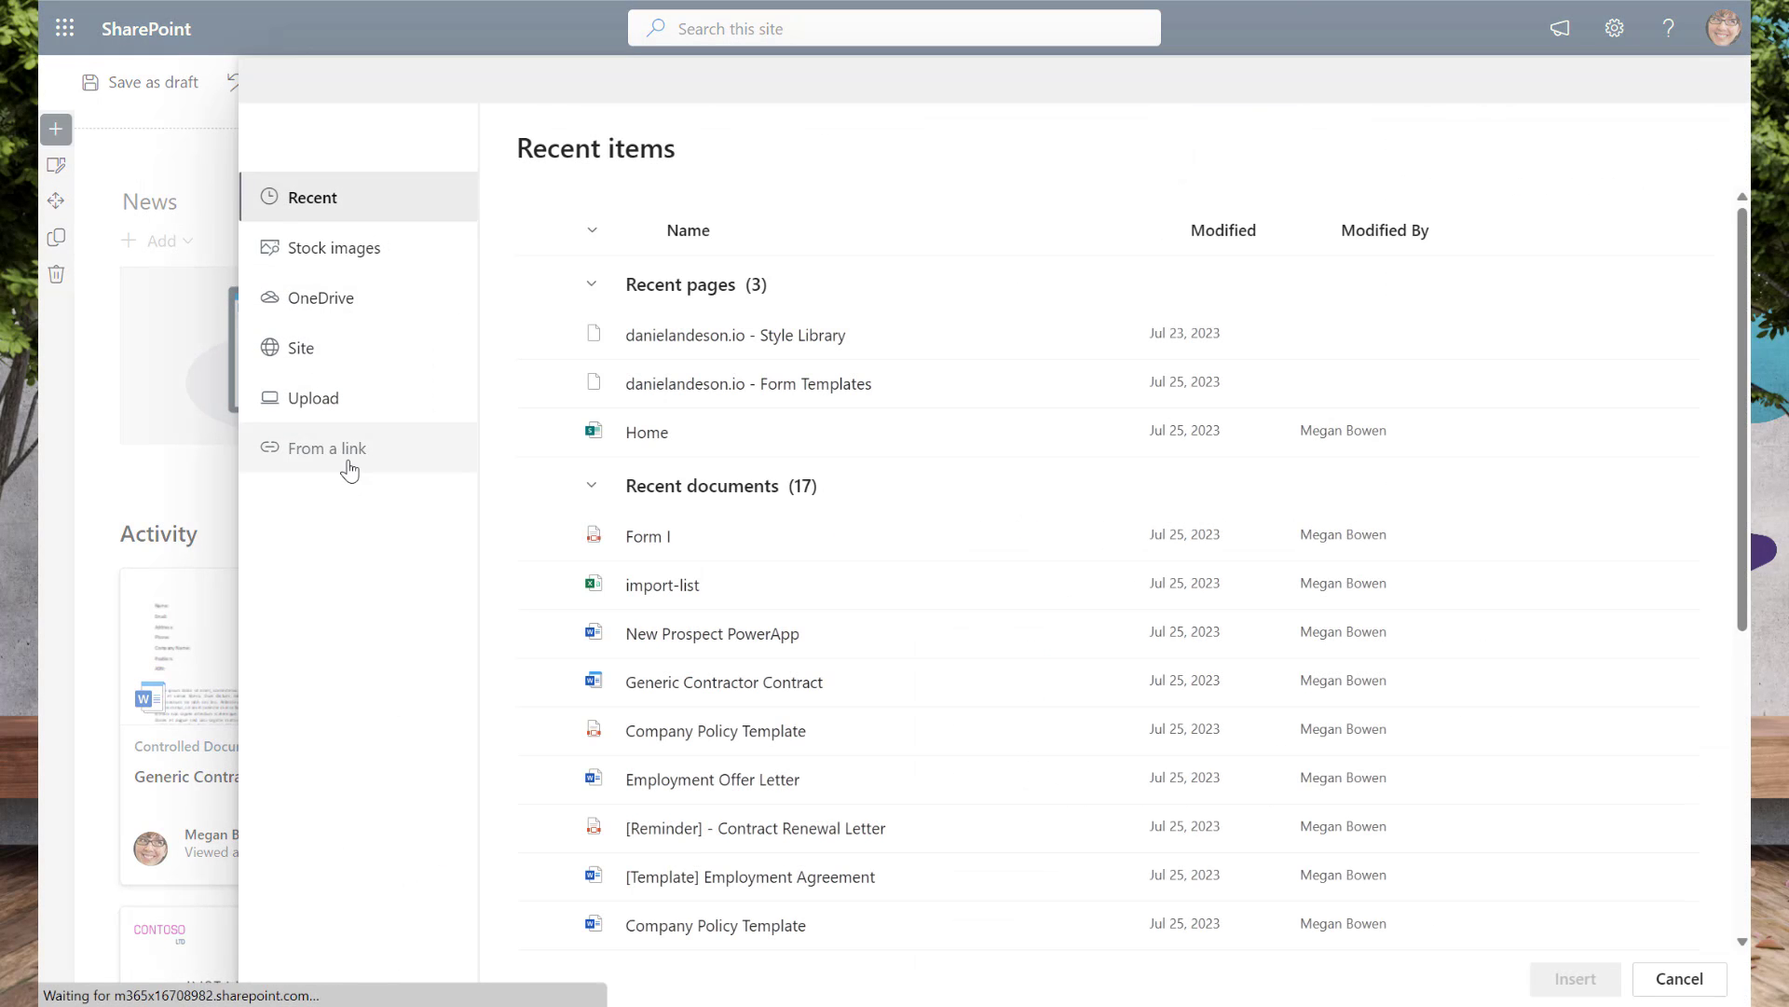
left_click(347, 458)
type("https://m365x16708982.sharepoint.com/sites/AllTasksIT/Controlled%20Documents/Forms/AllItems.aspx?viewid=964079a2%2Dabe9%2D4e34%2Daff8%2D031d4320a1c4")
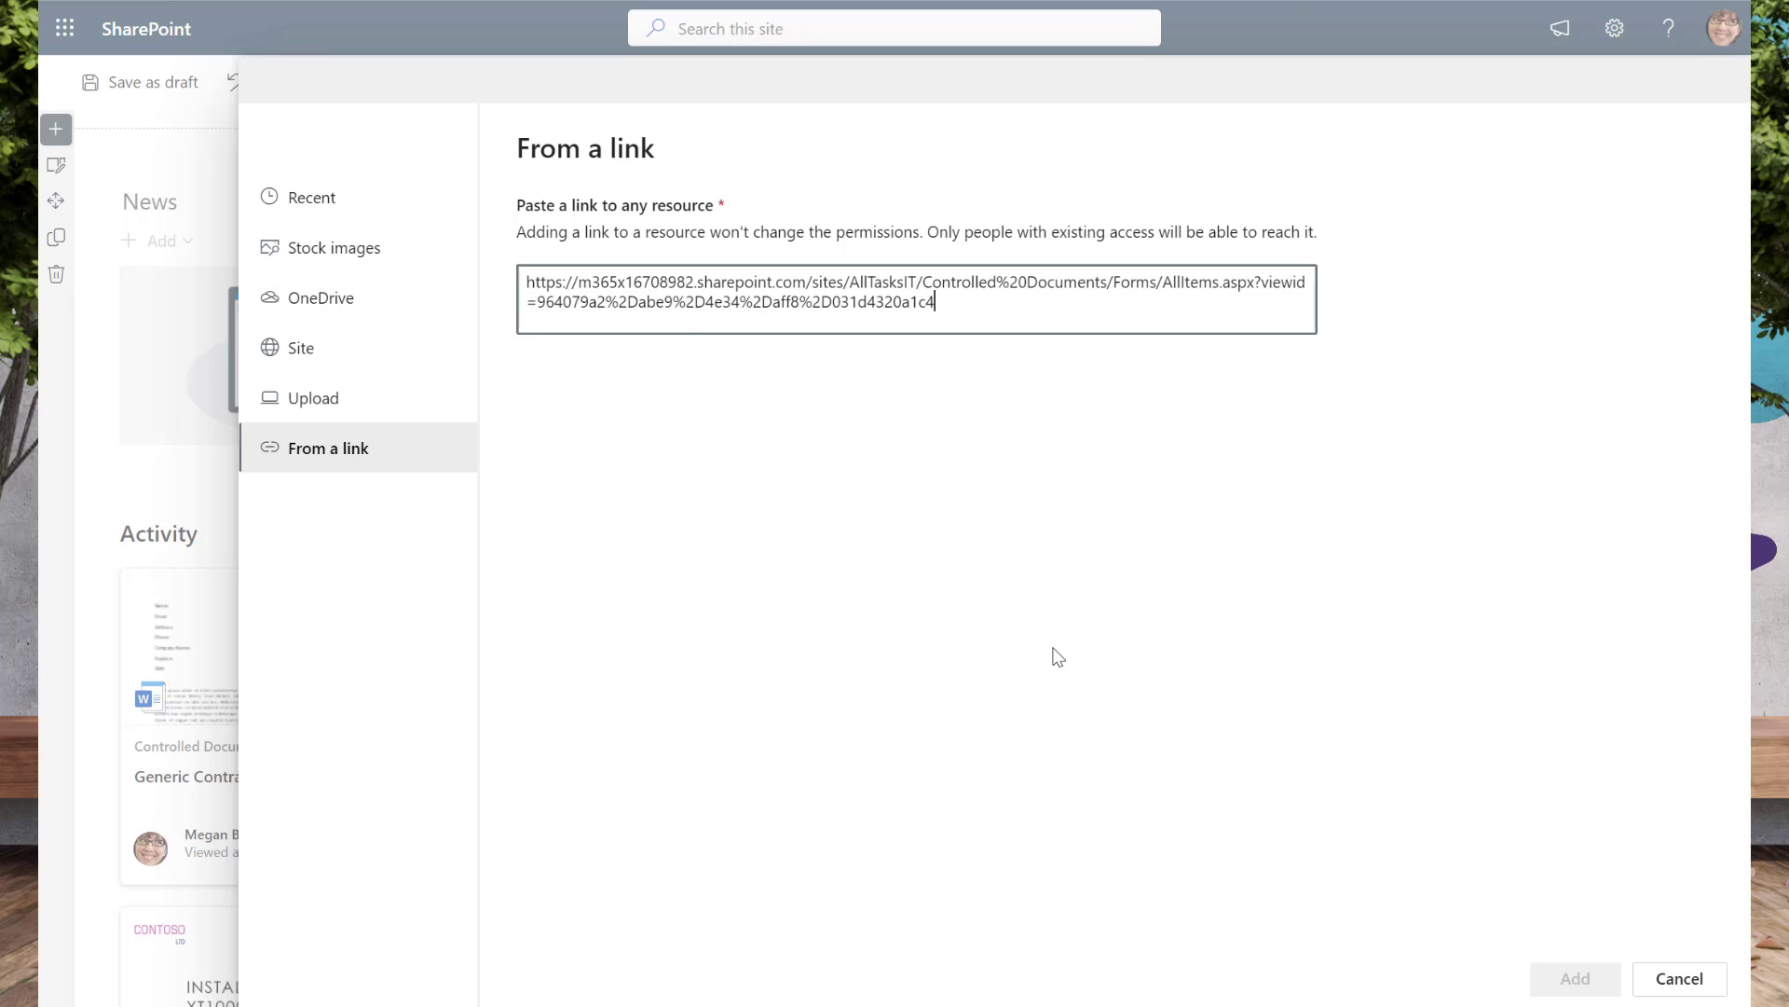
left_click(1575, 977)
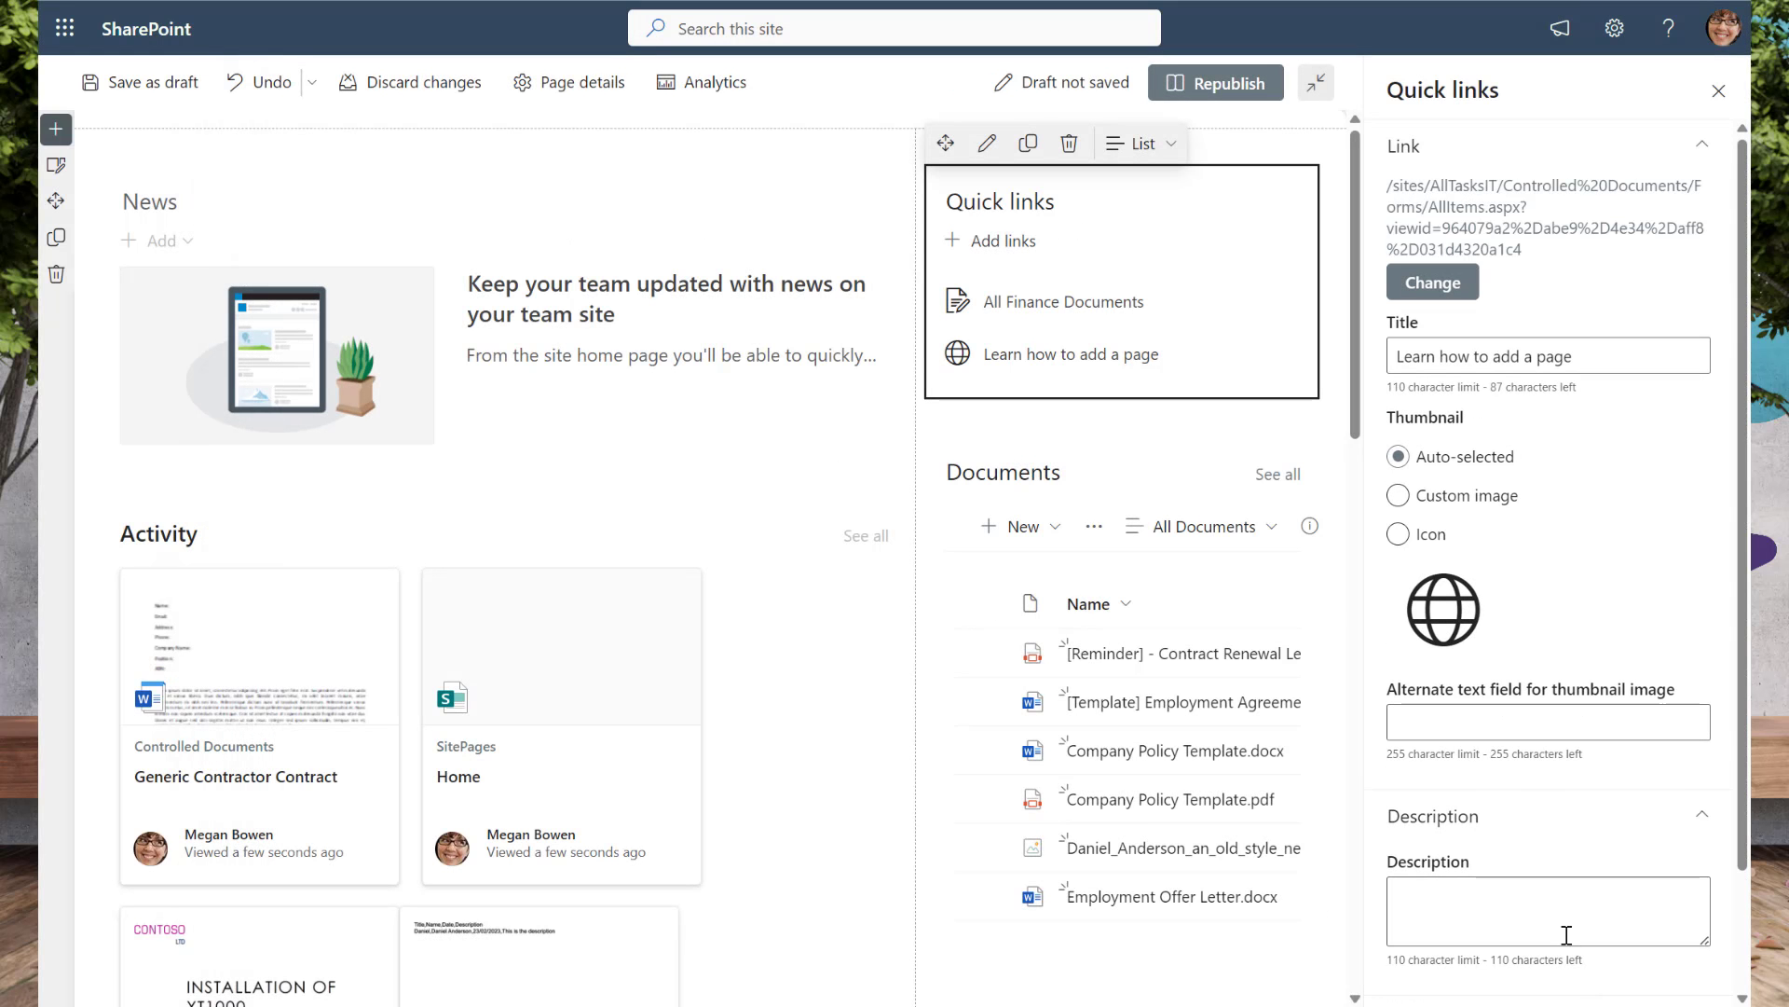
Set the 'Learn how to add a page' link's thumbnail to the graphsymbol icon.
left_click(1398, 534)
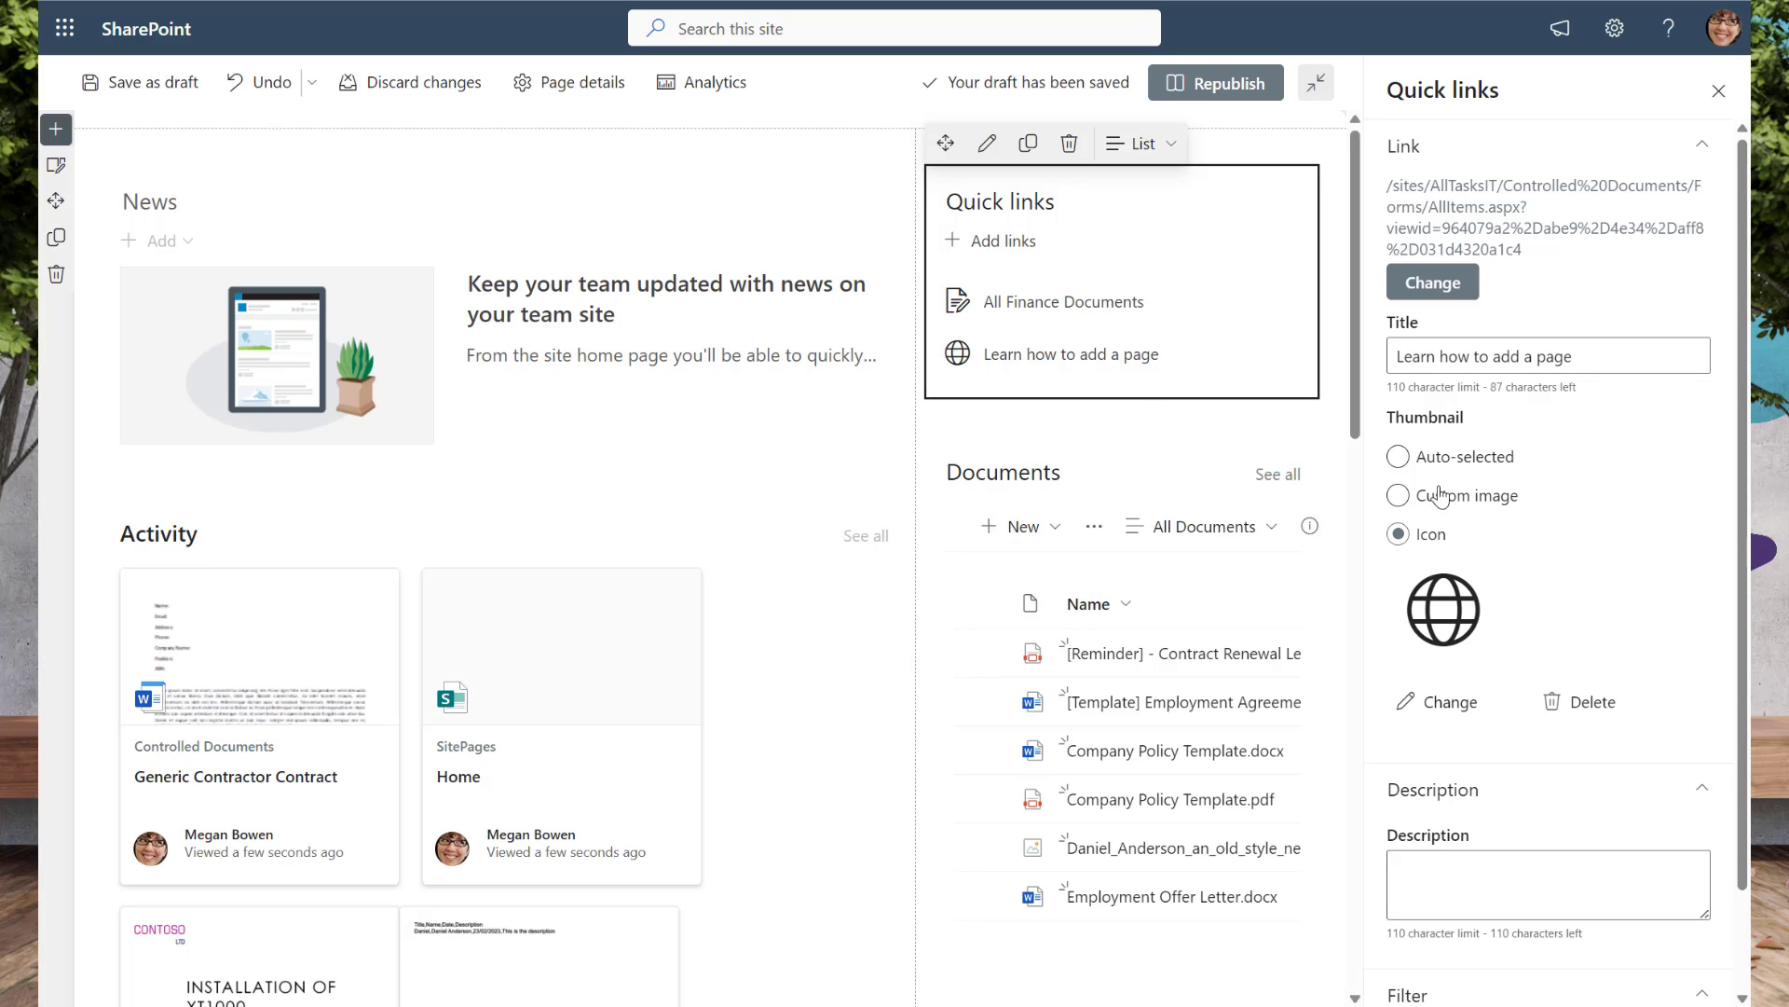
left_click(1462, 688)
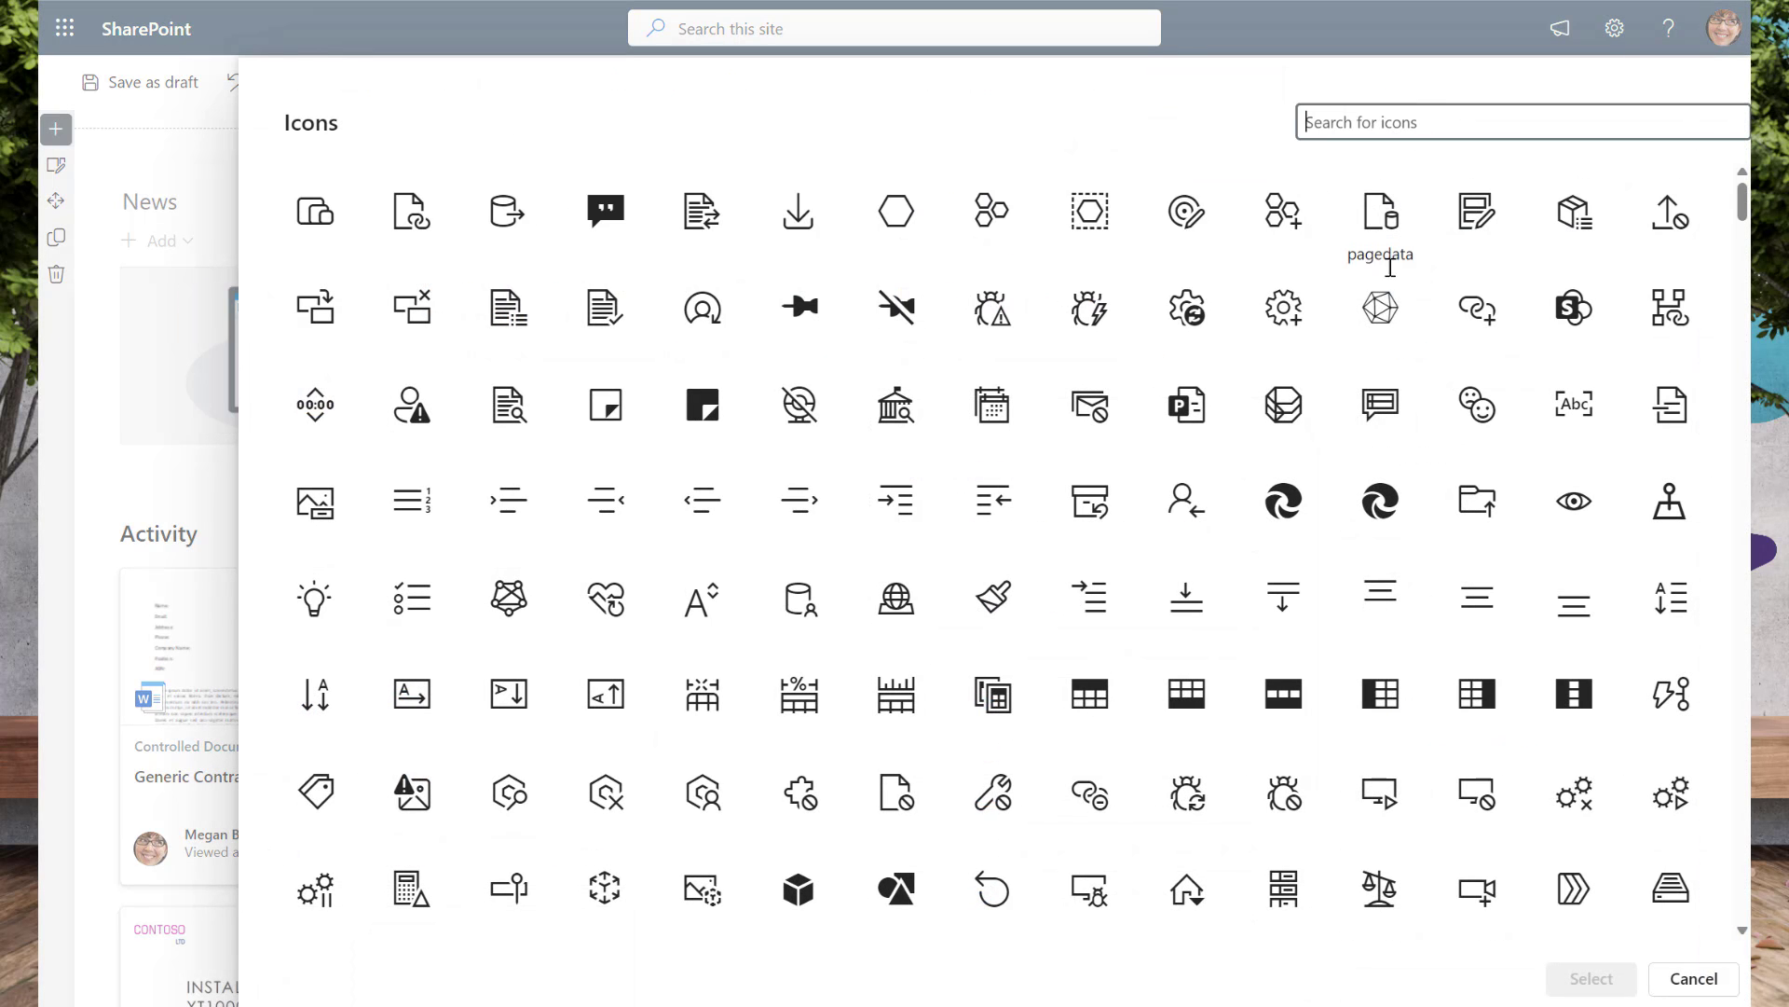
left_click(1408, 329)
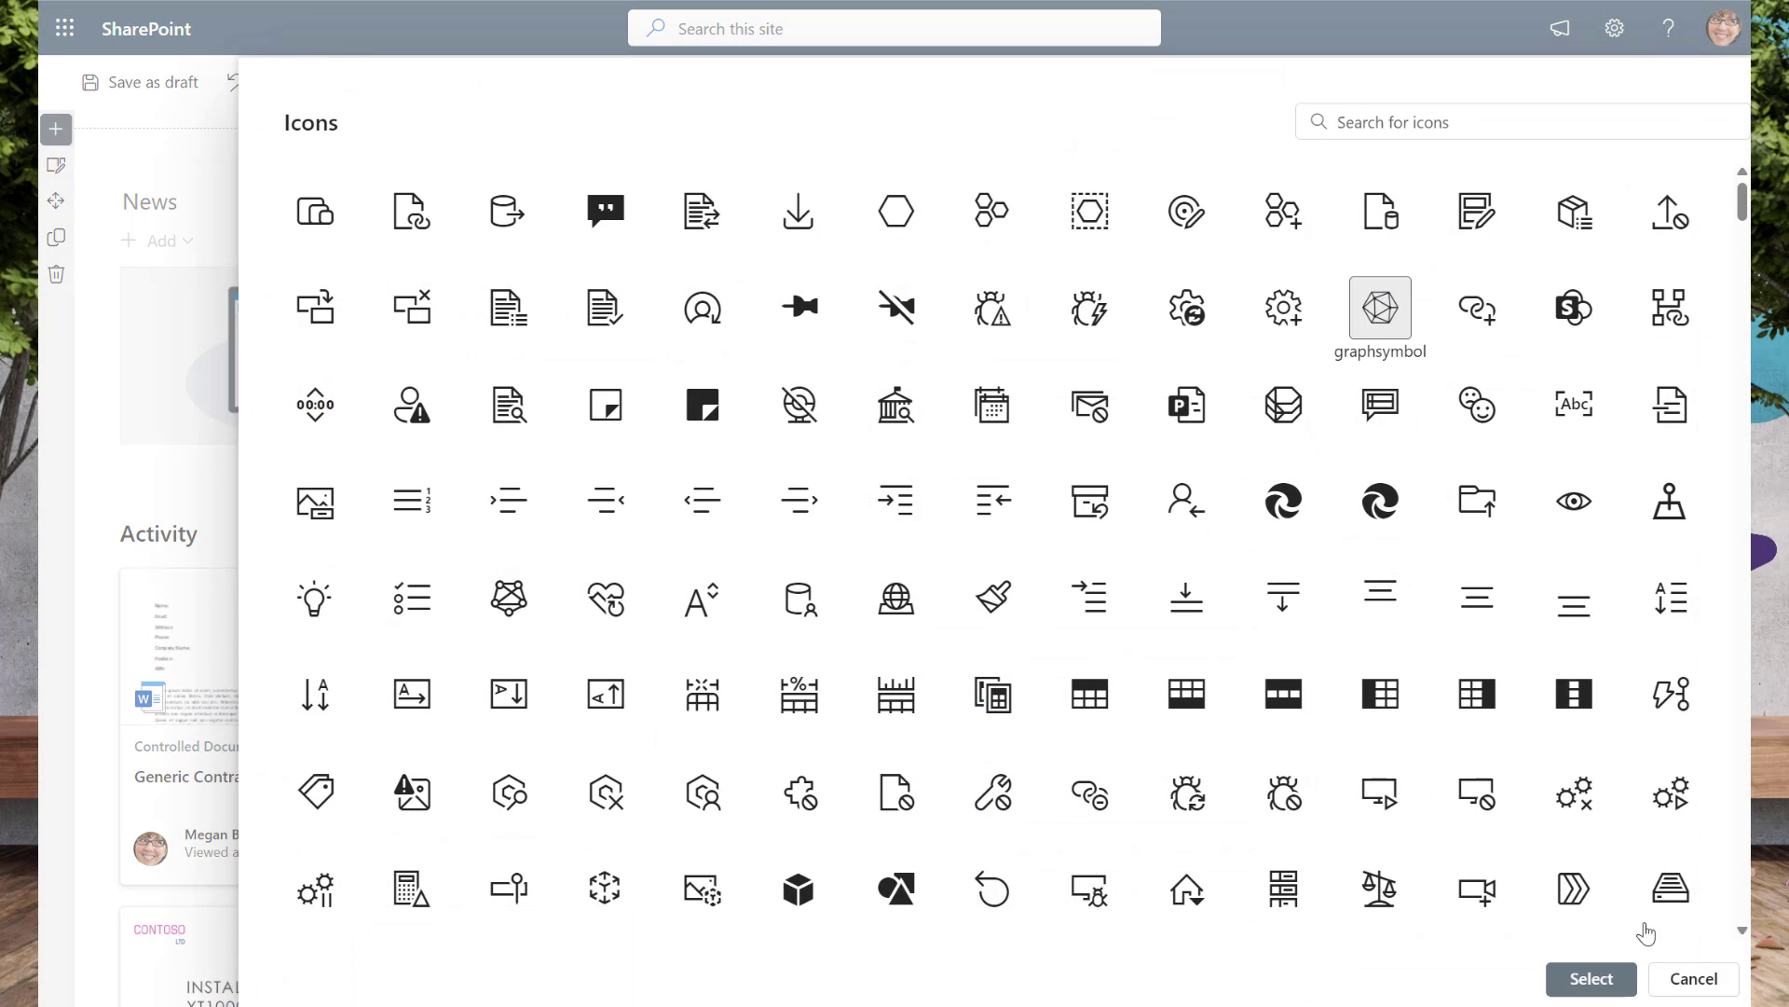
left_click(1592, 980)
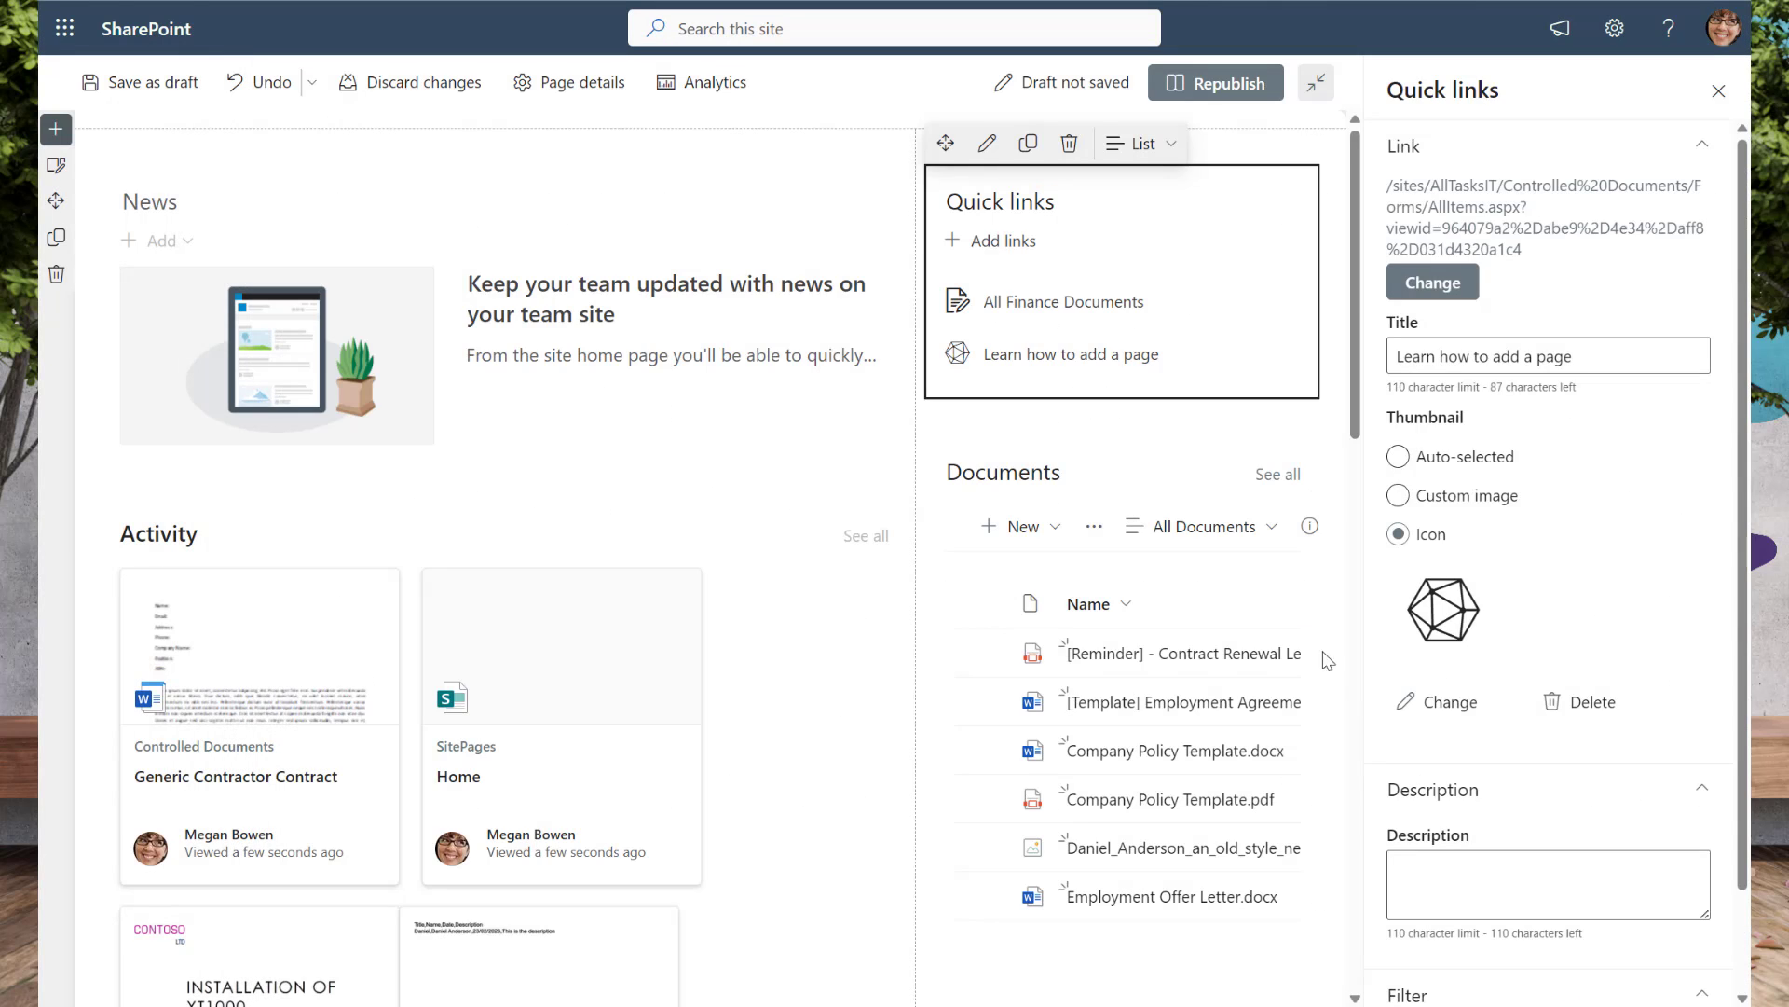
scroll(1543, 763, "down", 1)
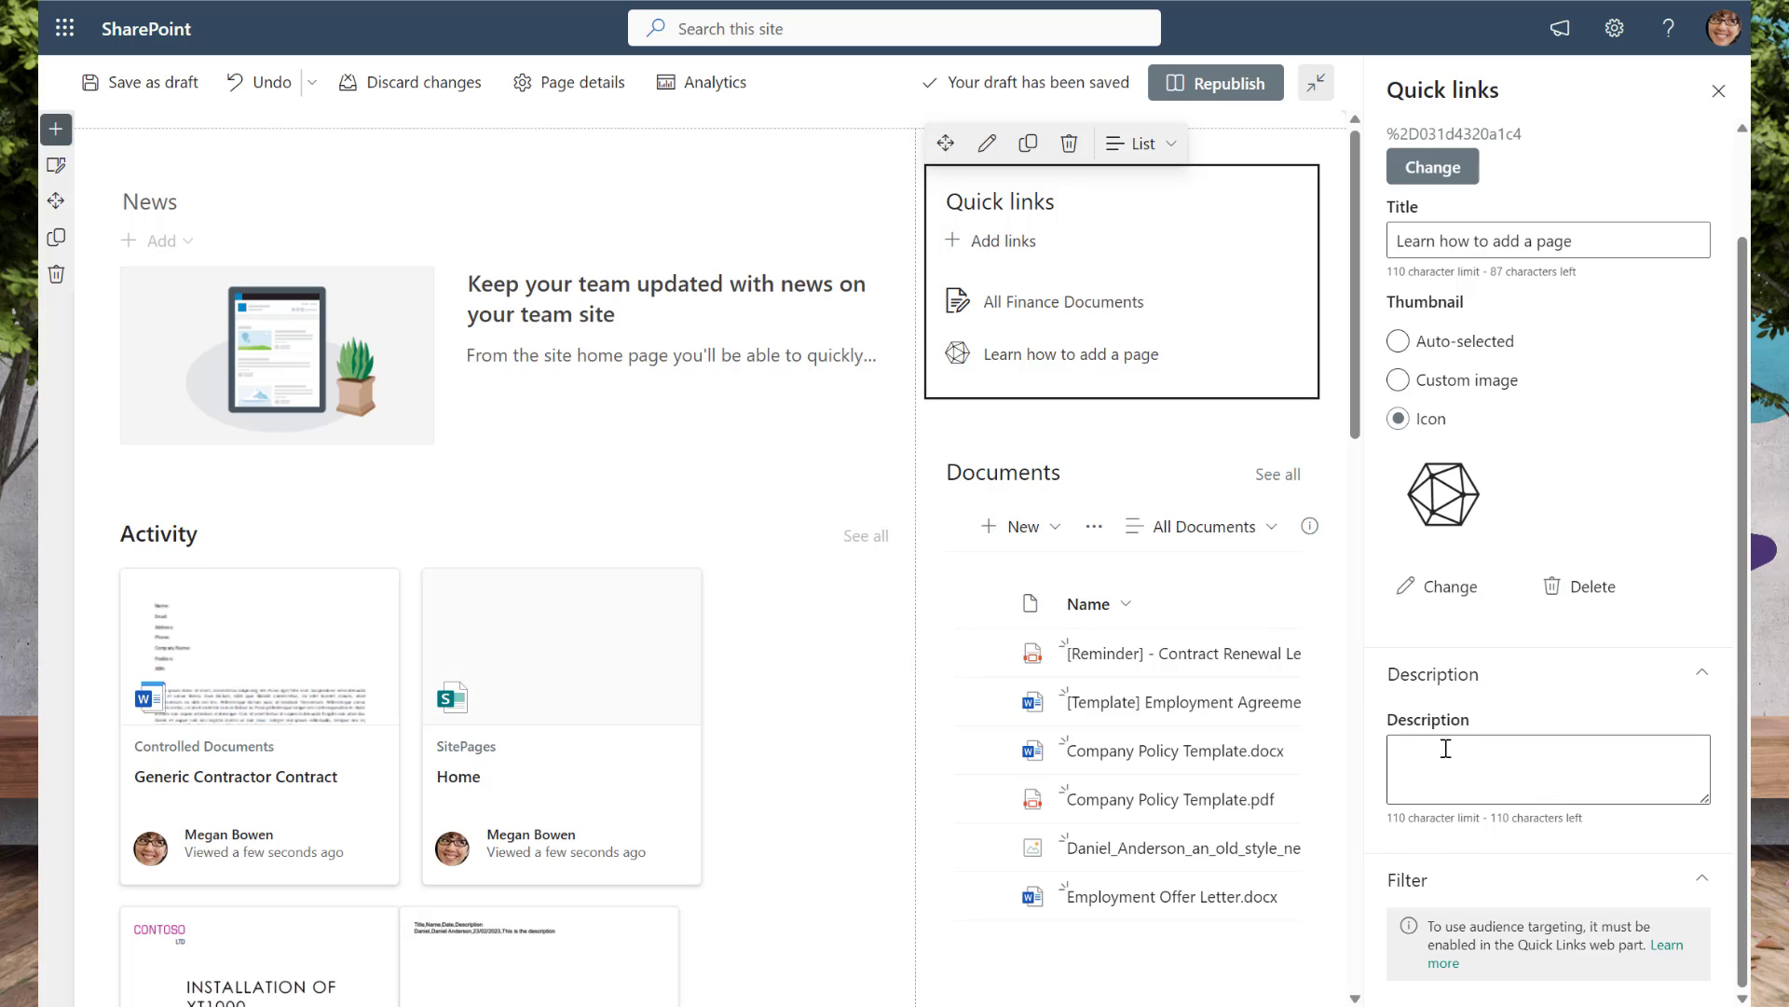
scroll(1454, 751, "up", 1)
Republish the Home page and confirm in the popup.
left_click(1216, 83)
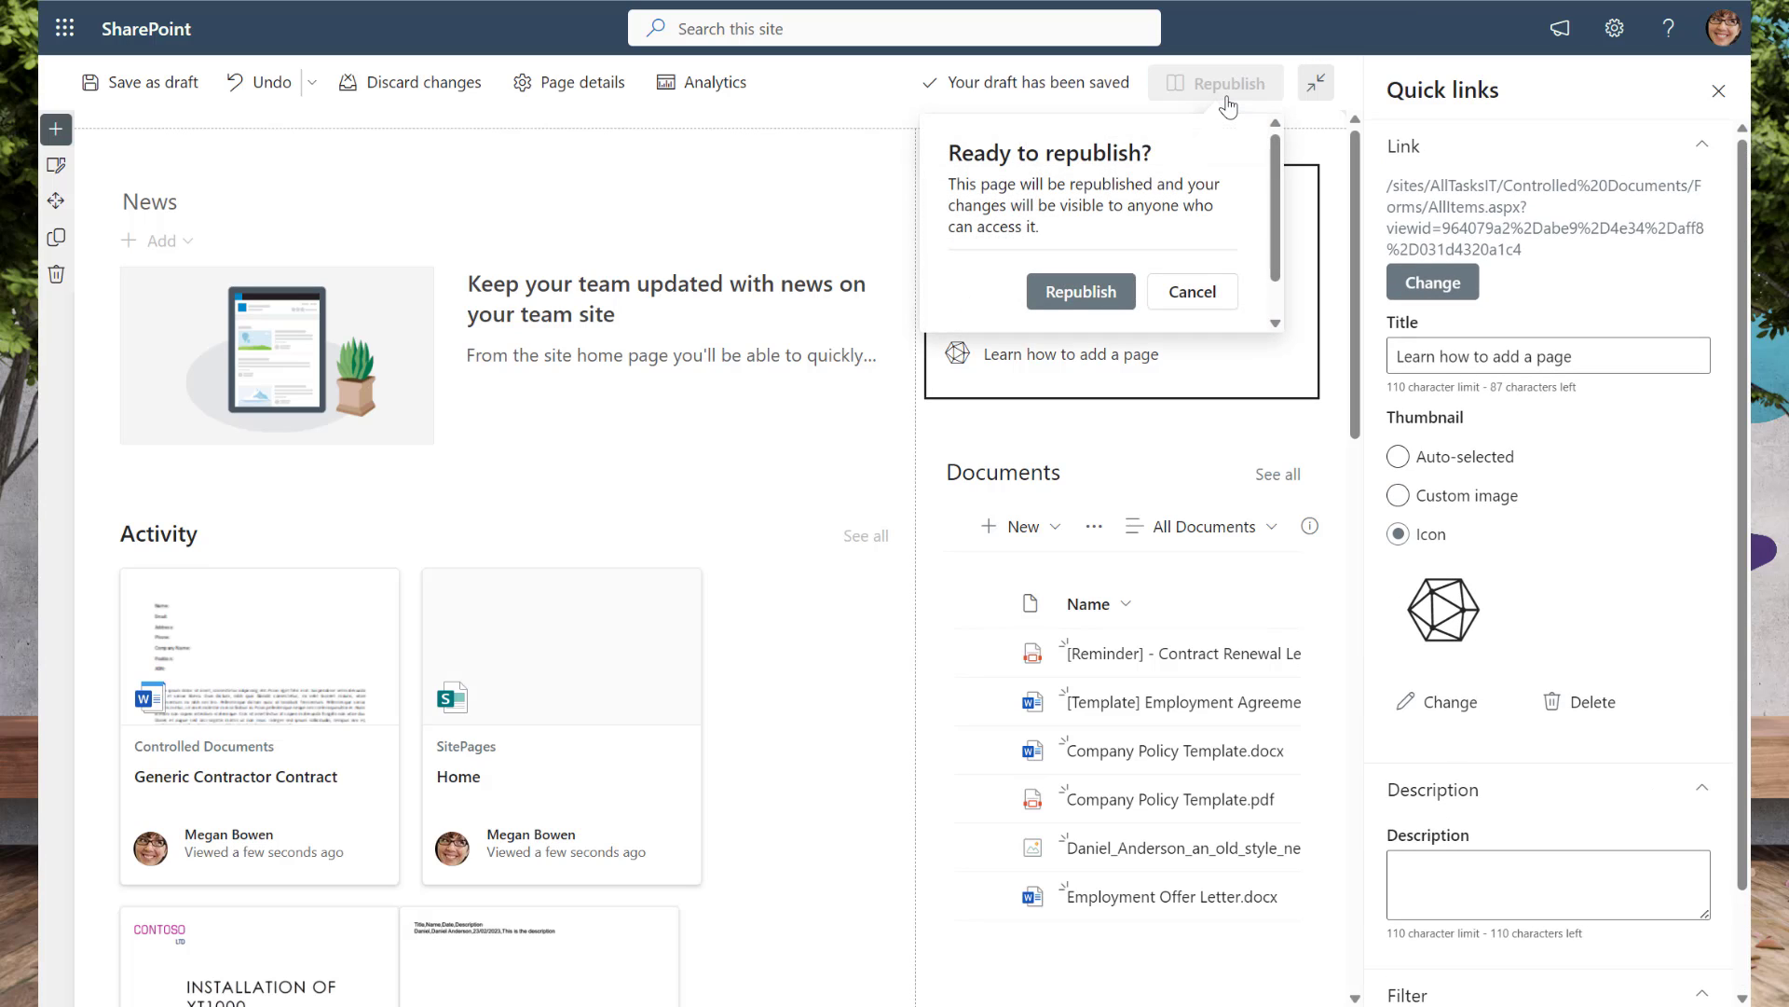
left_click(1080, 293)
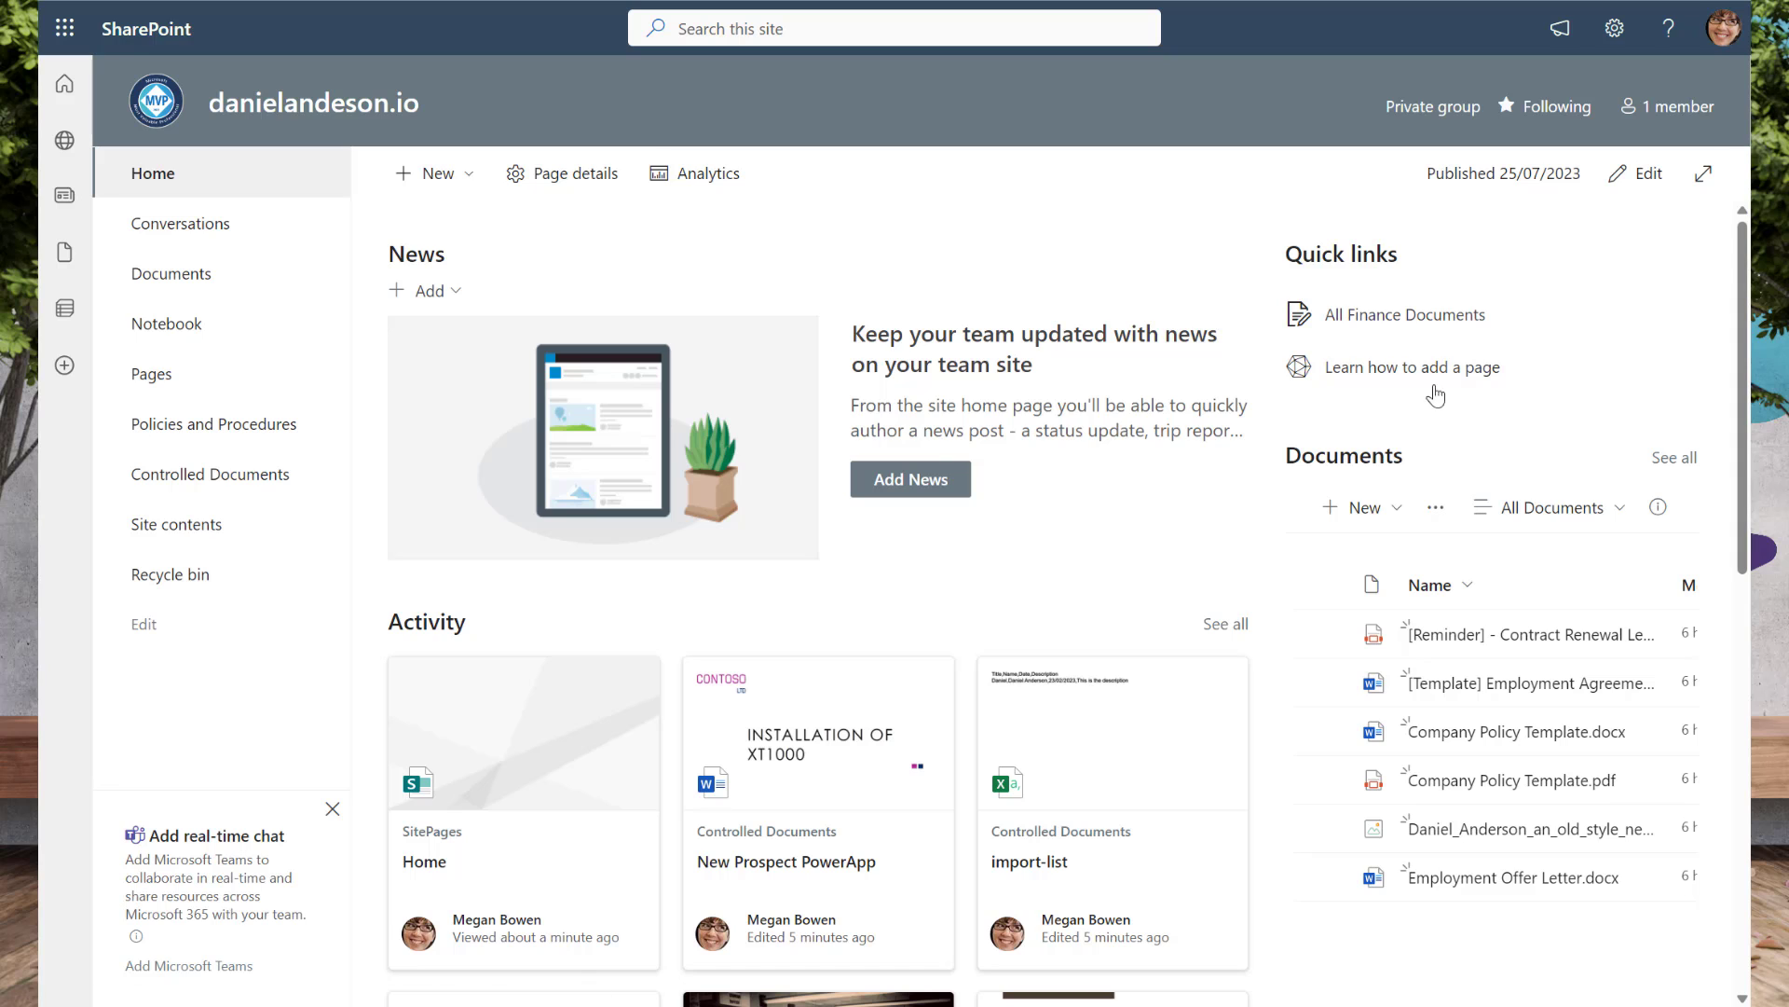
left_click(1417, 319)
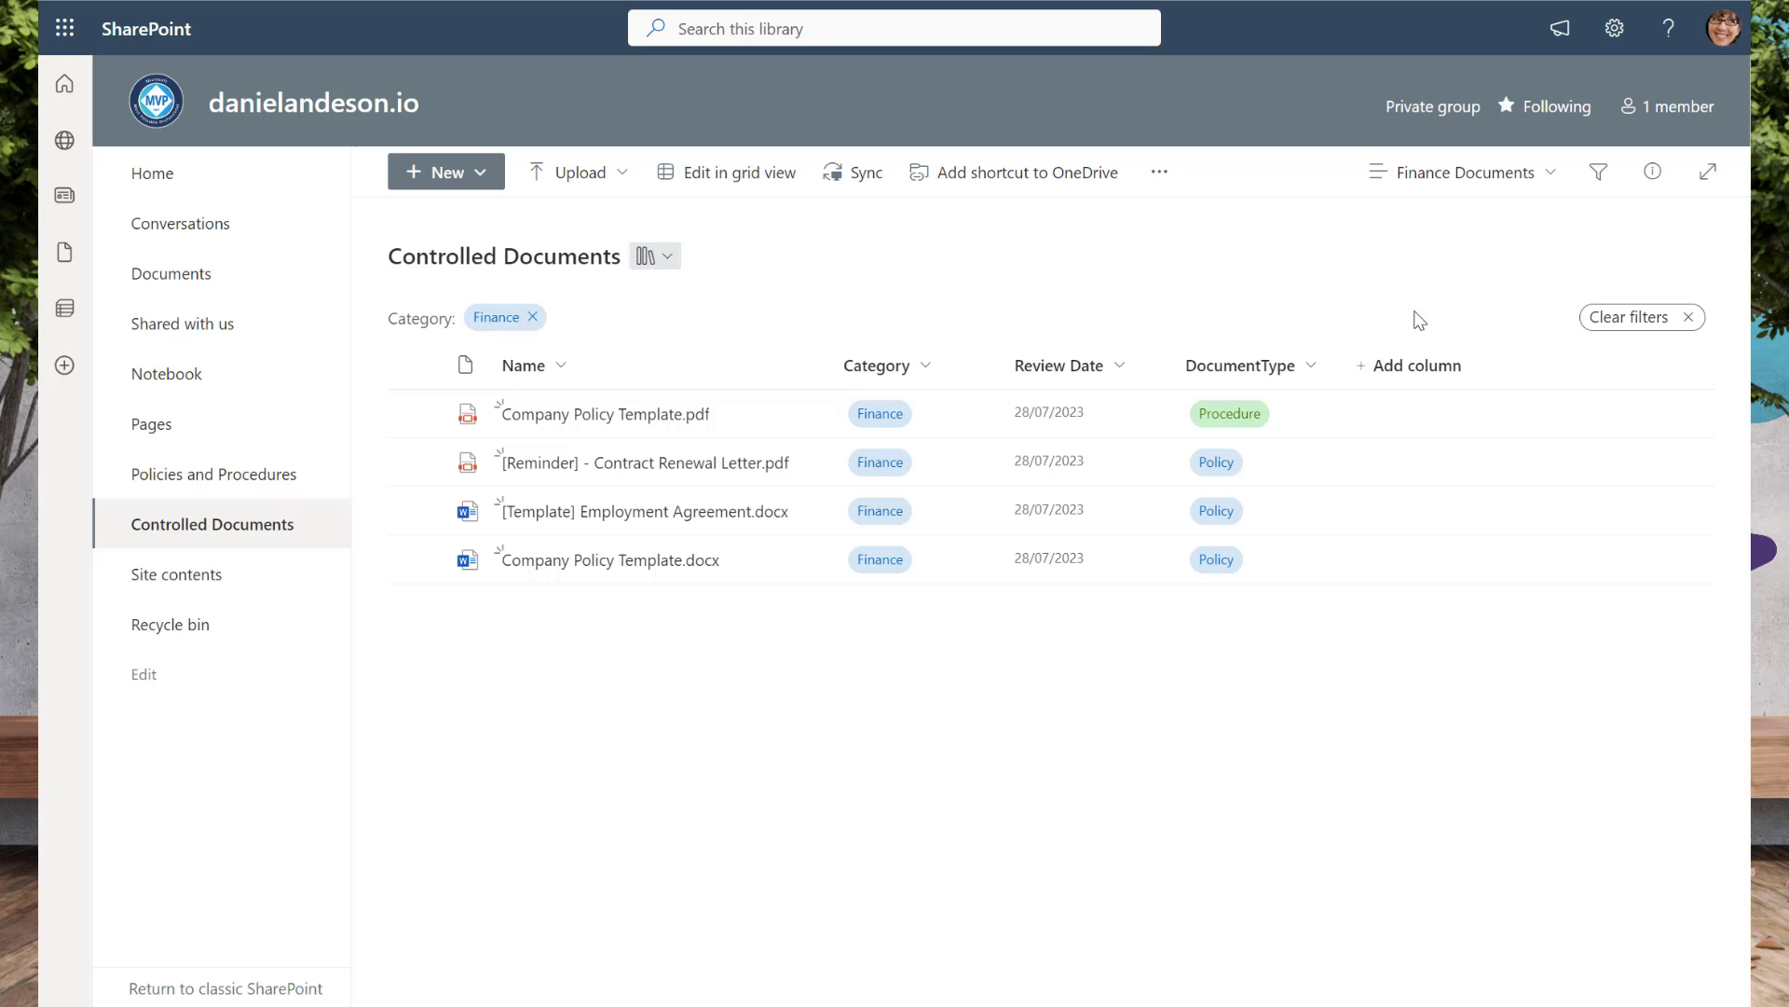
left_click(203, 188)
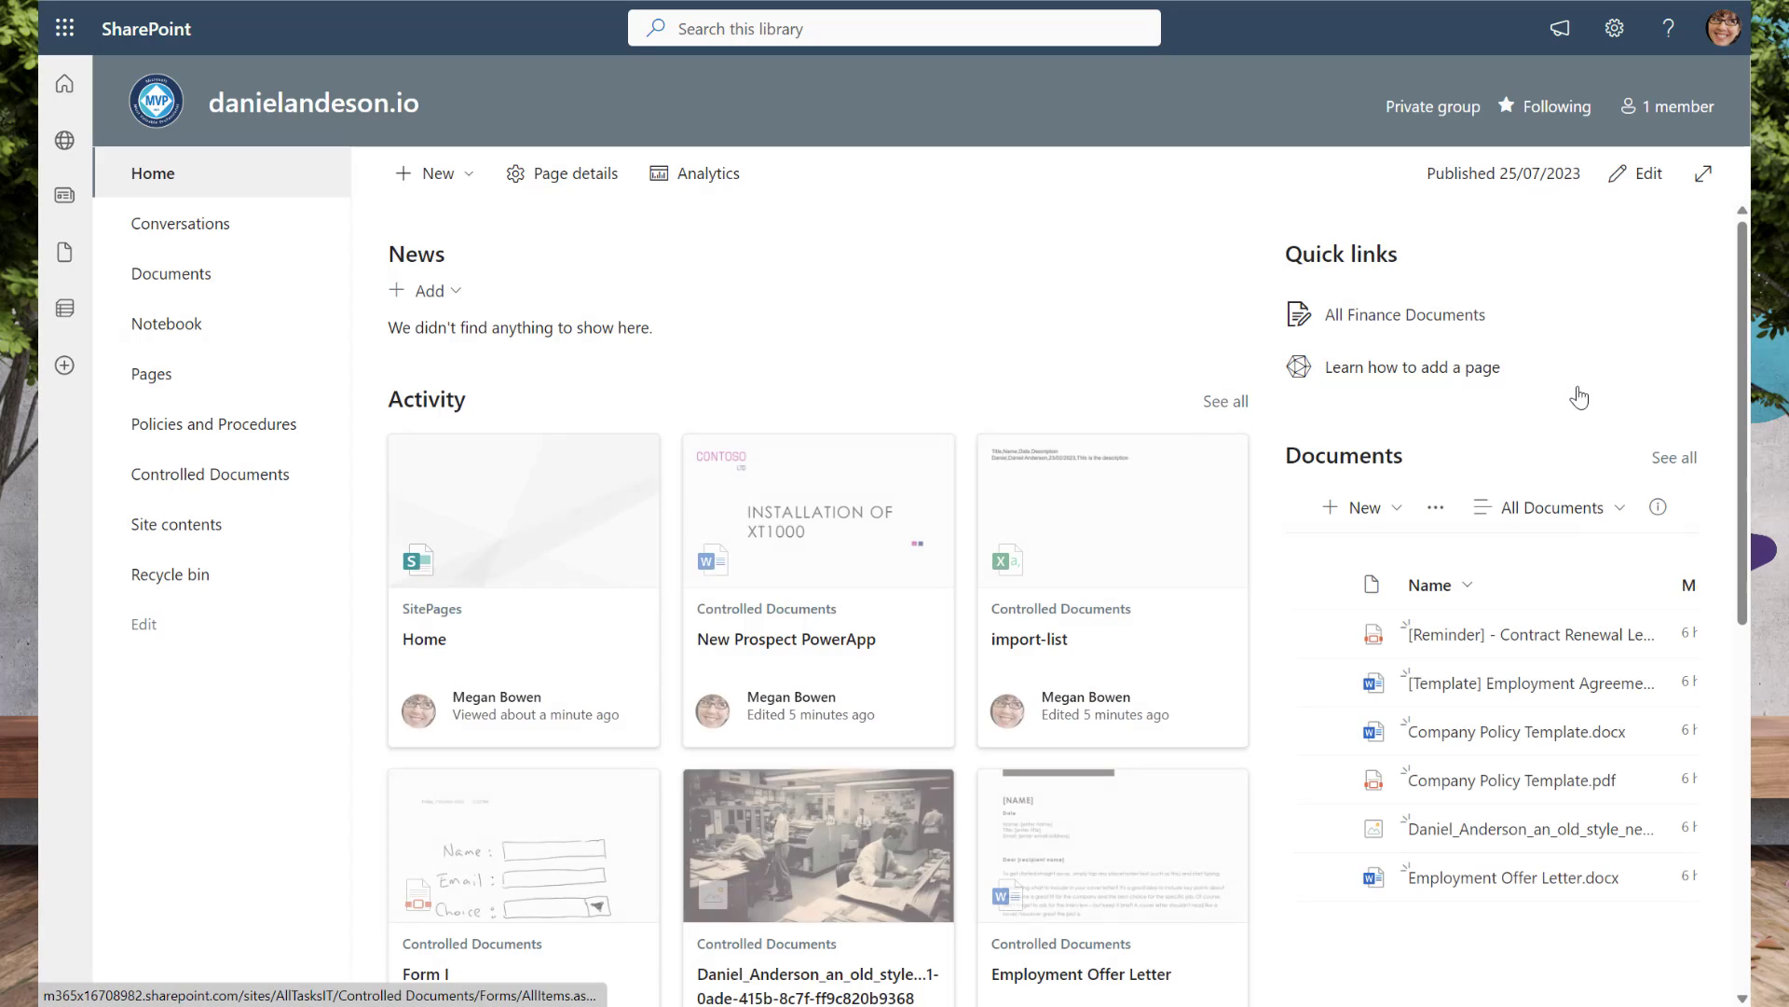
Retitle the second Quick link from 'Learn how to add a page' to 'Procedures', then republish the Home page.
left_click(1622, 175)
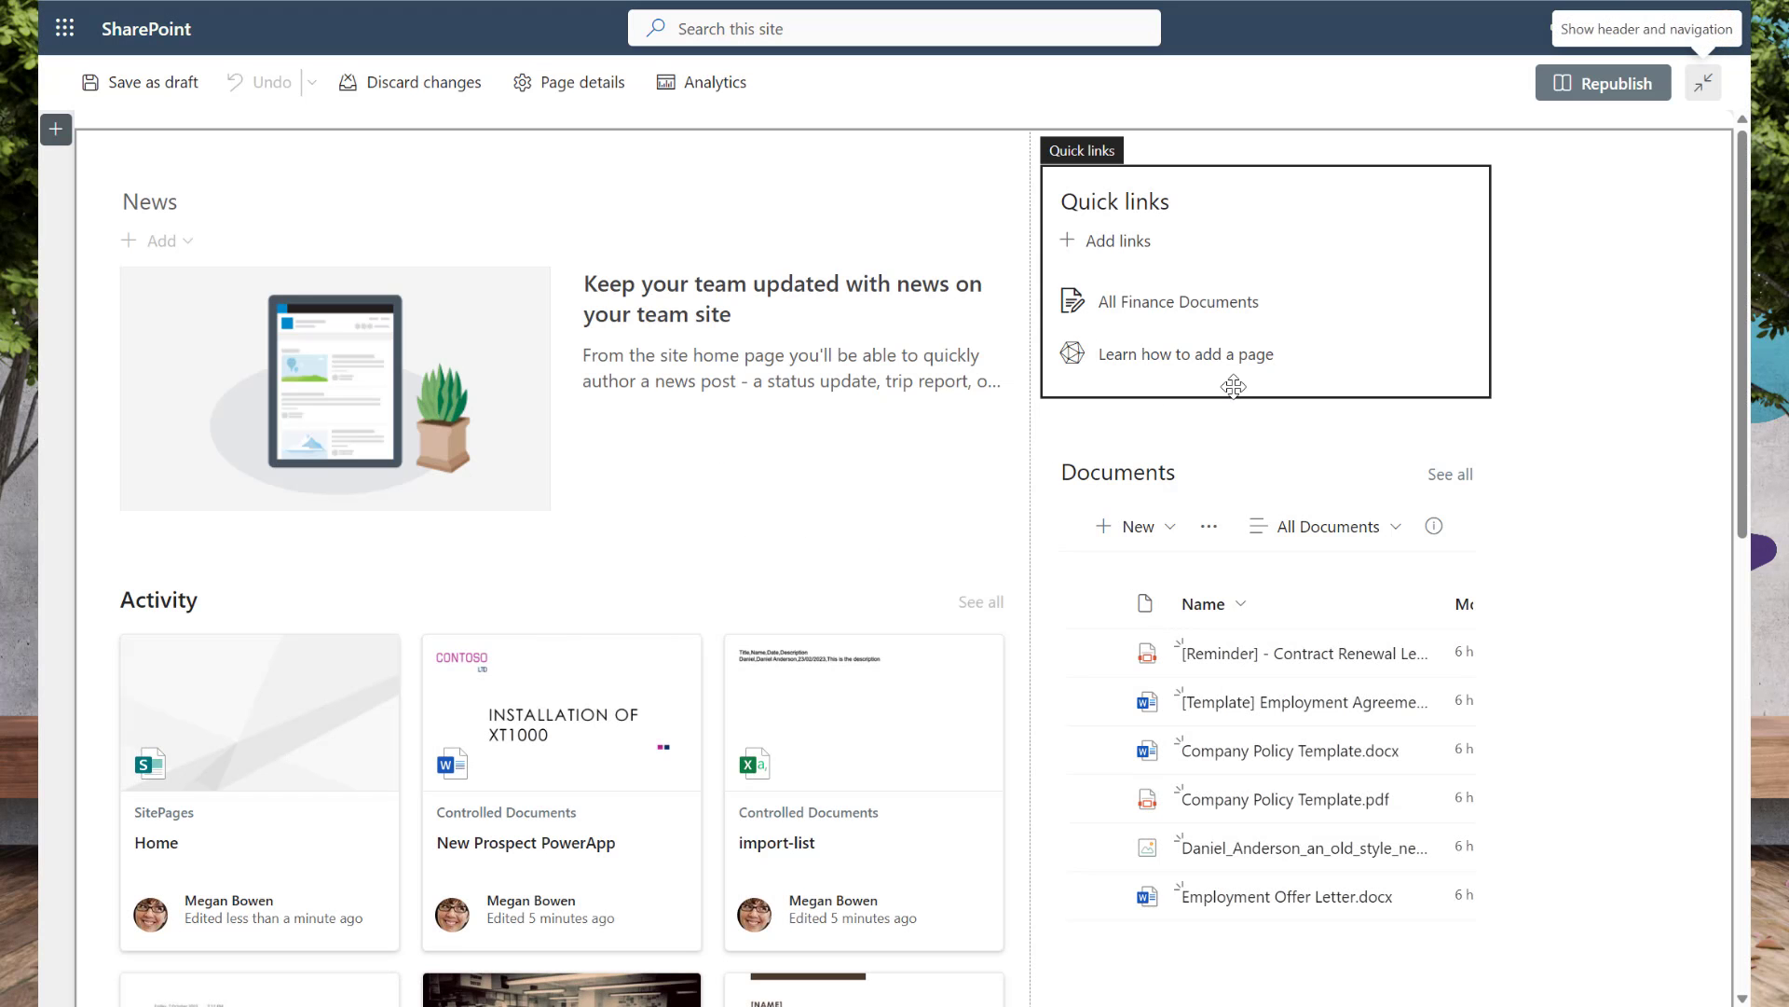
left_click(1237, 369)
left_click(1101, 143)
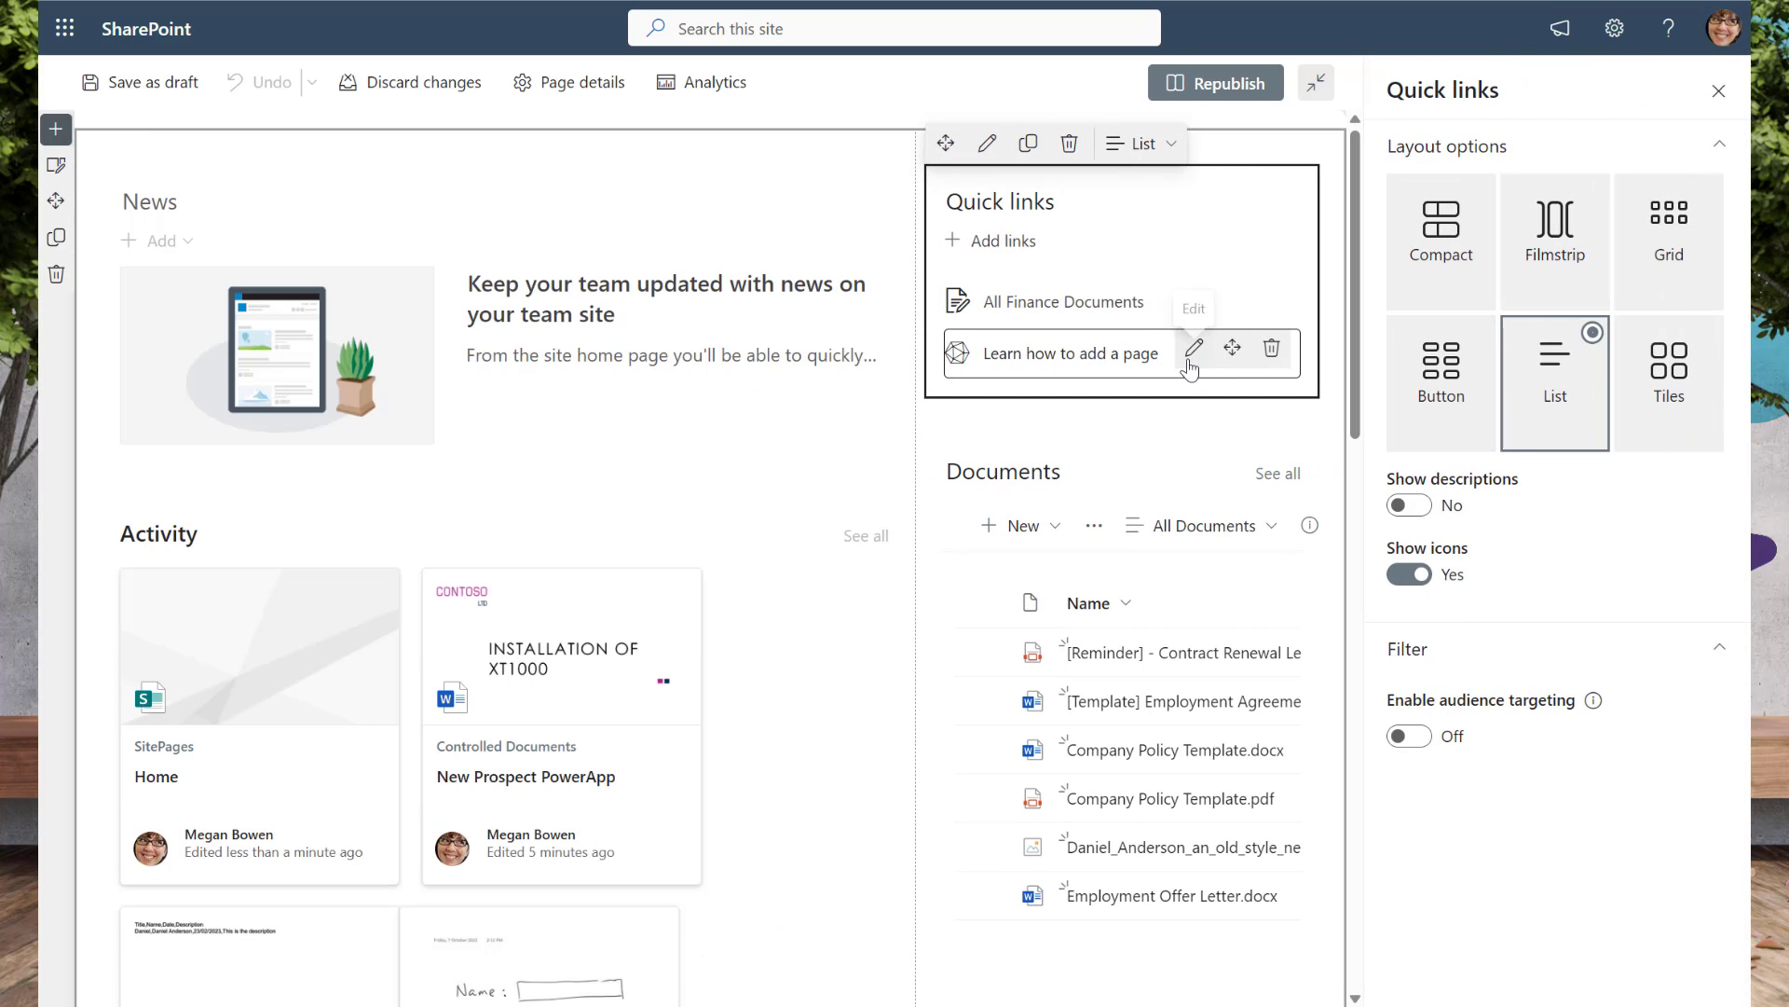
left_click(1194, 348)
left_click_drag(1584, 334, 1398, 331)
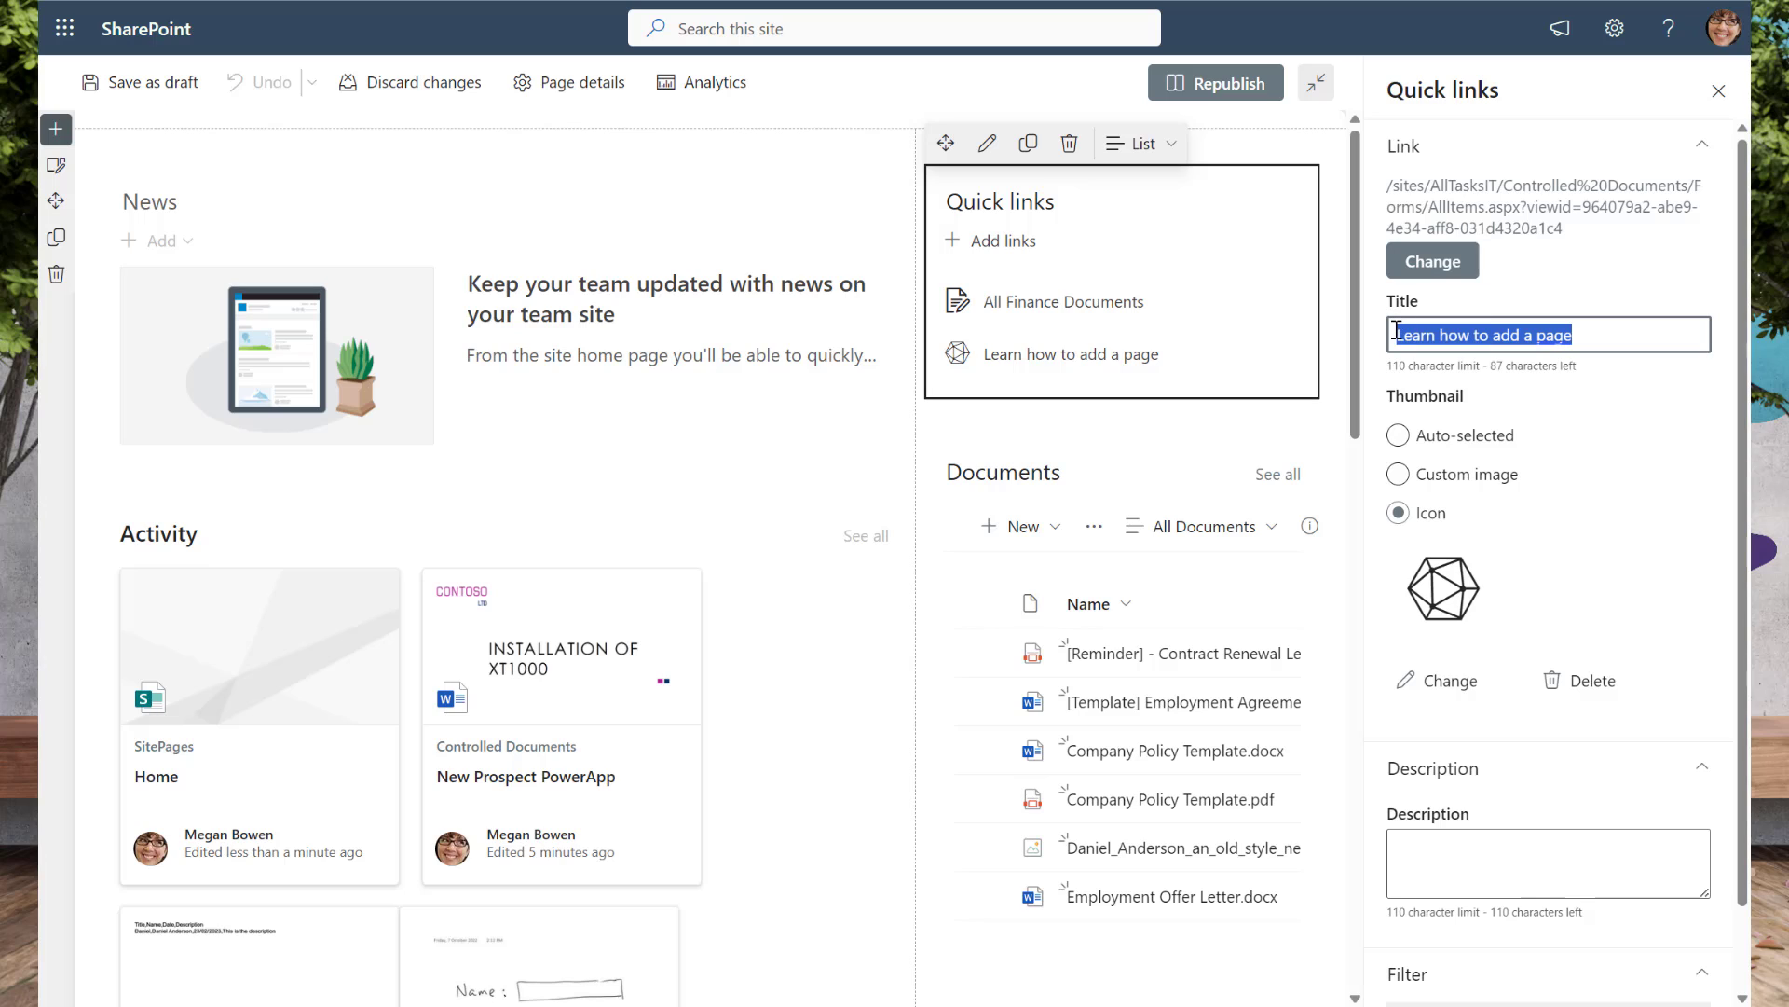
type("Procedures")
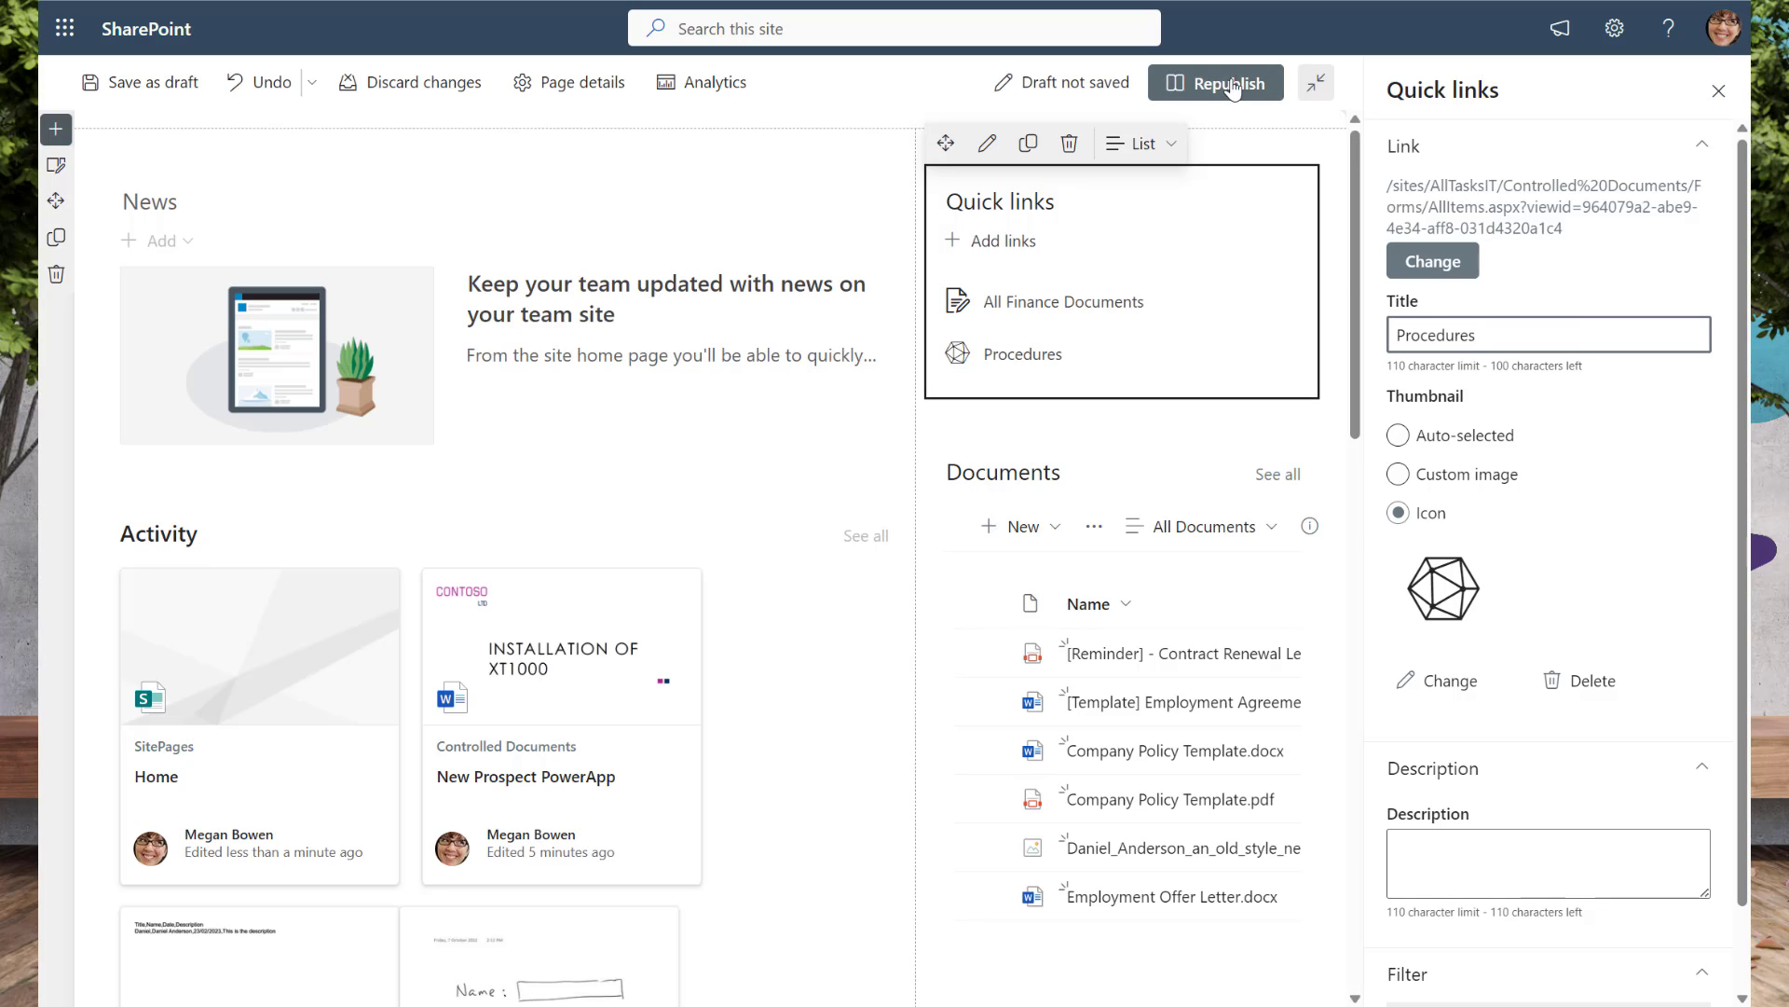
left_click(1245, 84)
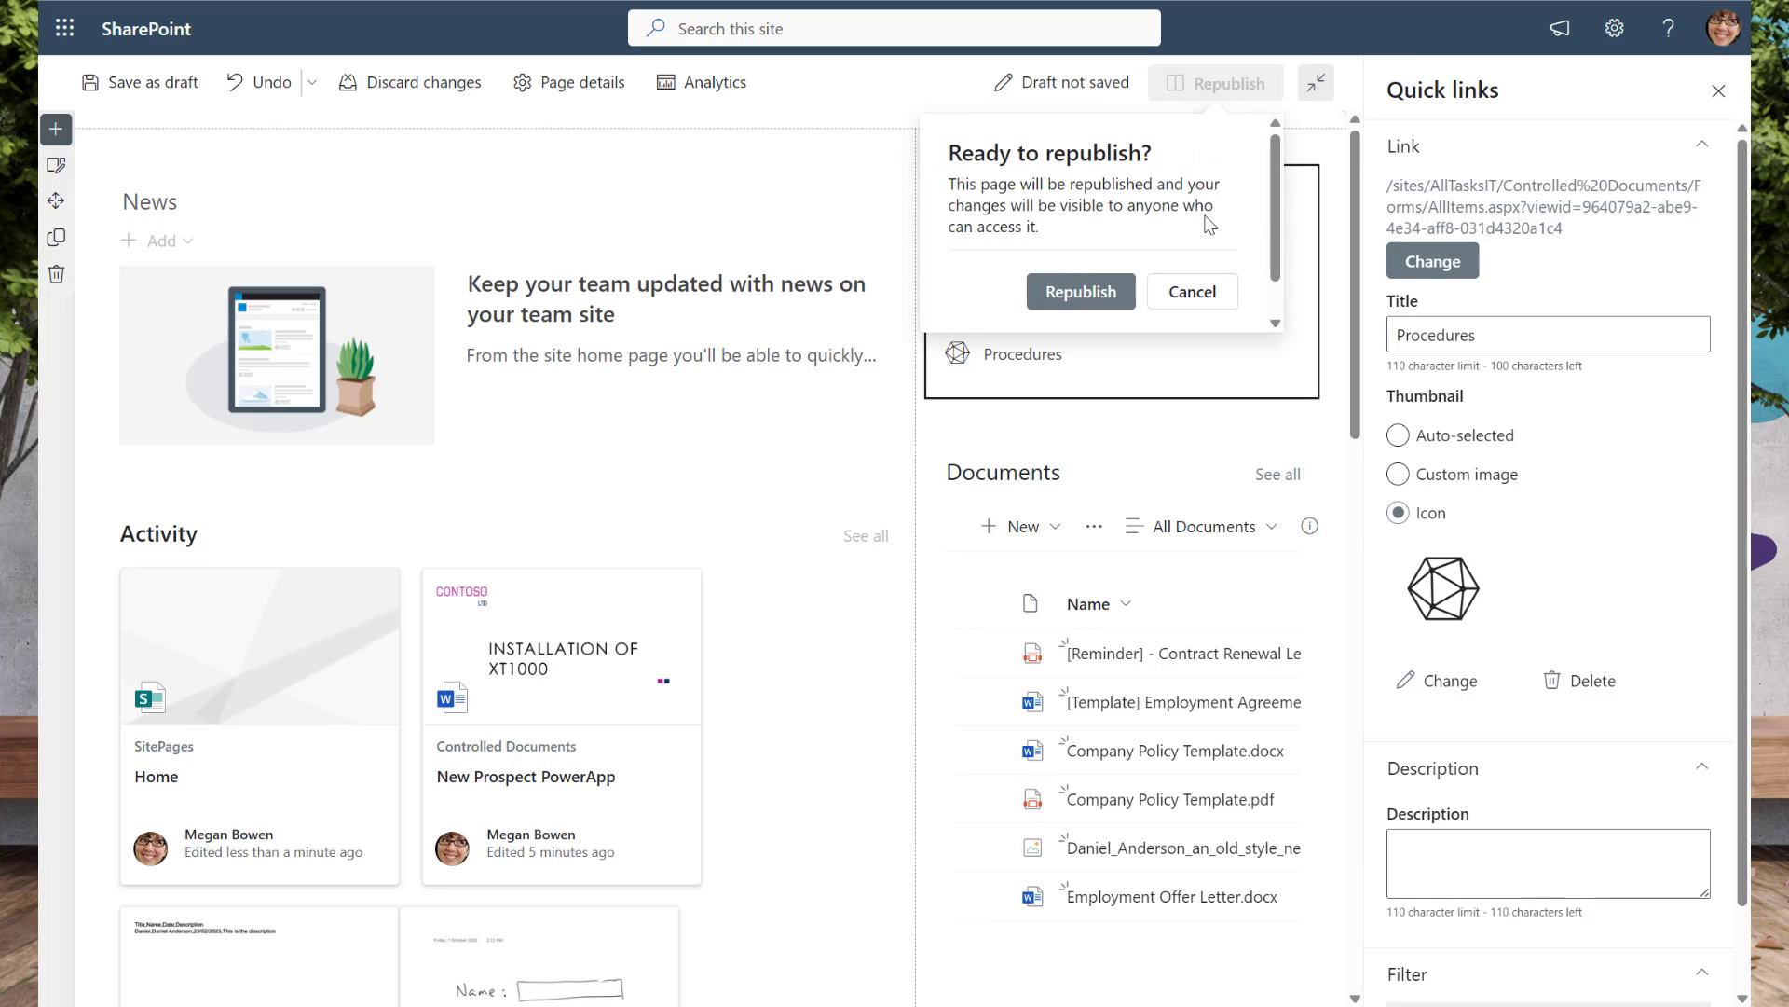
left_click(1059, 294)
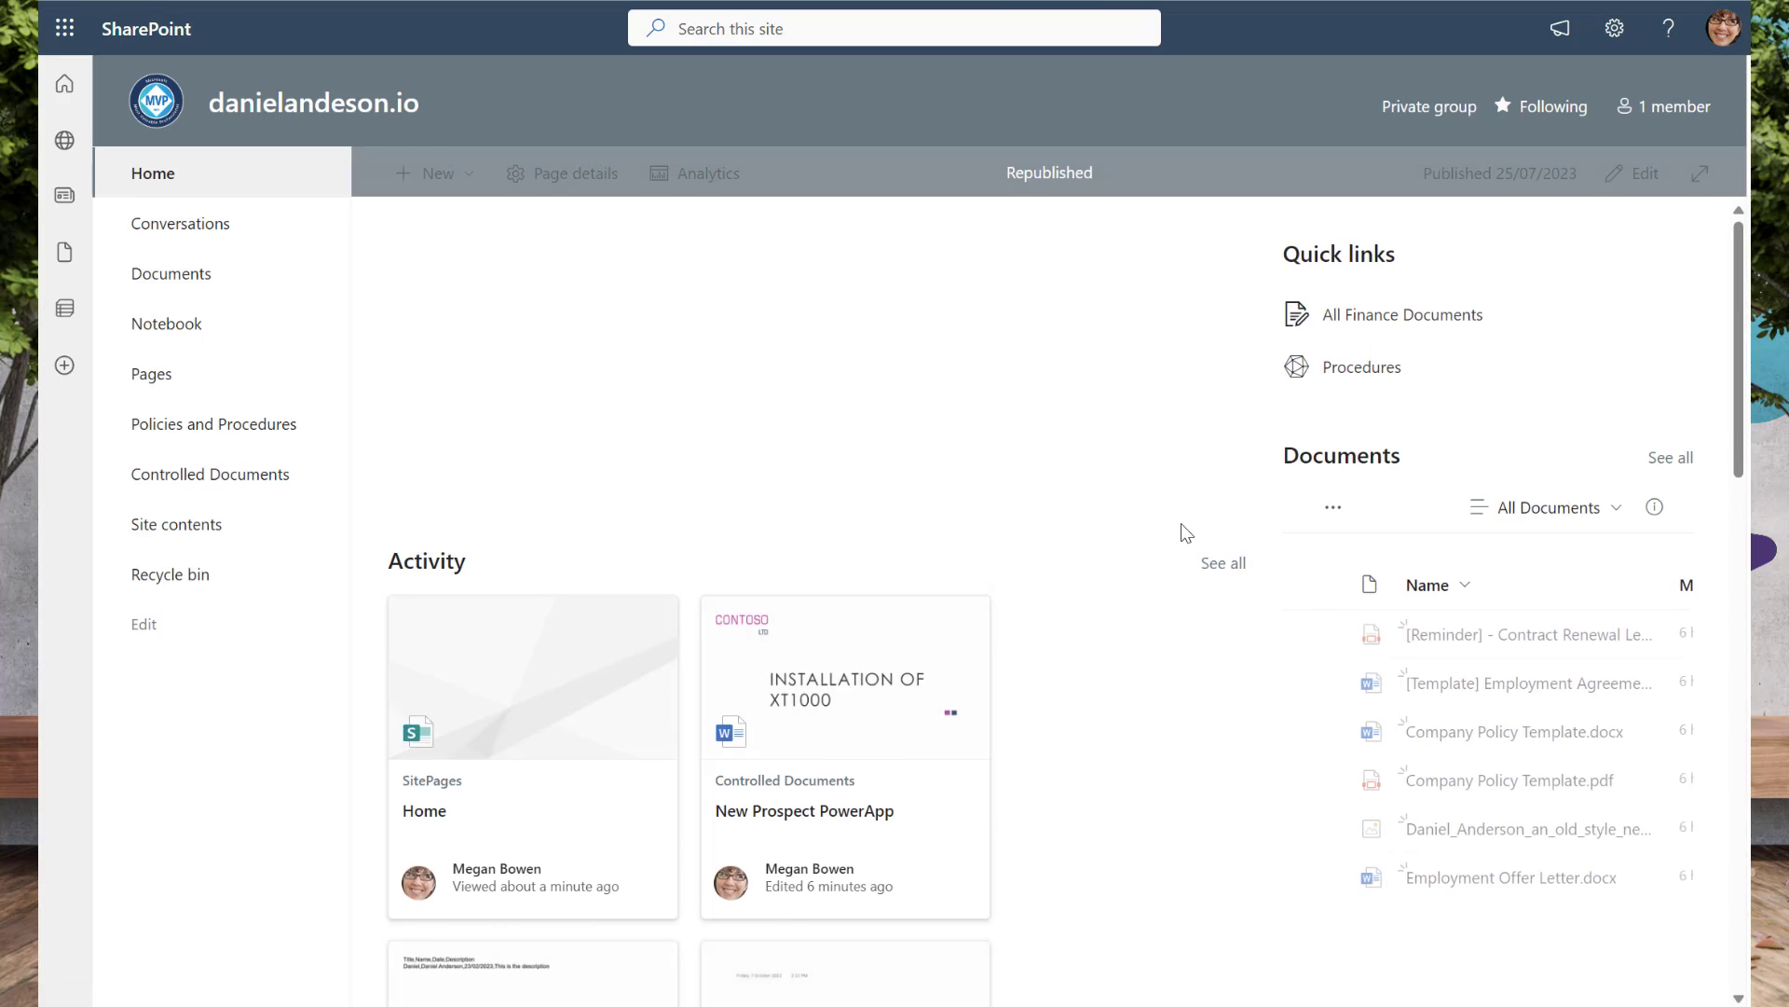
Test the Procedures Quick link on the Home page to open the Controlled Documents library.
left_click(1408, 371)
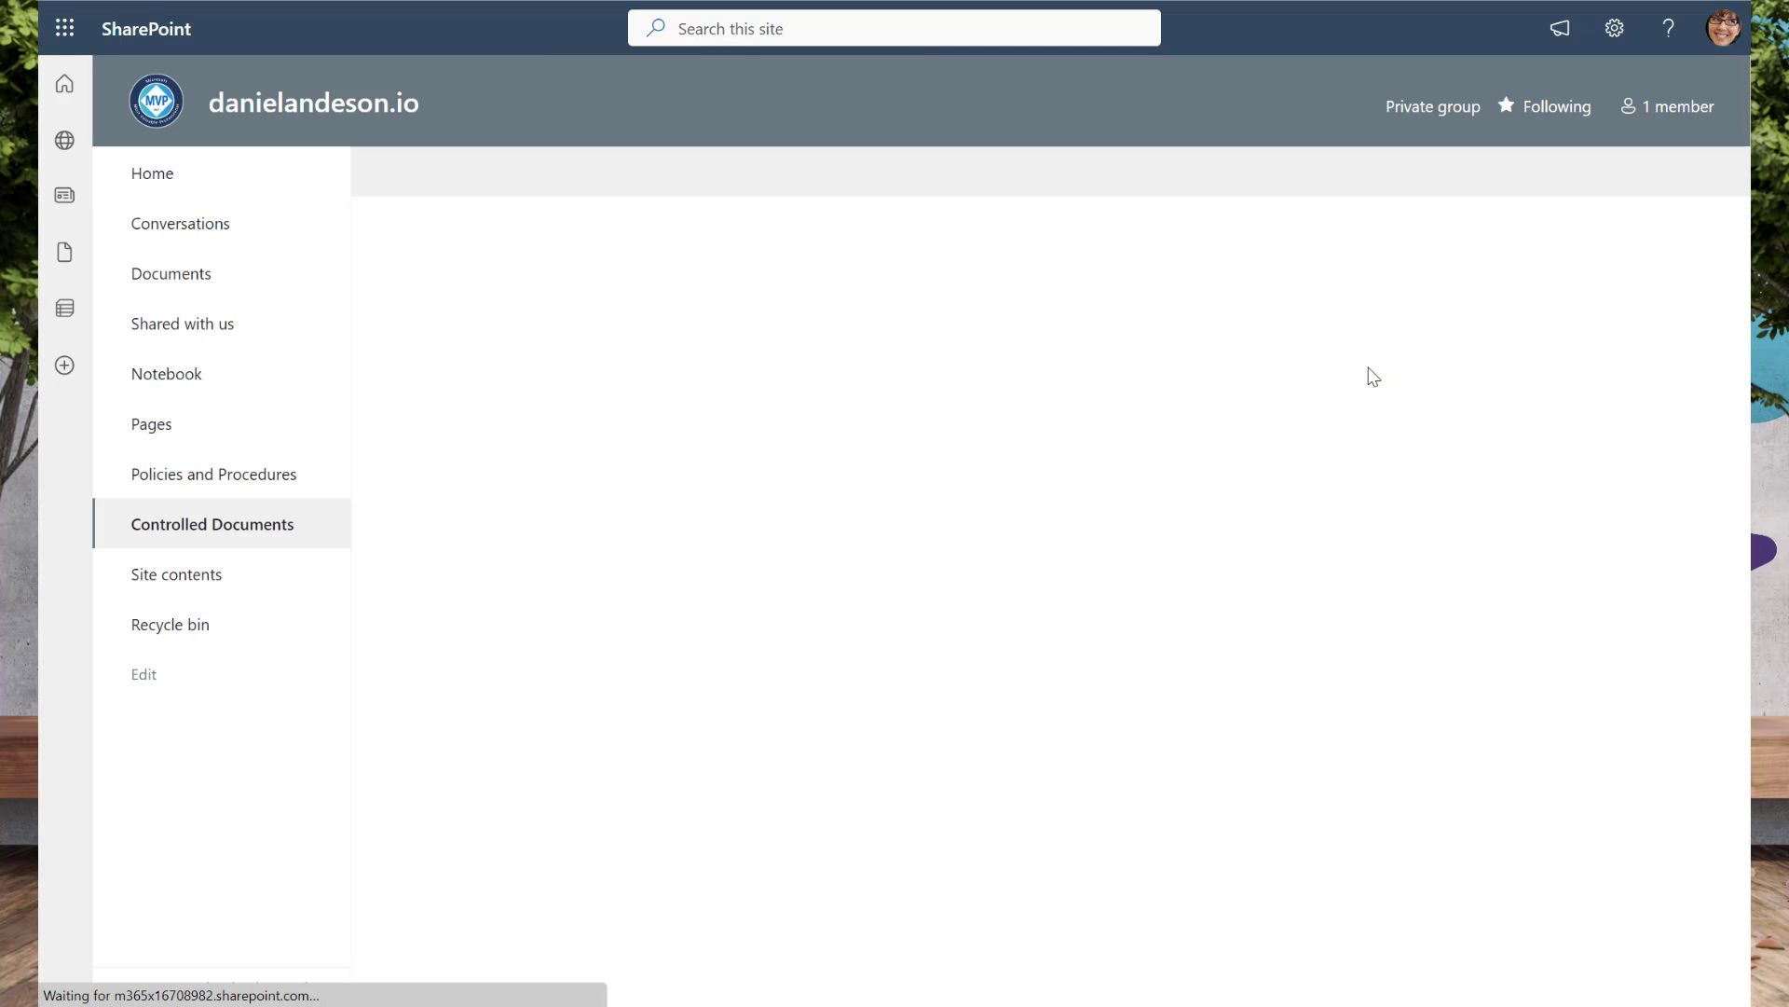